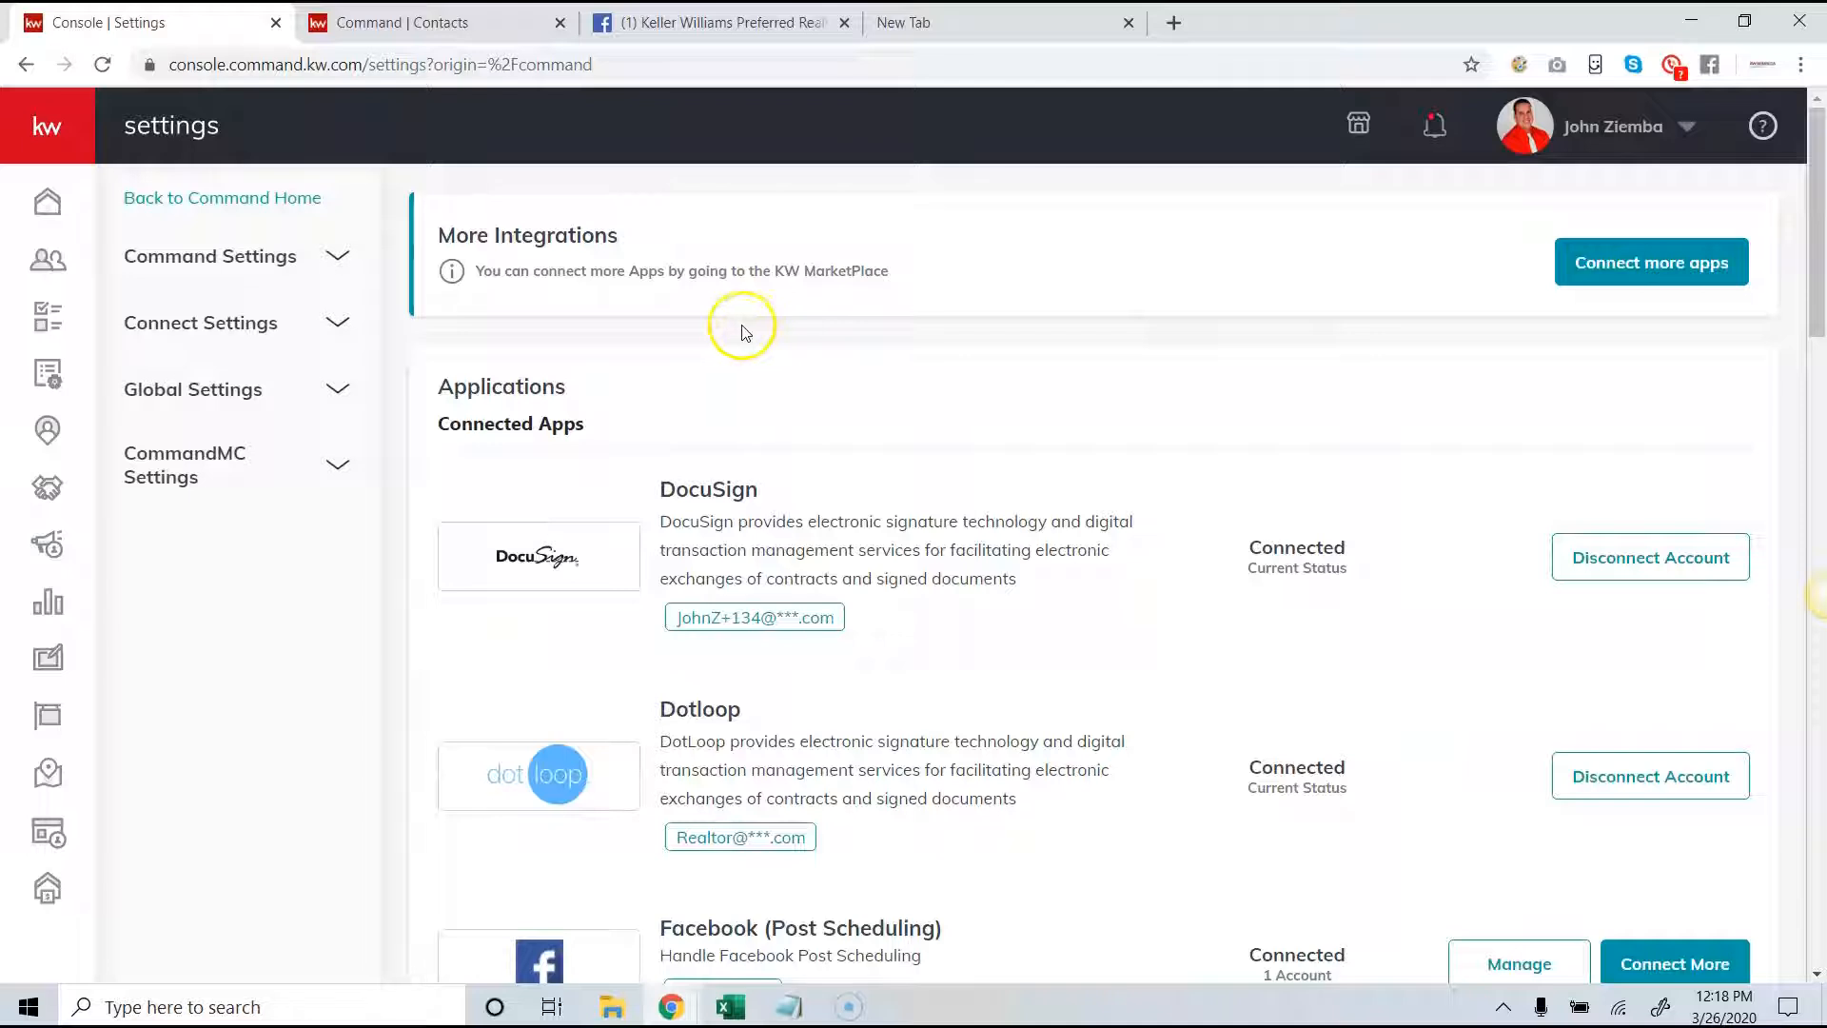
- Open the Marketing Profile page within the Connect settings
{"action": "left_click", "coordinate": [1669, 136]}
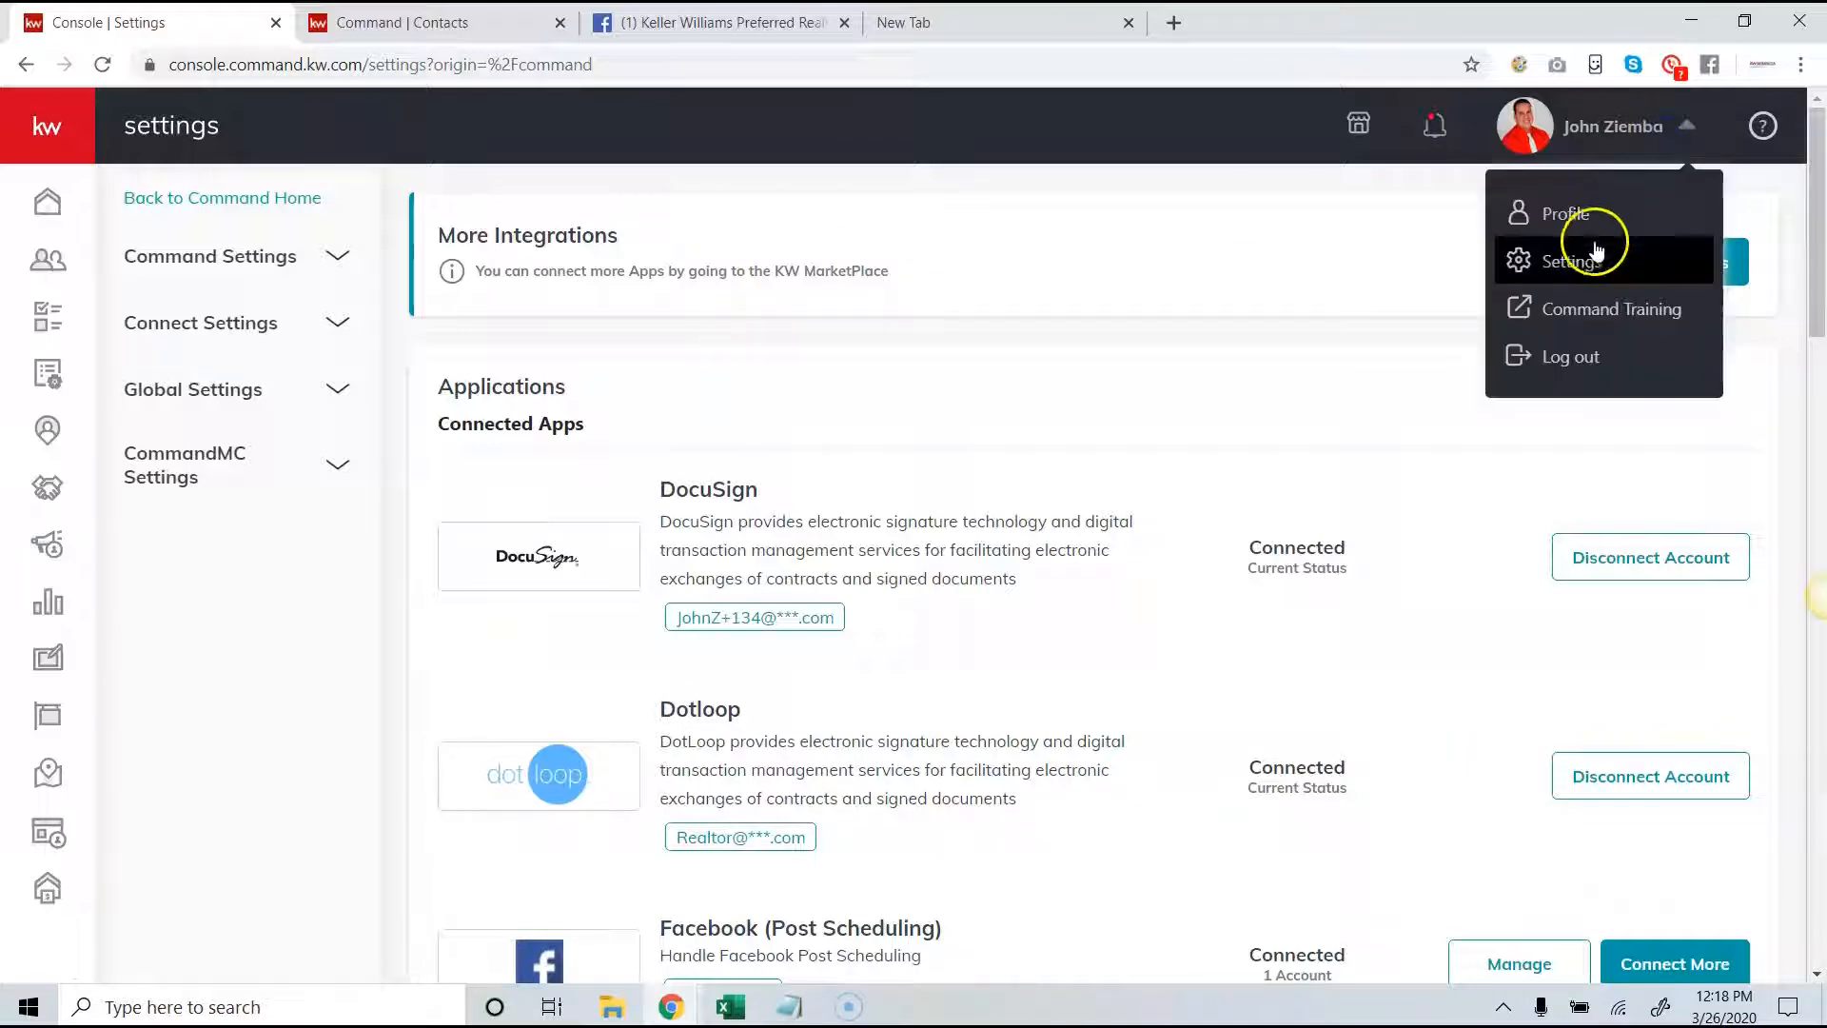
{"action": "left_click", "coordinate": [250, 328]}
{"action": "left_click", "coordinate": [240, 376]}
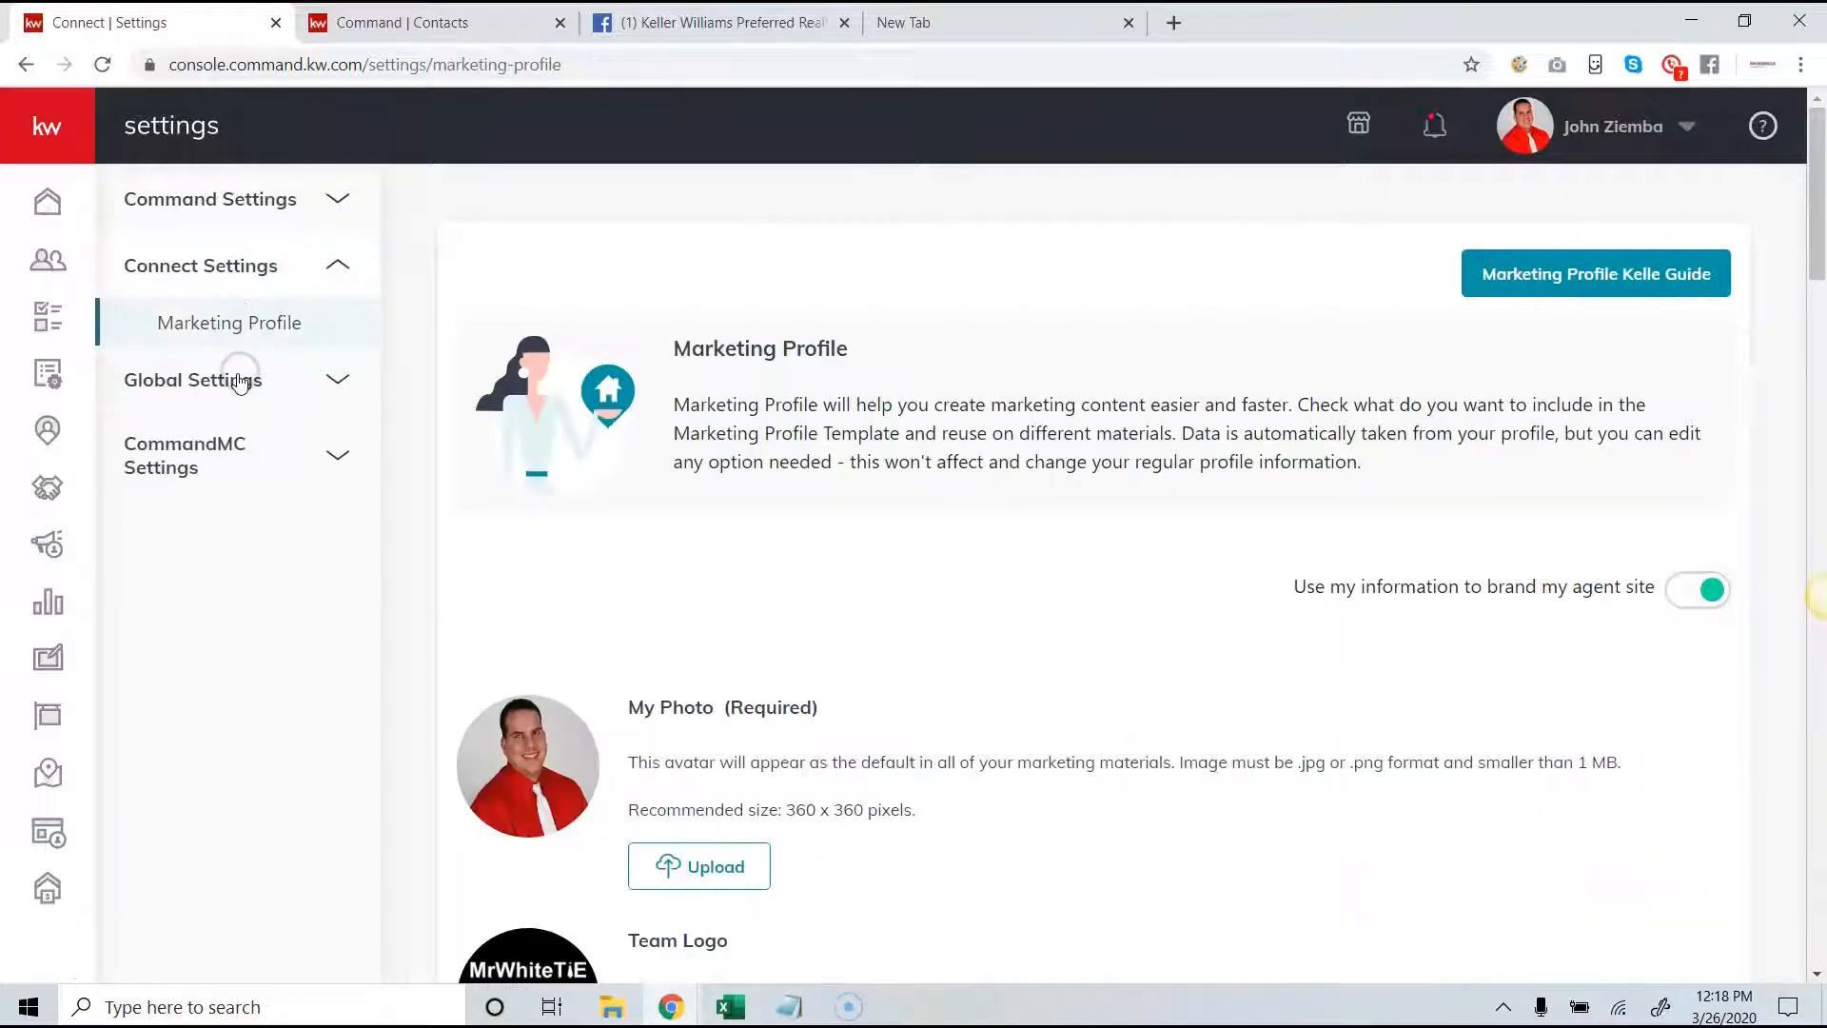
- Review the agent details in the marketing profile, including the license number, job title and bio
{"action": "scroll", "coordinate": [694, 418], "scroll_direction": "down", "scroll_amount": 1}
{"action": "left_click_drag", "start_coordinate": [1820, 243], "coordinate": [1821, 424]}
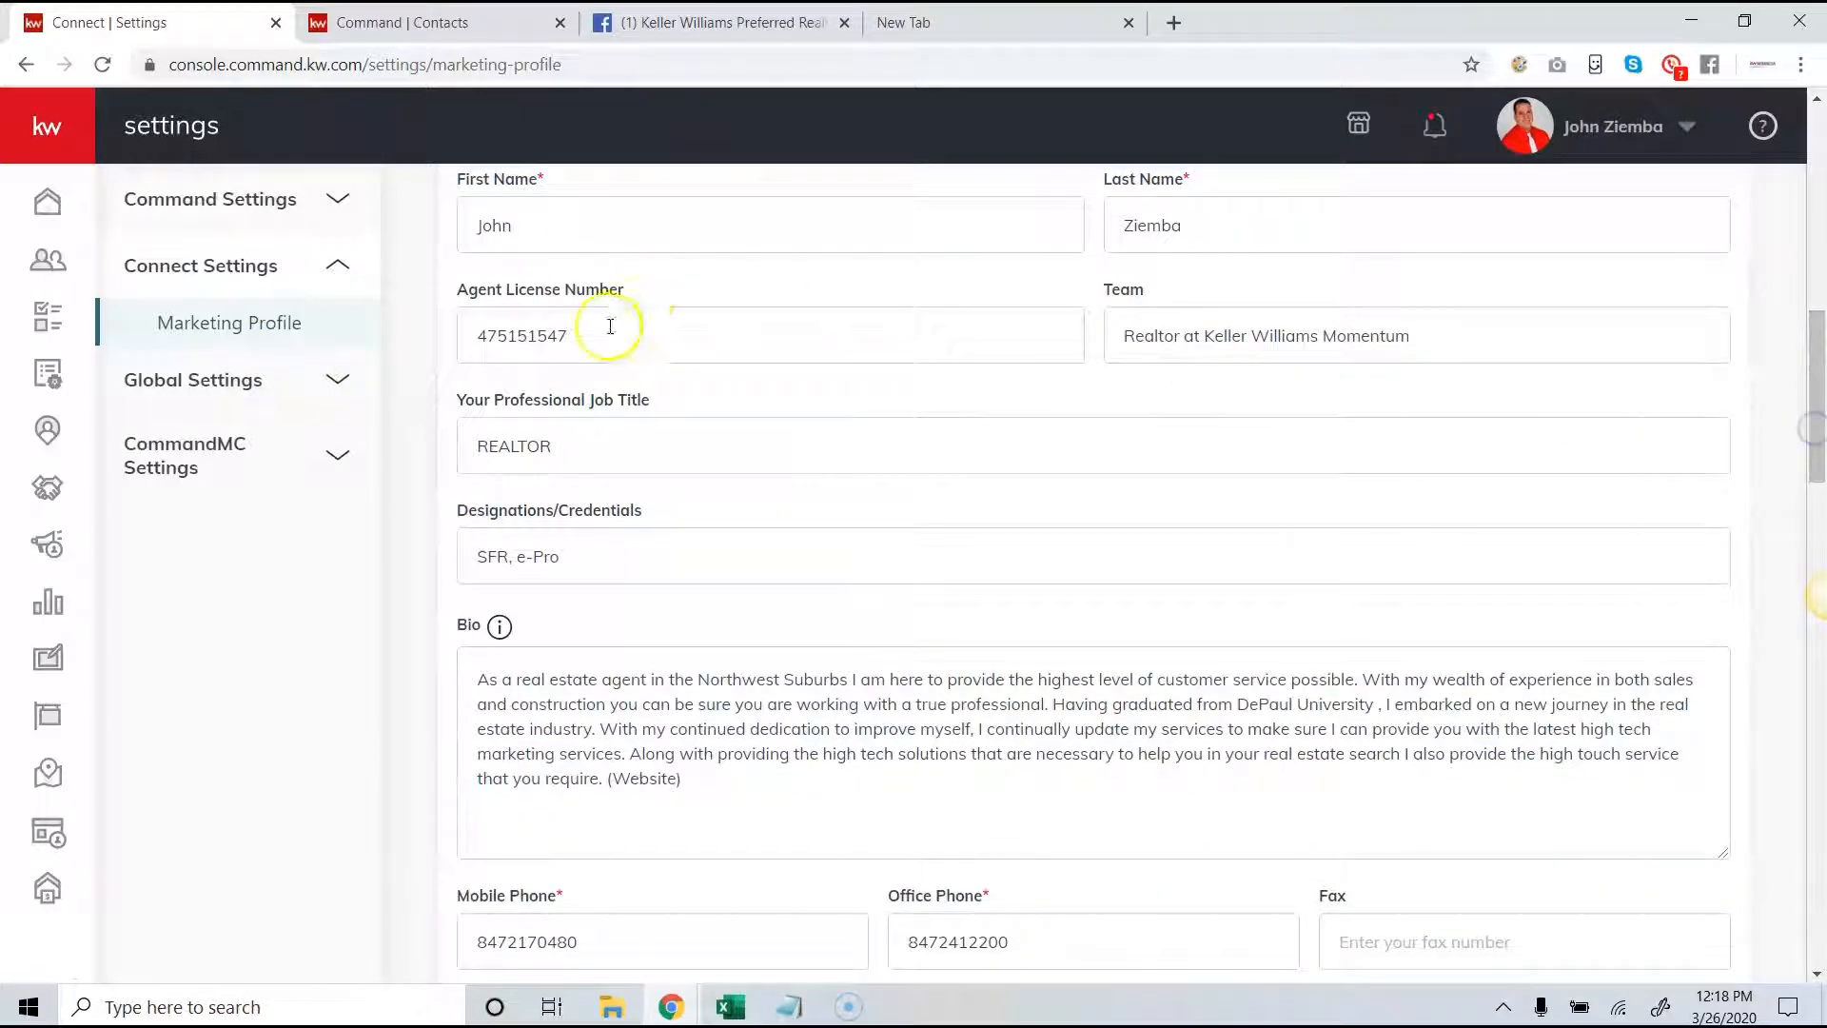
{"action": "left_click_drag", "start_coordinate": [576, 335], "coordinate": [463, 335]}
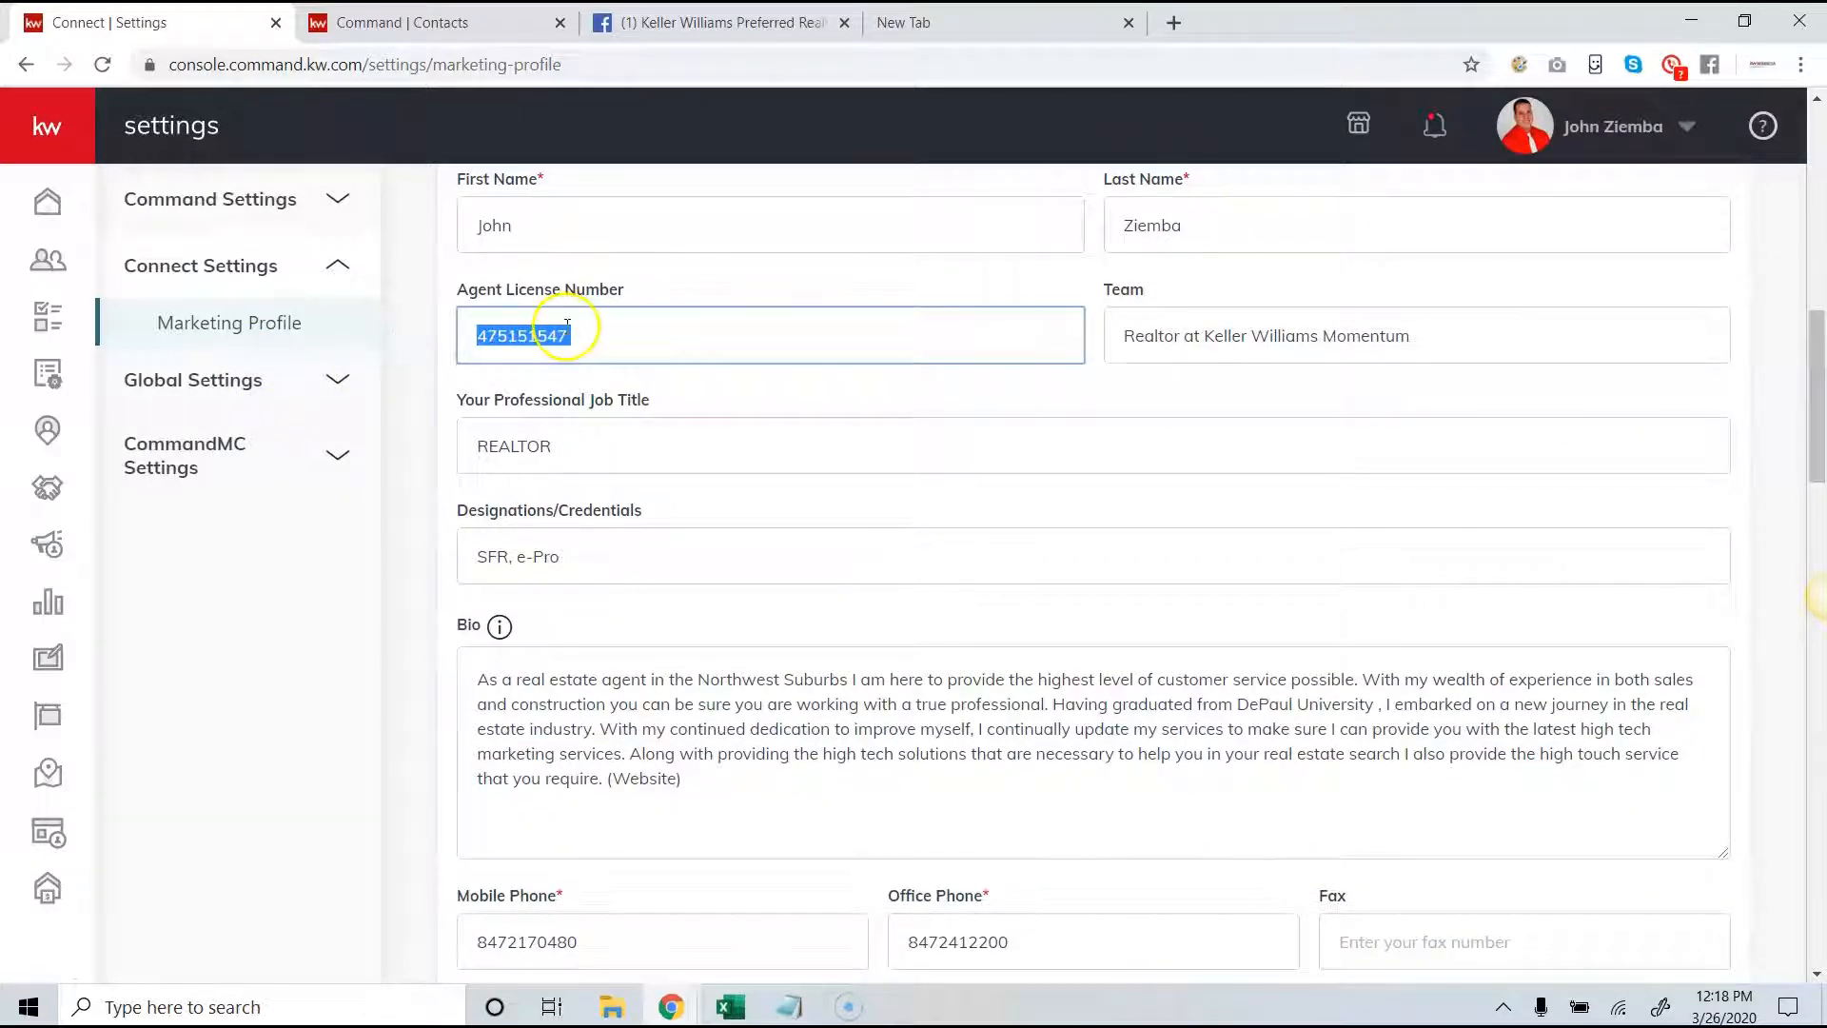
{"action": "left_click_drag", "start_coordinate": [562, 447], "coordinate": [454, 438]}
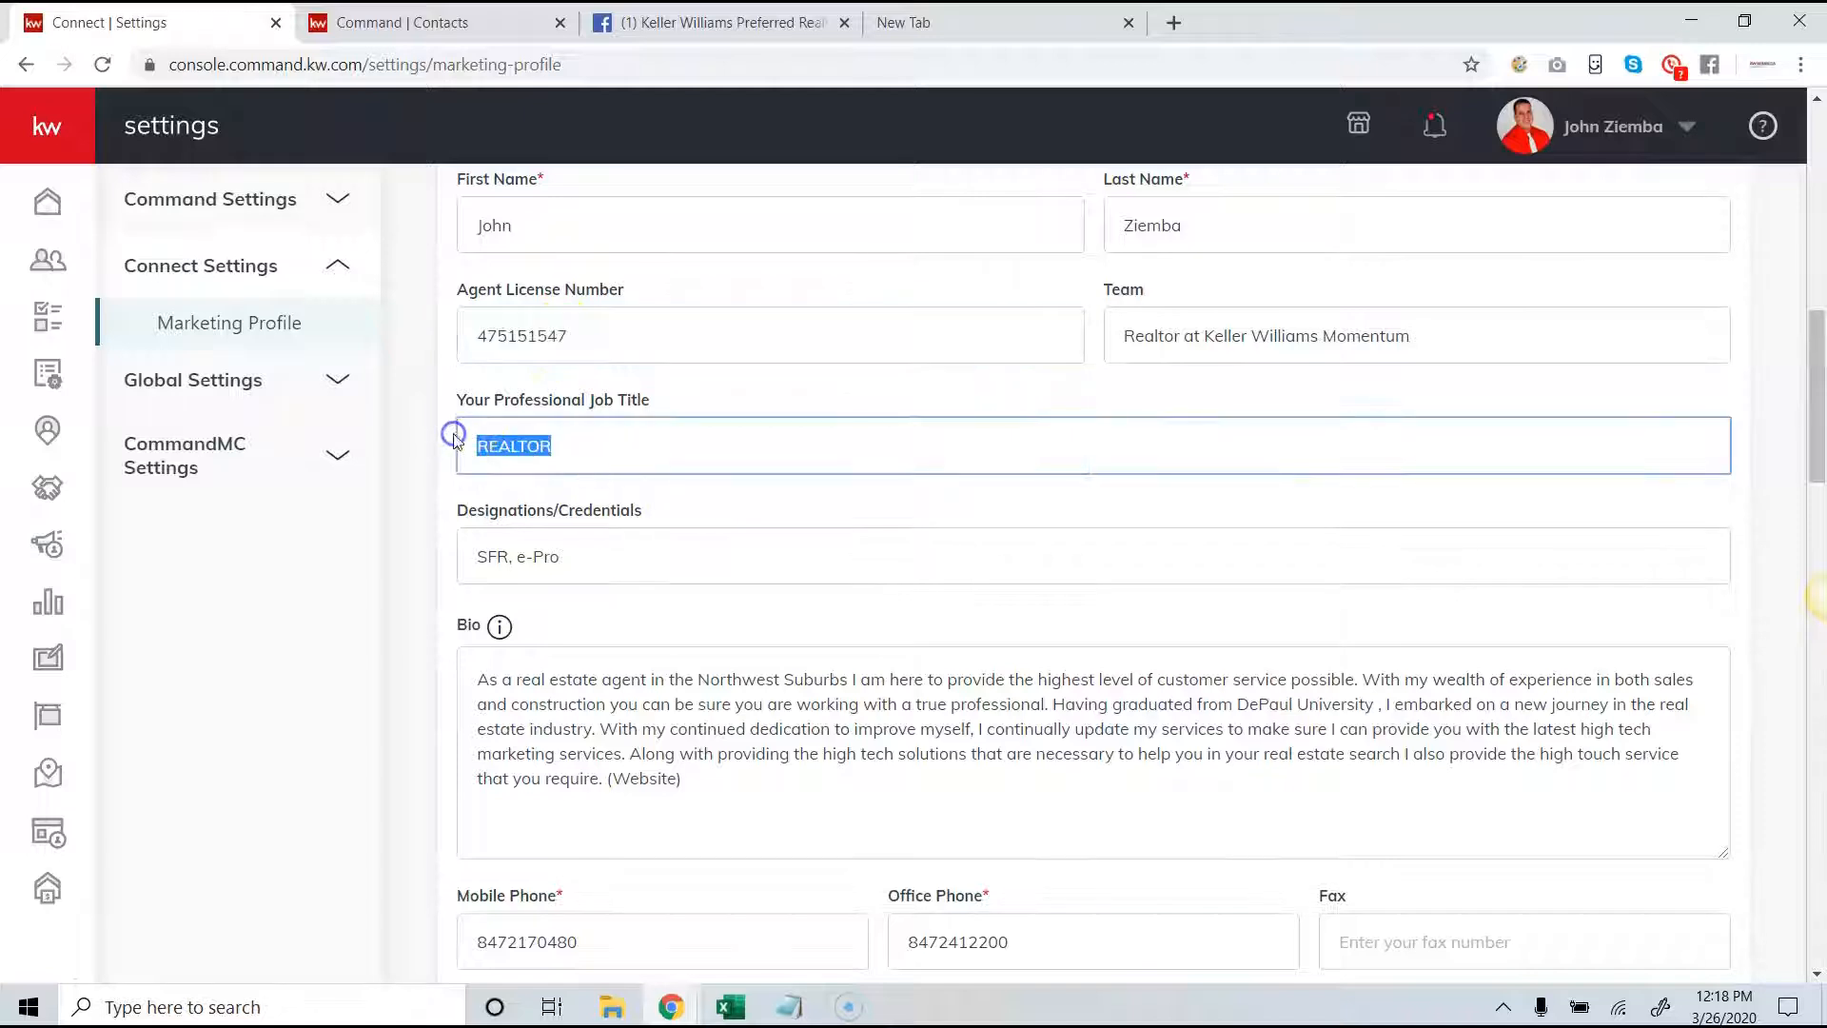
{"action": "left_click_drag", "start_coordinate": [701, 796], "coordinate": [337, 650]}
{"action": "scroll", "coordinate": [571, 523], "scroll_direction": "down", "scroll_amount": 3}
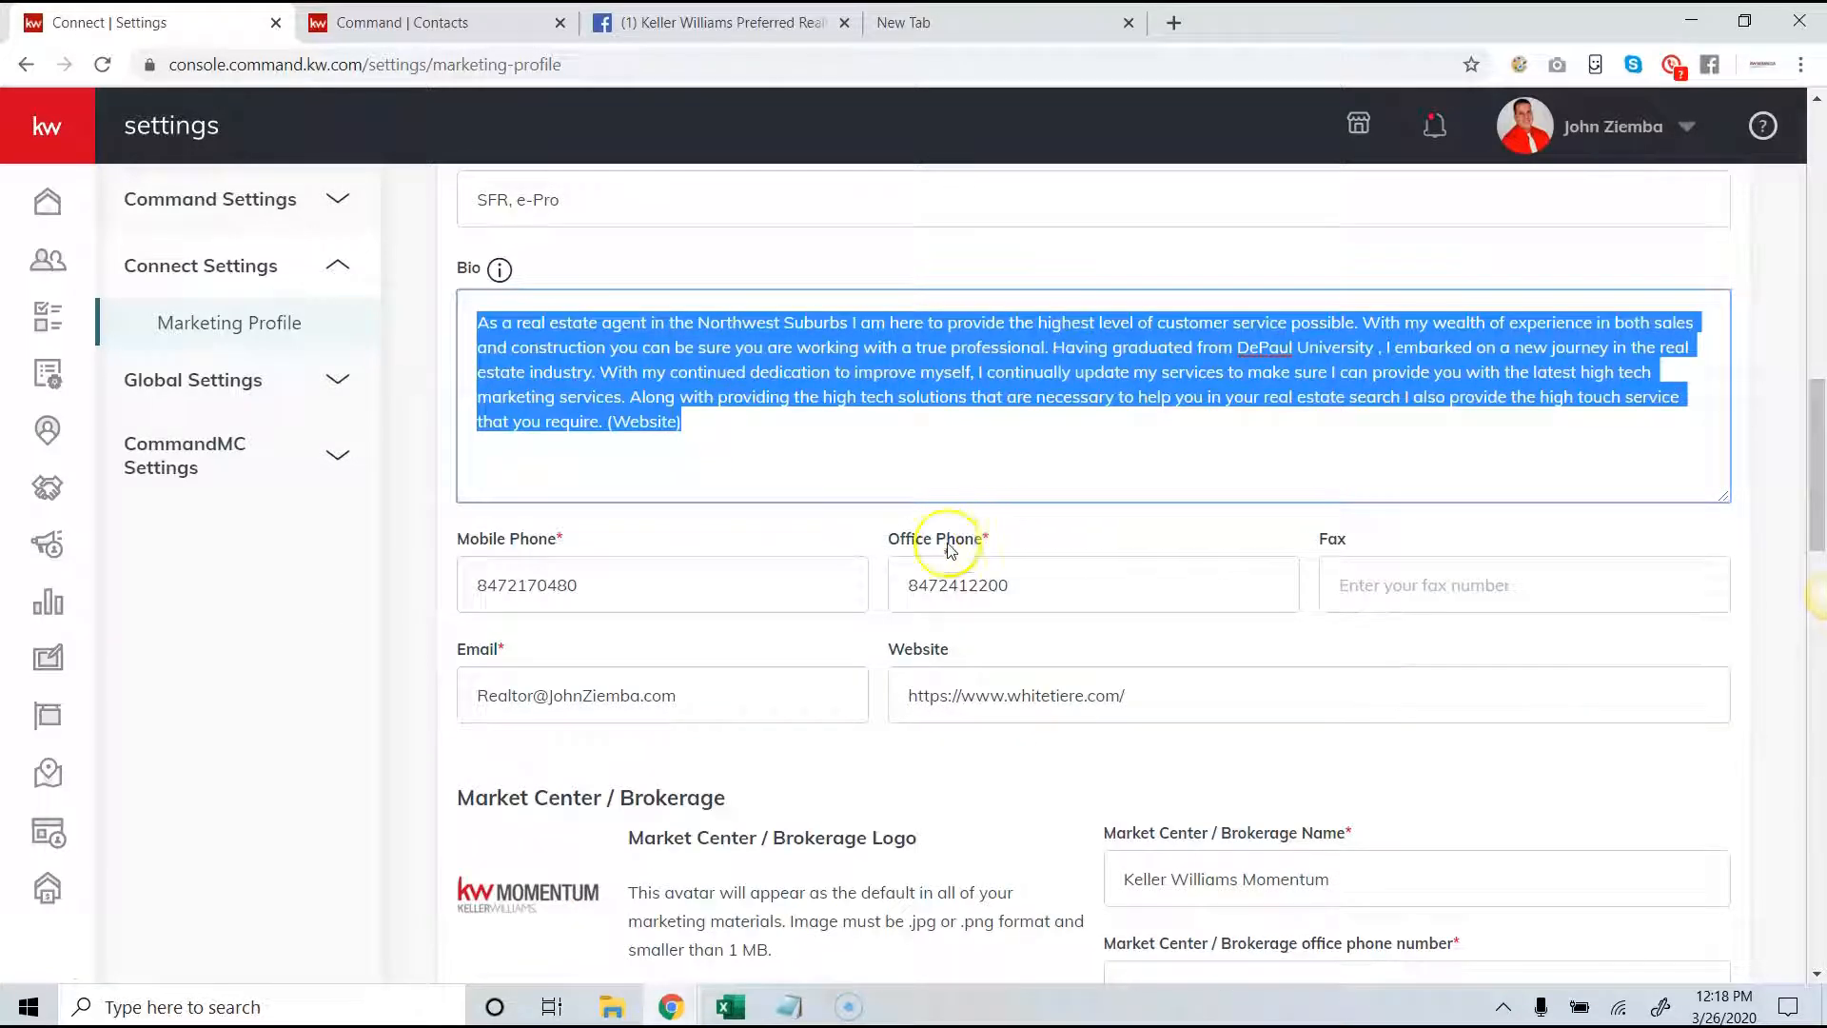
- Review the contact details and the Market Center / Brokerage name, phone and address fields
{"action": "scroll", "coordinate": [1238, 533], "scroll_direction": "down", "scroll_amount": 2}
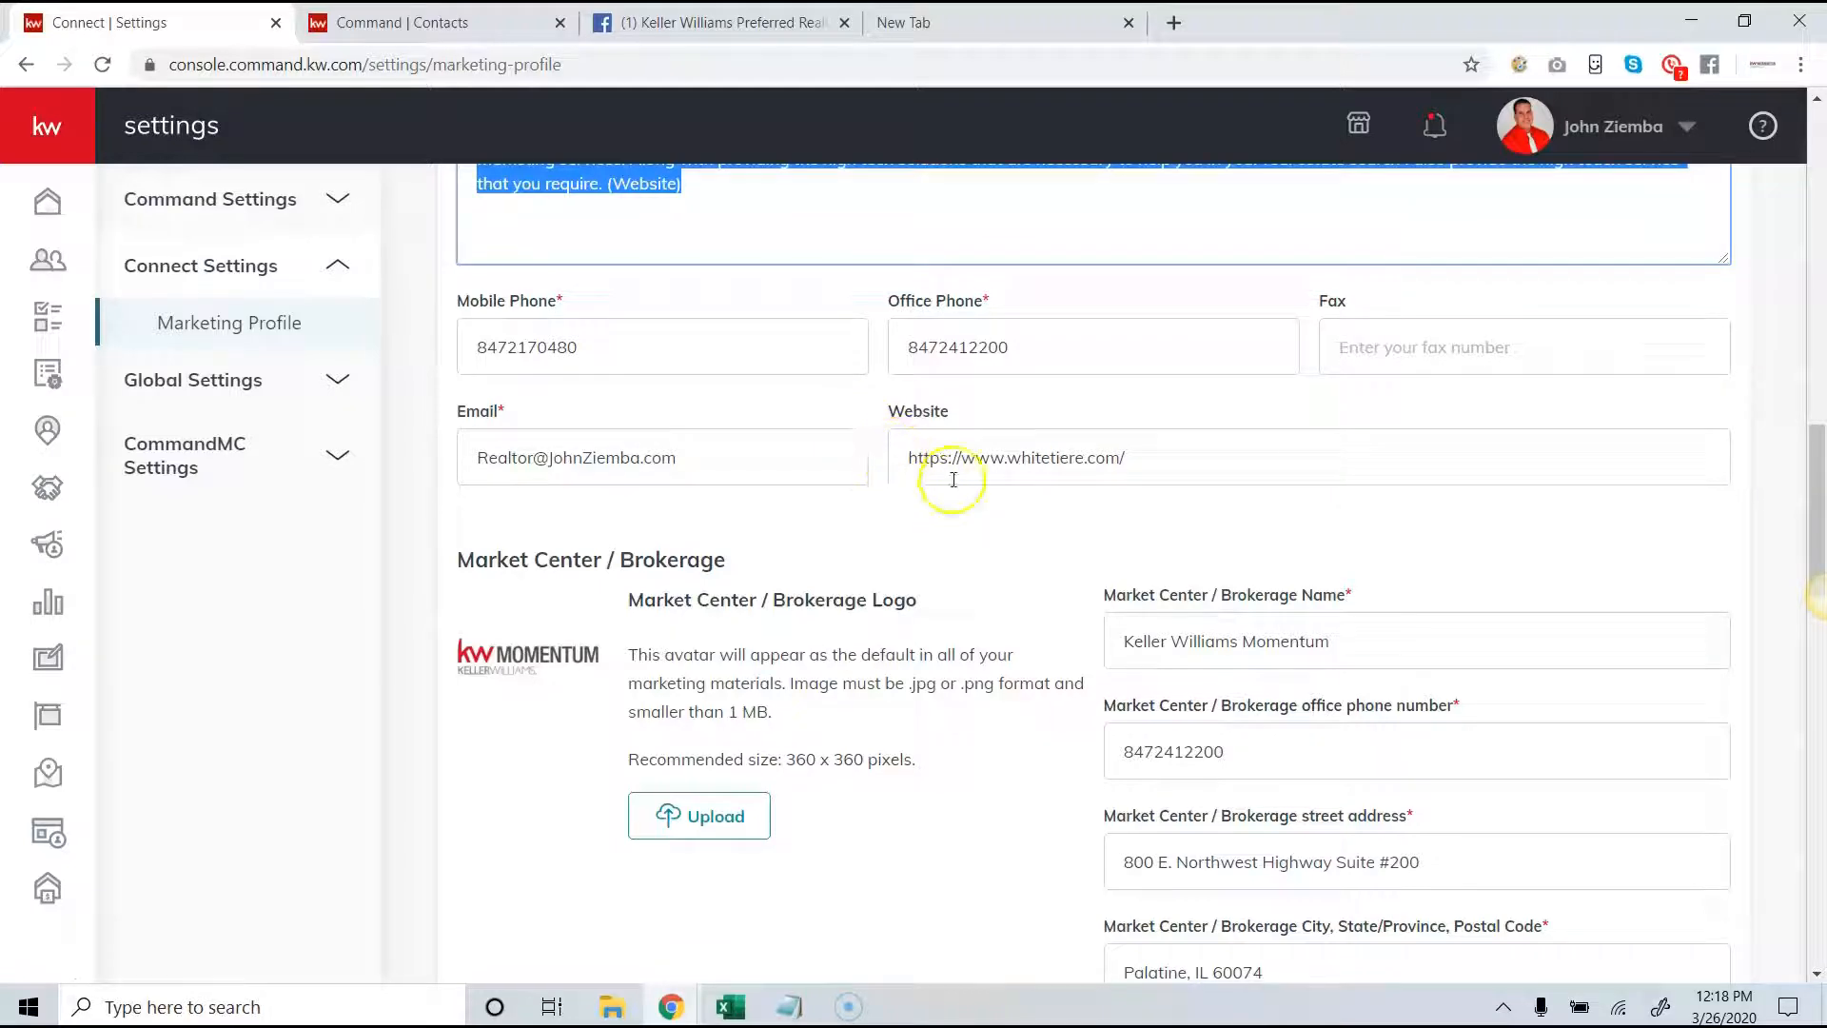
{"action": "scroll", "coordinate": [952, 447], "scroll_direction": "down", "scroll_amount": 1}
{"action": "left_click_drag", "start_coordinate": [1384, 528], "coordinate": [1088, 511]}
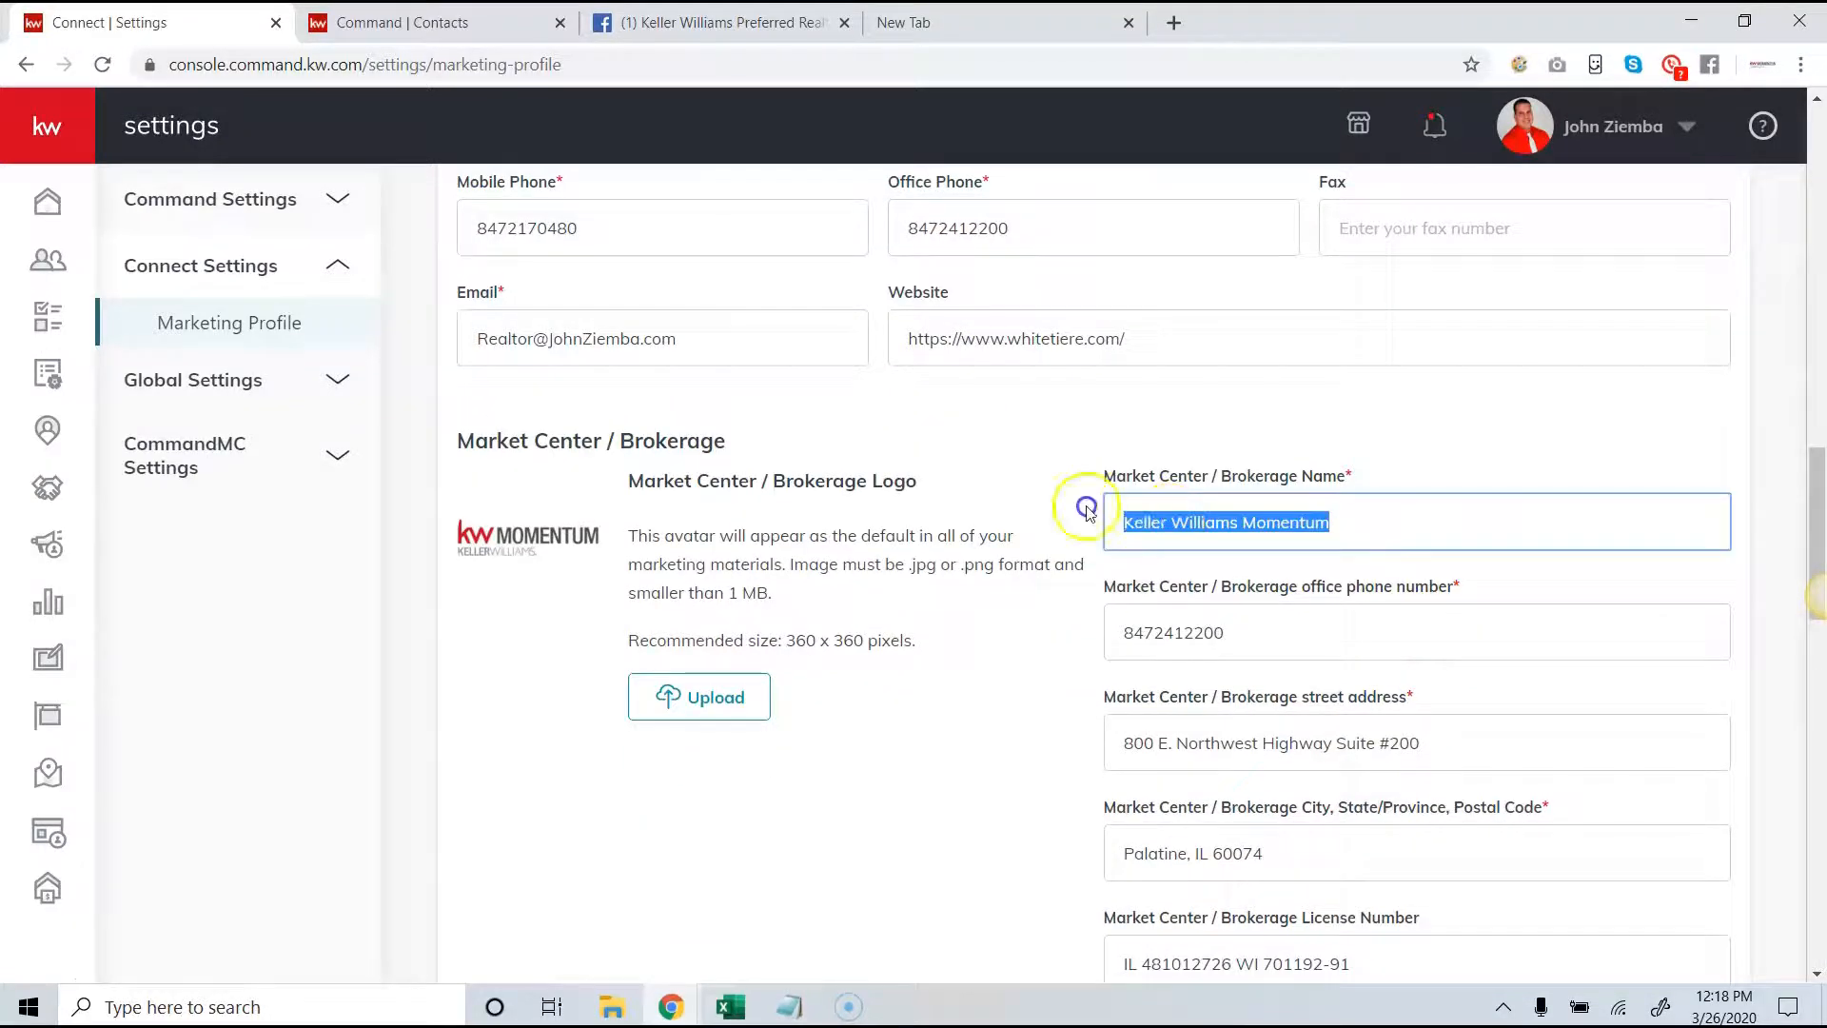
{"action": "scroll", "coordinate": [1095, 485], "scroll_direction": "down", "scroll_amount": 3}
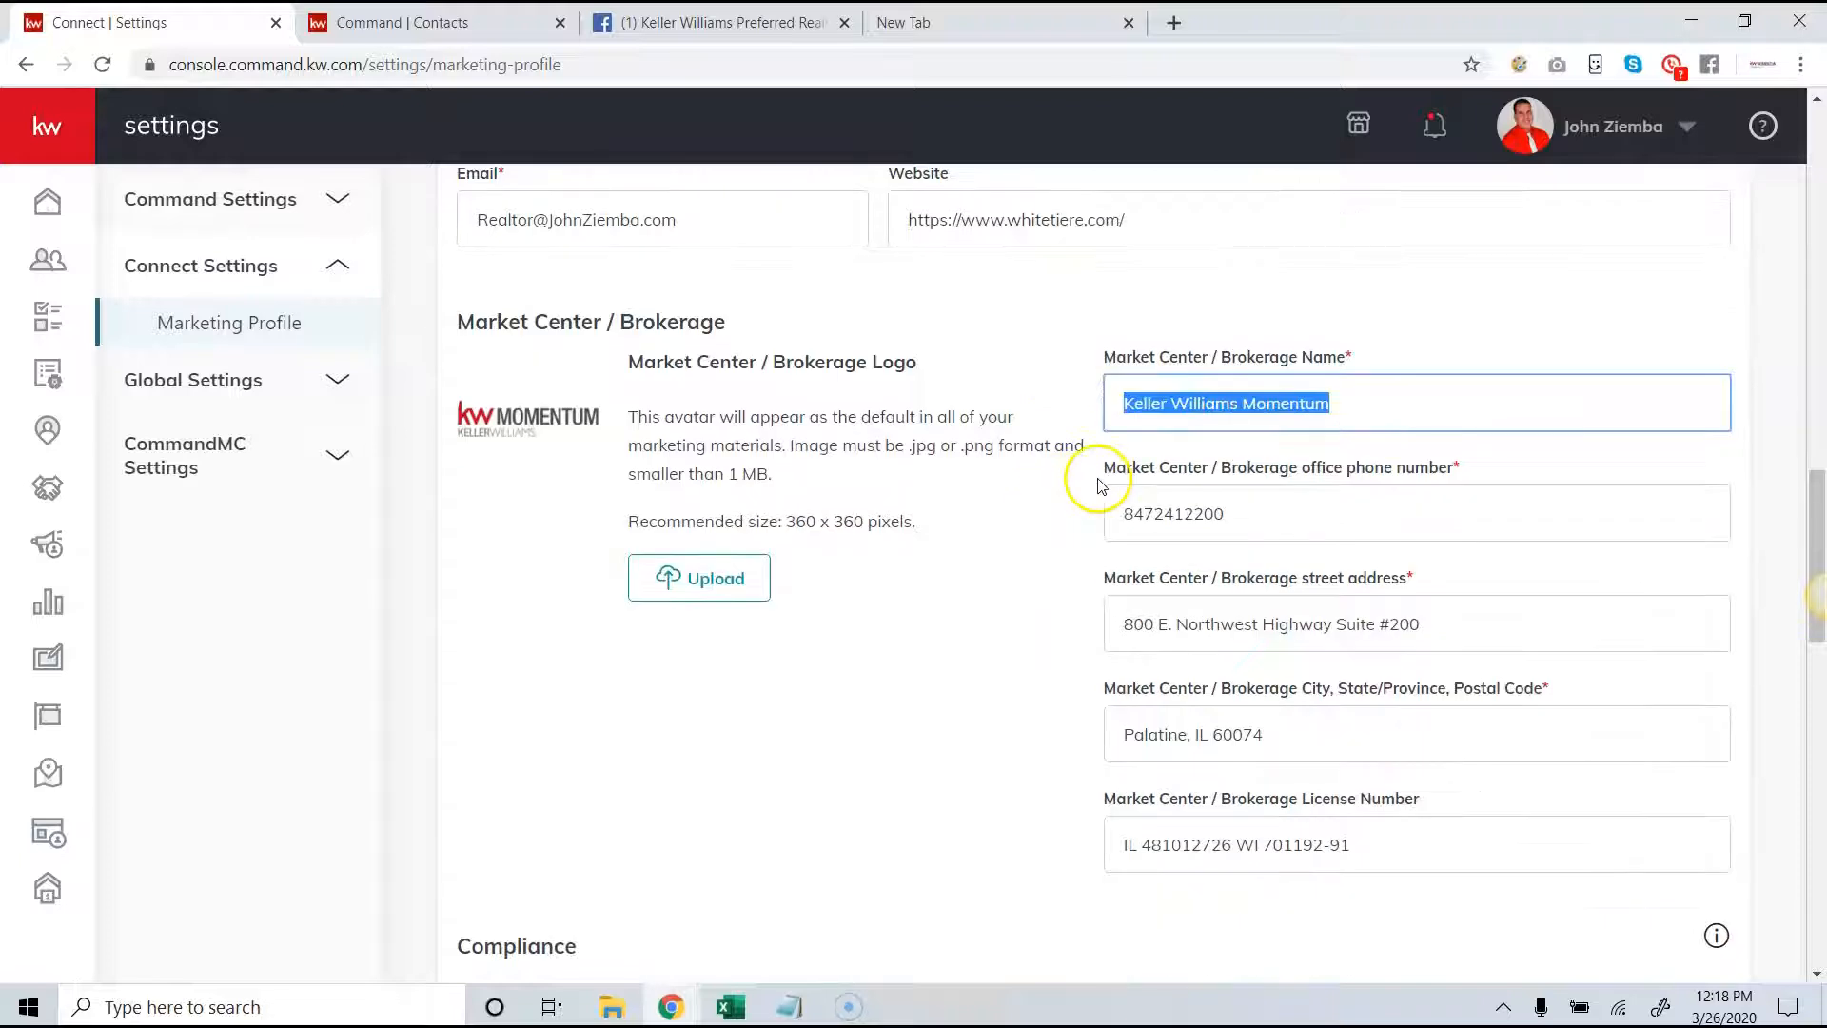
{"action": "left_click_drag", "start_coordinate": [1341, 607], "coordinate": [1033, 588]}
- Examine the Compliance section's legal footer text, footer links and footer image upload
{"action": "scroll", "coordinate": [952, 571], "scroll_direction": "down", "scroll_amount": 2}
{"action": "left_click", "coordinate": [902, 567]}
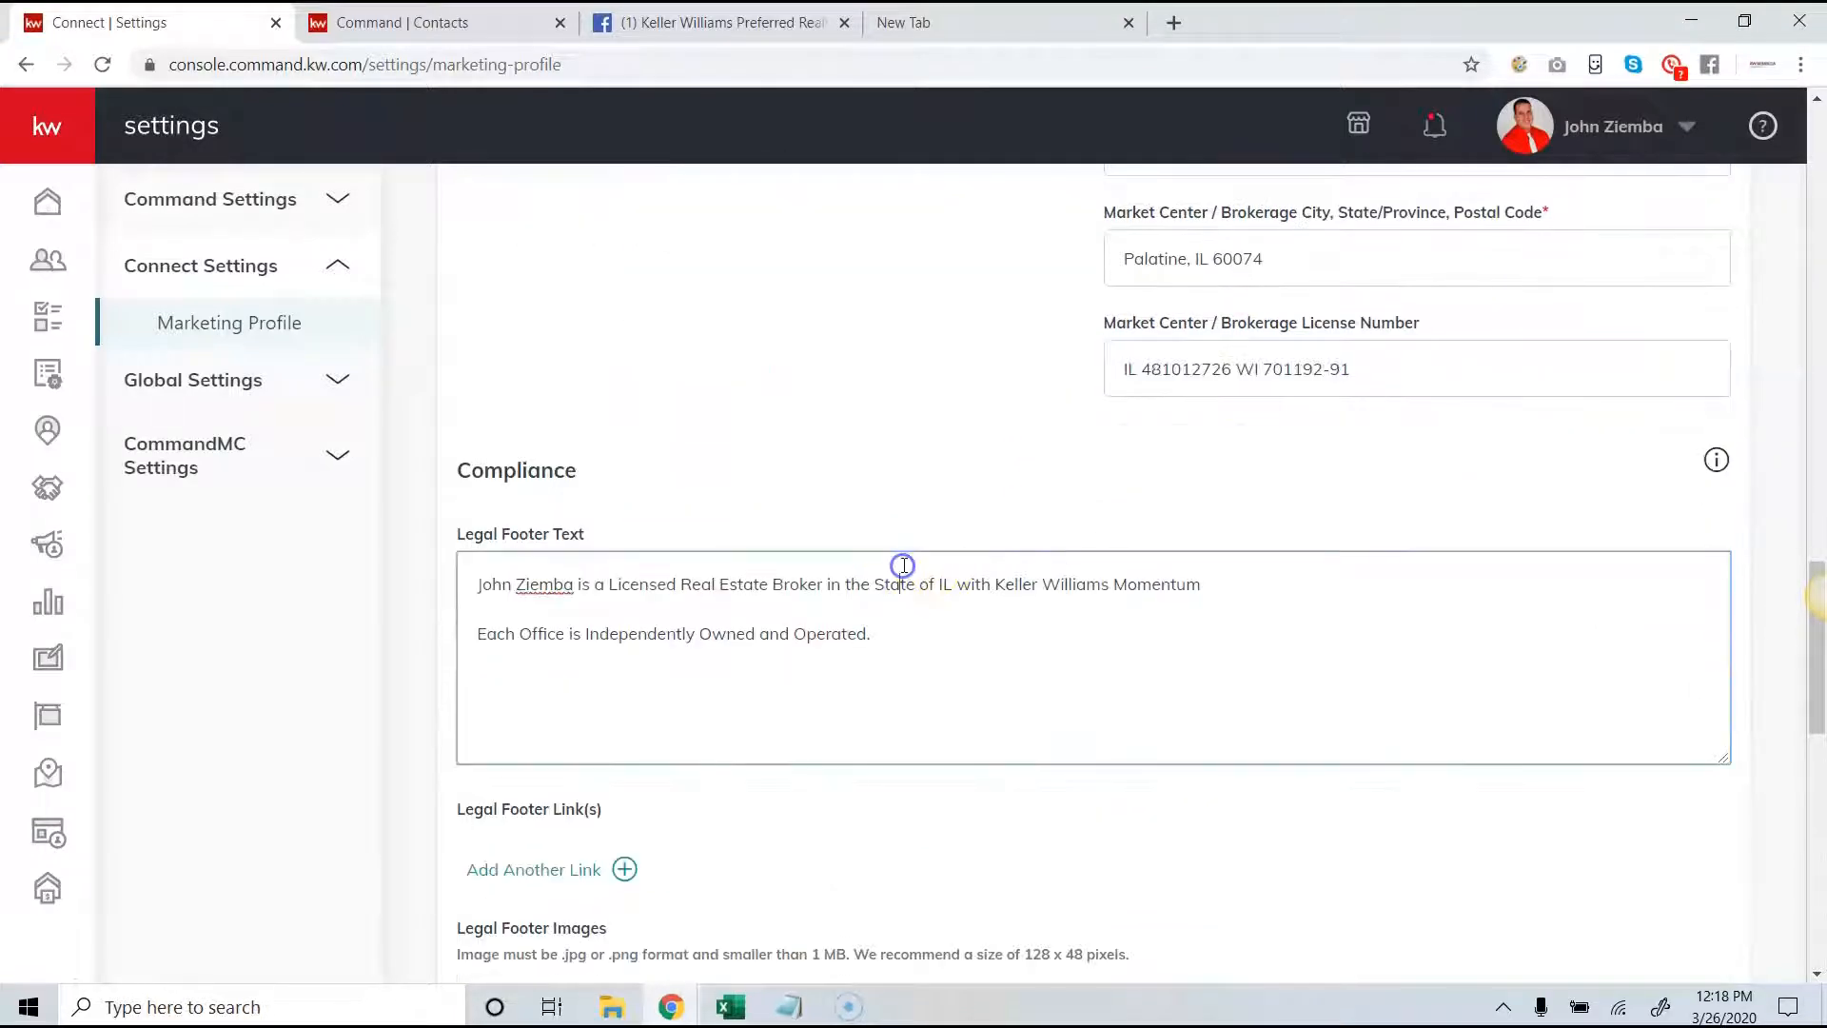
{"action": "left_click_drag", "start_coordinate": [1240, 587], "coordinate": [487, 573]}
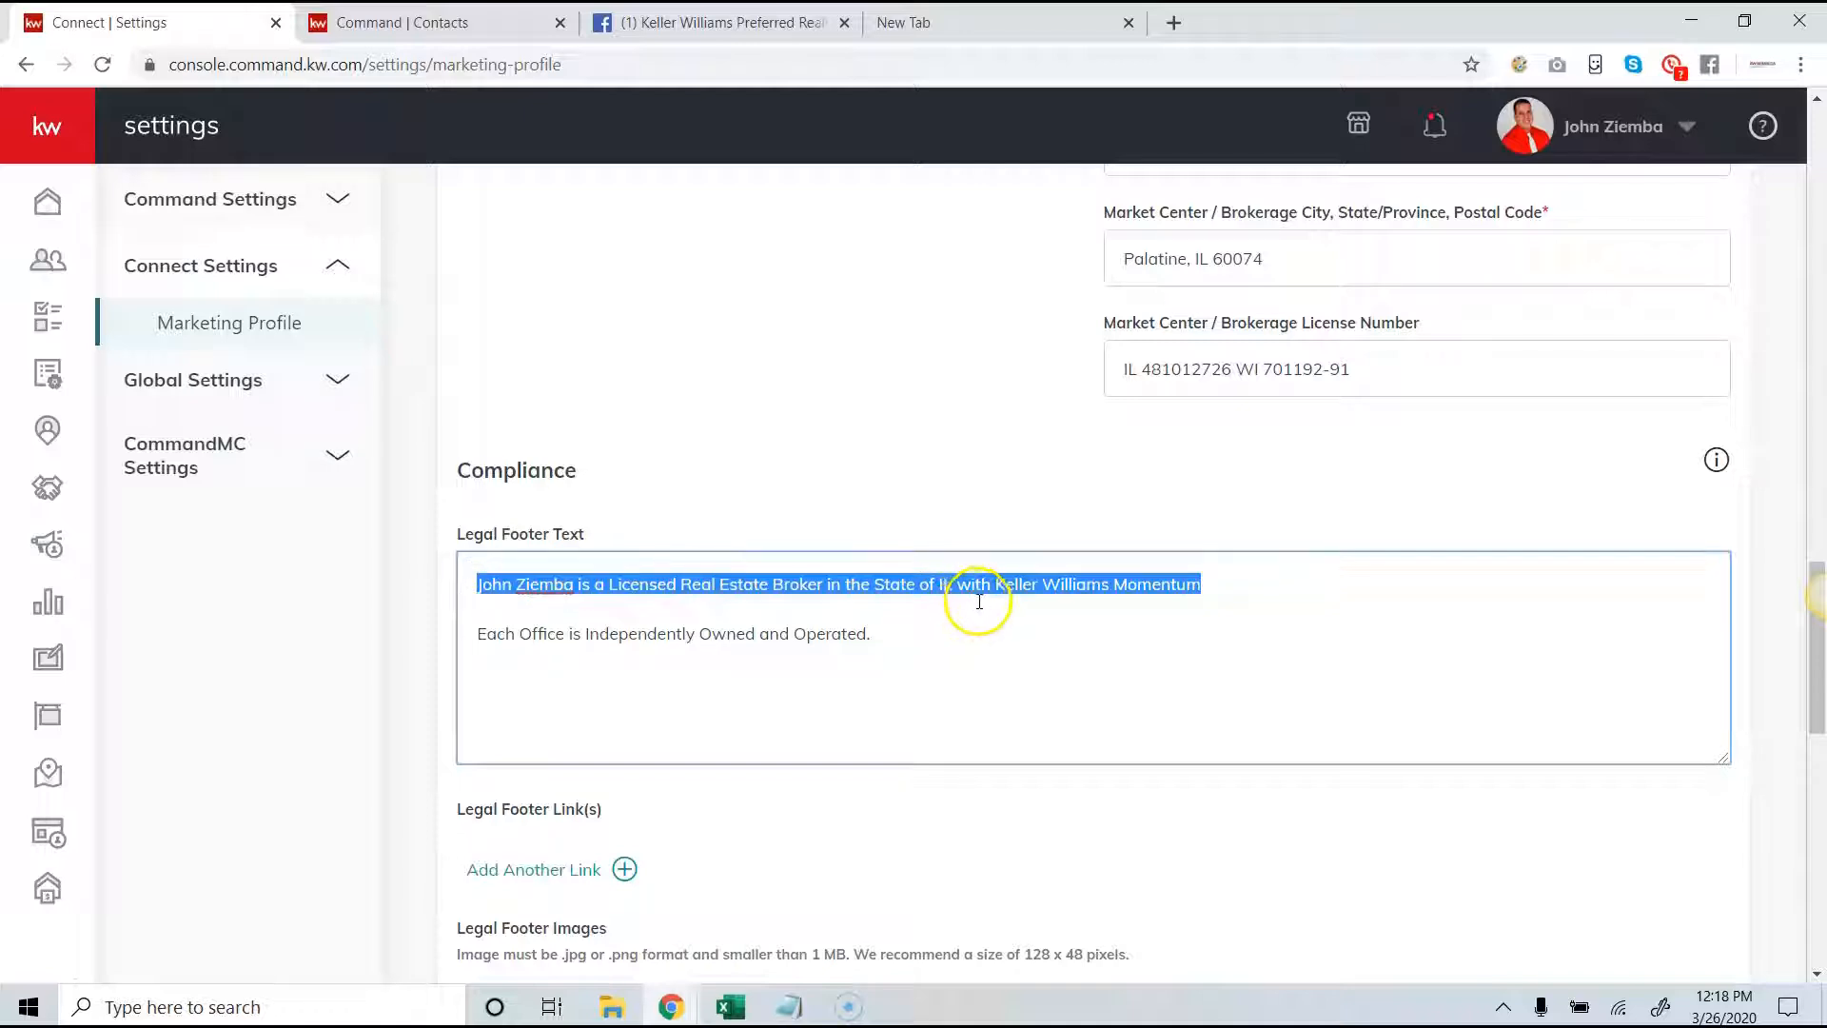
{"action": "scroll", "coordinate": [870, 571], "scroll_direction": "down", "scroll_amount": 1}
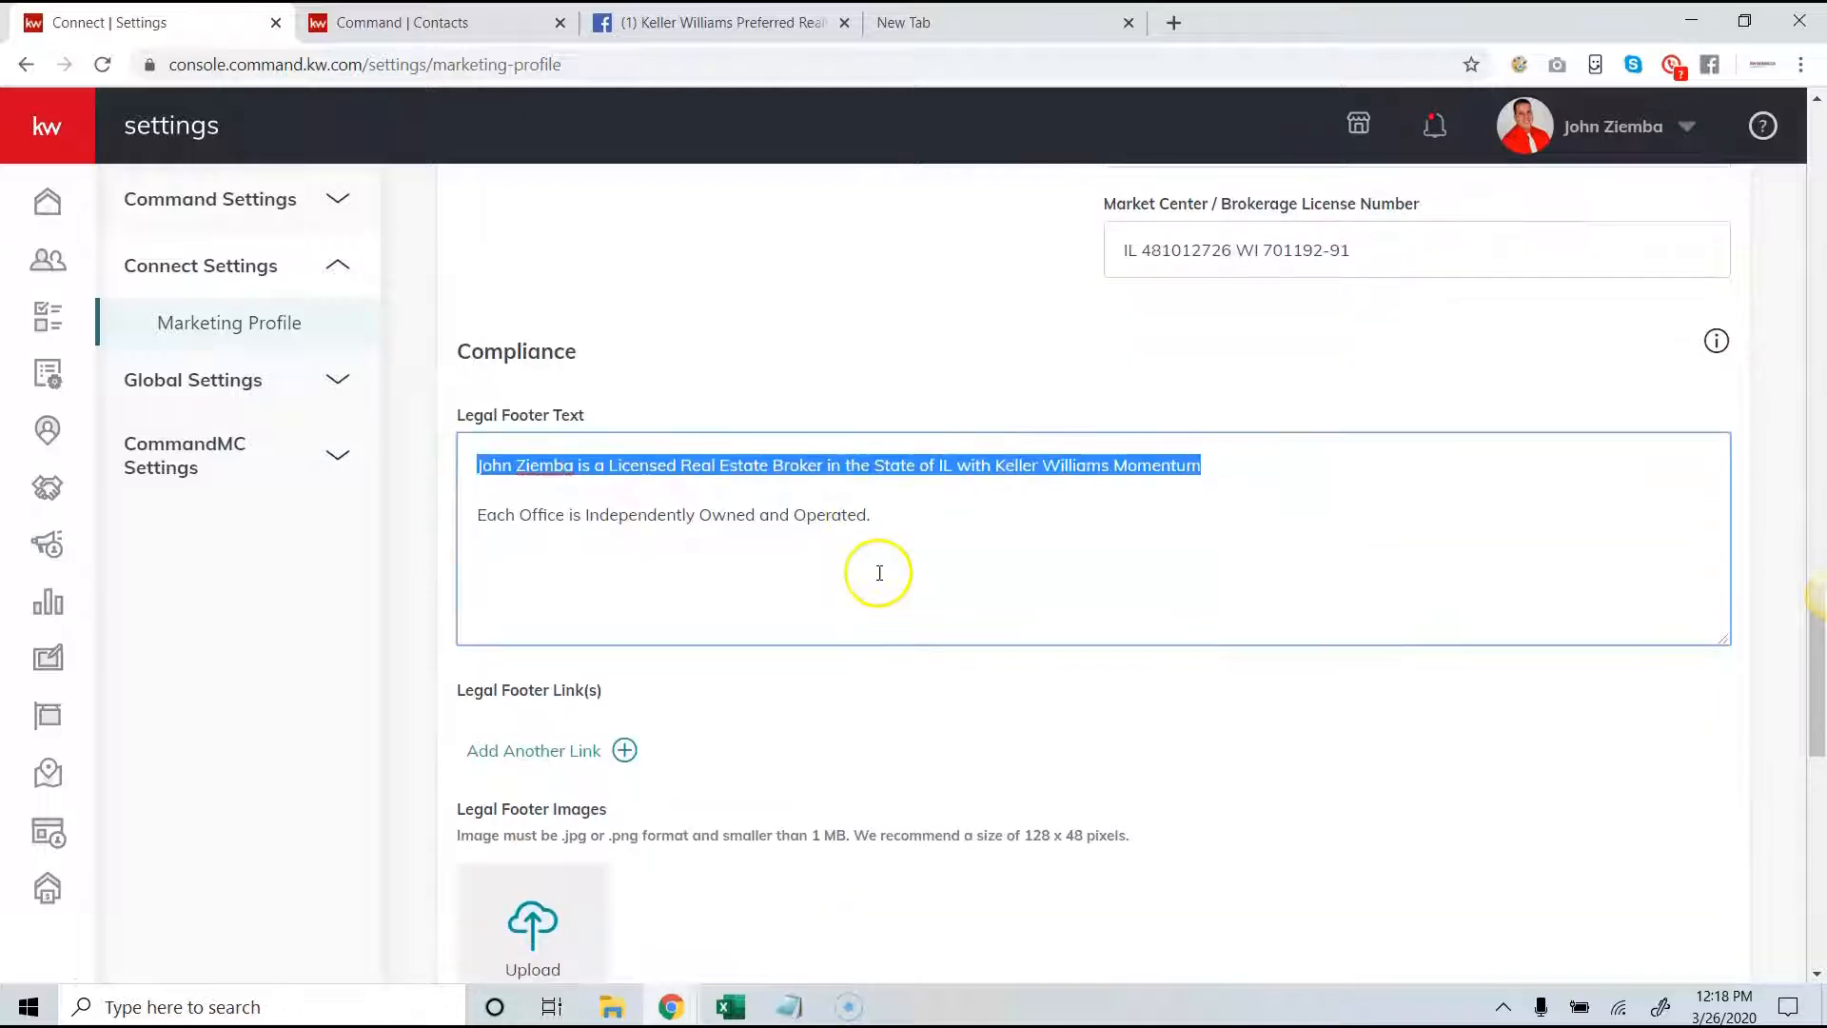
{"action": "scroll", "coordinate": [656, 613], "scroll_direction": "down", "scroll_amount": 1}
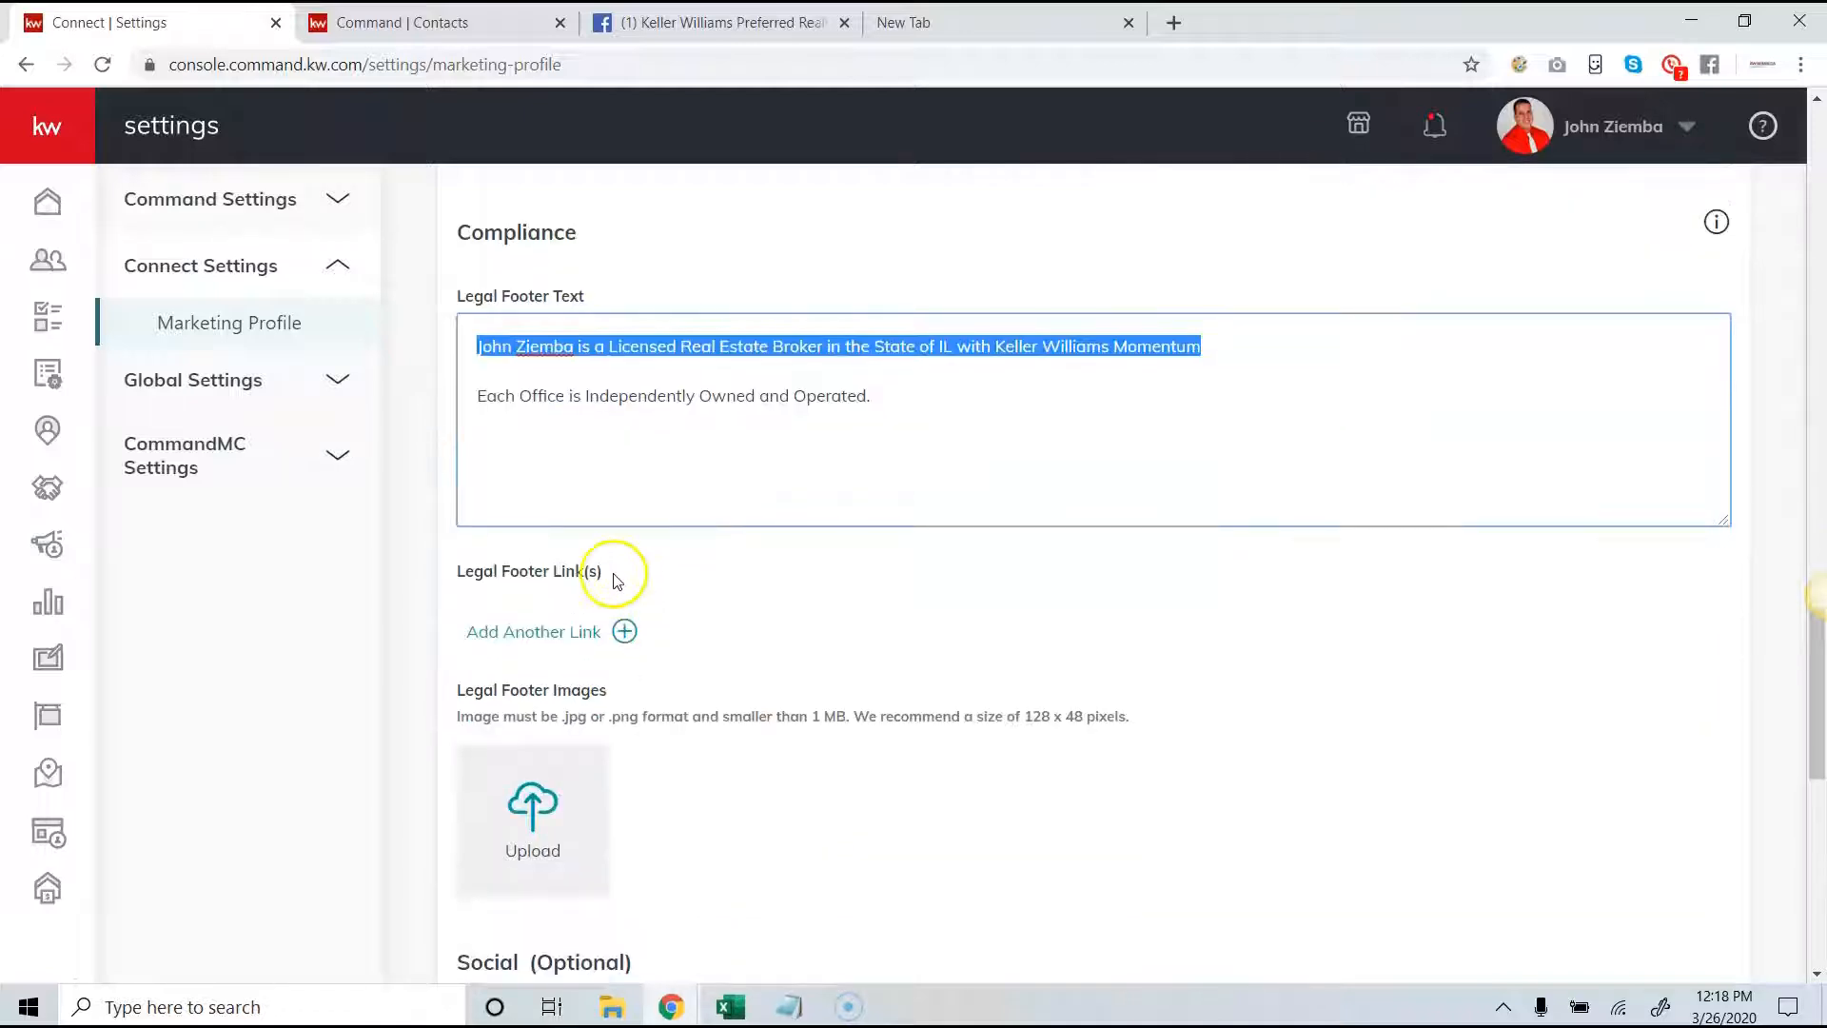
{"action": "left_click_drag", "start_coordinate": [609, 574], "coordinate": [449, 573]}
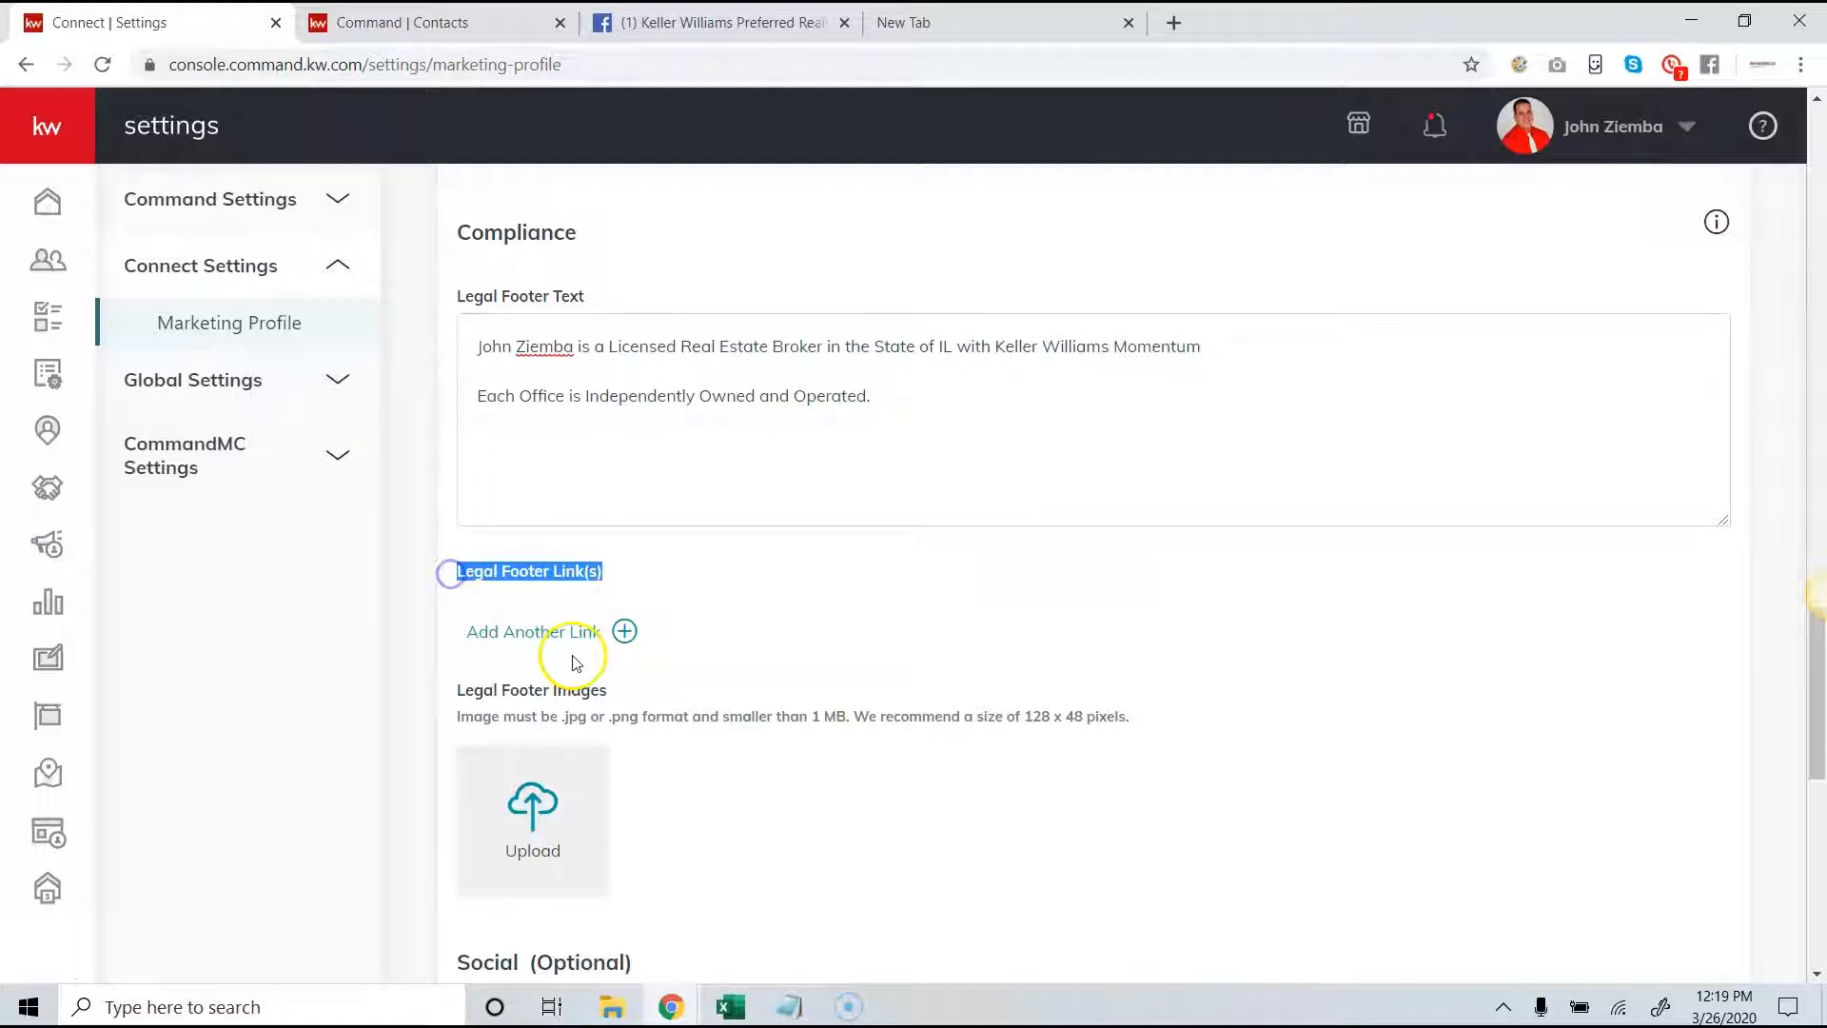
{"action": "scroll", "coordinate": [585, 657], "scroll_direction": "down", "scroll_amount": 3}
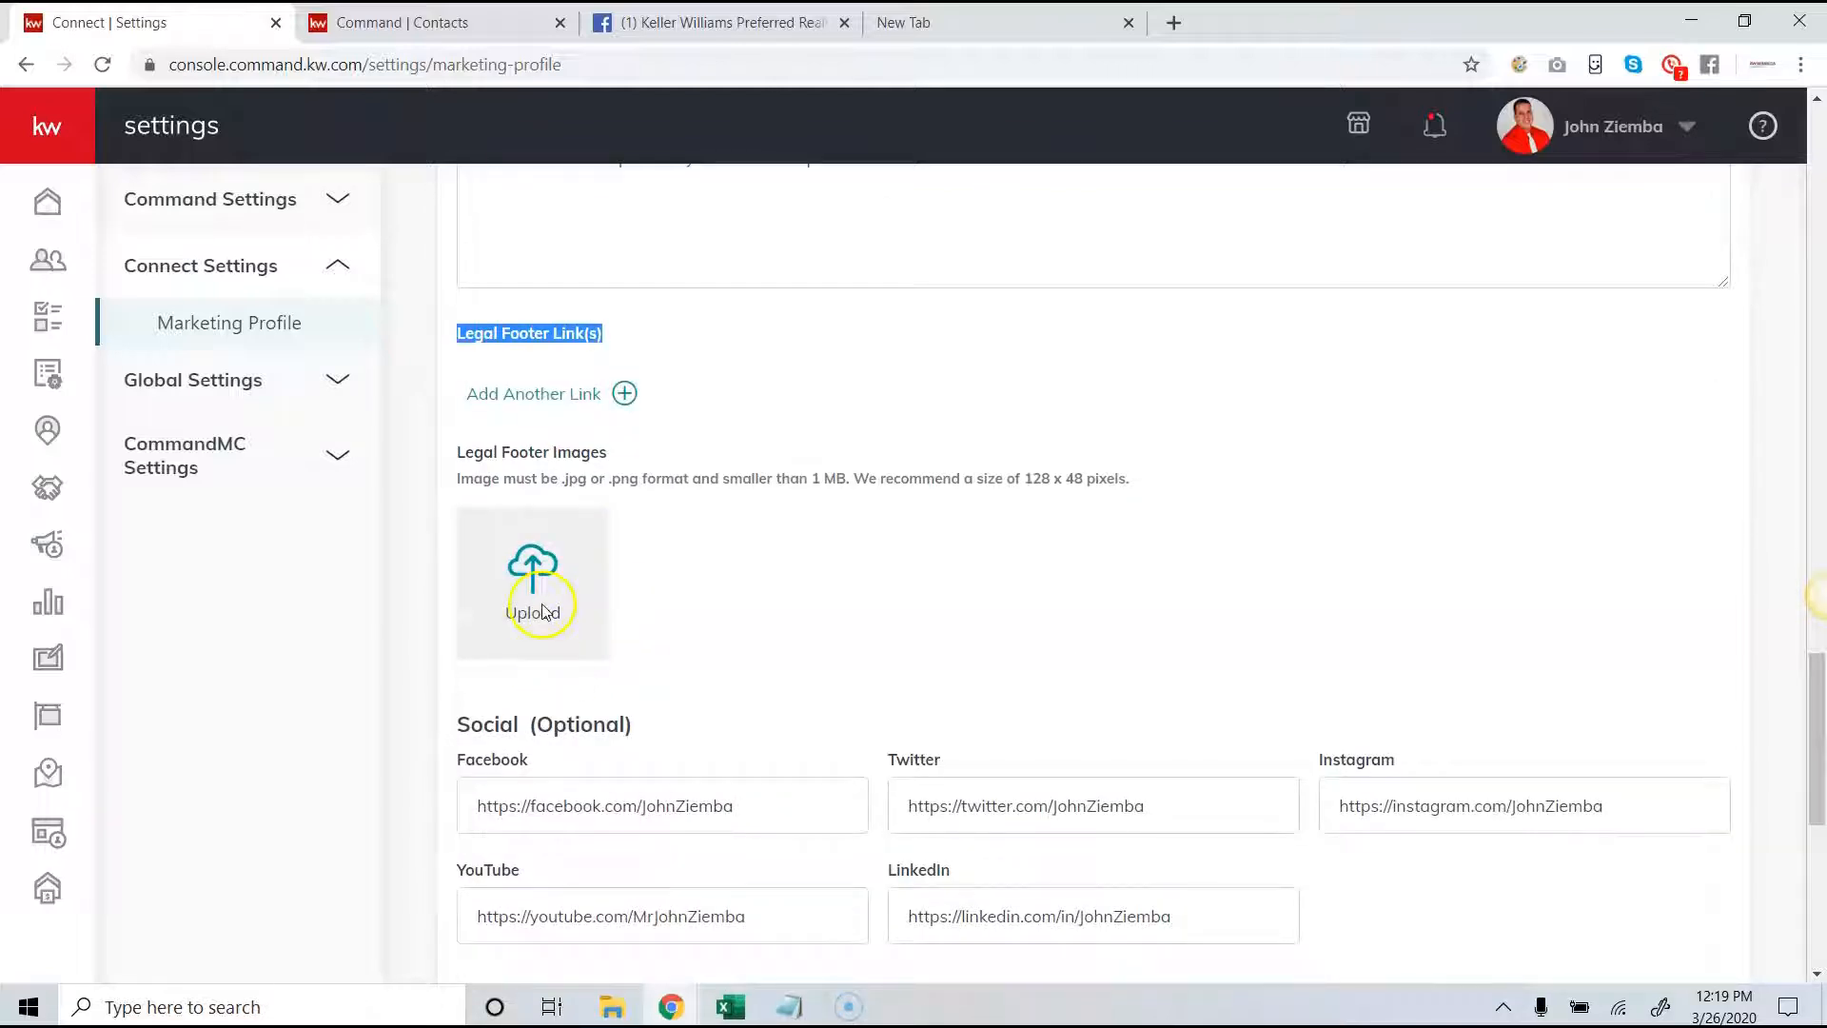
- Check the social profile links, especially the Facebook URL format, and the Facebook Pixel and Google Analytics fields
{"action": "scroll", "coordinate": [781, 607], "scroll_direction": "down", "scroll_amount": 3}
{"action": "left_click_drag", "start_coordinate": [778, 581], "coordinate": [441, 575]}
{"action": "left_click", "coordinate": [515, 576]}
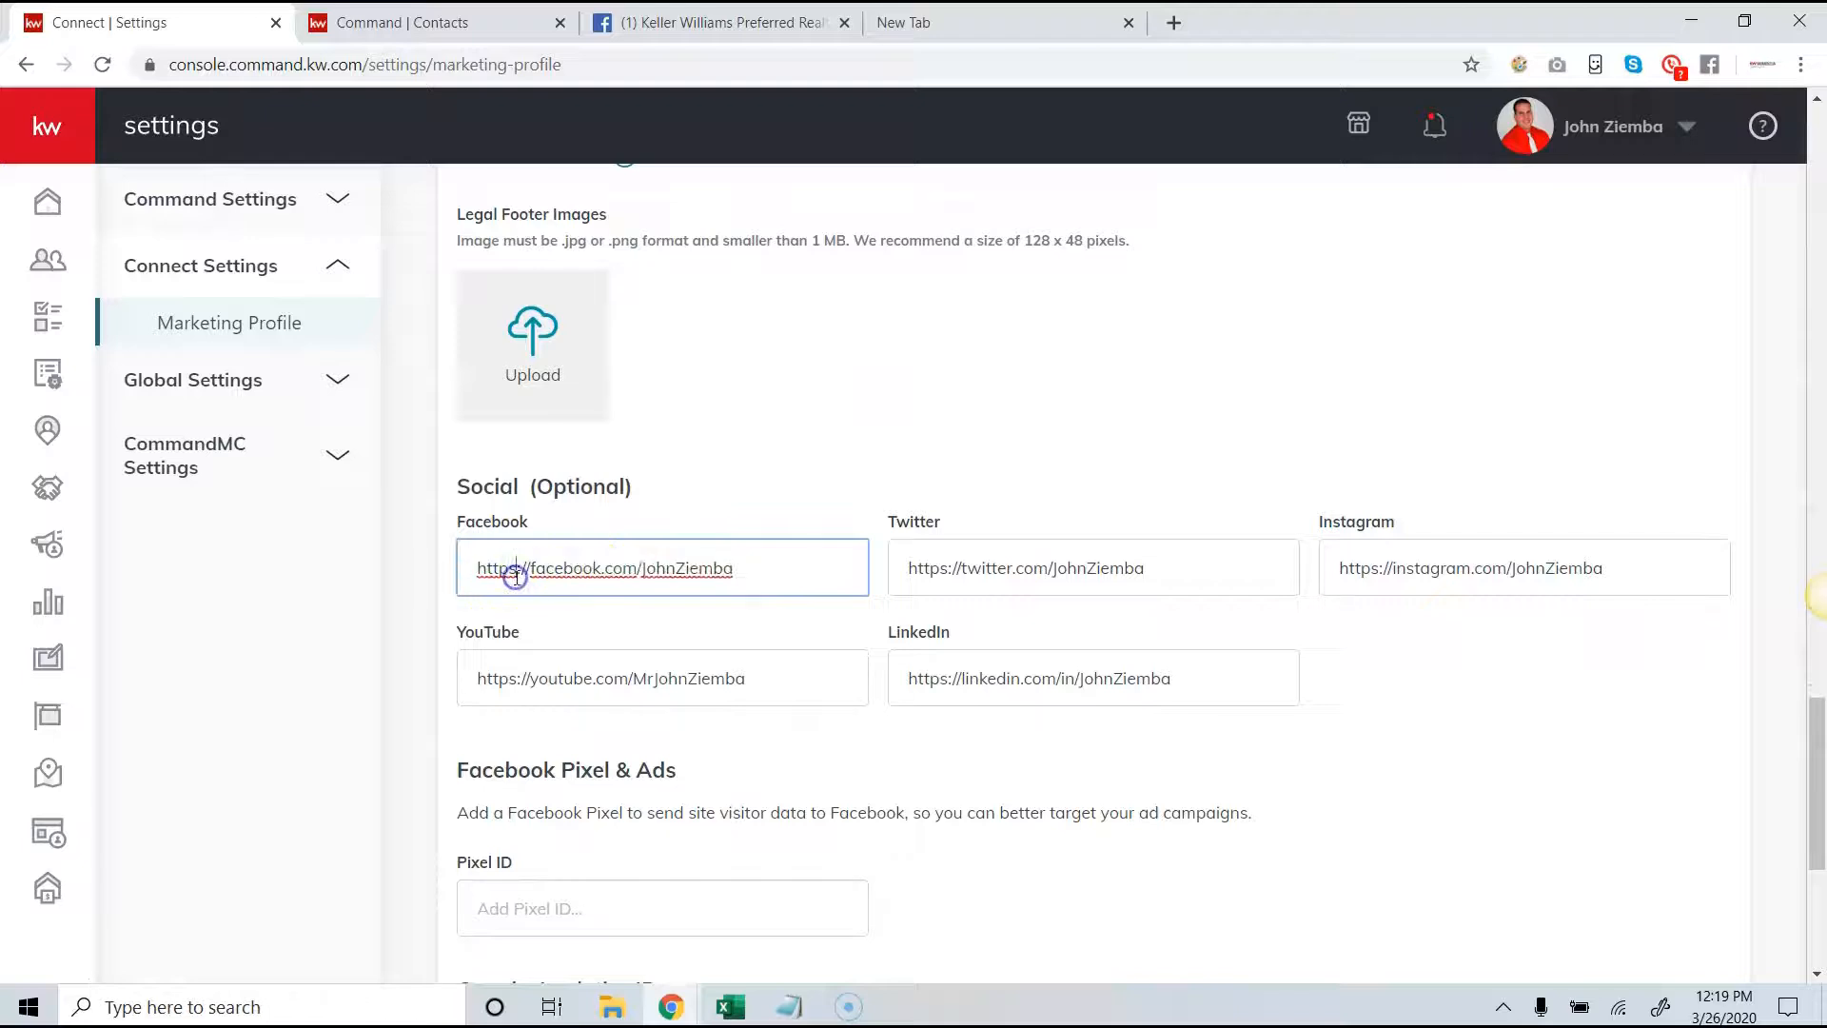
{"action": "left_click_drag", "start_coordinate": [755, 568], "coordinate": [512, 568]}
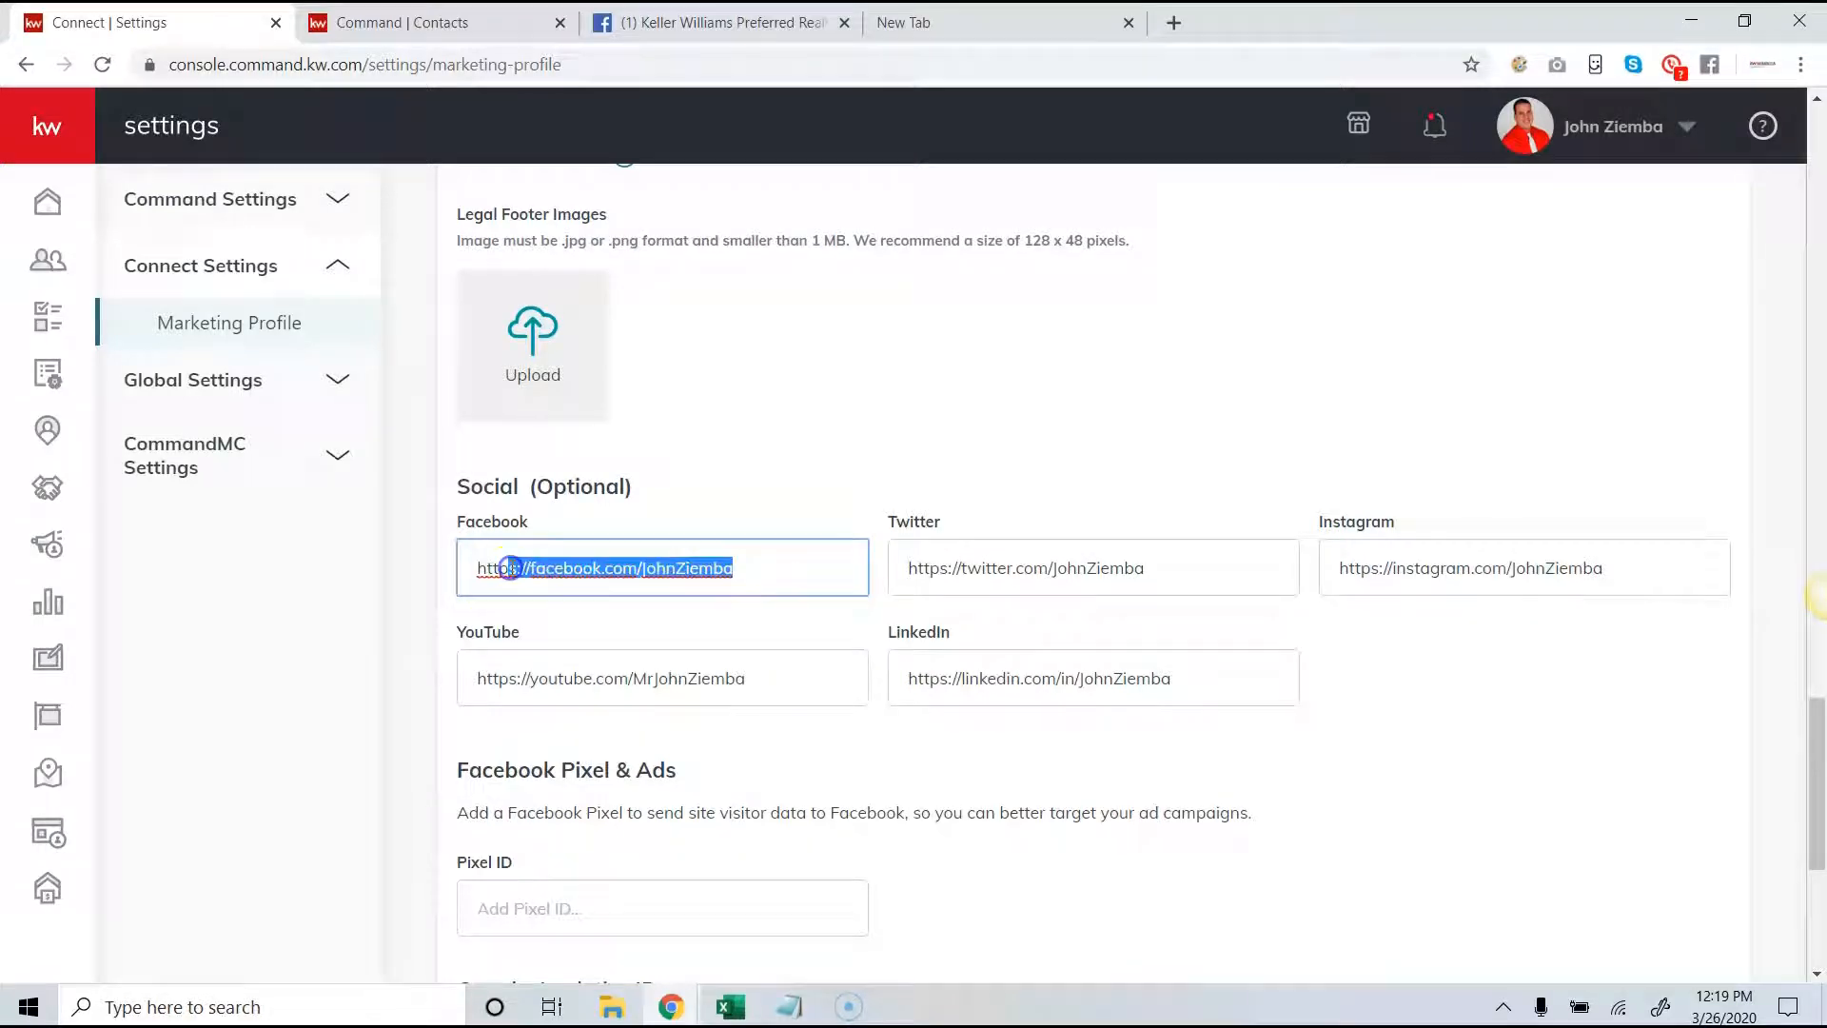
{"action": "left_click", "coordinate": [512, 568]}
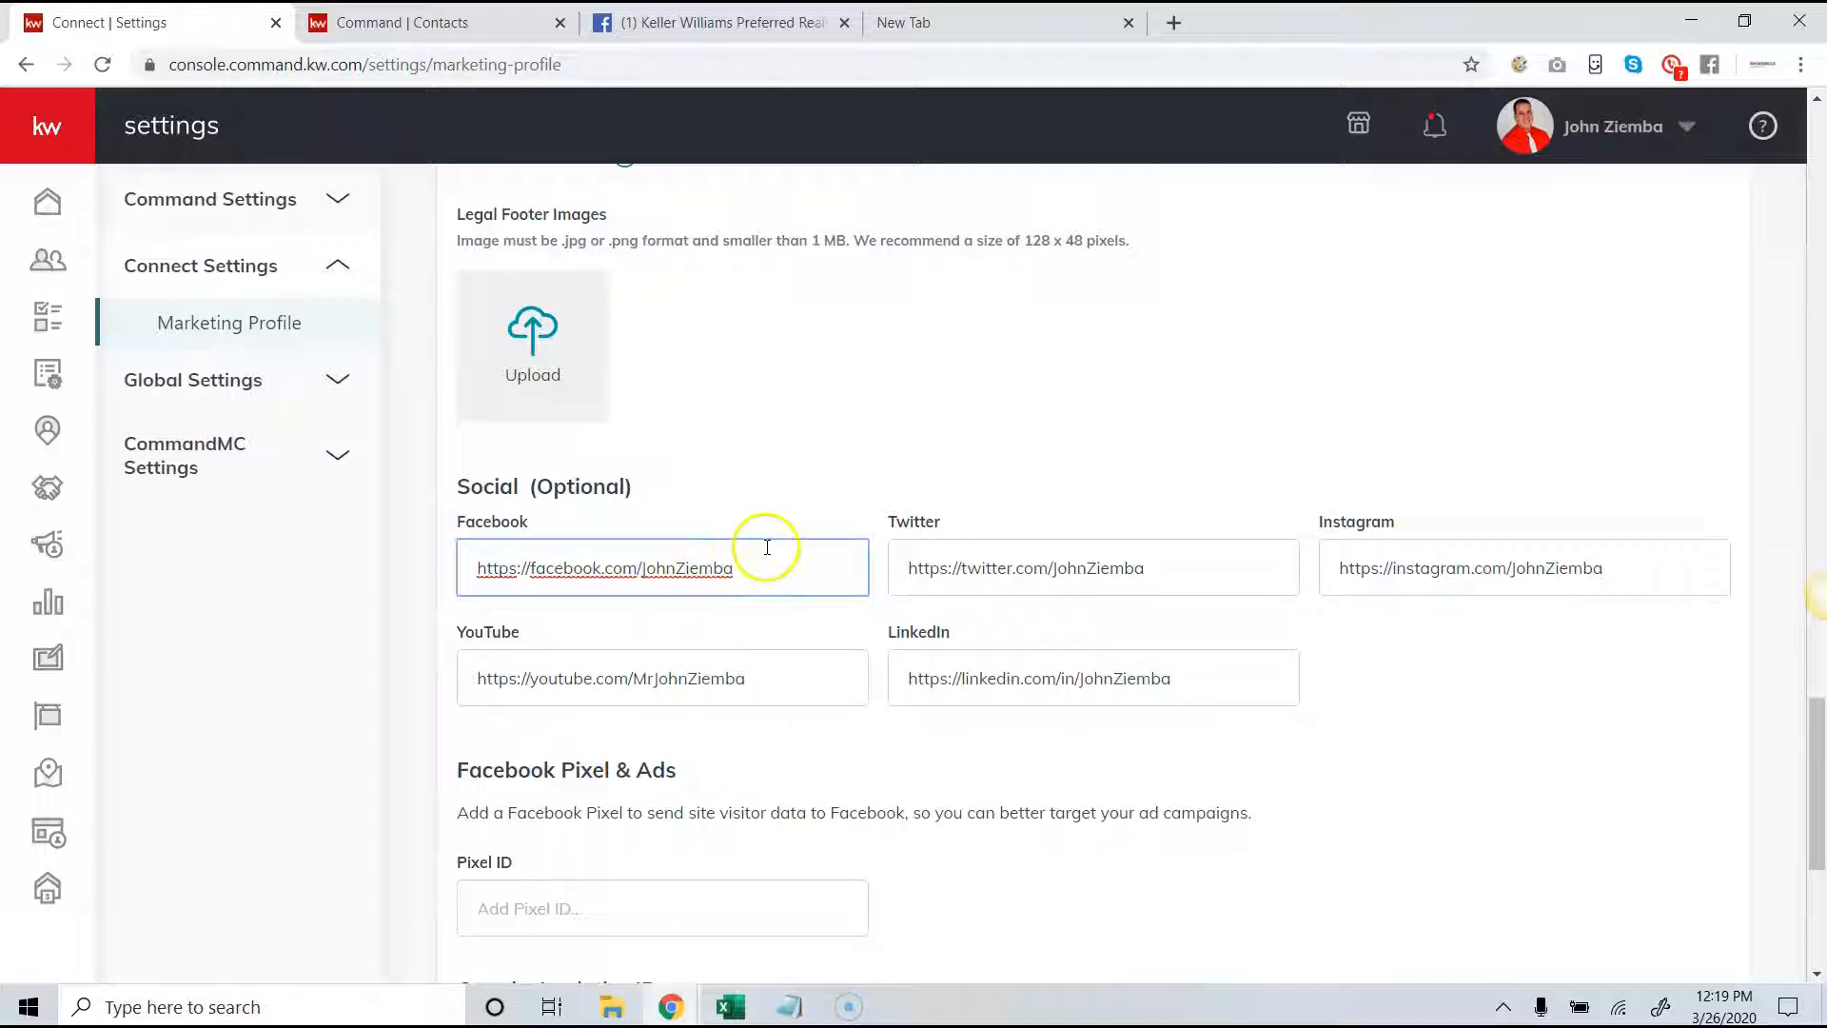
{"action": "scroll", "coordinate": [814, 576], "scroll_direction": "down", "scroll_amount": 4}
{"action": "scroll", "coordinate": [814, 576], "scroll_direction": "down", "scroll_amount": 1}
- Check the branded KW app link, save the marketing profile and dismiss the confirmation
{"action": "left_click", "coordinate": [759, 783]}
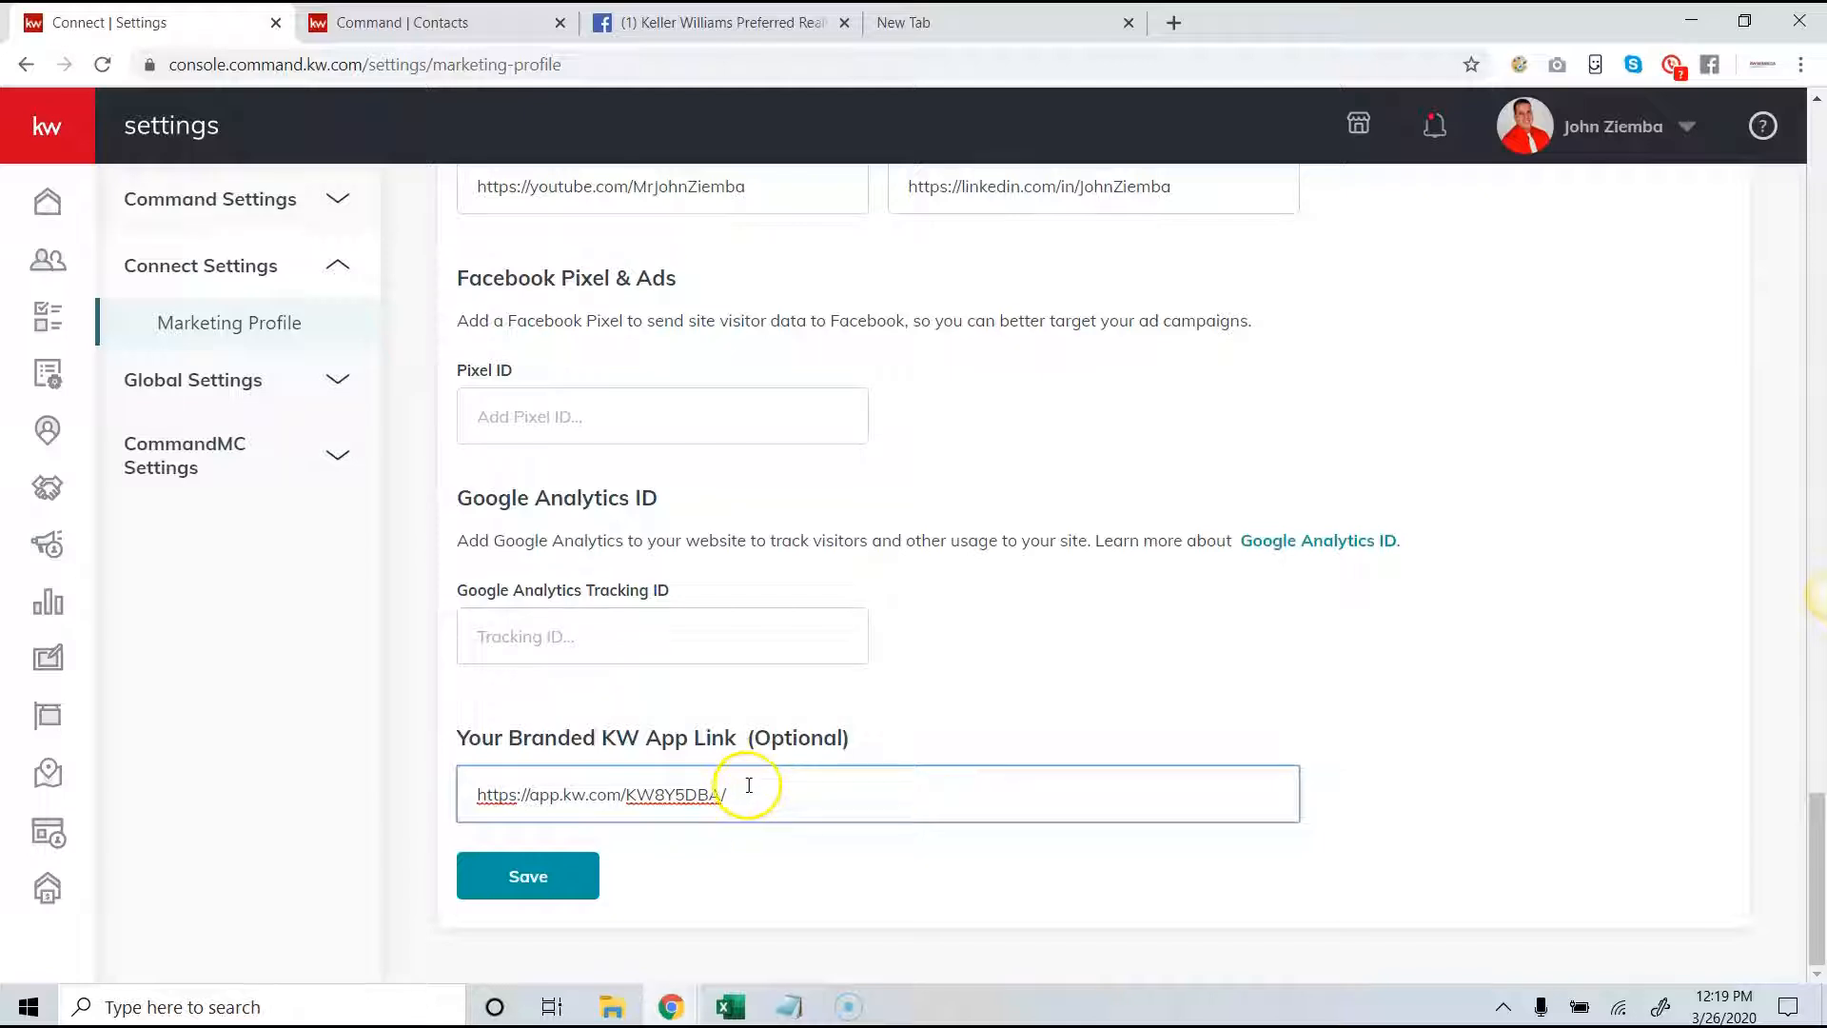
{"action": "left_click", "coordinate": [557, 887]}
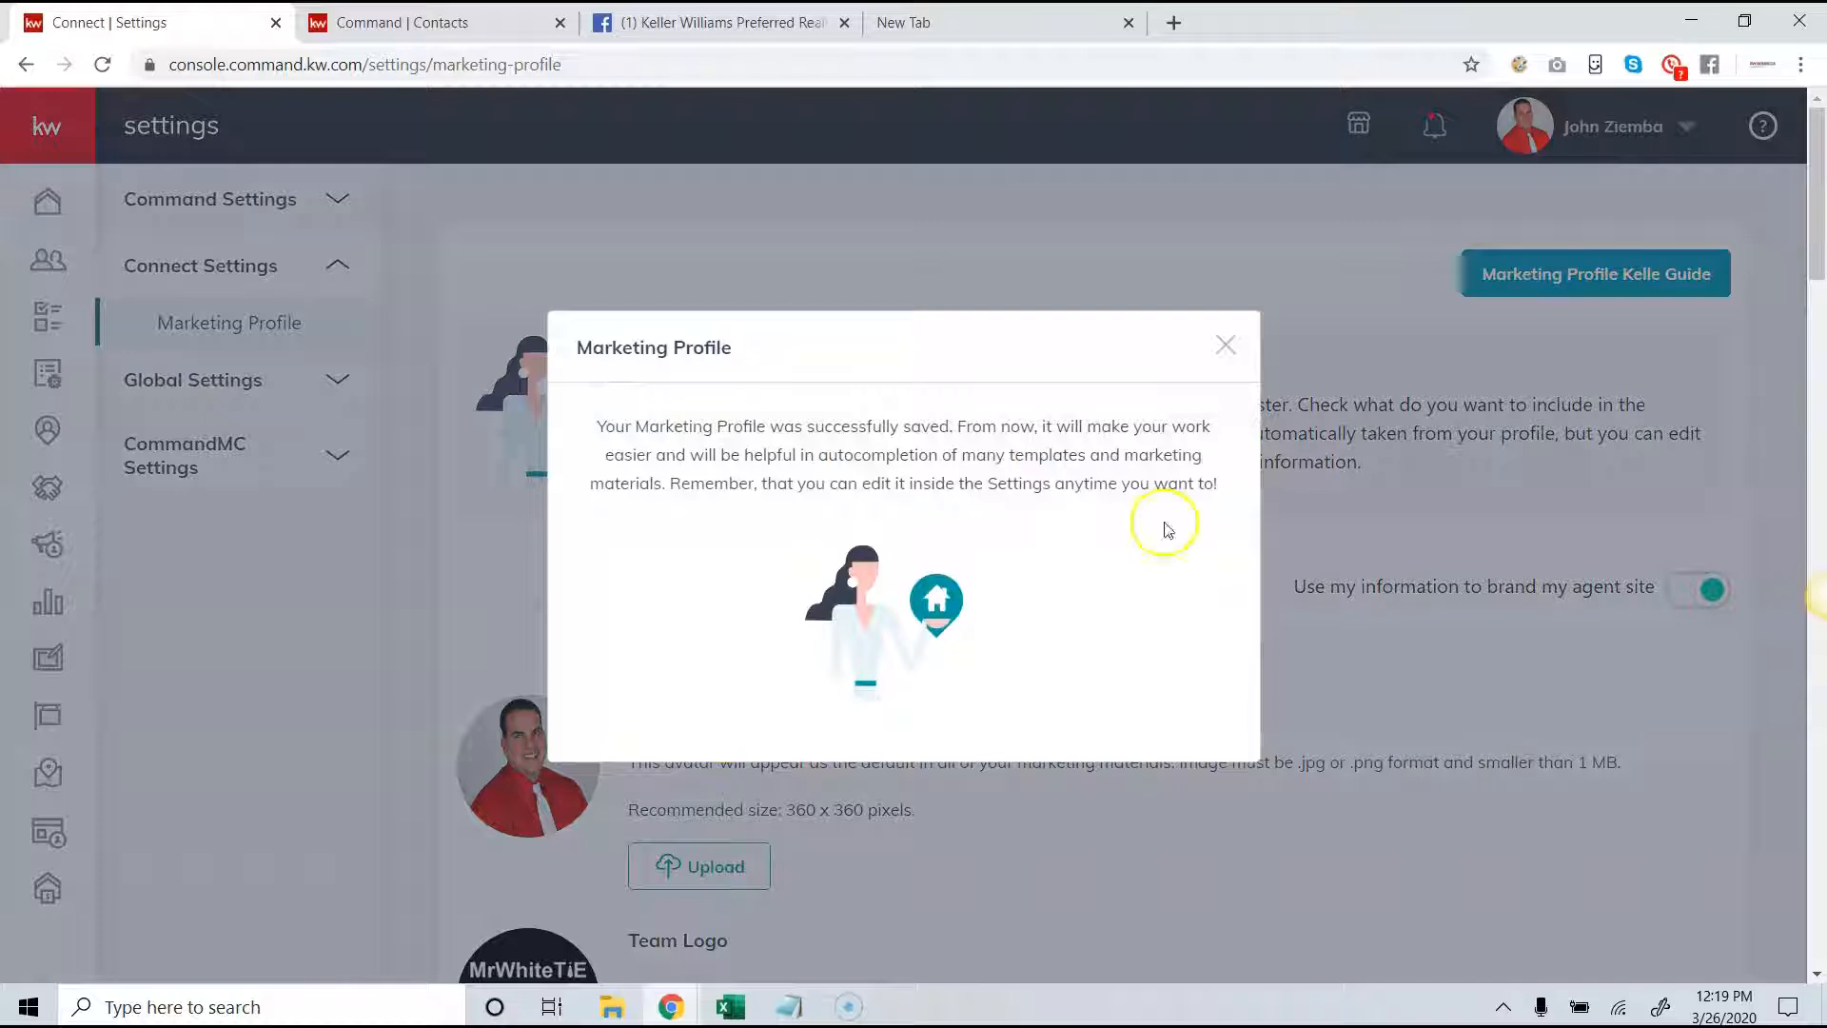
{"action": "left_click", "coordinate": [1224, 350]}
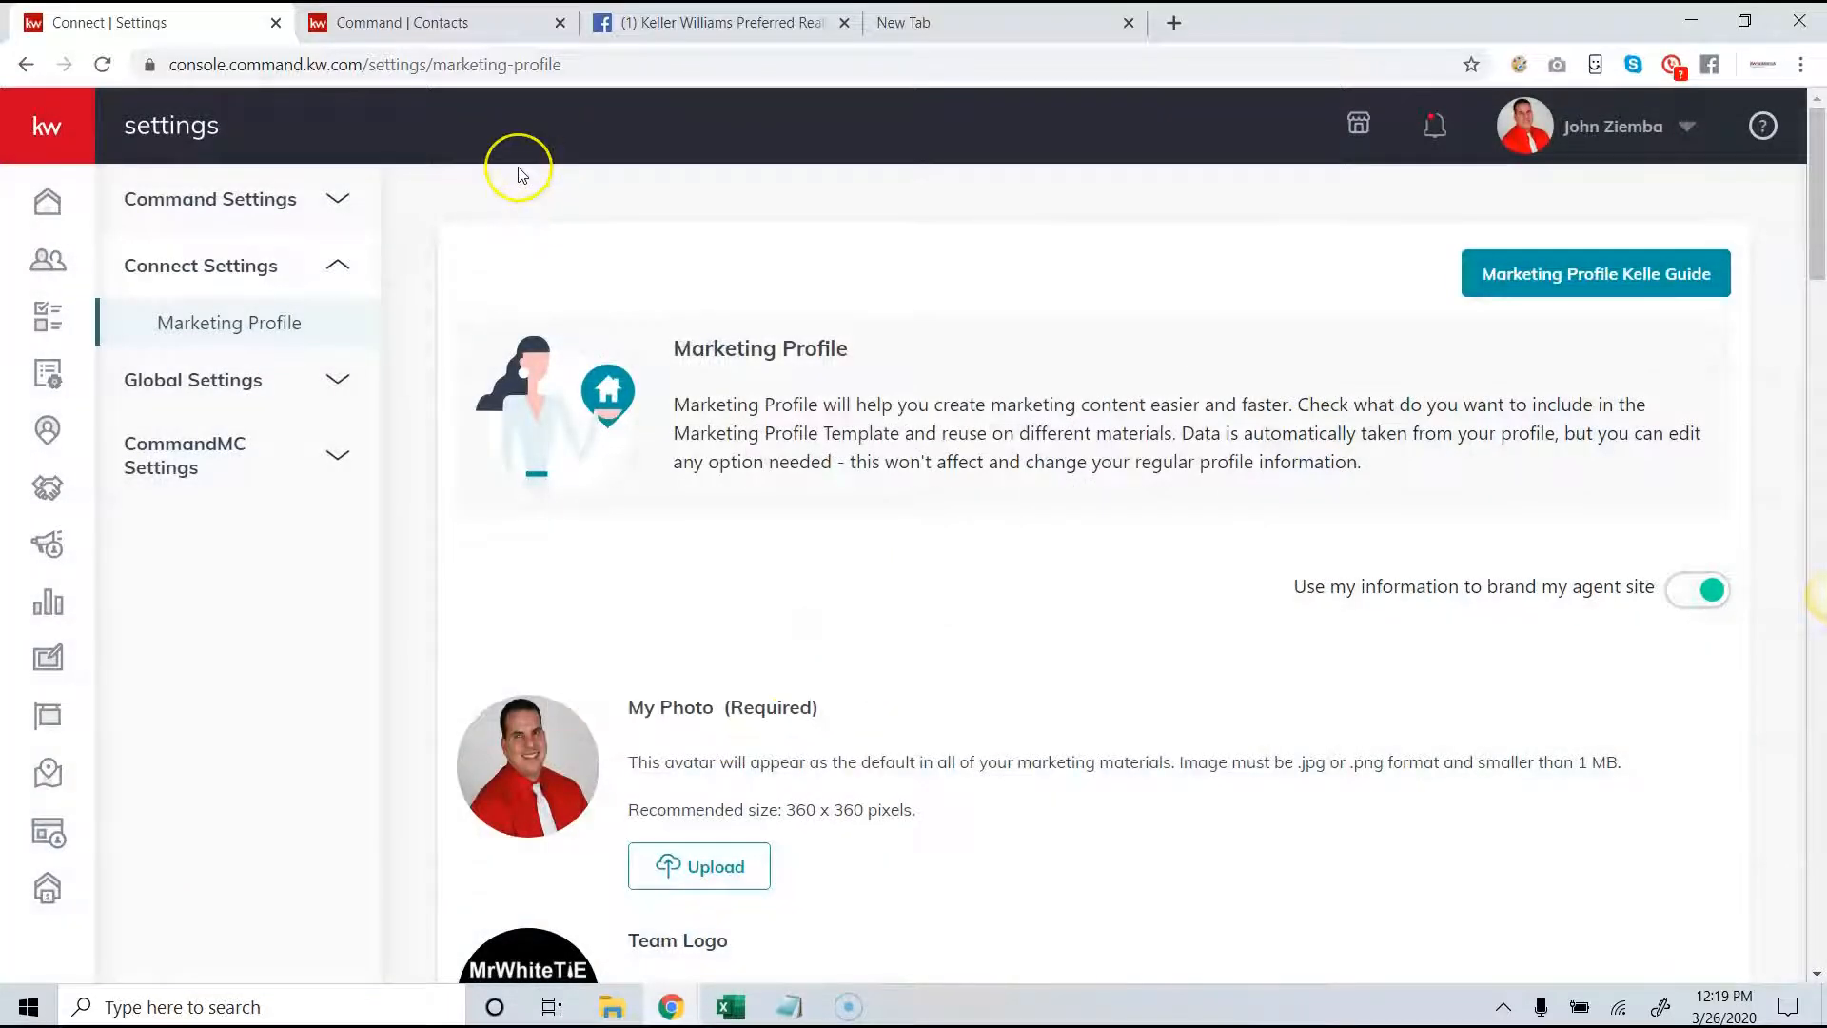
- Go to the Consumer area of Command and open its Site & App Settings
{"action": "left_click", "coordinate": [52, 139]}
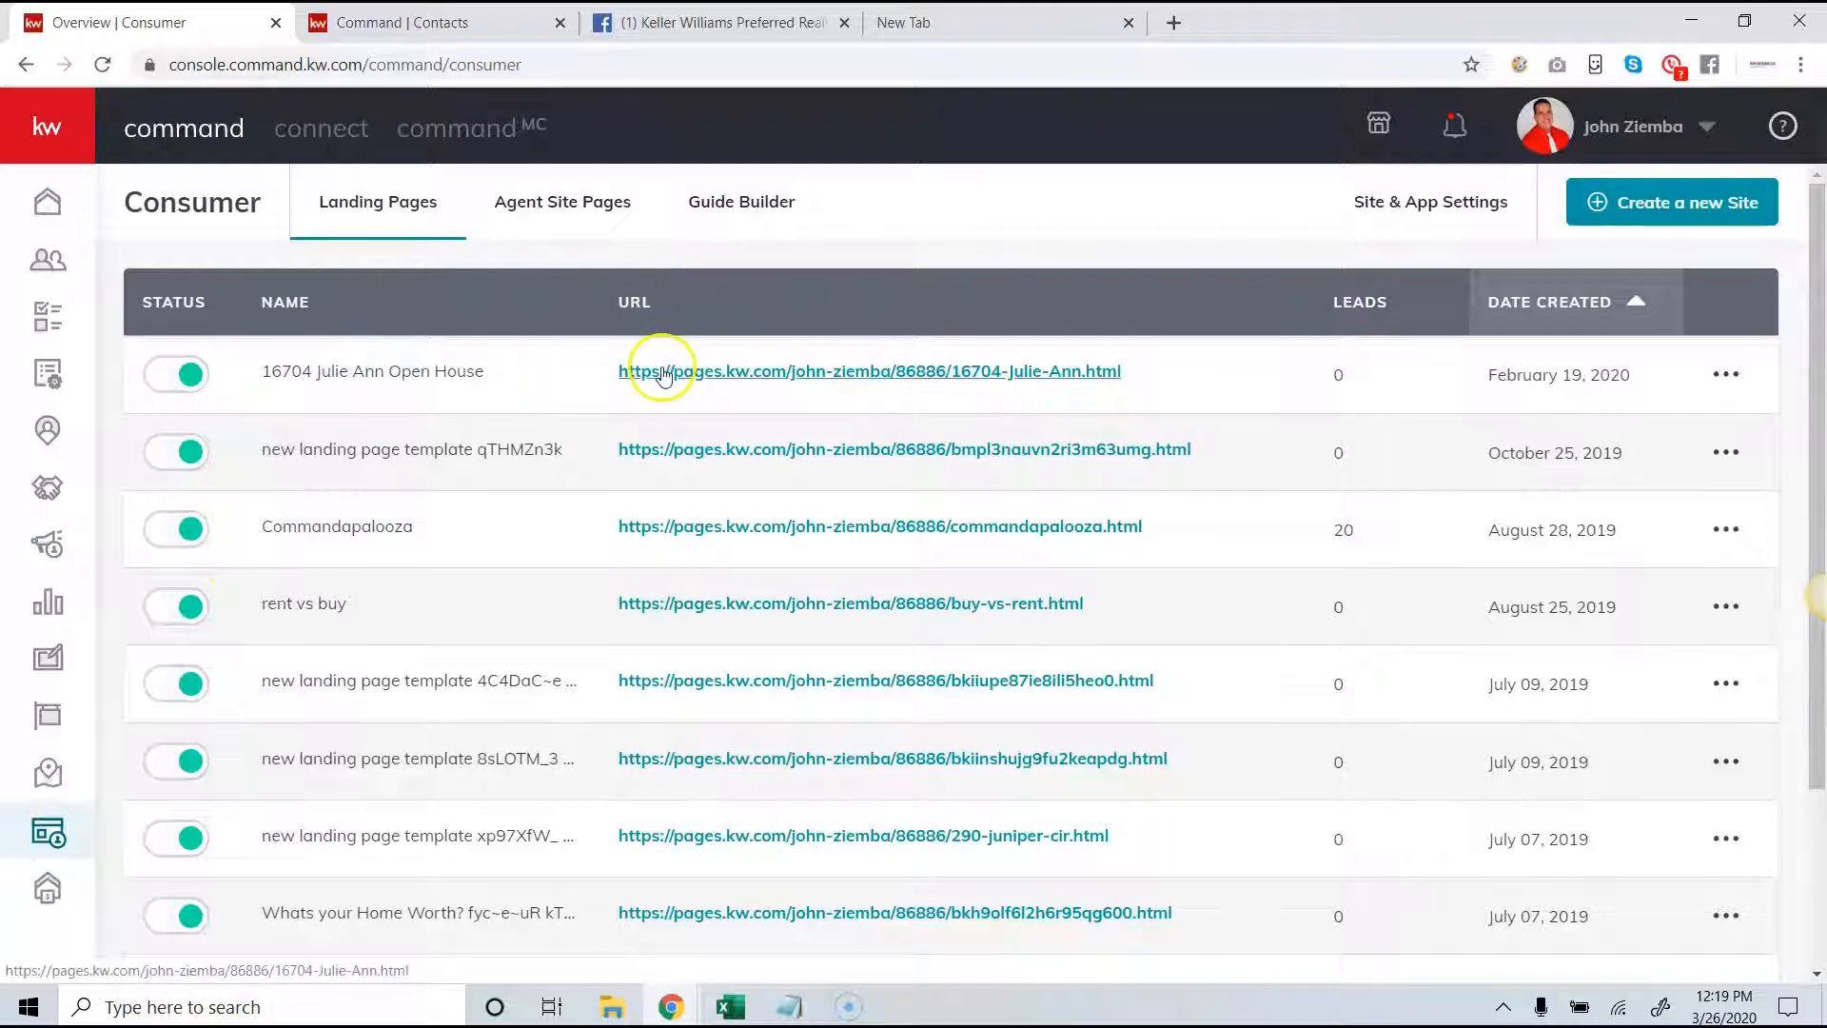
{"action": "left_click", "coordinate": [43, 138]}
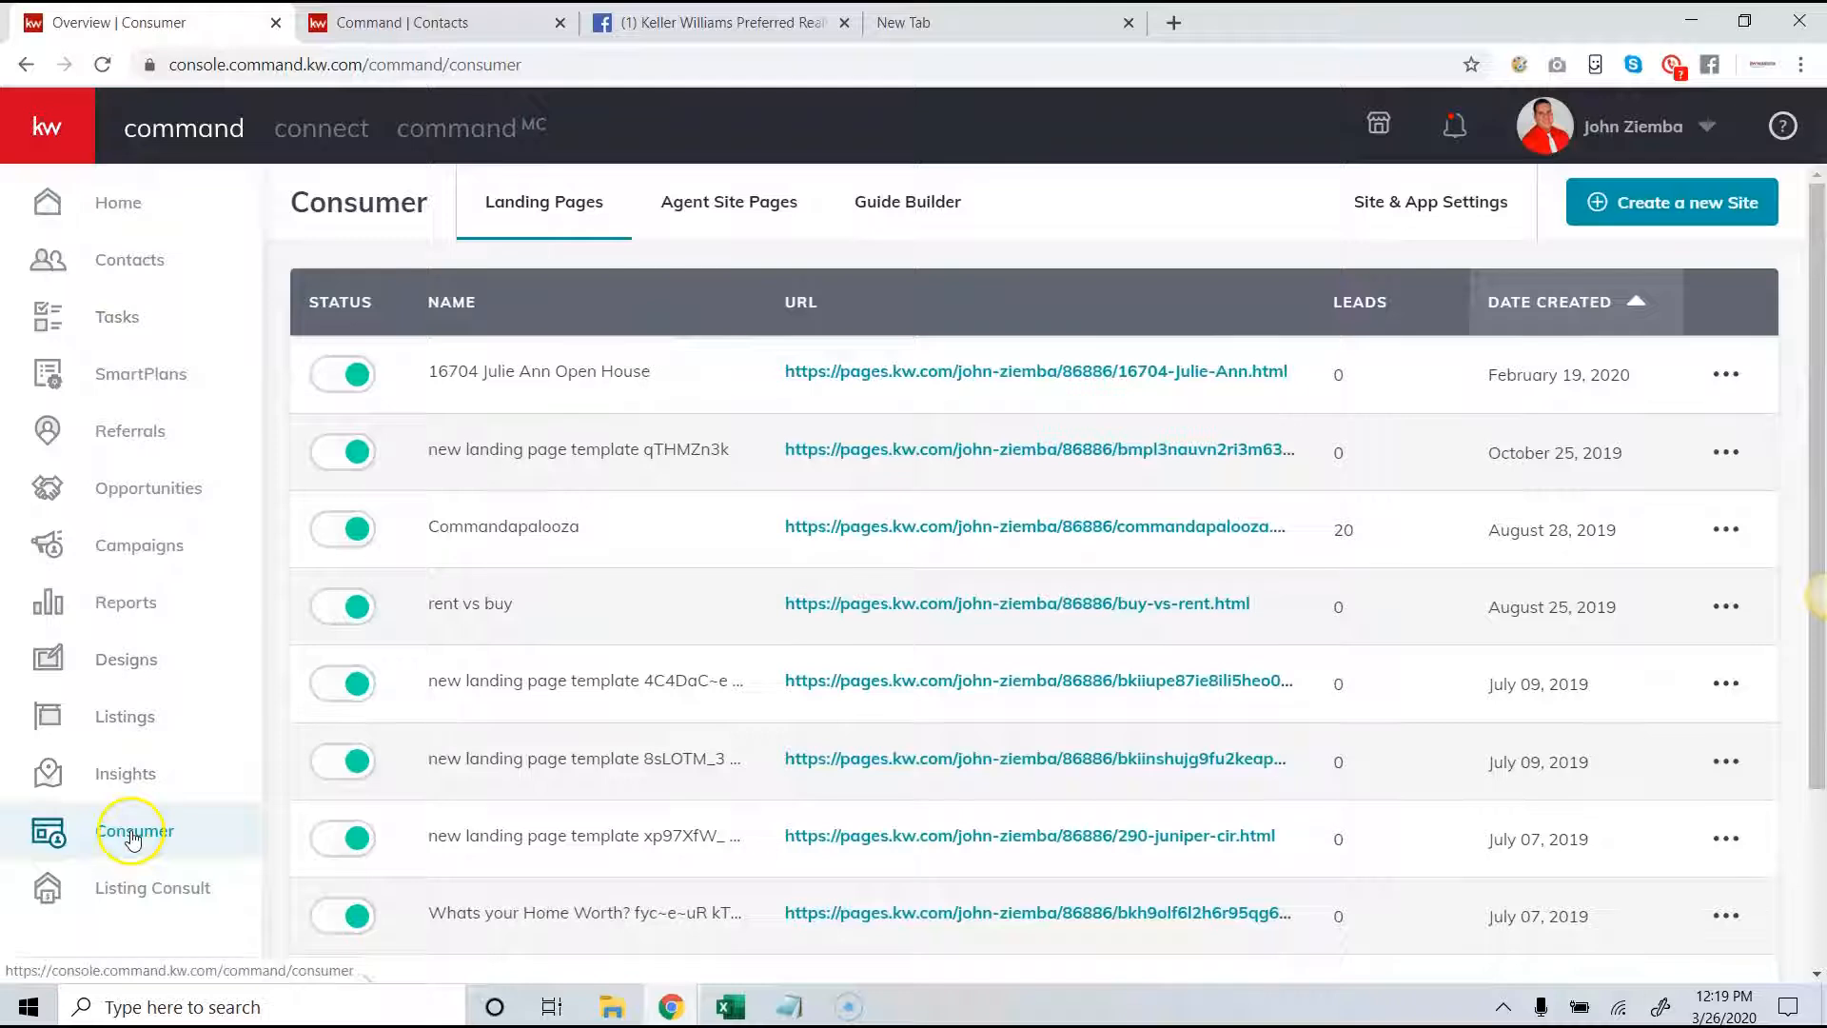
{"action": "left_click", "coordinate": [94, 160]}
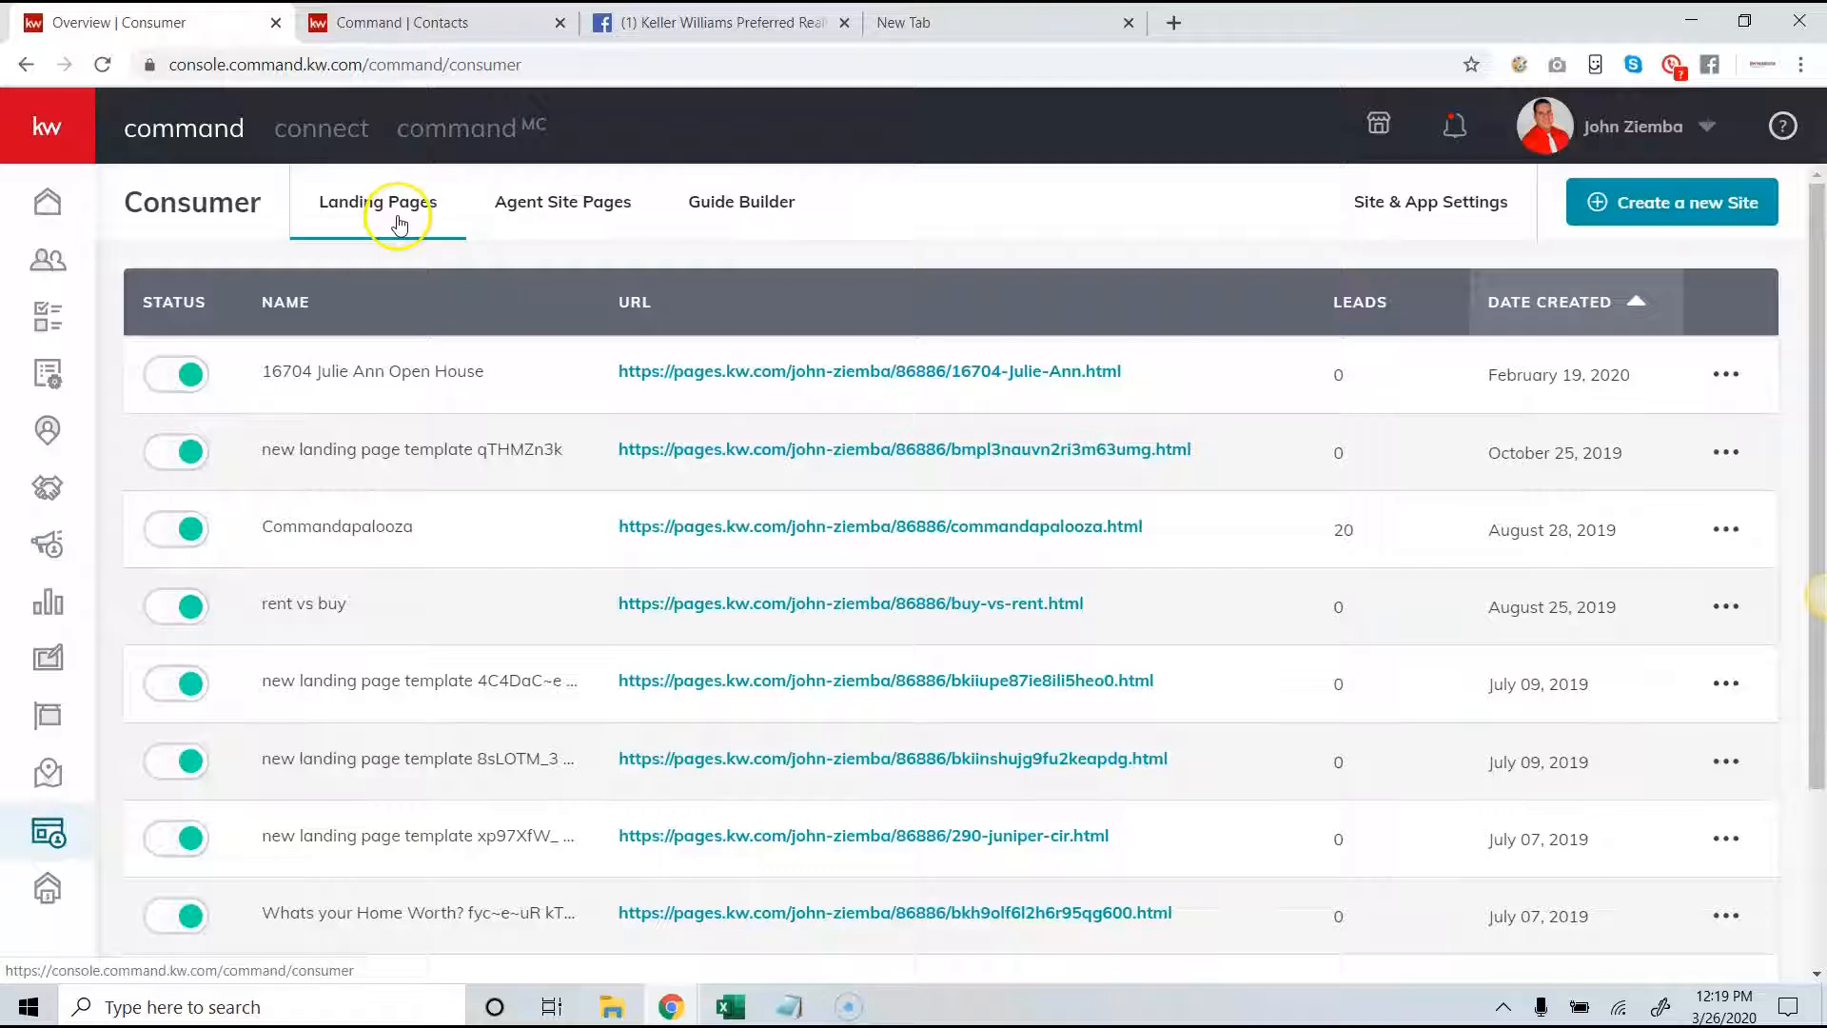
{"action": "left_click", "coordinate": [1398, 215]}
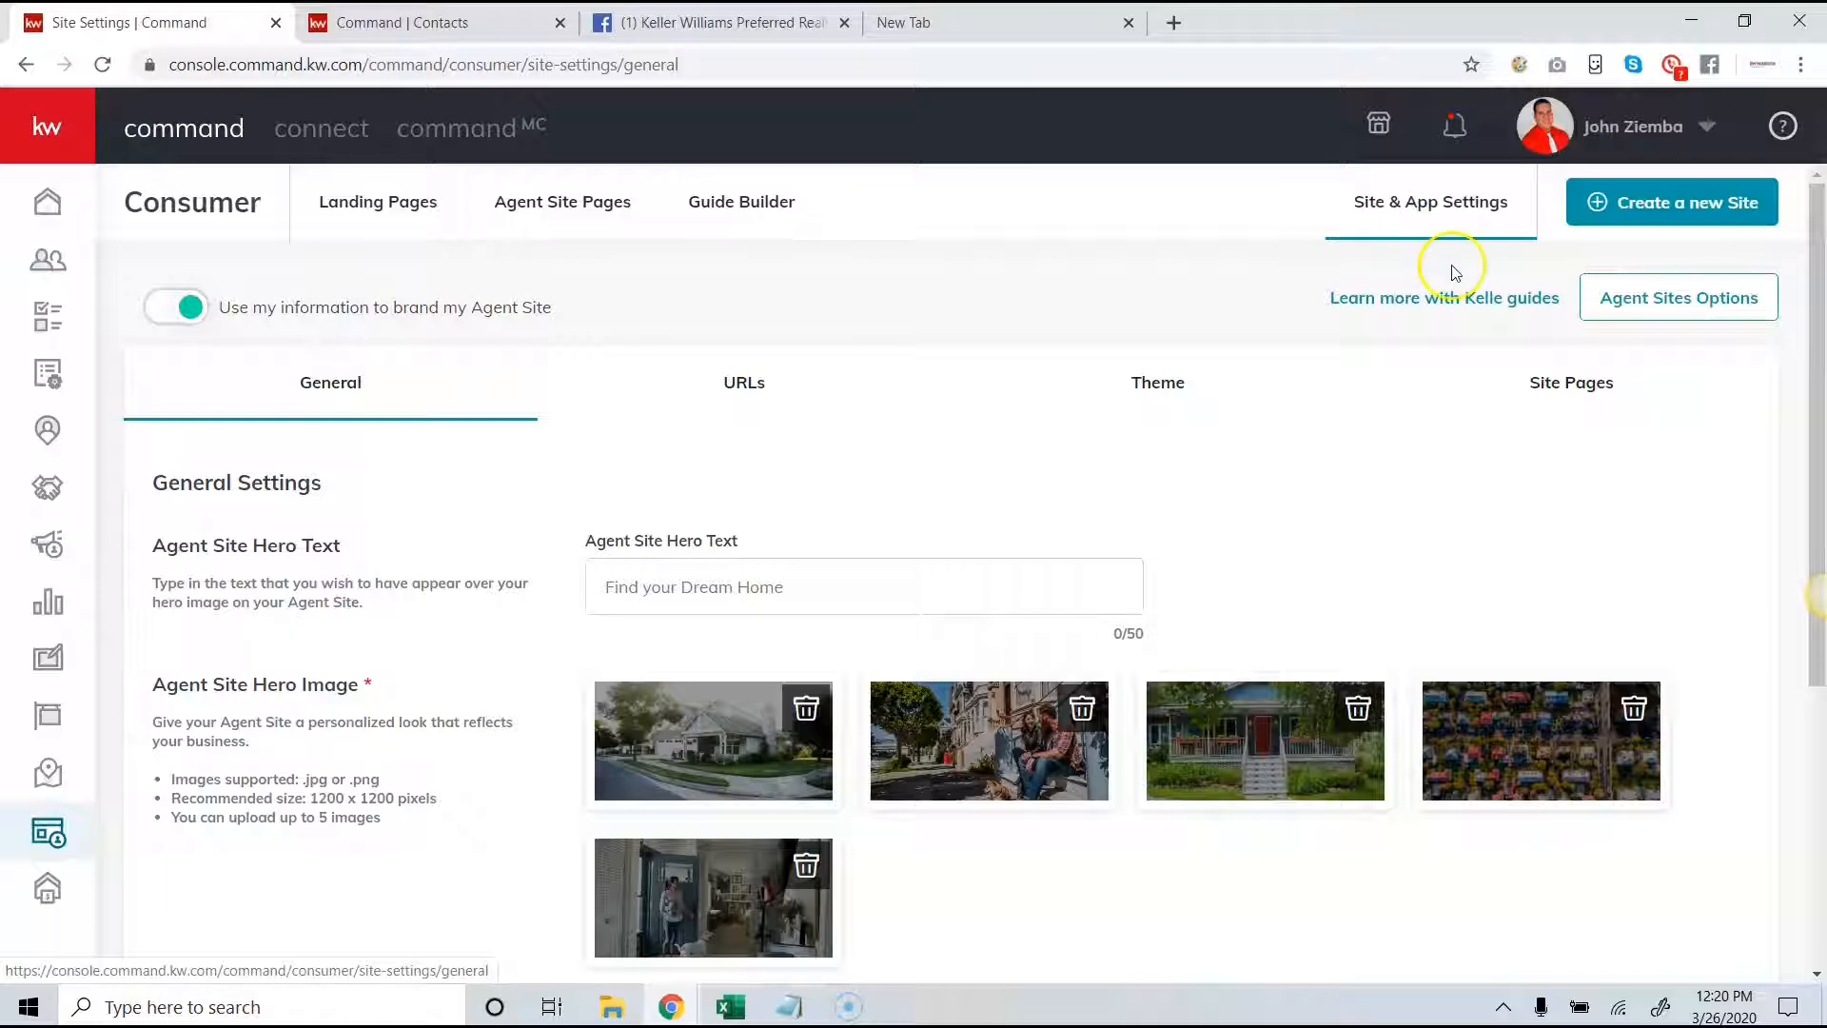
- Open the Agent Site Kelle guide from the site settings, leaving the current page without saving
{"action": "left_click", "coordinate": [1401, 301]}
{"action": "left_click_drag", "start_coordinate": [704, 541], "coordinate": [640, 552]}
{"action": "left_click_drag", "start_coordinate": [1082, 549], "coordinate": [849, 544]}
{"action": "left_click_drag", "start_coordinate": [709, 542], "coordinate": [633, 552]}
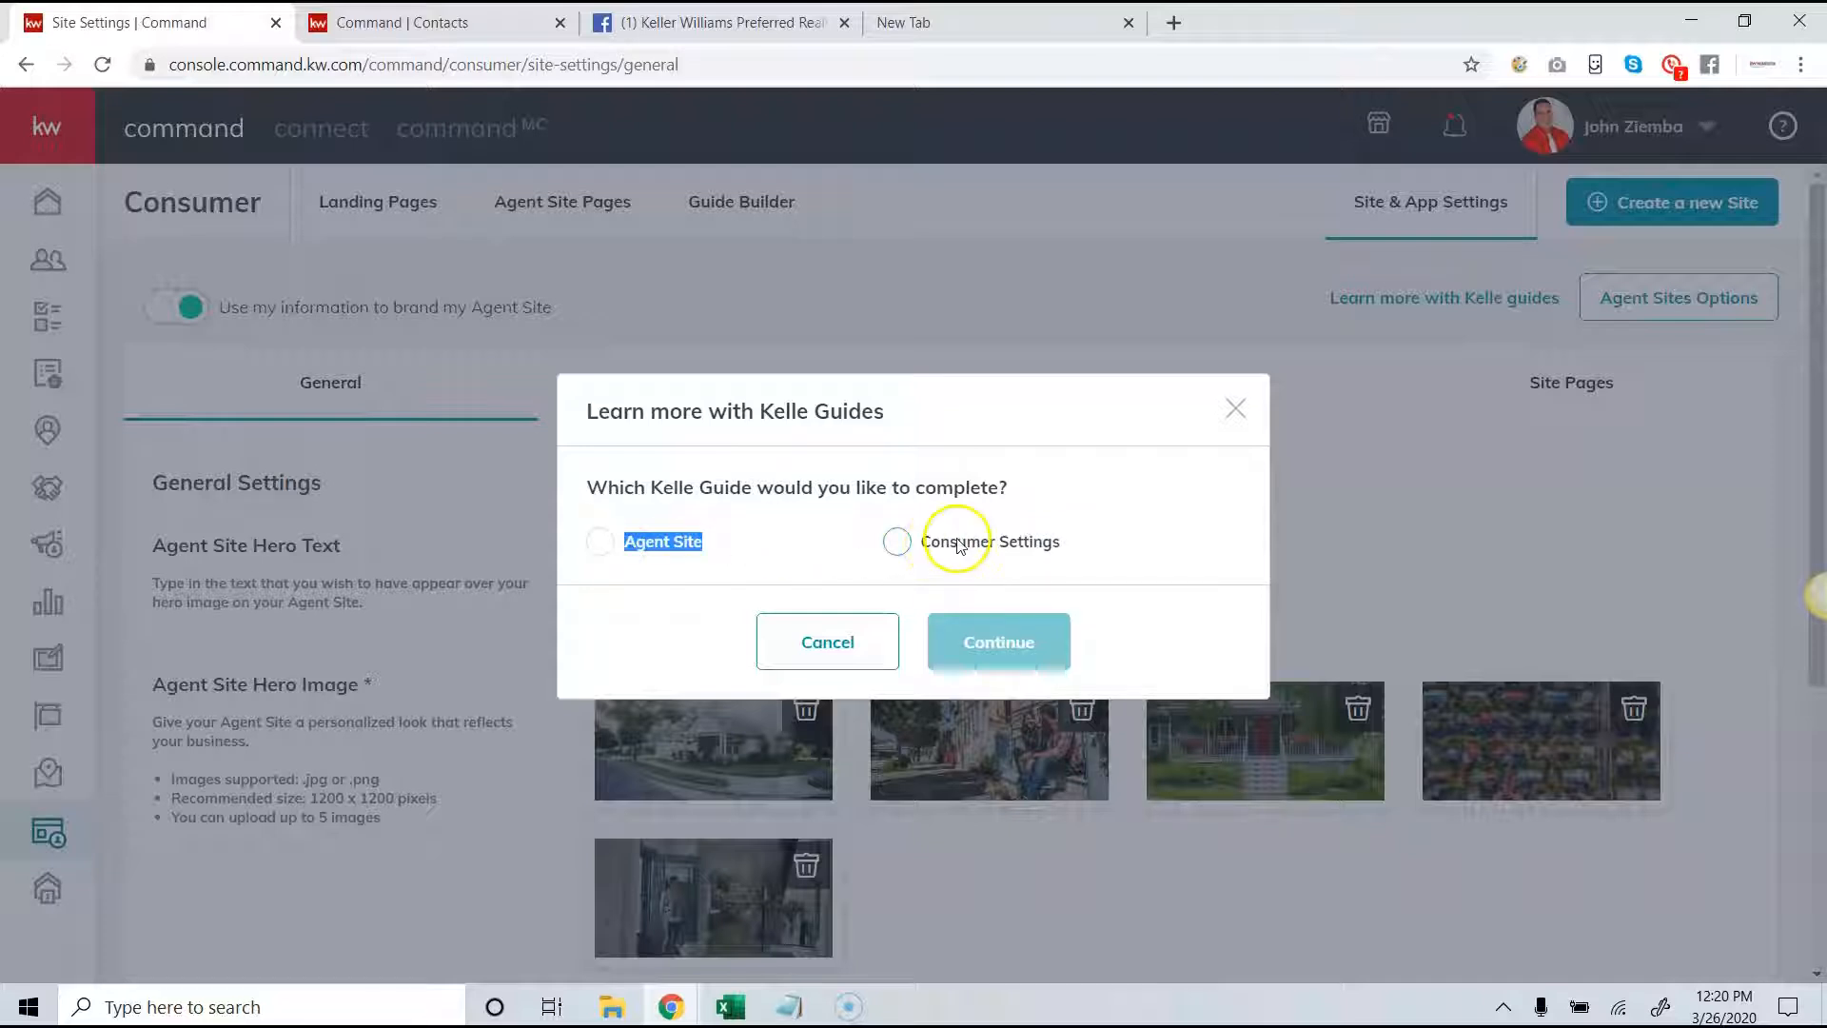
{"action": "left_click", "coordinate": [600, 541]}
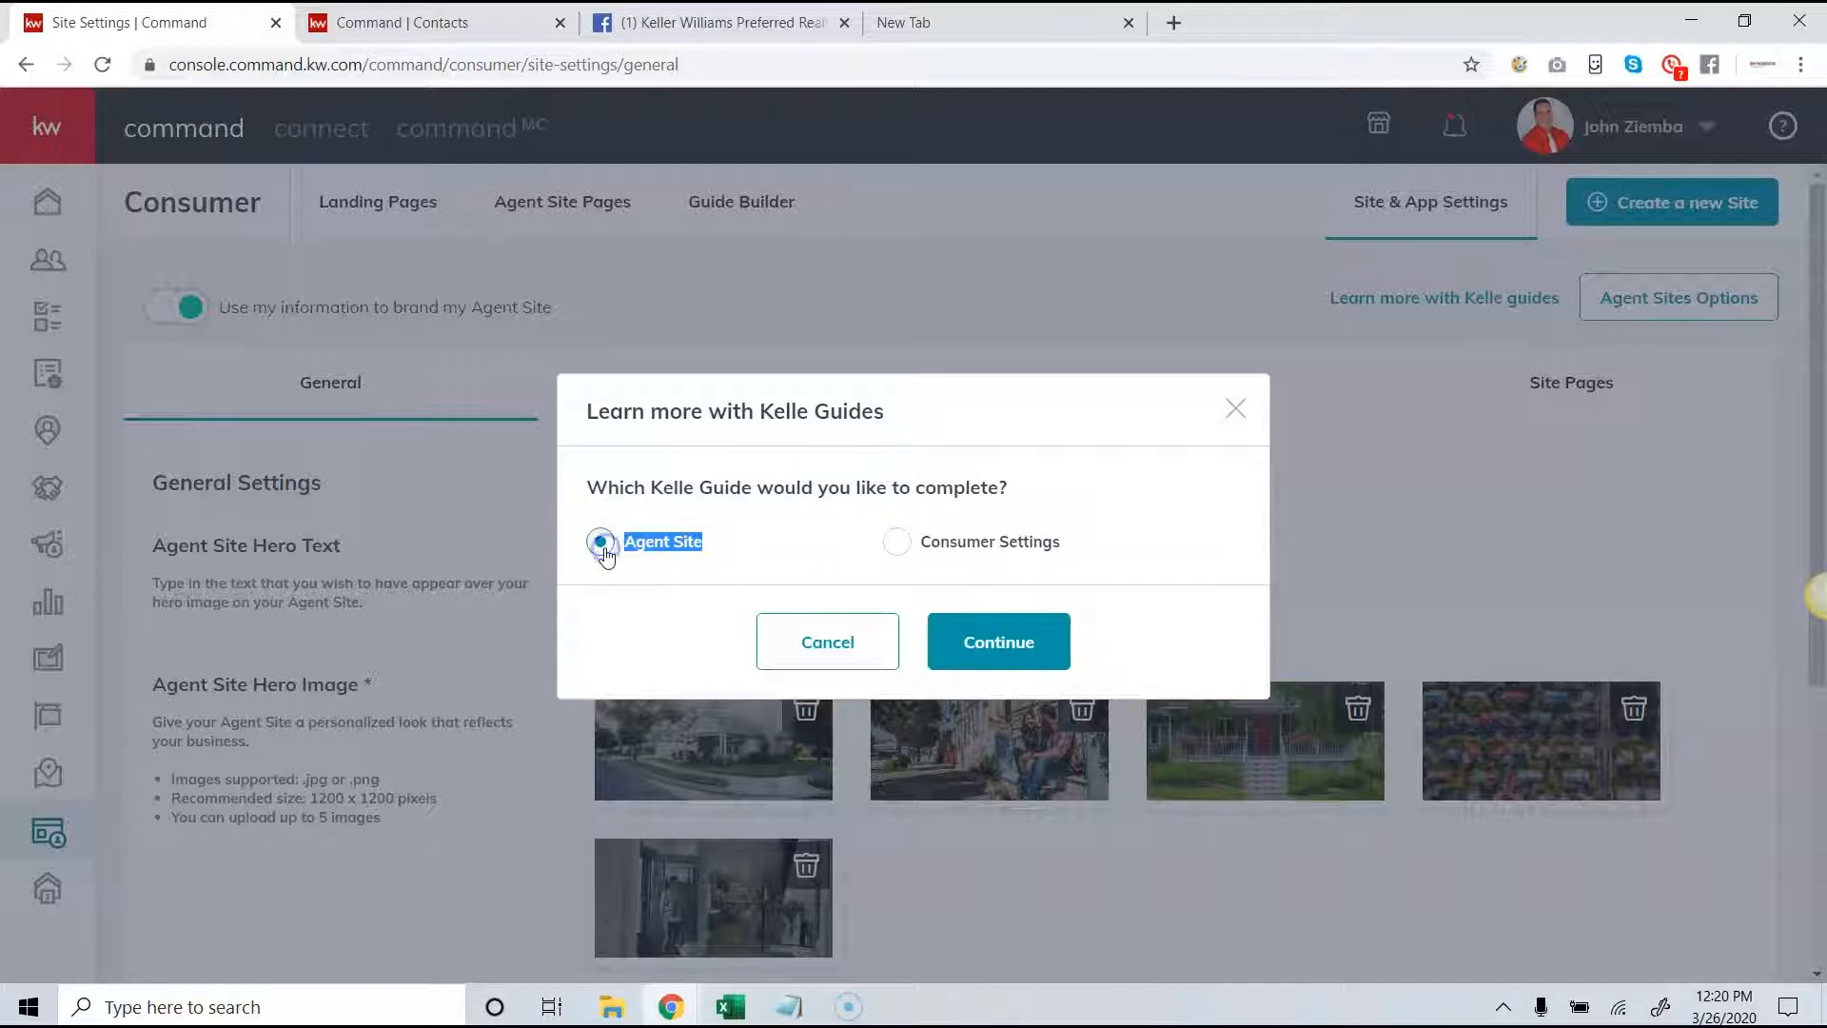
{"action": "left_click", "coordinate": [977, 646]}
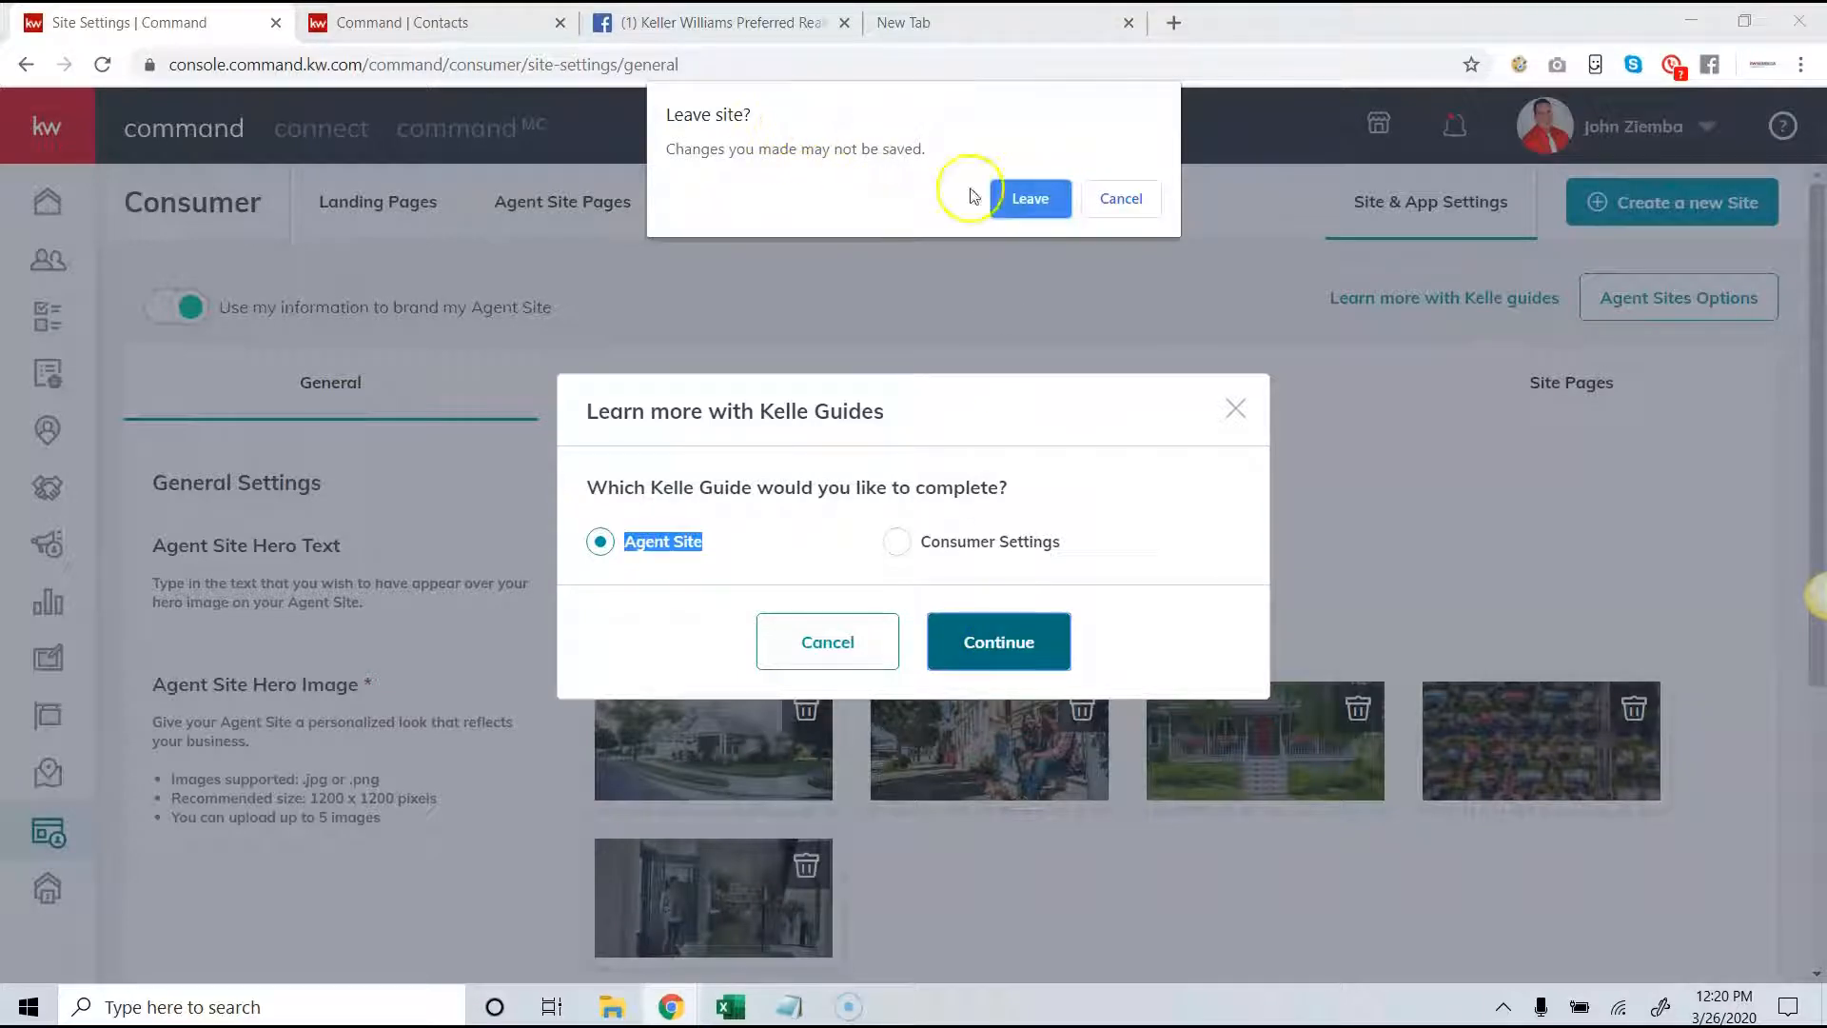
{"action": "left_click", "coordinate": [1015, 204]}
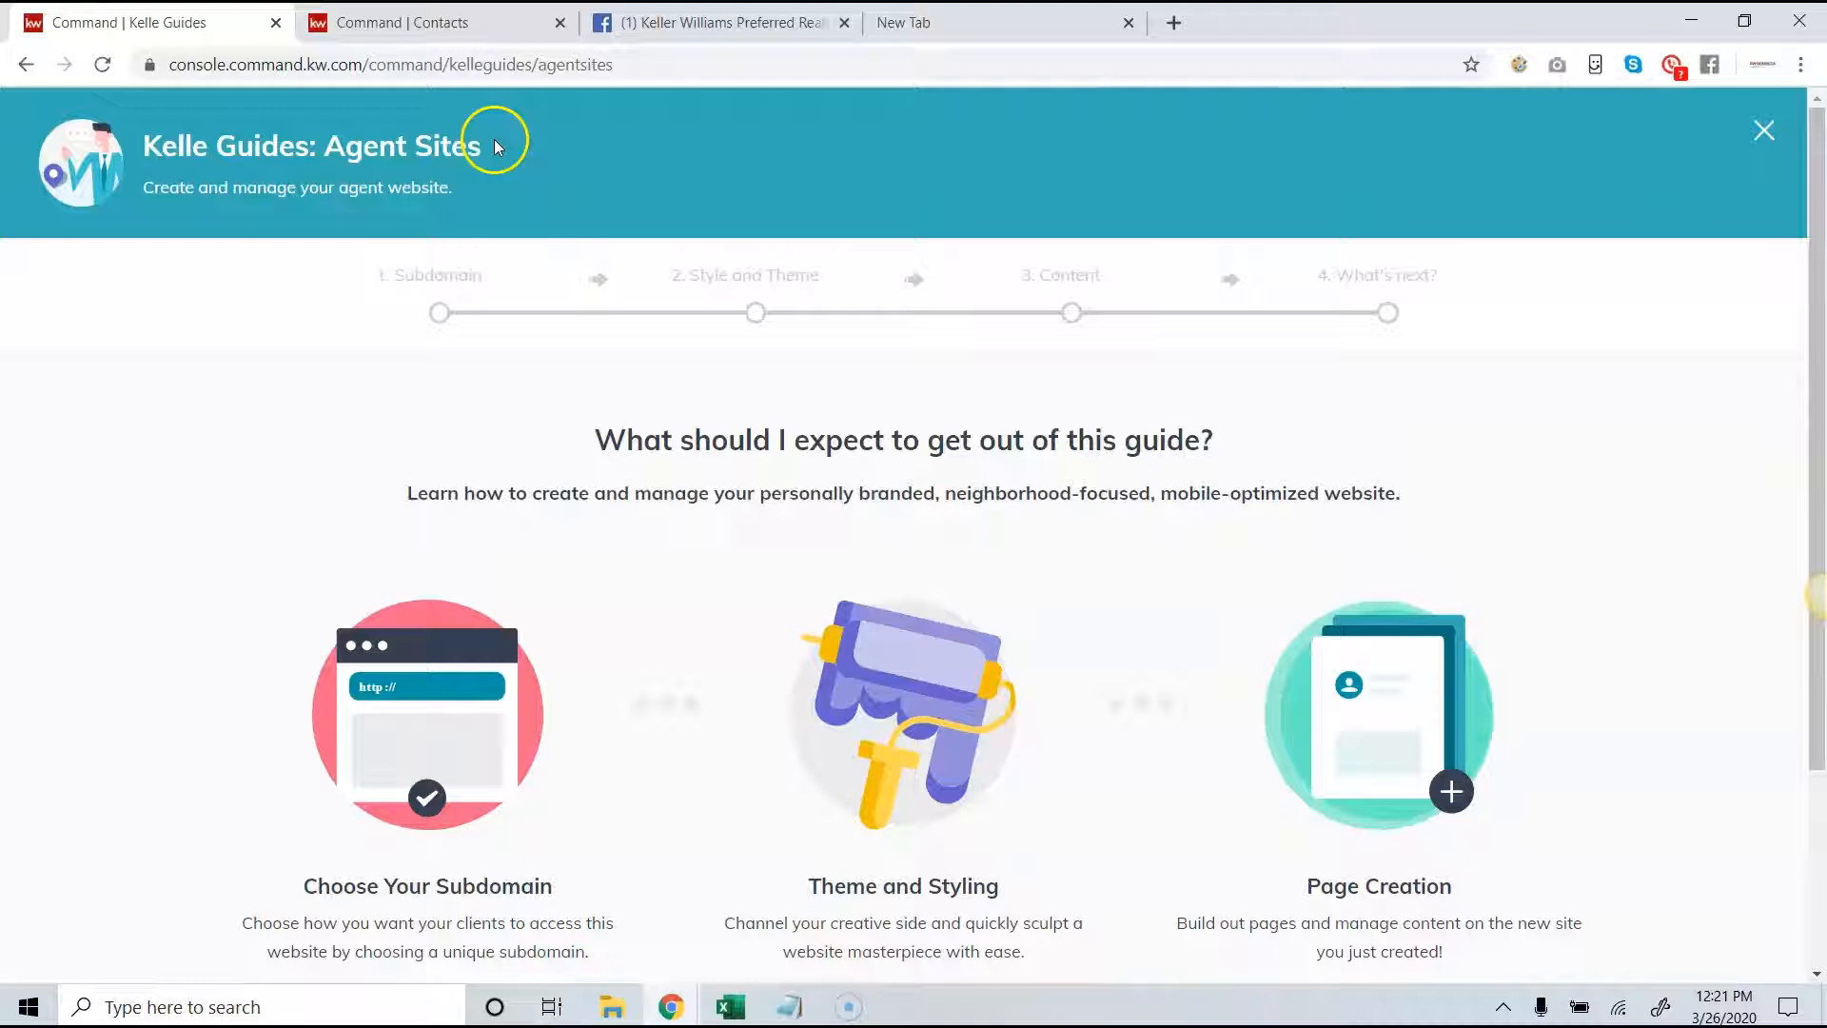
- Start the Agent Sites guide and acknowledge the compliance reminder
{"action": "scroll", "coordinate": [966, 274], "scroll_direction": "down", "scroll_amount": 3}
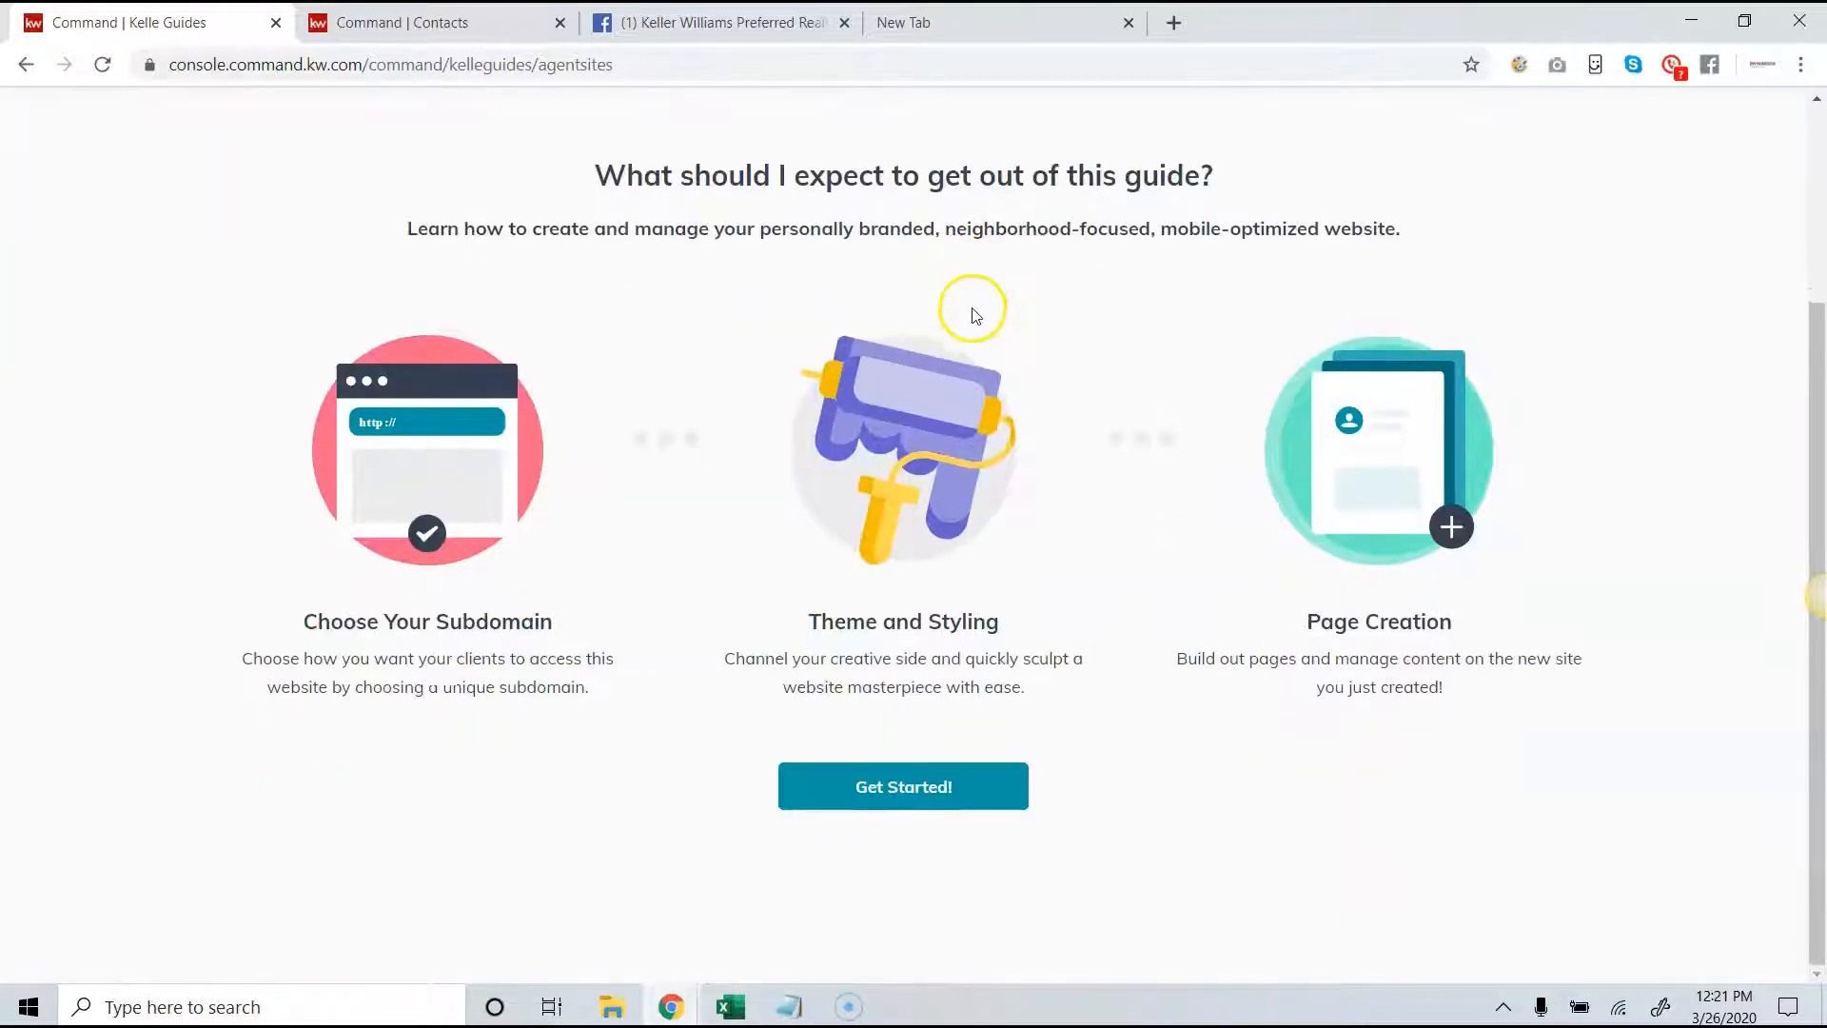
{"action": "left_click", "coordinate": [948, 790]}
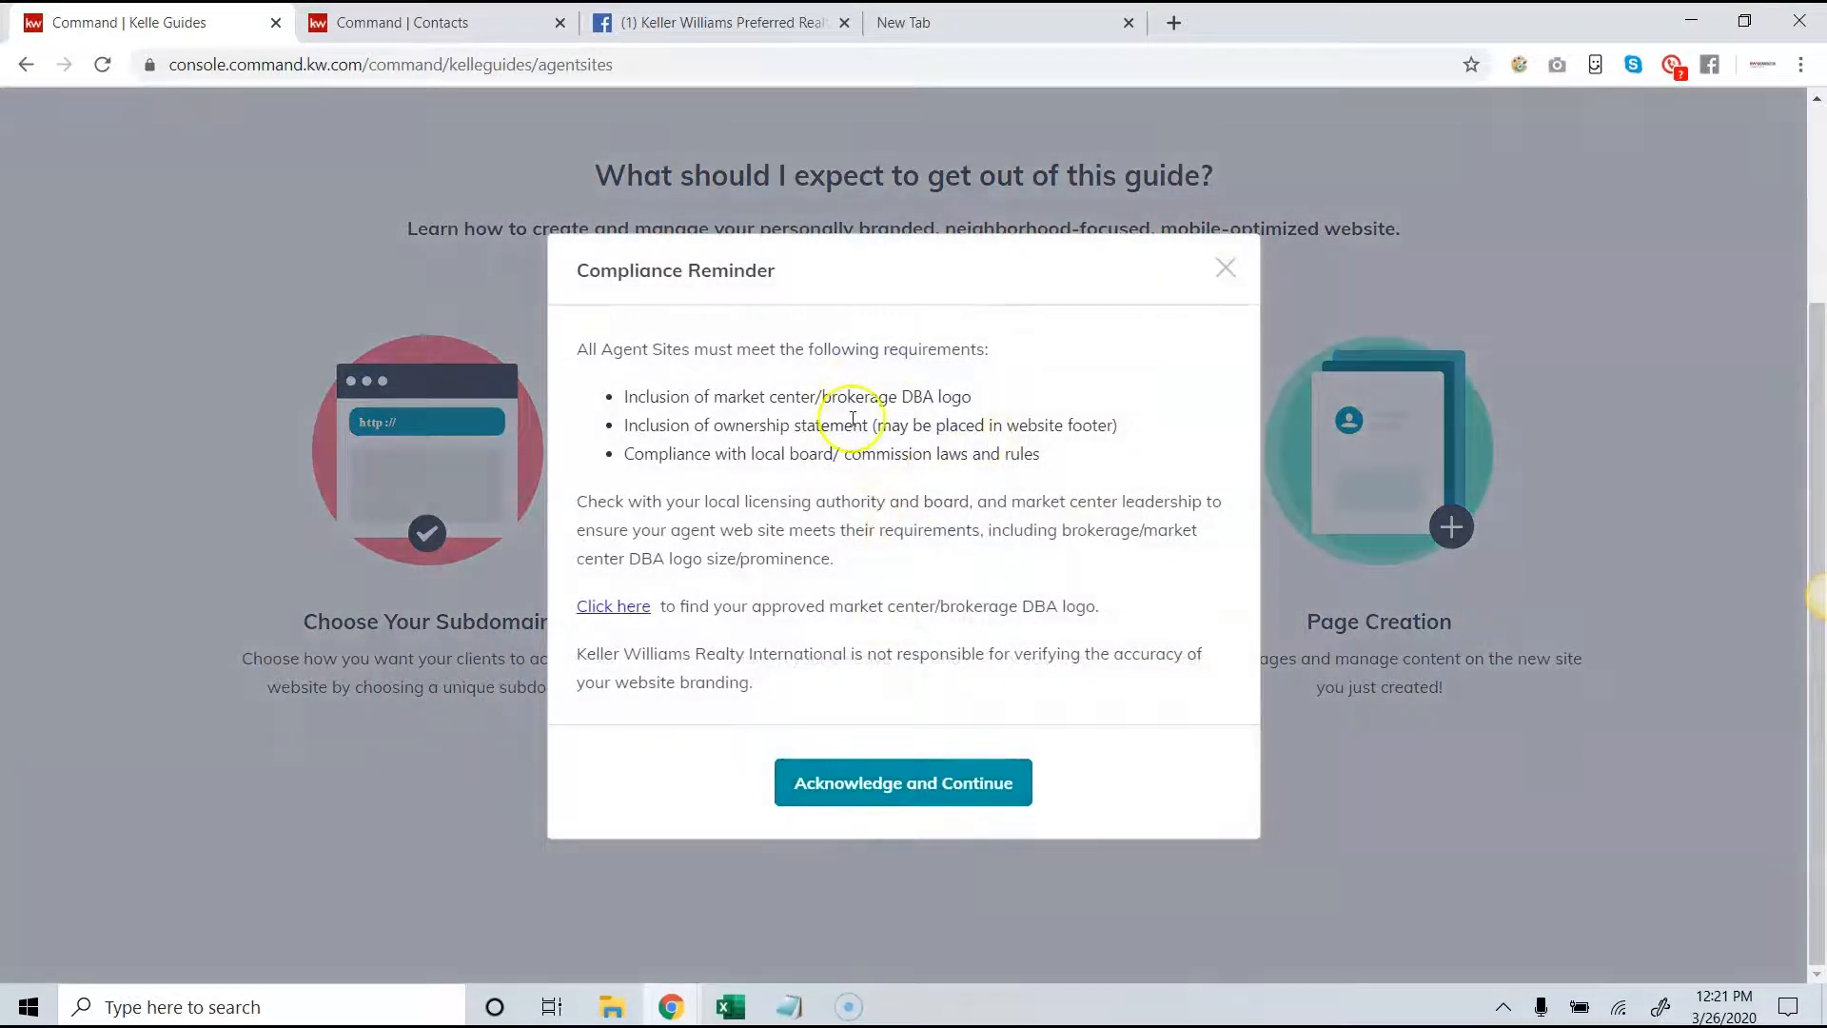
{"action": "left_click", "coordinate": [876, 778]}
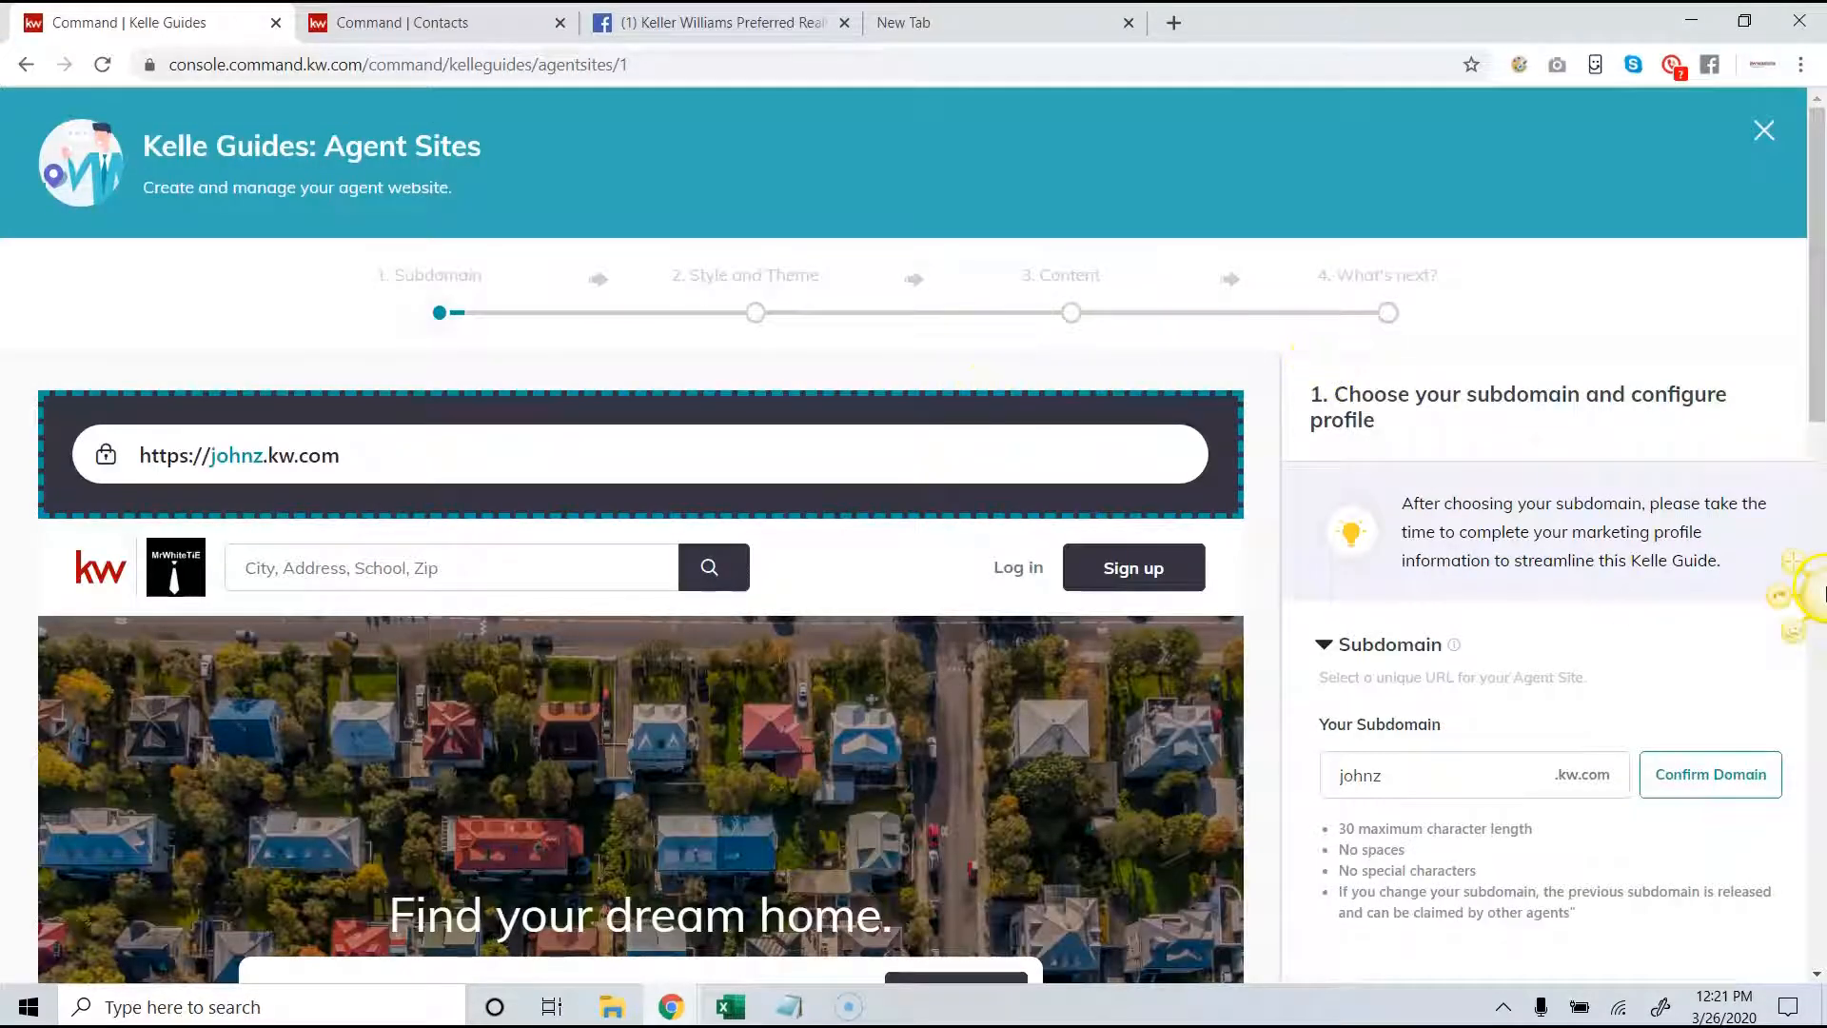
- Examine the agent site's subdomain entry and its naming rules in the guide's first stage
{"action": "left_click", "coordinate": [1490, 775]}
{"action": "scroll", "coordinate": [1523, 686], "scroll_direction": "down", "scroll_amount": 3}
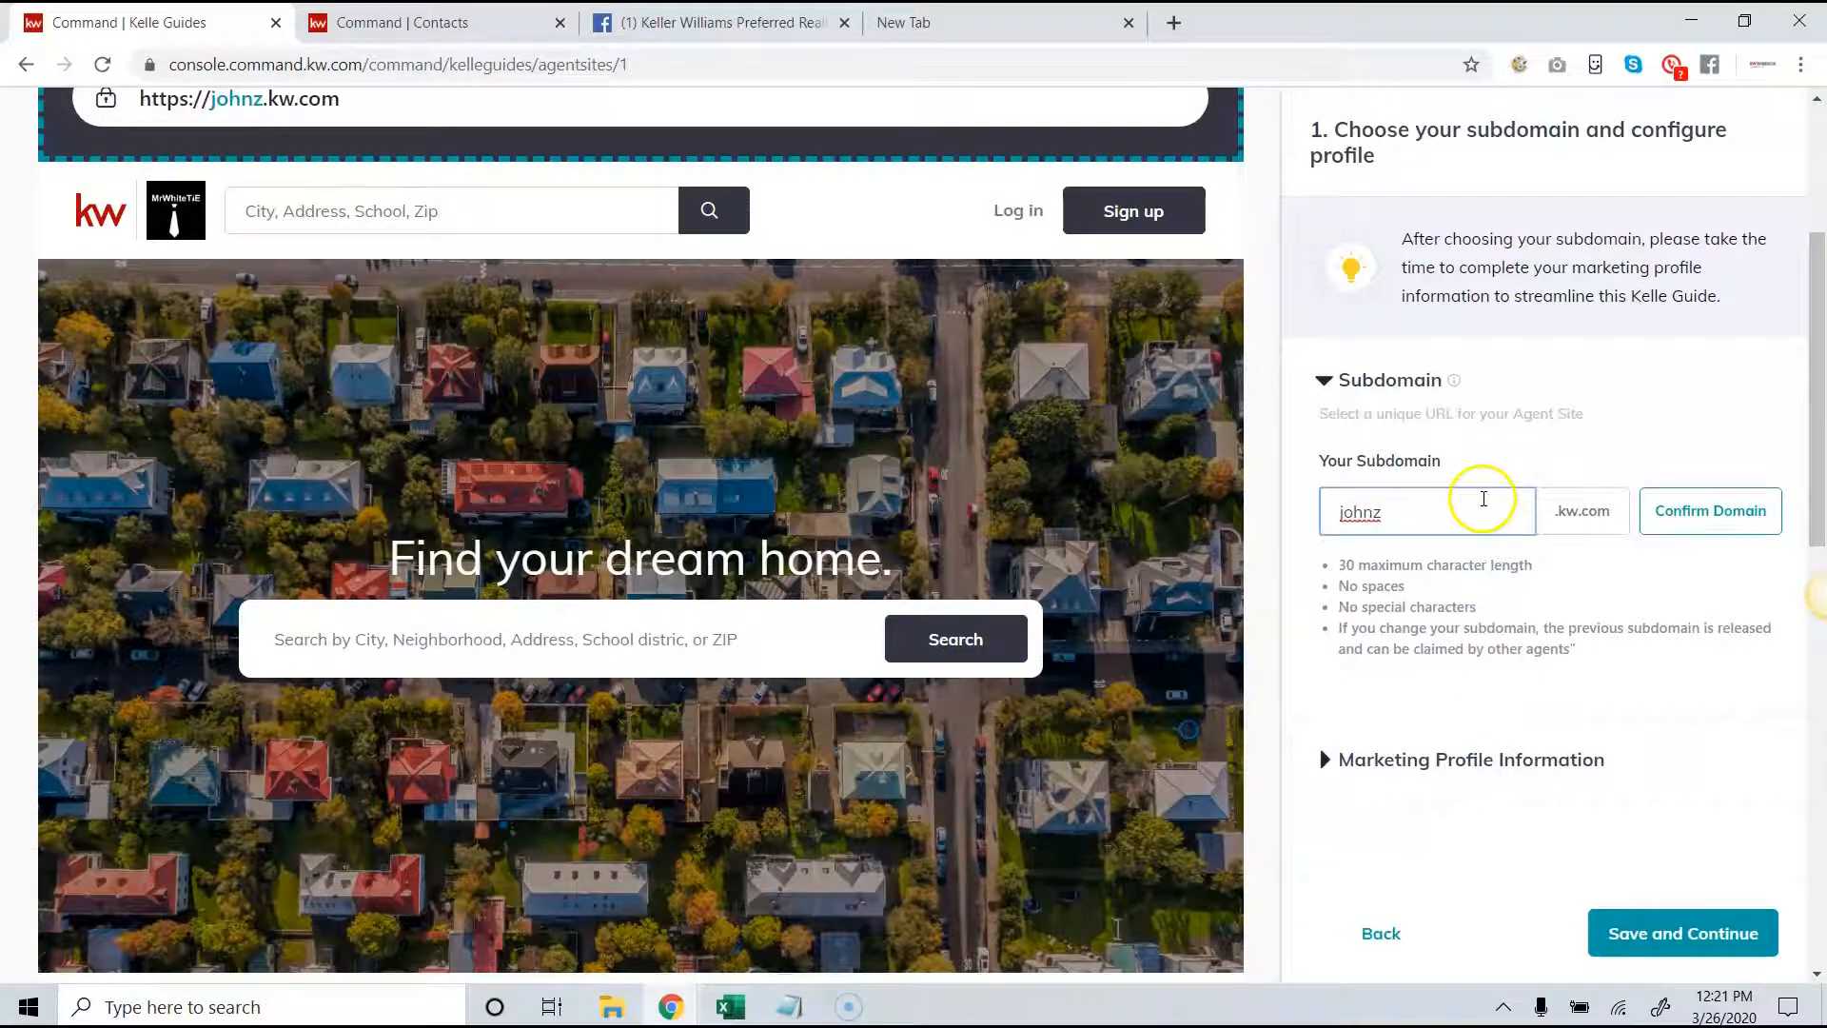
{"action": "left_click_drag", "start_coordinate": [1525, 514], "coordinate": [1320, 522]}
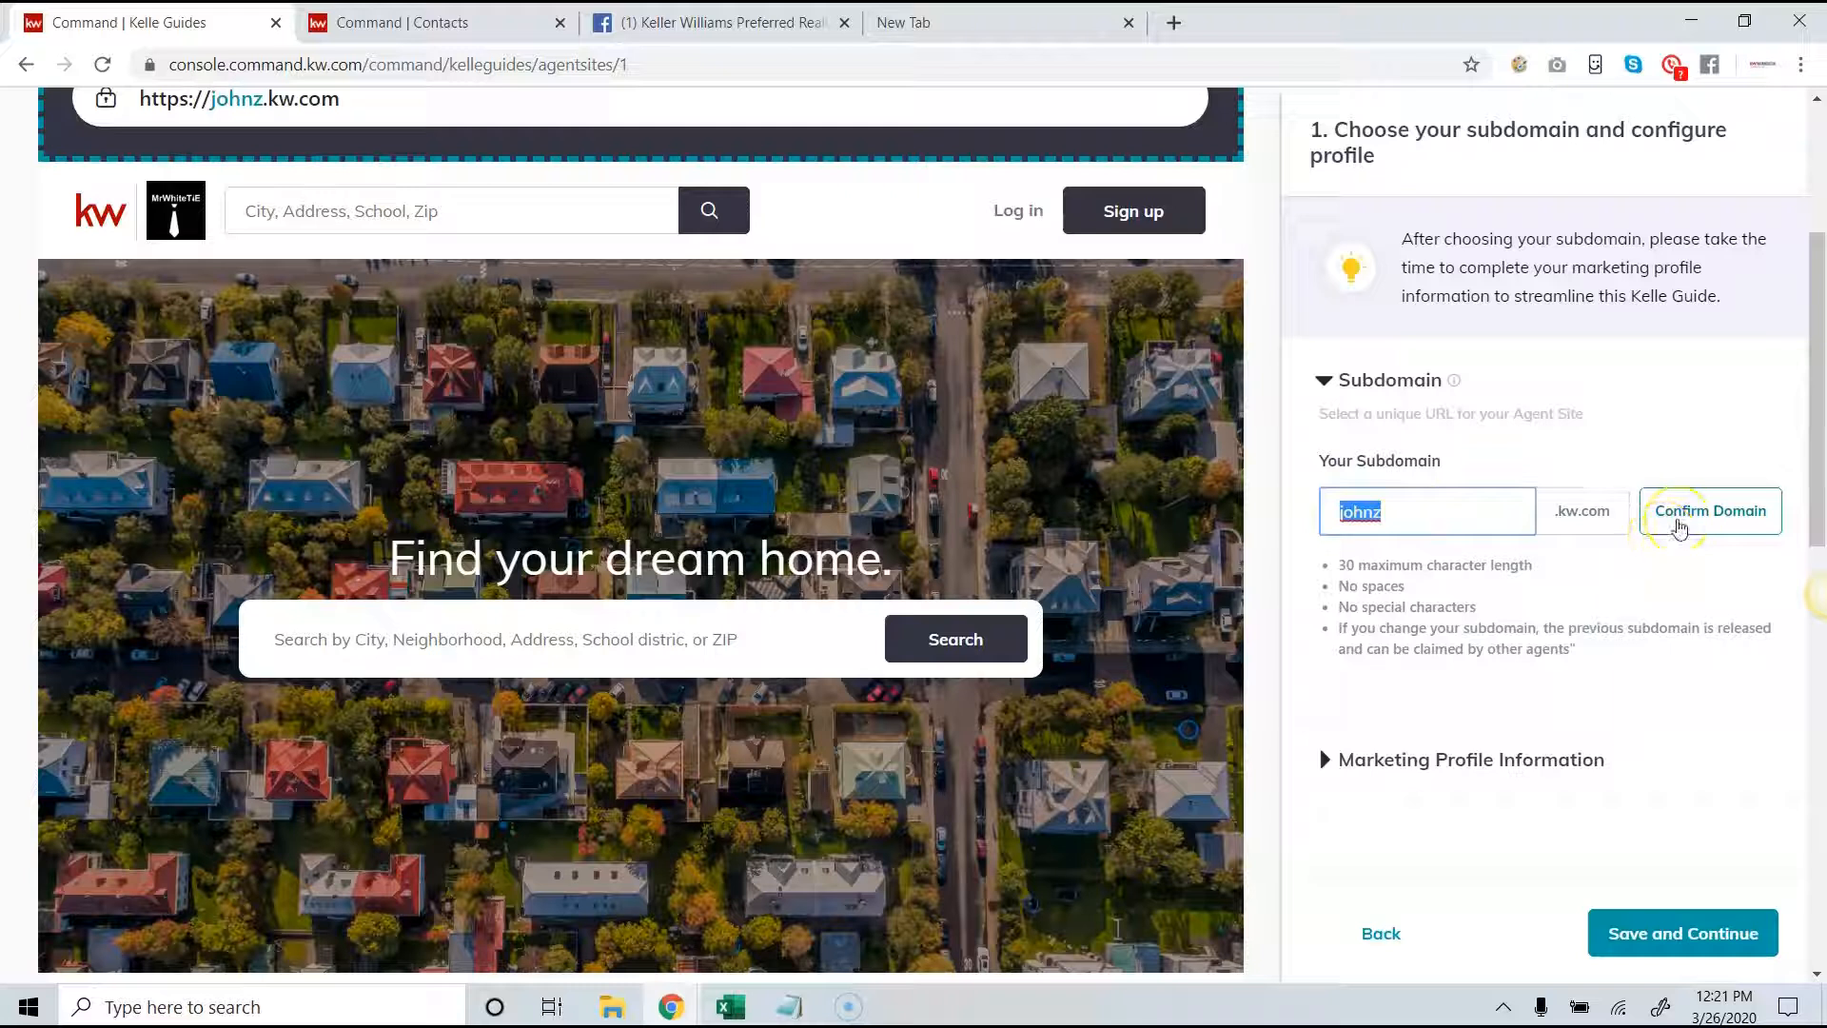
{"action": "left_click", "coordinate": [1460, 510]}
{"action": "left_click", "coordinate": [1323, 516]}
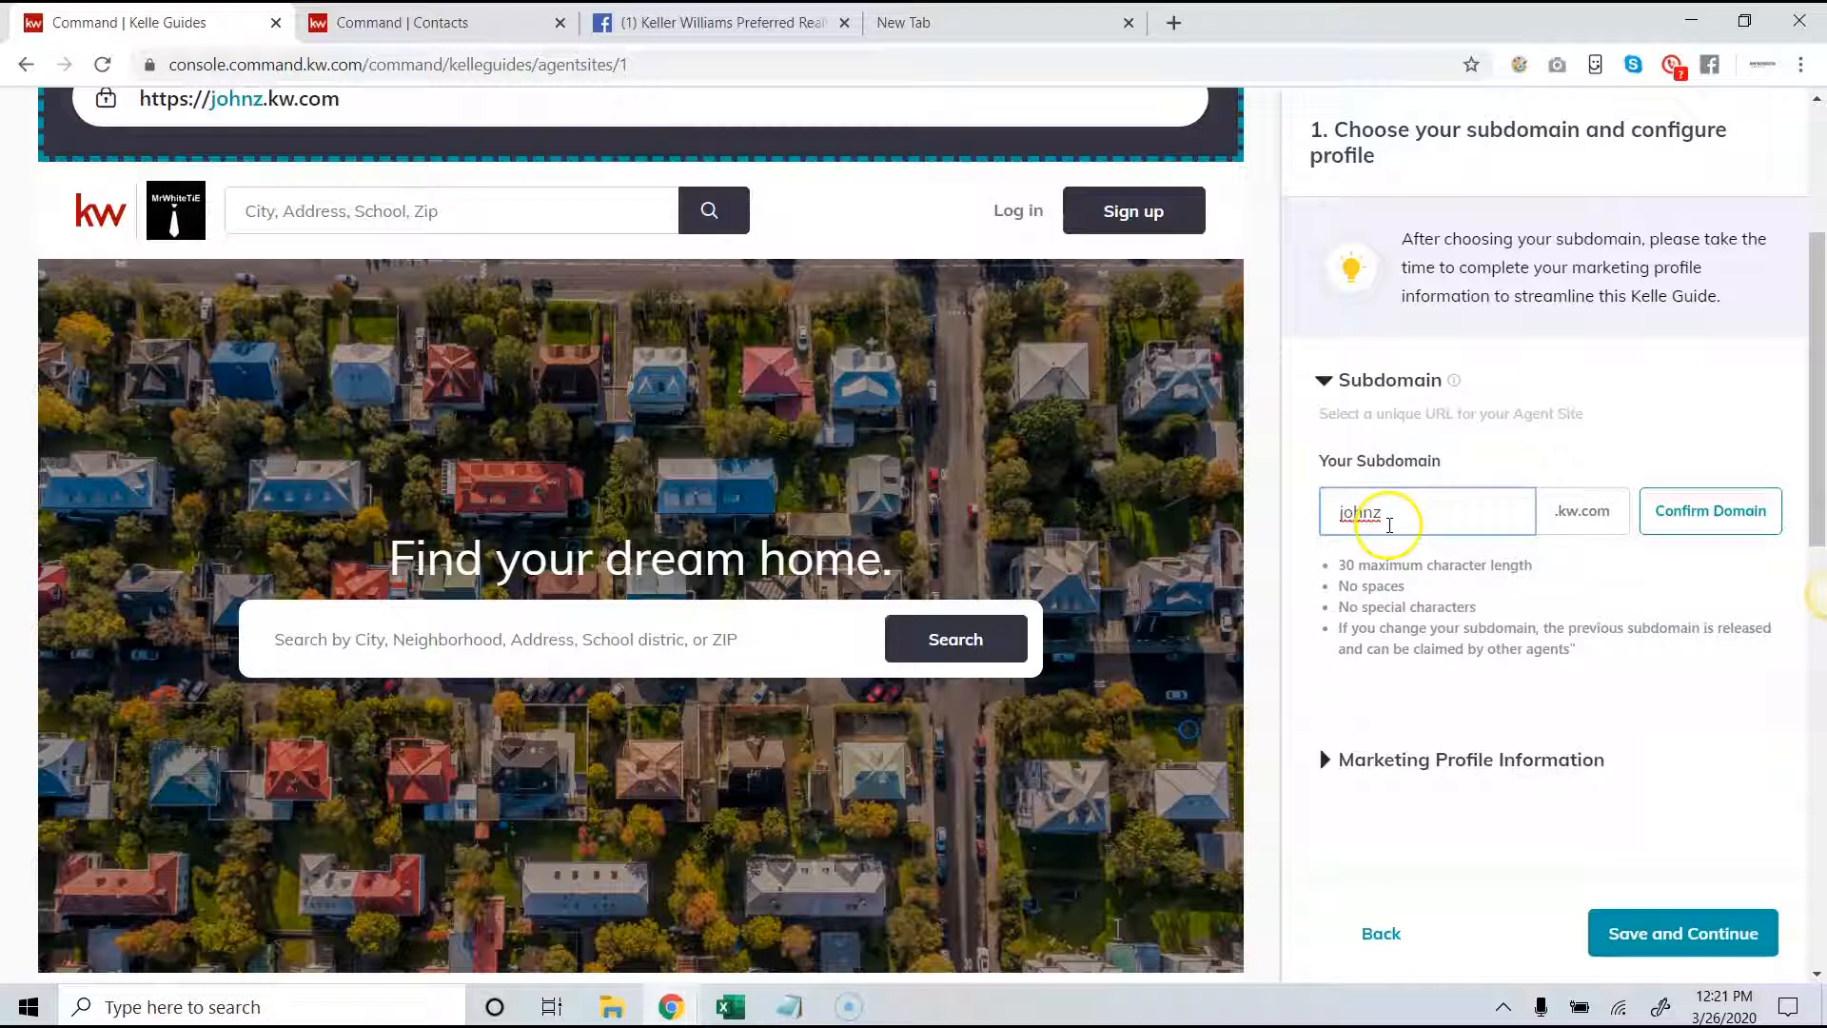
- Confirm the entered subdomain to claim it for the agent site
{"action": "left_click", "coordinate": [1704, 514]}
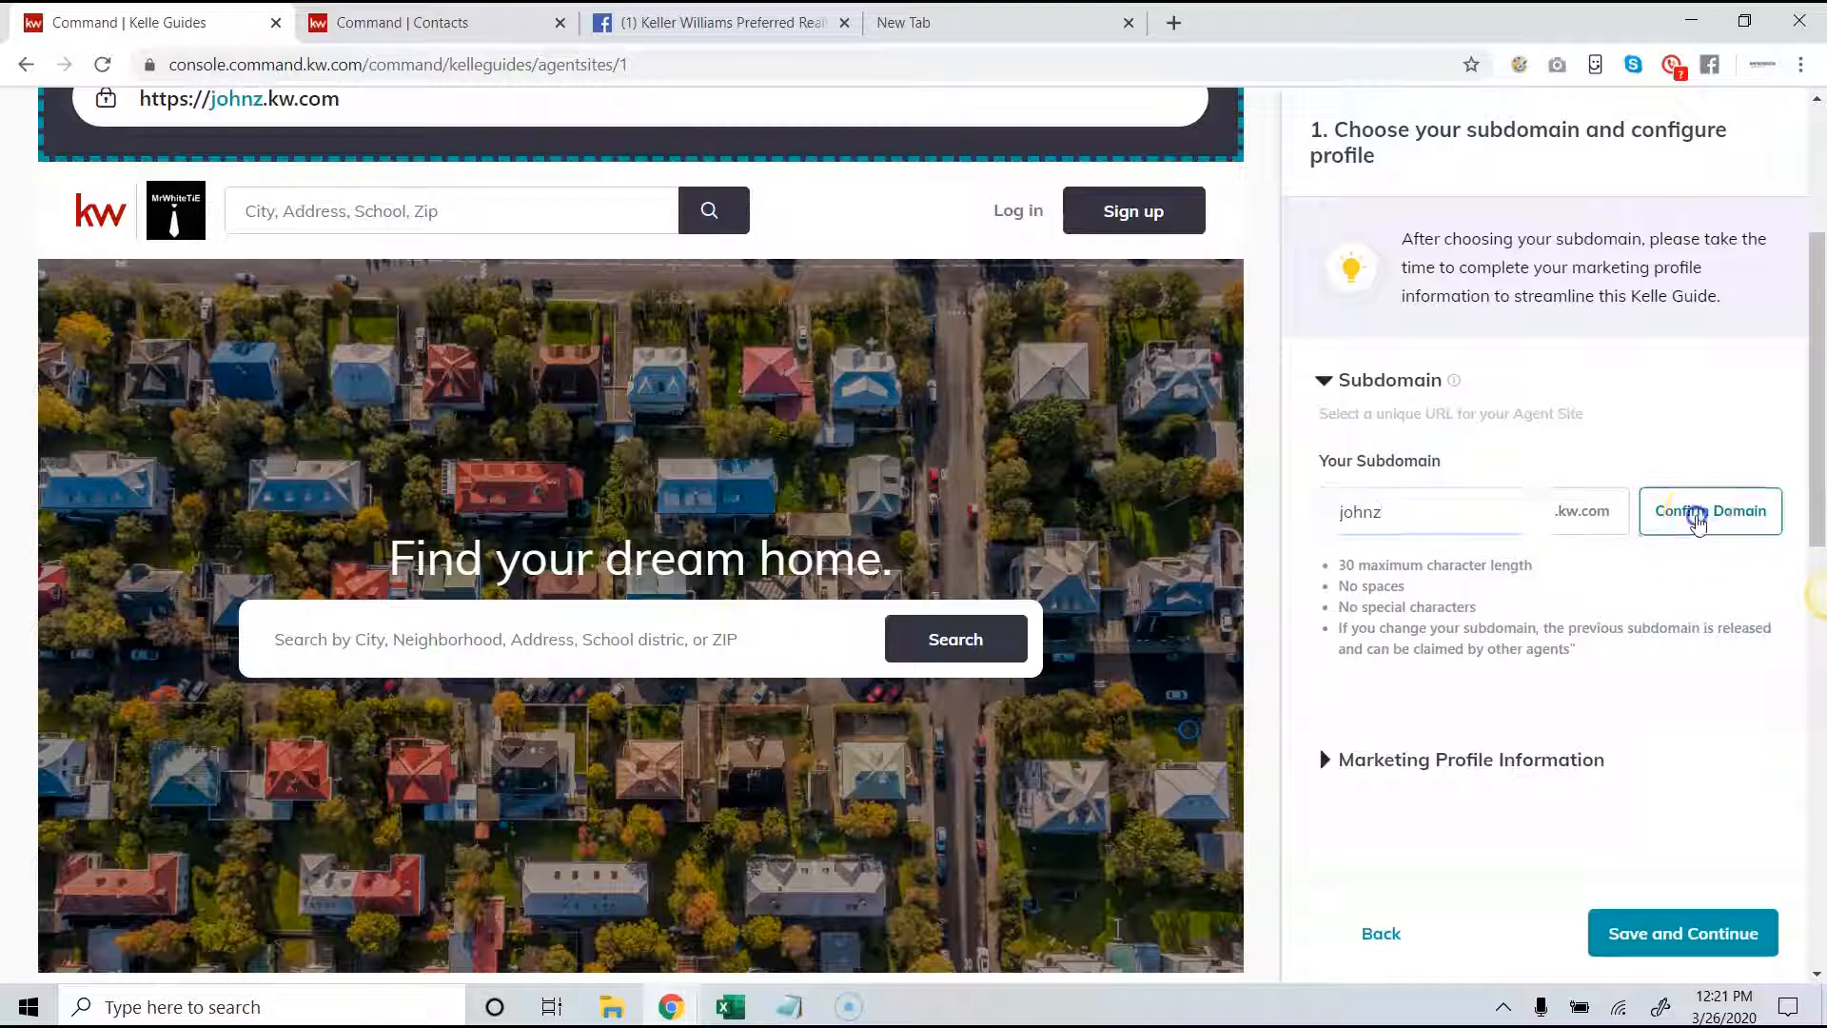
{"action": "scroll", "coordinate": [1664, 539], "scroll_direction": "down", "scroll_amount": 2}
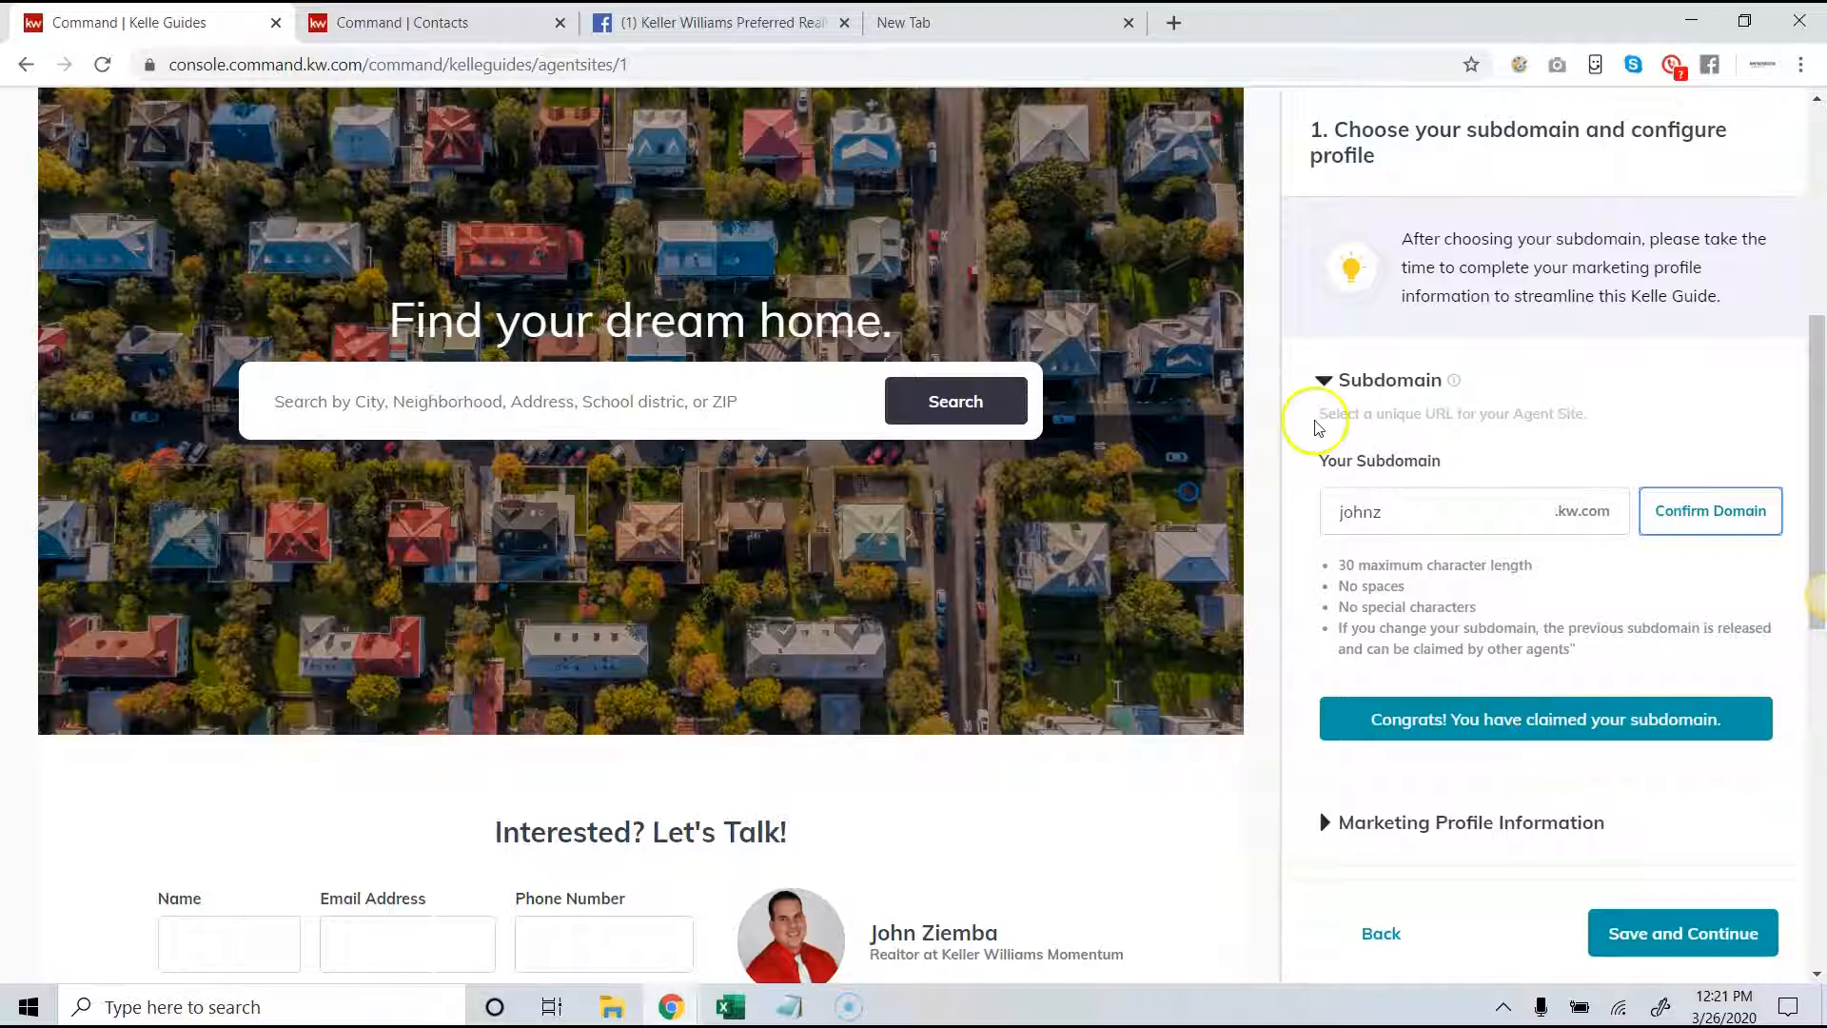
- Review the marketing profile information down to the social media links, and save the first stage to continue to Style and Theme
{"action": "left_click", "coordinate": [1356, 824]}
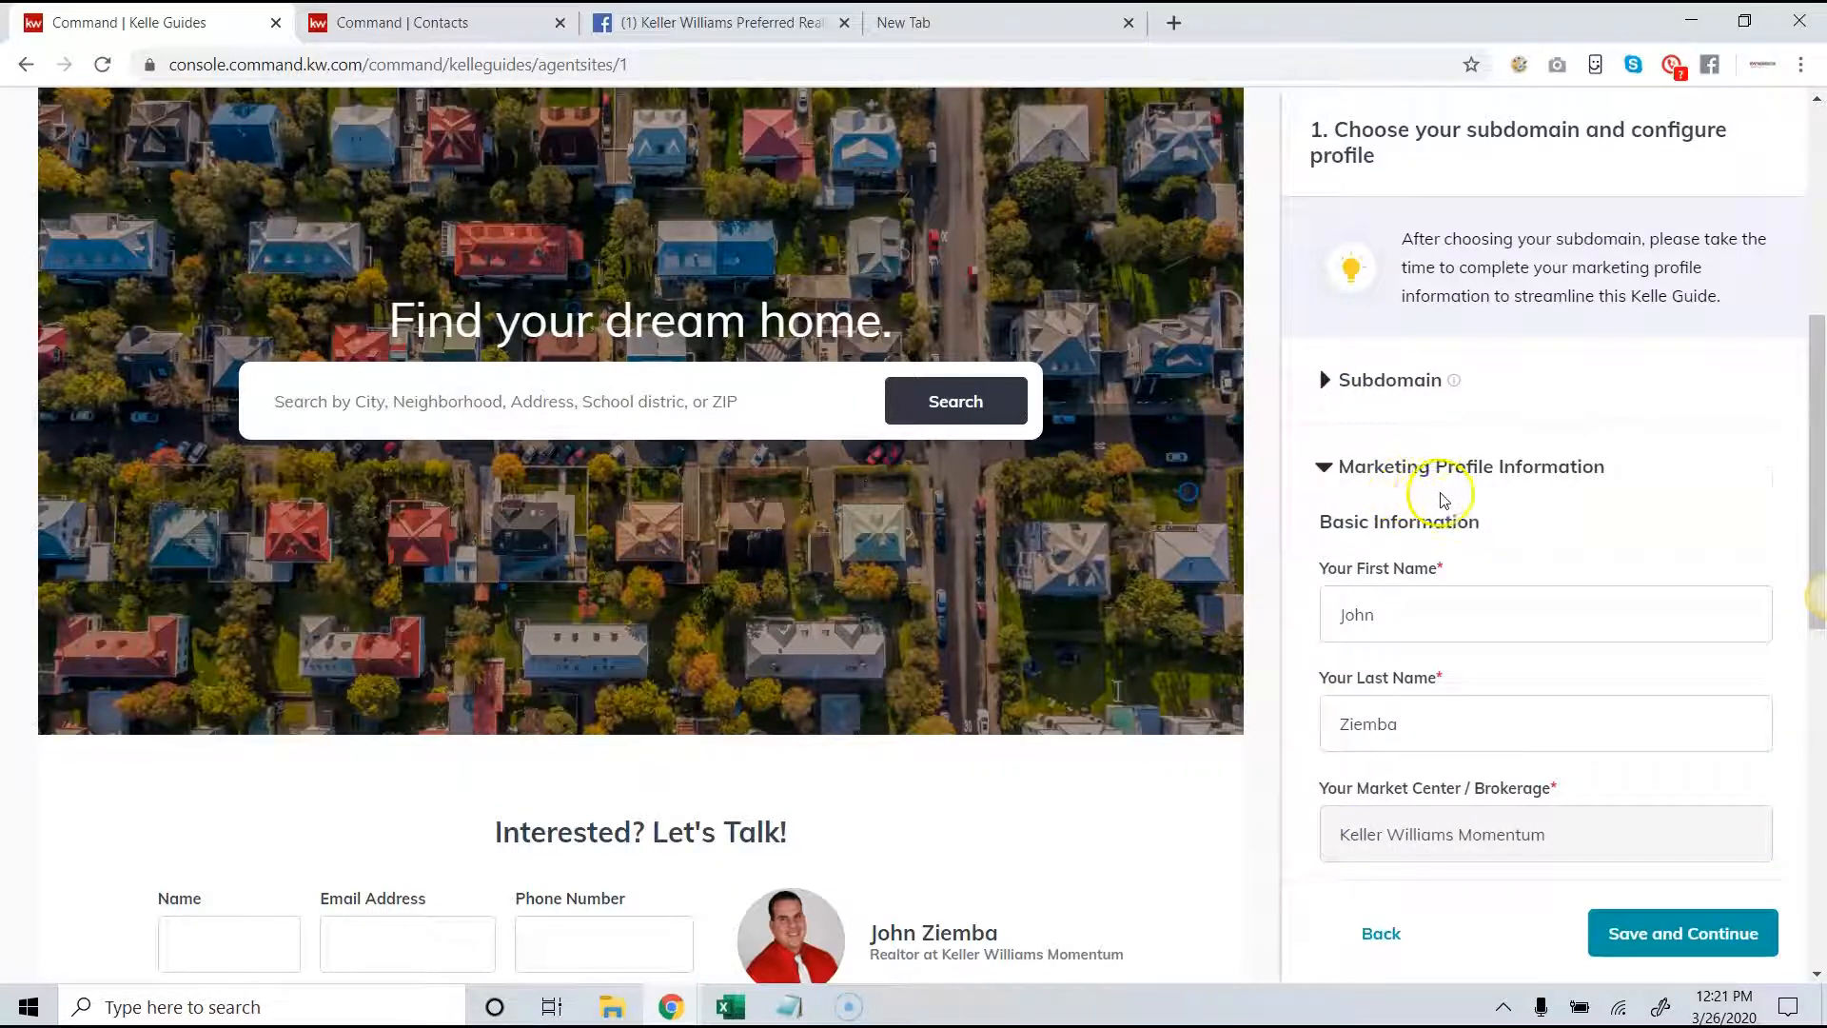
{"action": "scroll", "coordinate": [1437, 490], "scroll_direction": "down", "scroll_amount": 6}
{"action": "scroll", "coordinate": [1468, 504], "scroll_direction": "down", "scroll_amount": 10}
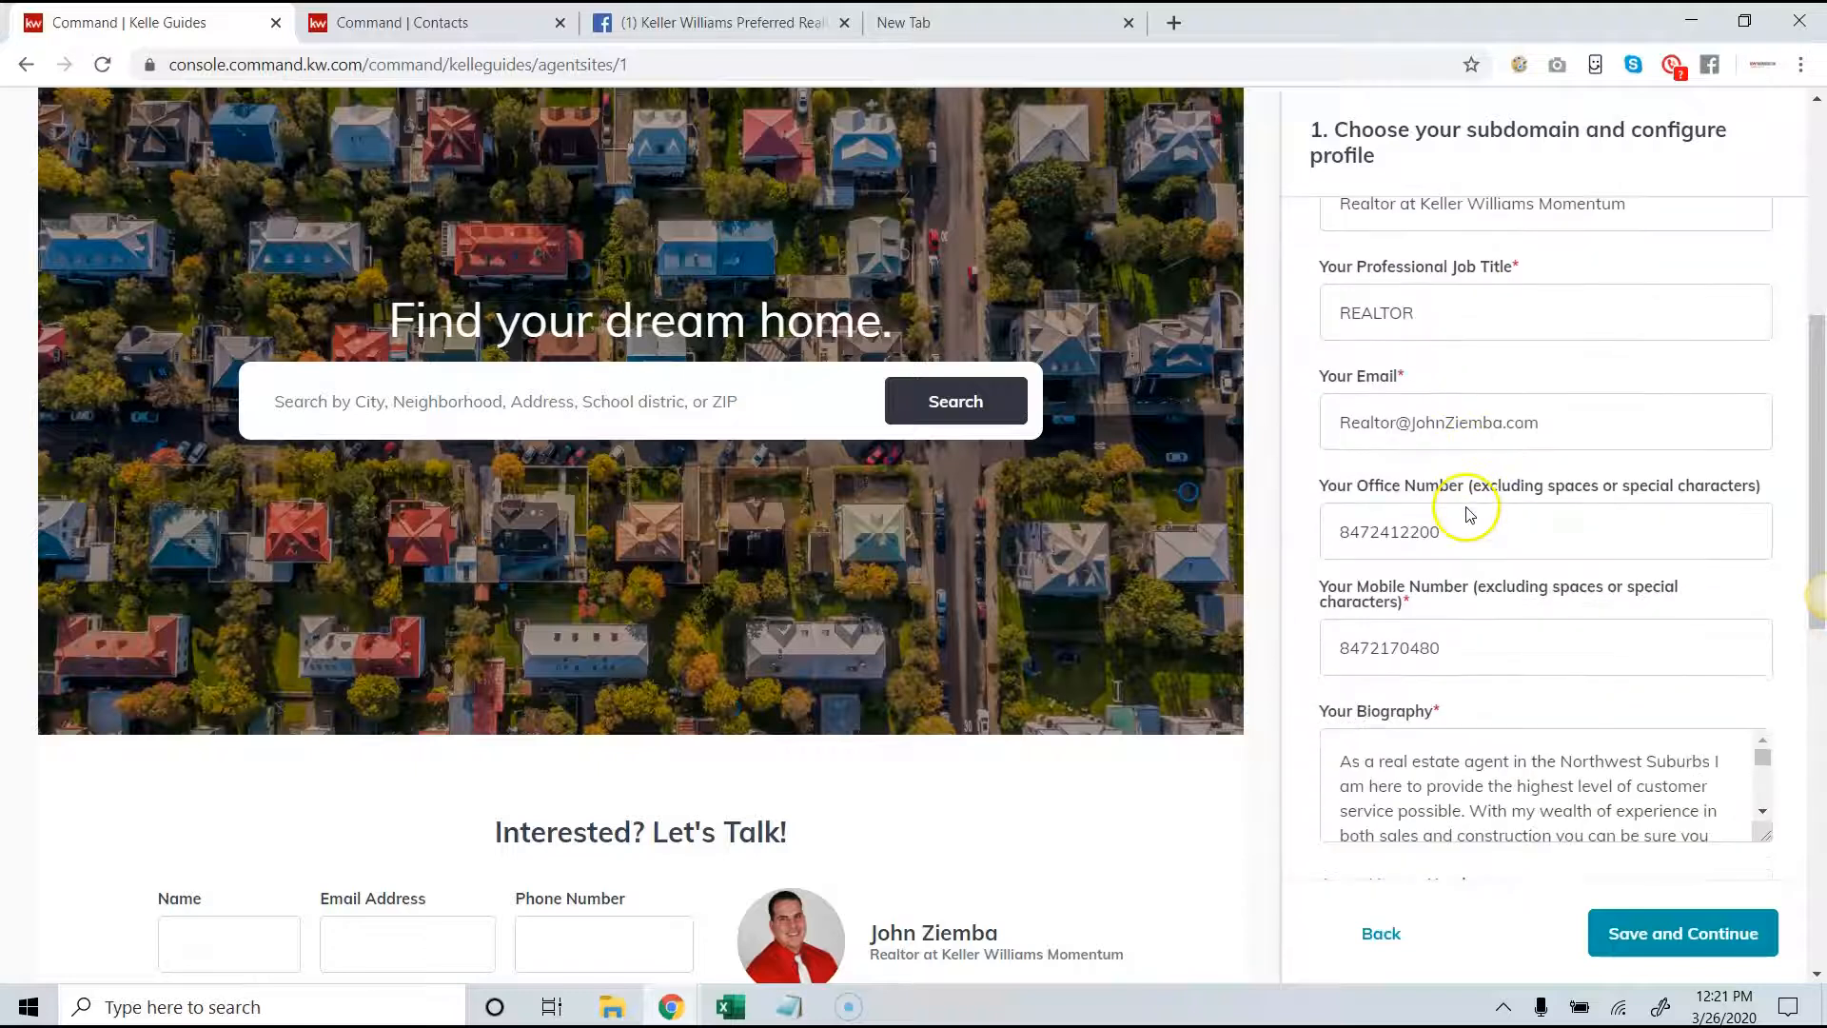
{"action": "scroll", "coordinate": [1469, 509], "scroll_direction": "down", "scroll_amount": 12}
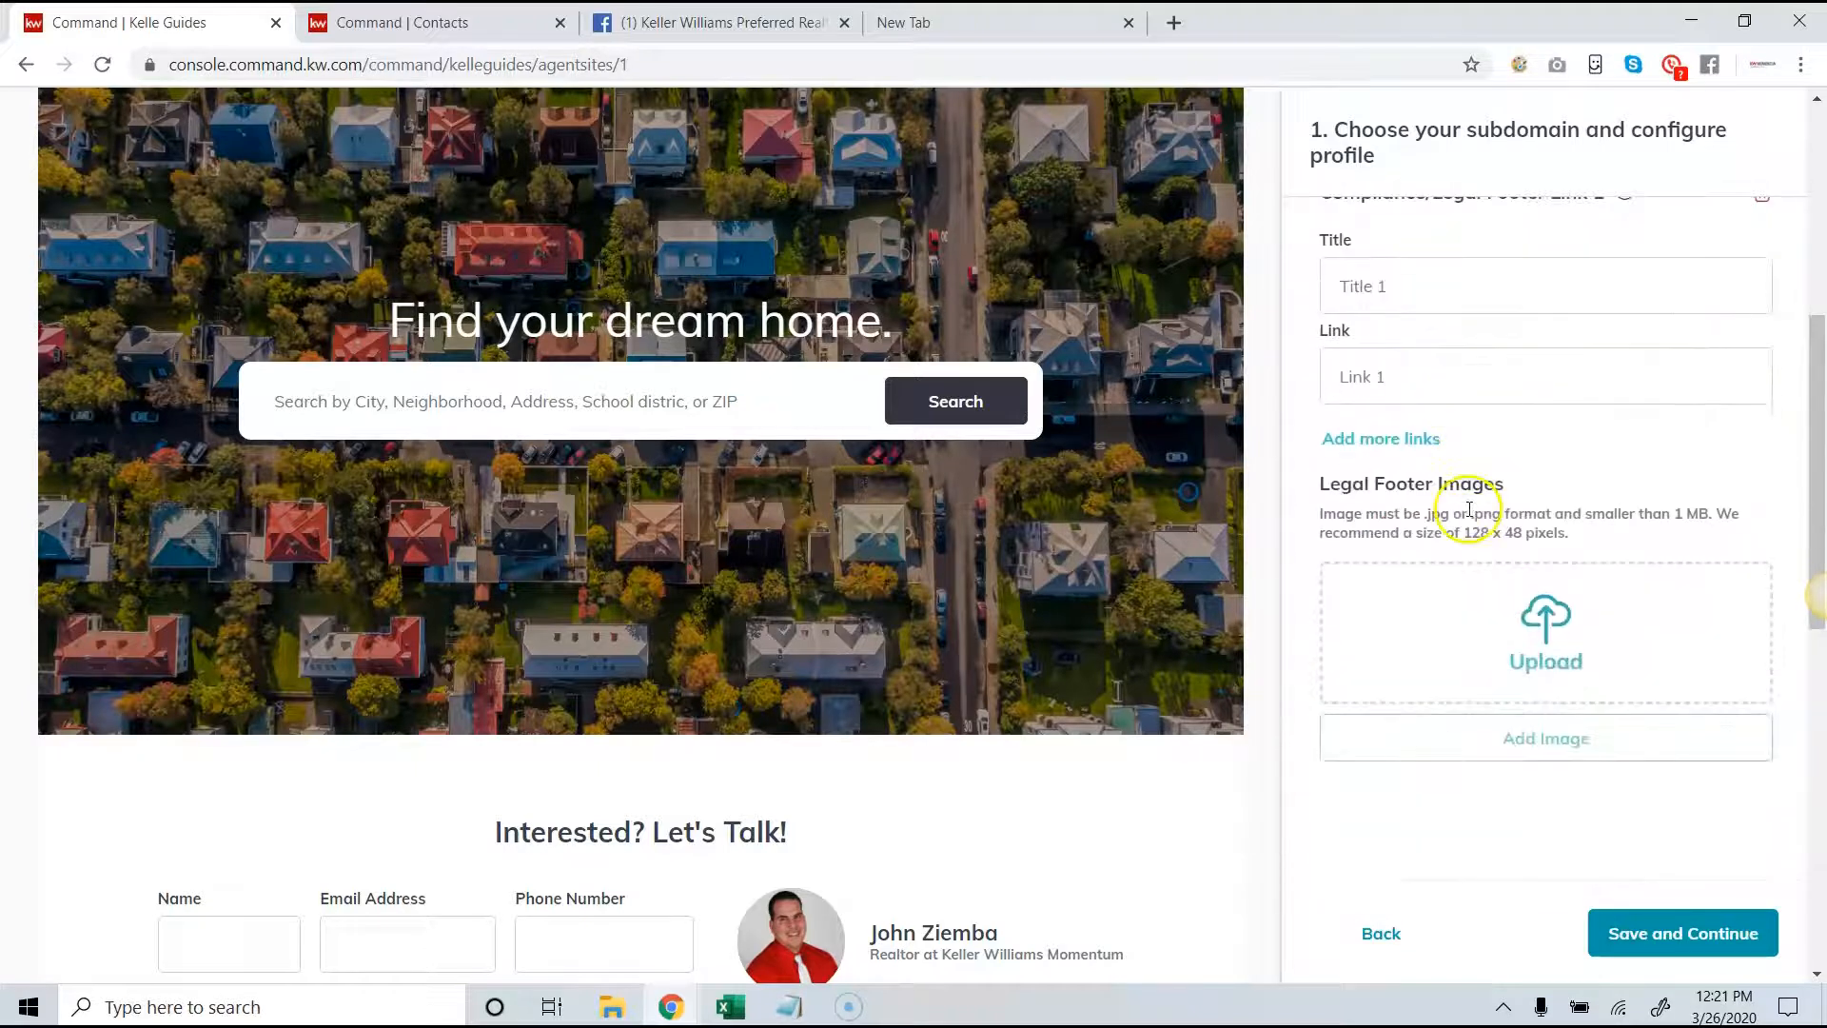
{"action": "scroll", "coordinate": [1471, 518], "scroll_direction": "down", "scroll_amount": 6}
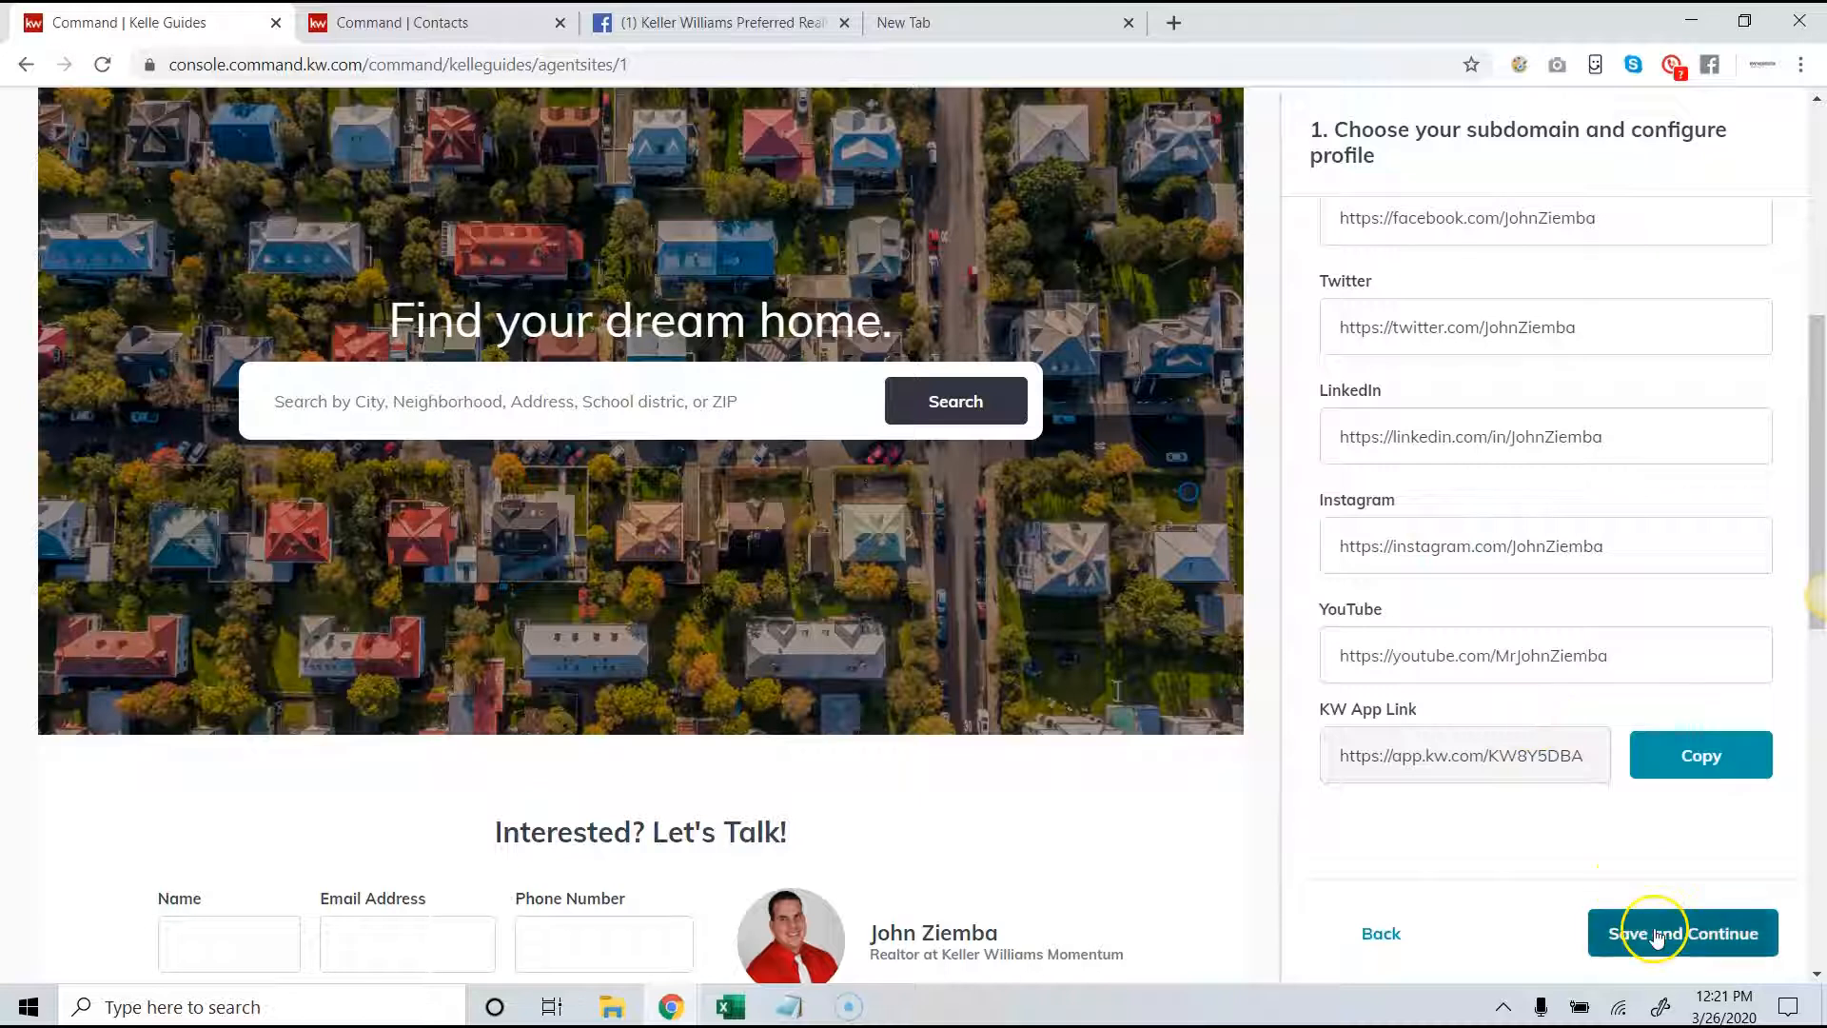
{"action": "left_click", "coordinate": [1620, 666]}
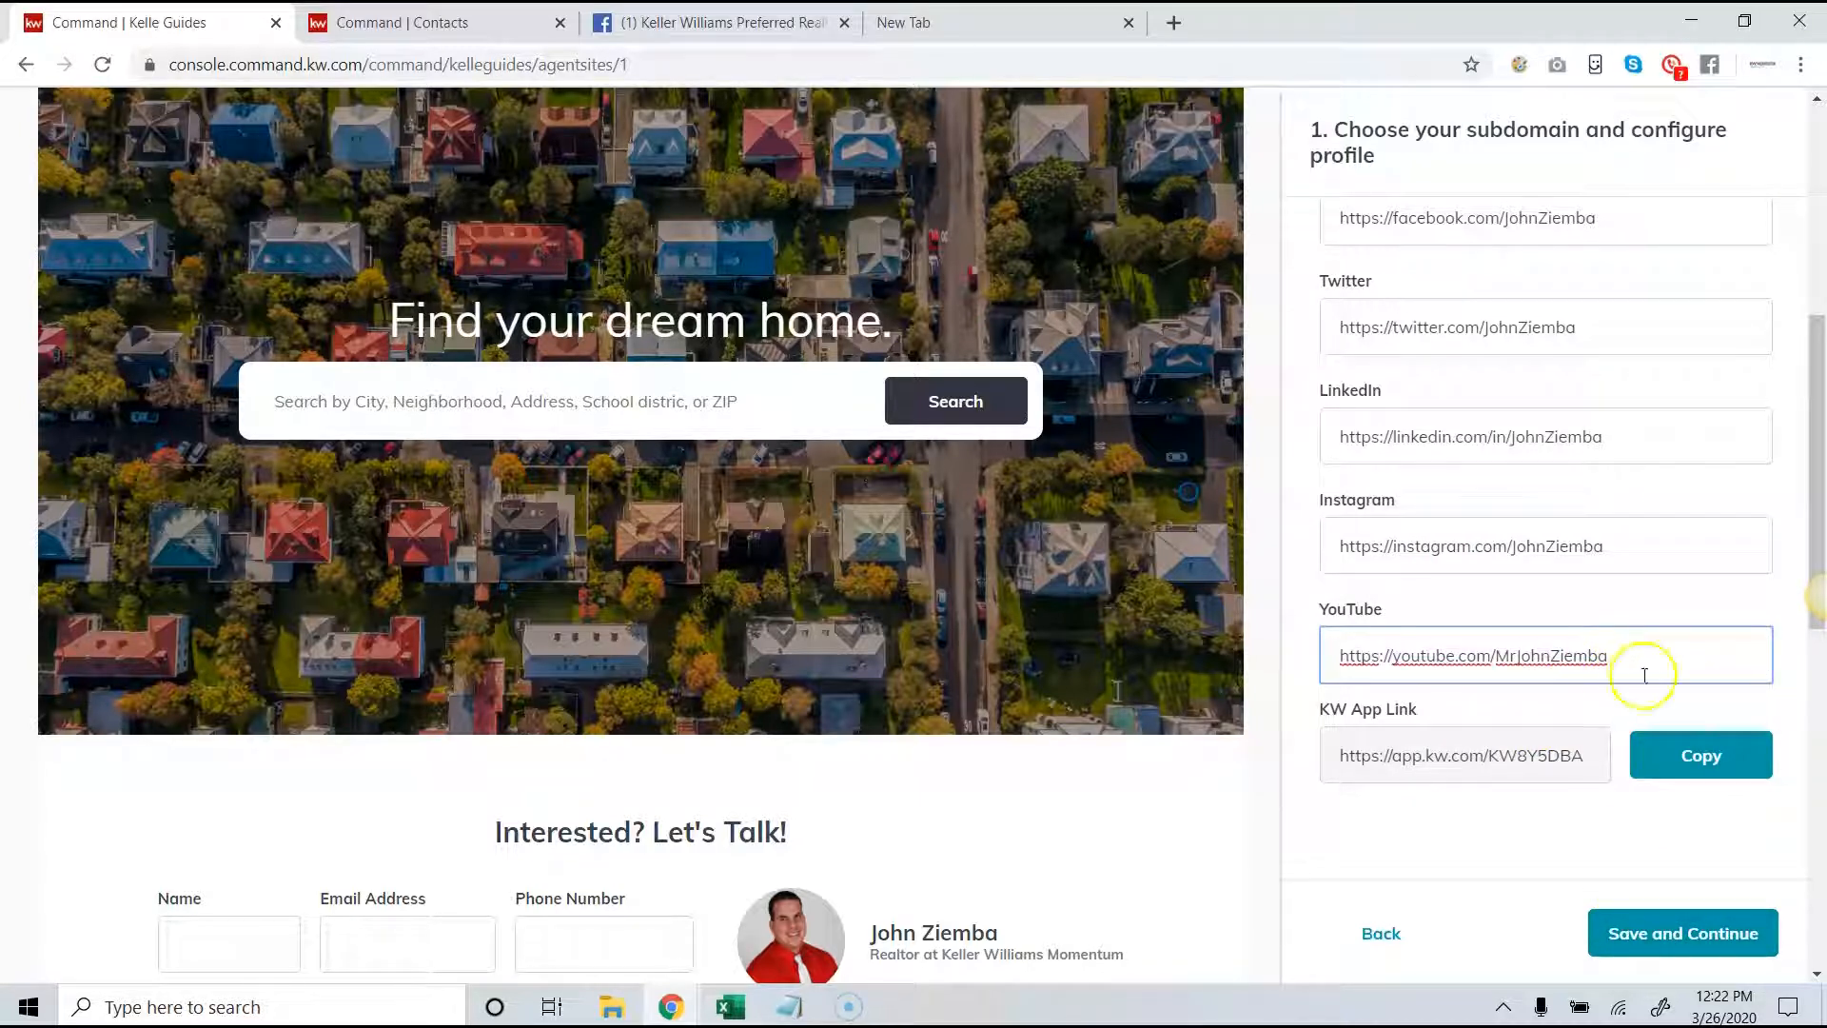
{"action": "left_click", "coordinate": [1658, 934]}
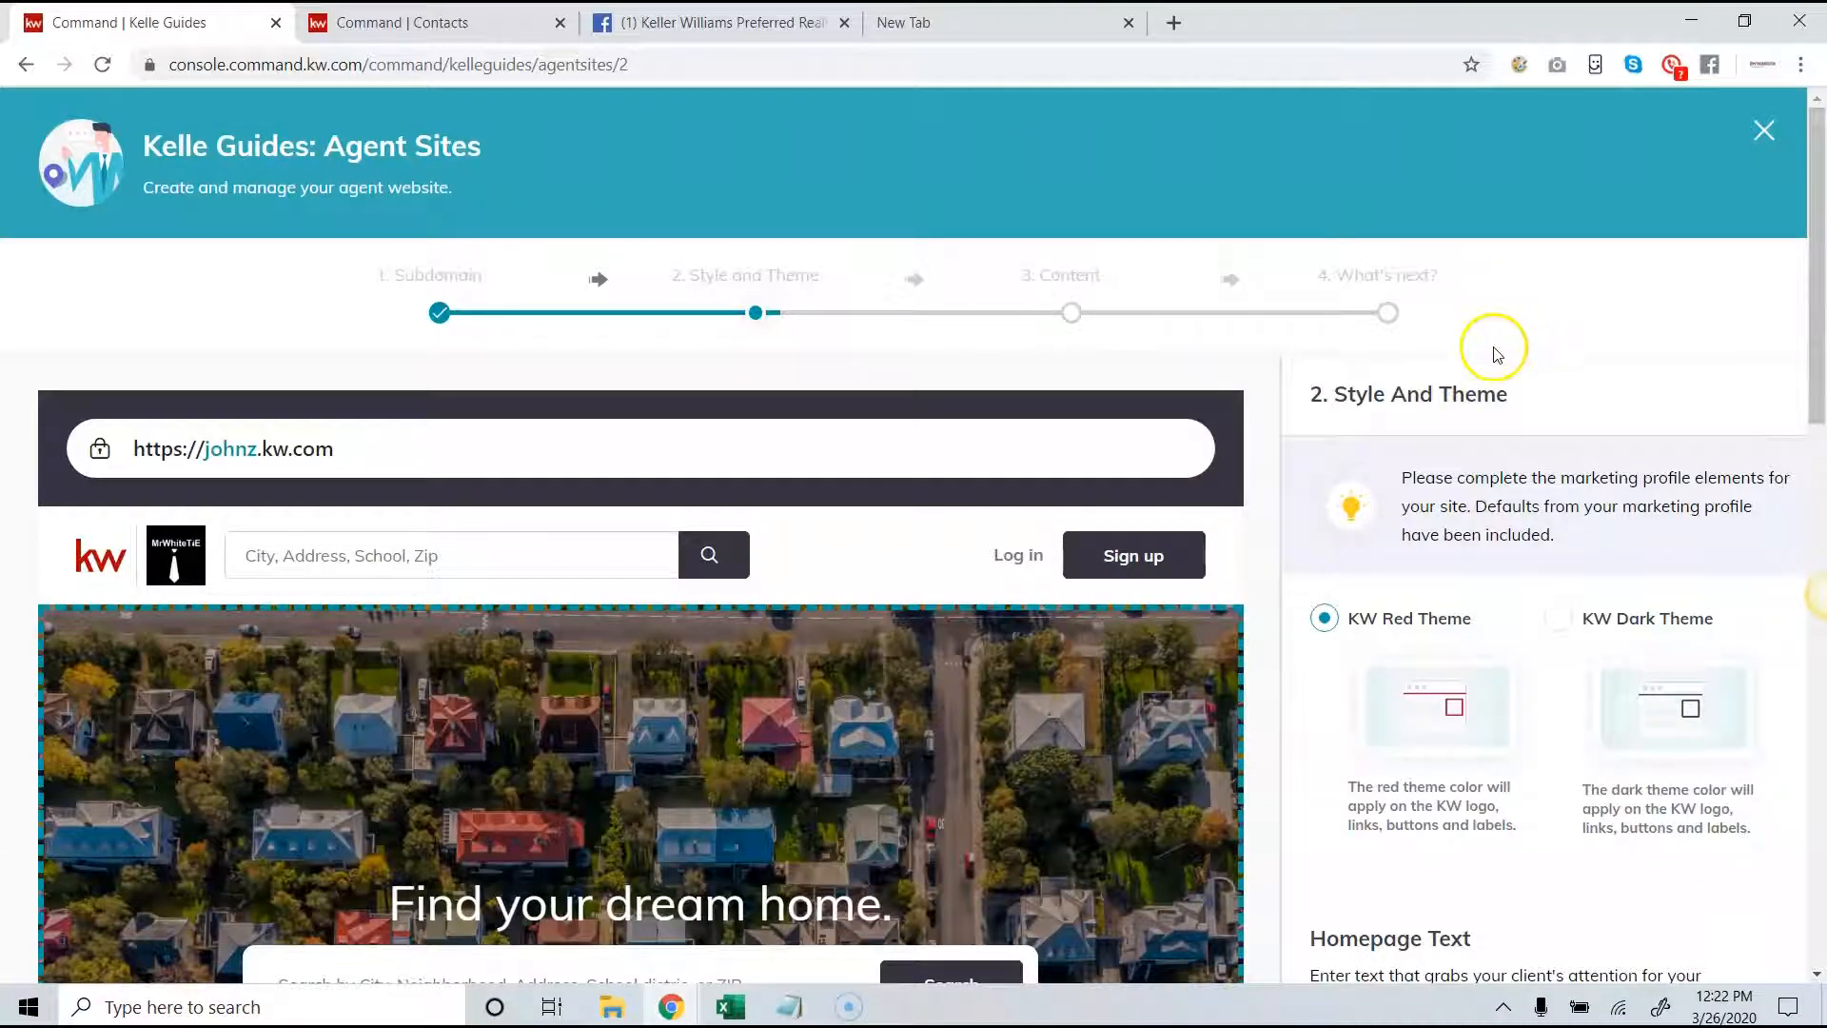
- Try the KW Dark Theme on the site preview and switch back to the KW Red Theme
{"action": "left_click_drag", "start_coordinate": [1477, 631], "coordinate": [1375, 628]}
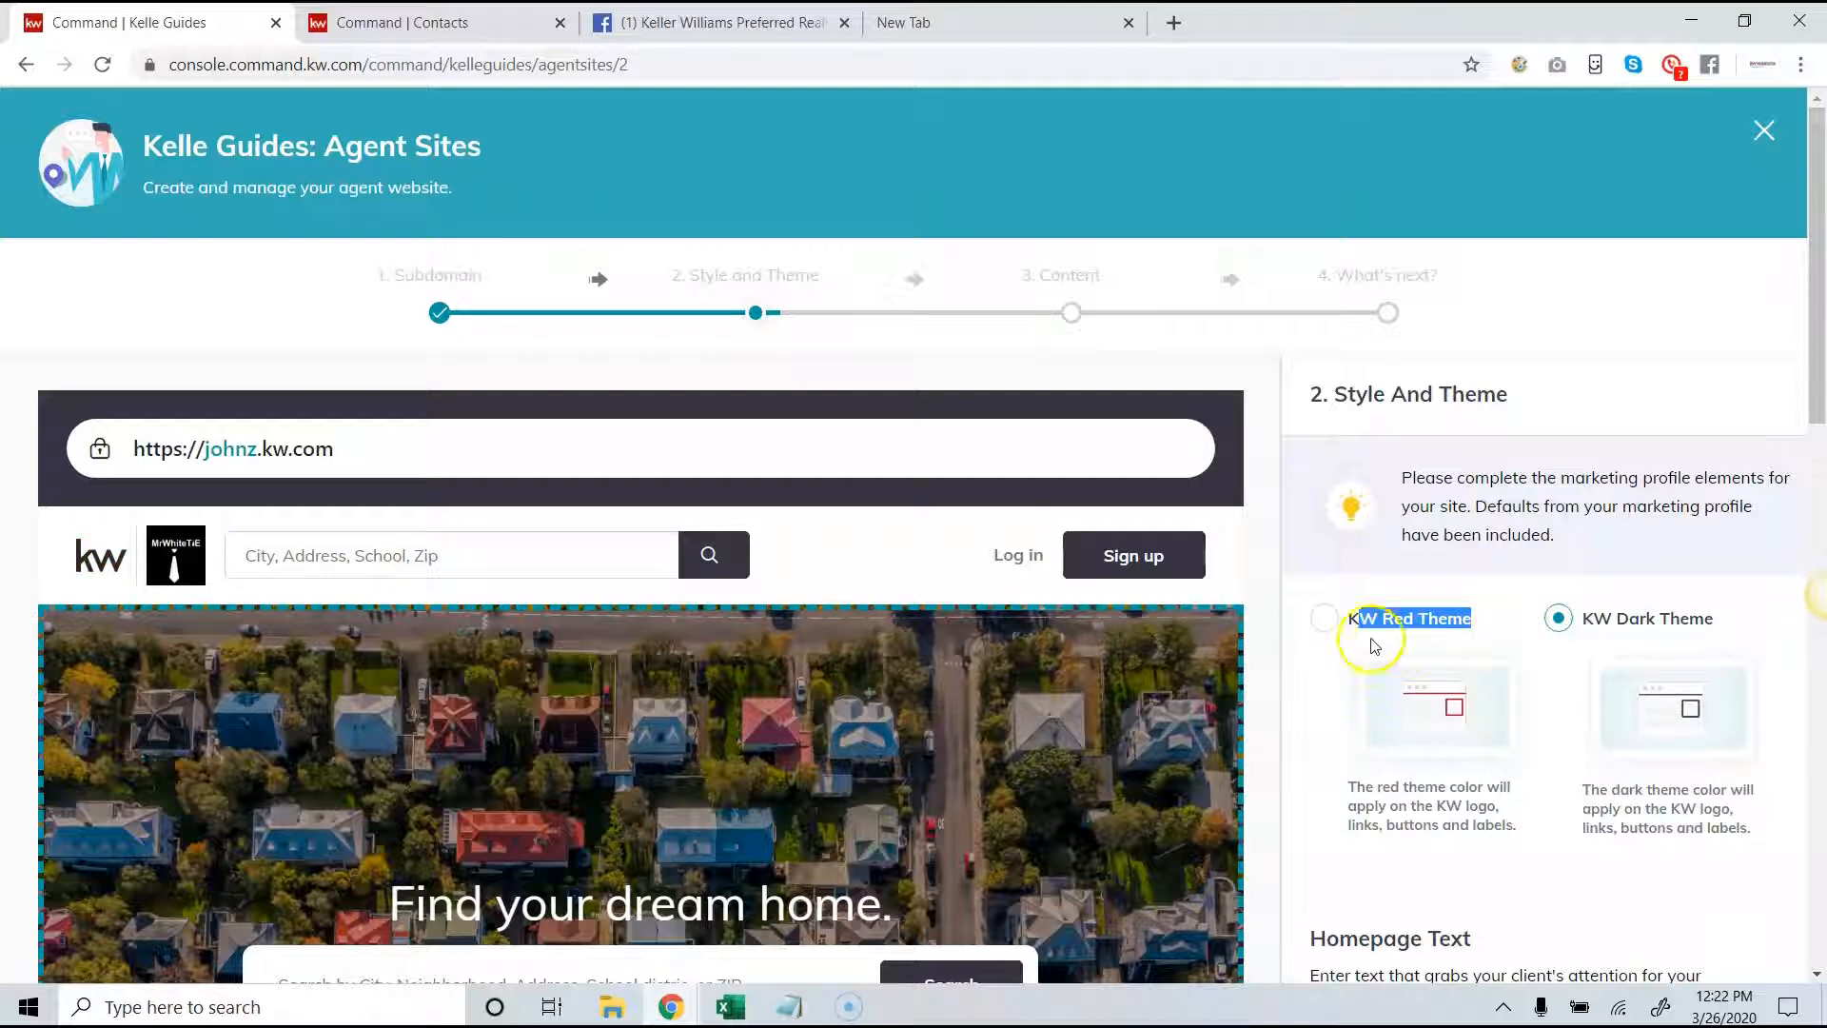
{"action": "scroll", "coordinate": [1304, 635], "scroll_direction": "down", "scroll_amount": 5}
{"action": "left_click", "coordinate": [1444, 633]}
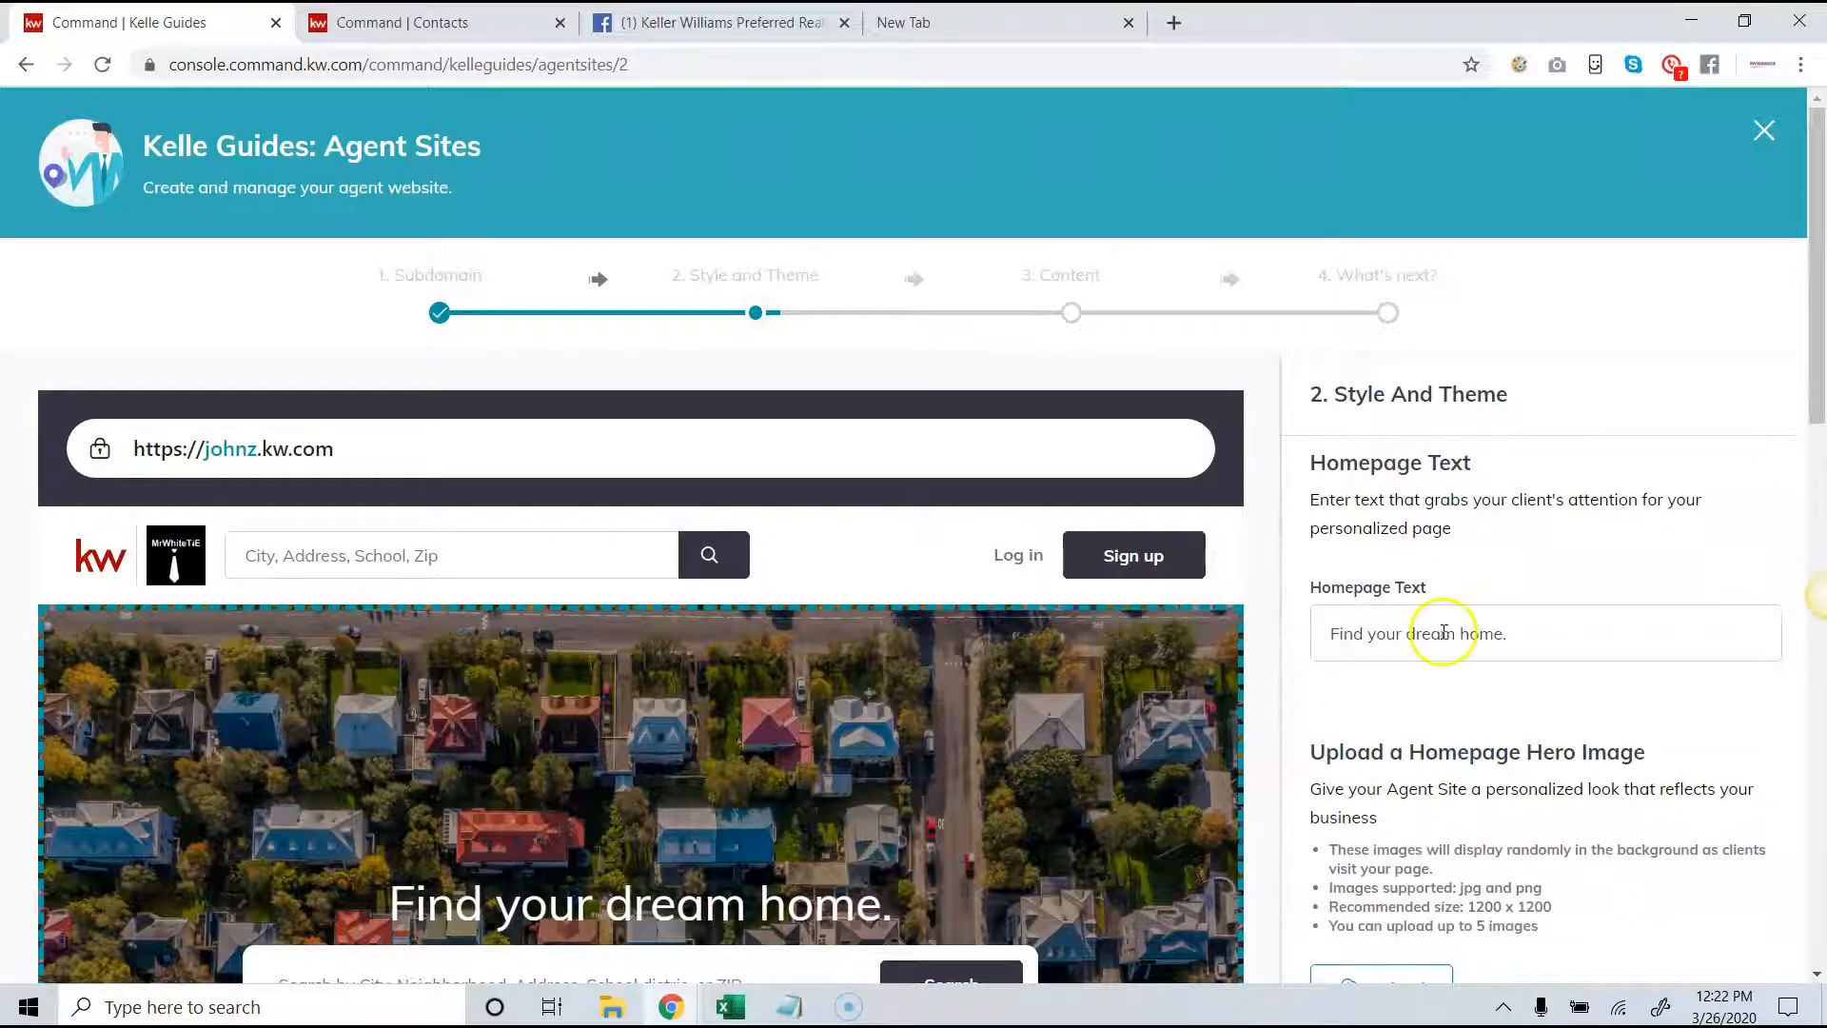
{"action": "scroll", "coordinate": [1443, 631], "scroll_direction": "up", "scroll_amount": 4}
{"action": "left_click_drag", "start_coordinate": [1819, 297], "coordinate": [1818, 431]}
{"action": "scroll", "coordinate": [1227, 500], "scroll_direction": "up", "scroll_amount": 3}
{"action": "scroll", "coordinate": [1227, 503], "scroll_direction": "down", "scroll_amount": 3}
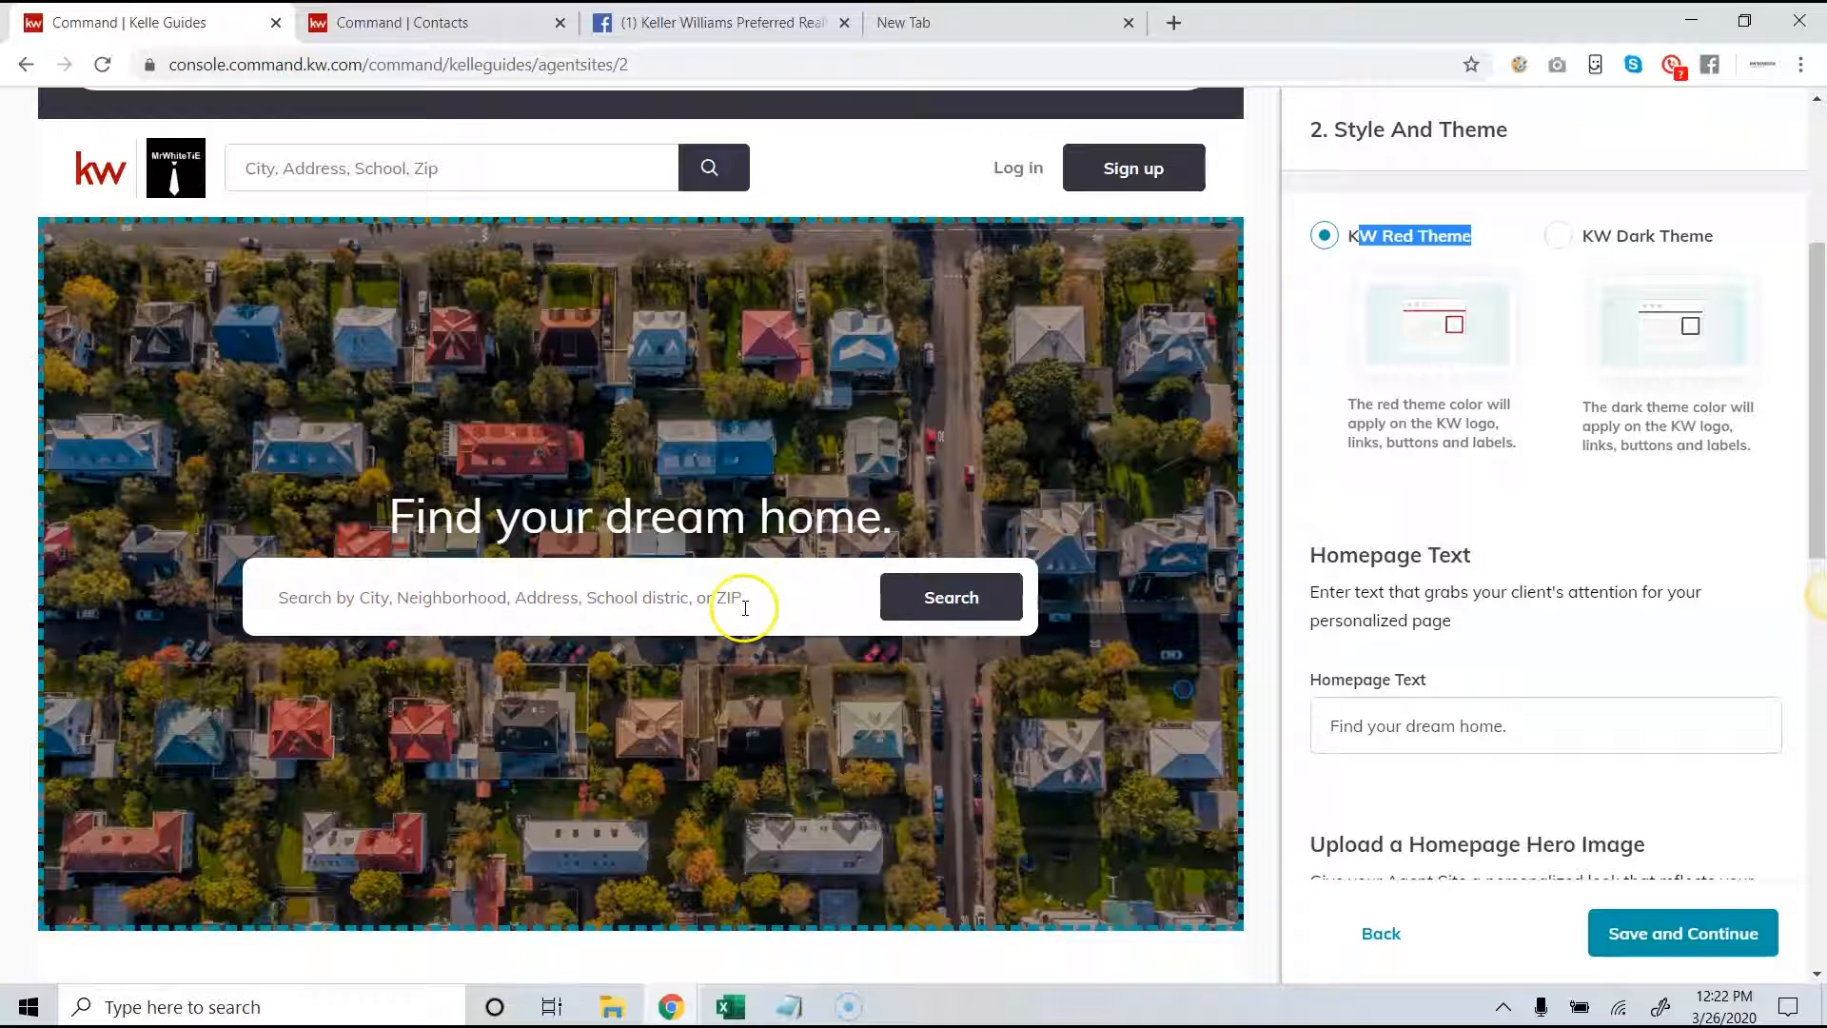
- Compare the Homepage Text entry with the headline shown over the hero image in the site preview
{"action": "left_click_drag", "start_coordinate": [890, 522], "coordinate": [427, 521]}
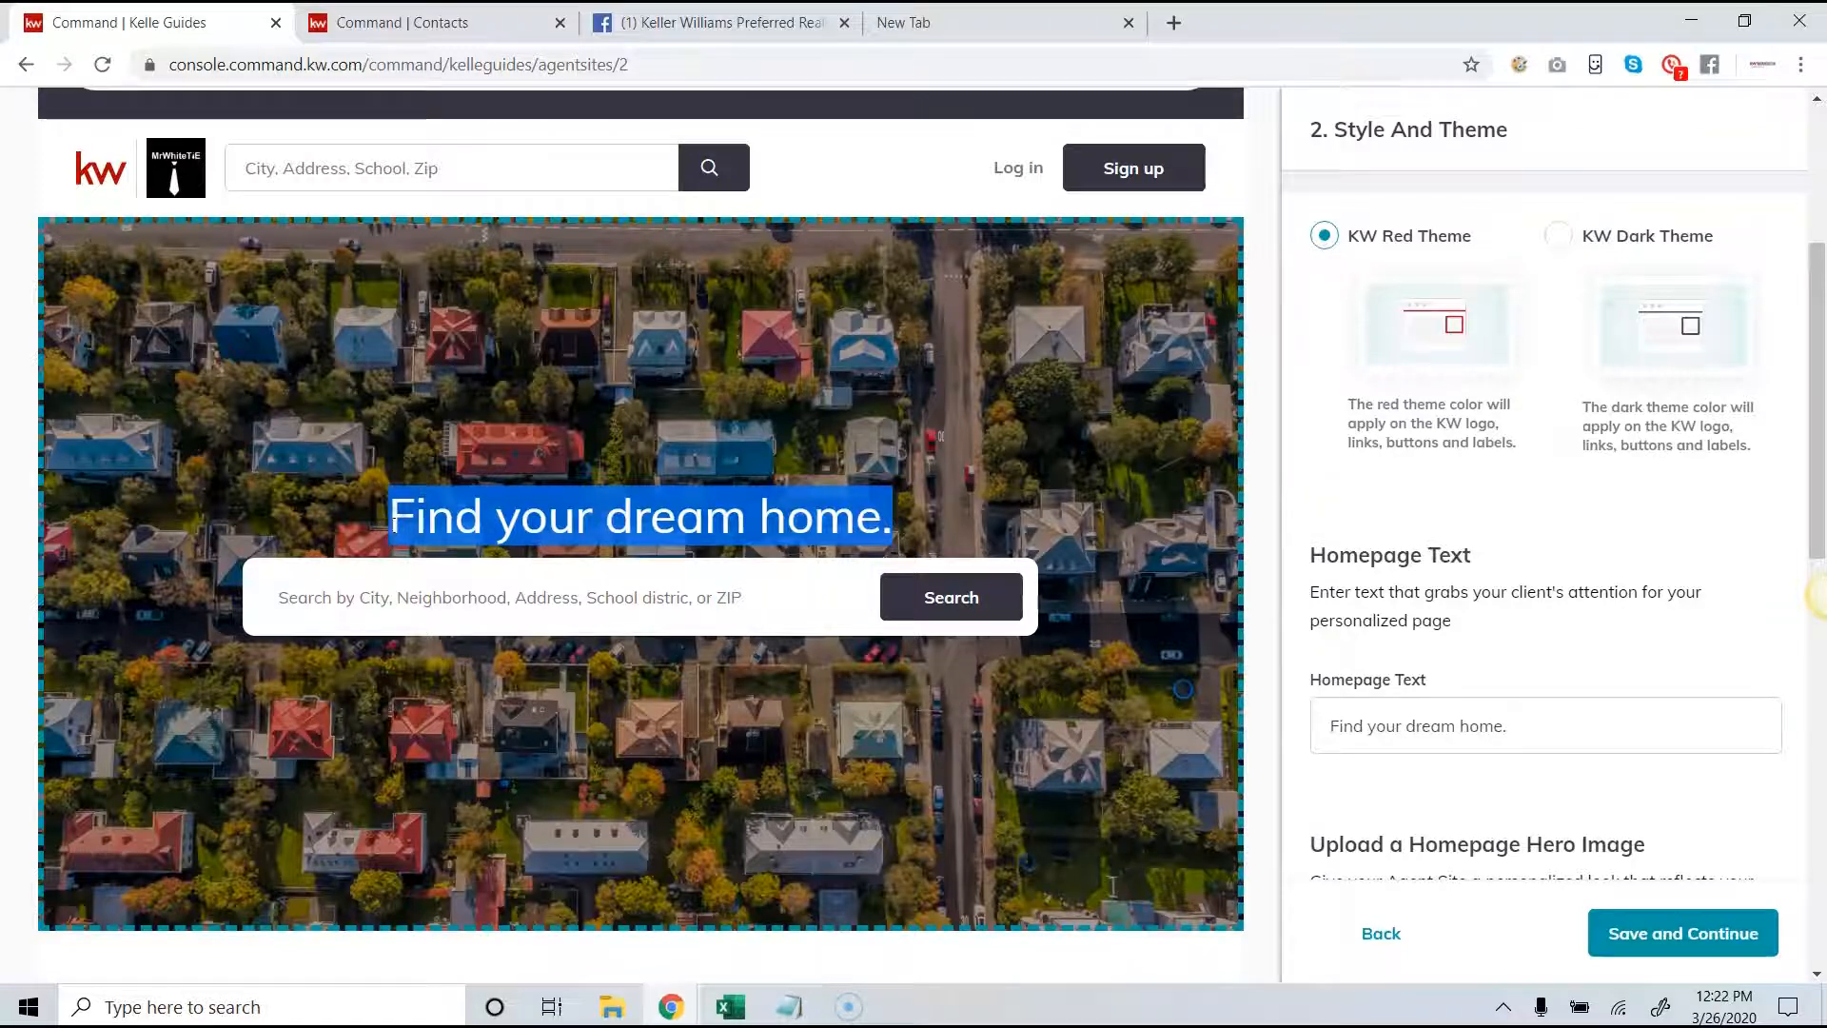
{"action": "left_click", "coordinate": [1554, 719]}
{"action": "left_click_drag", "start_coordinate": [1554, 718], "coordinate": [1318, 720]}
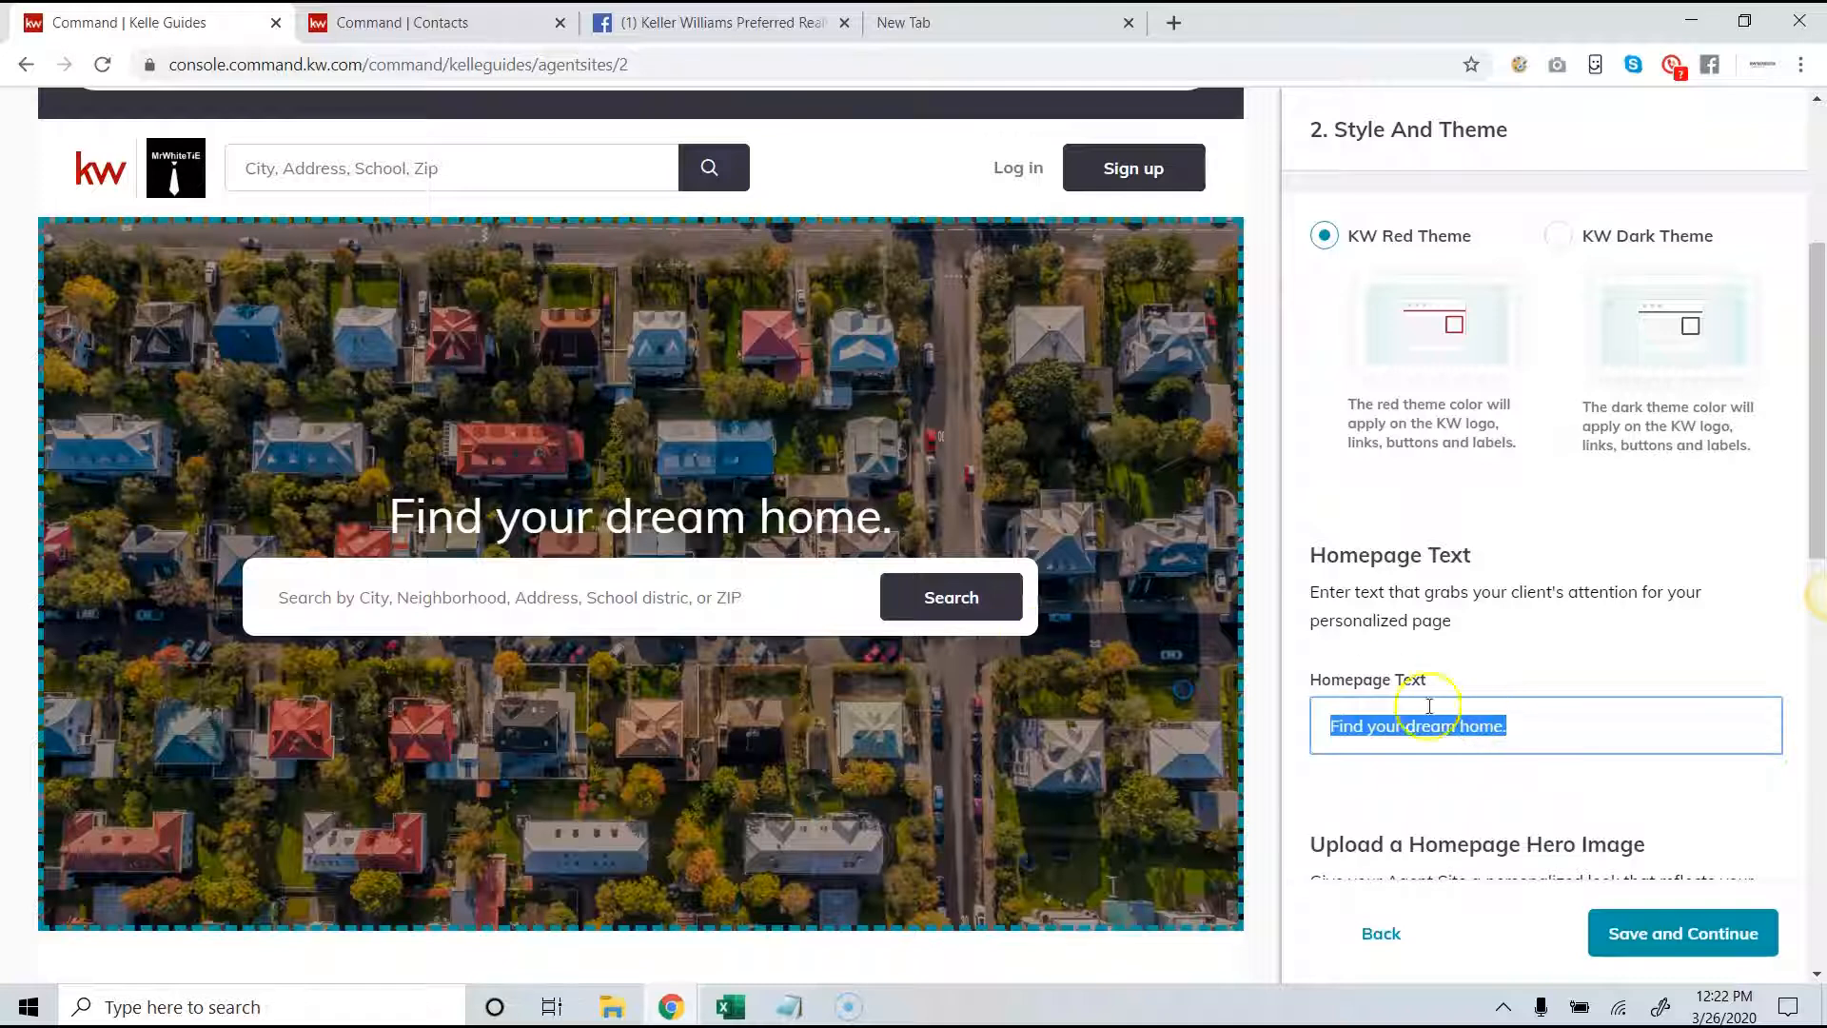
{"action": "left_click_drag", "start_coordinate": [893, 518], "coordinate": [412, 535]}
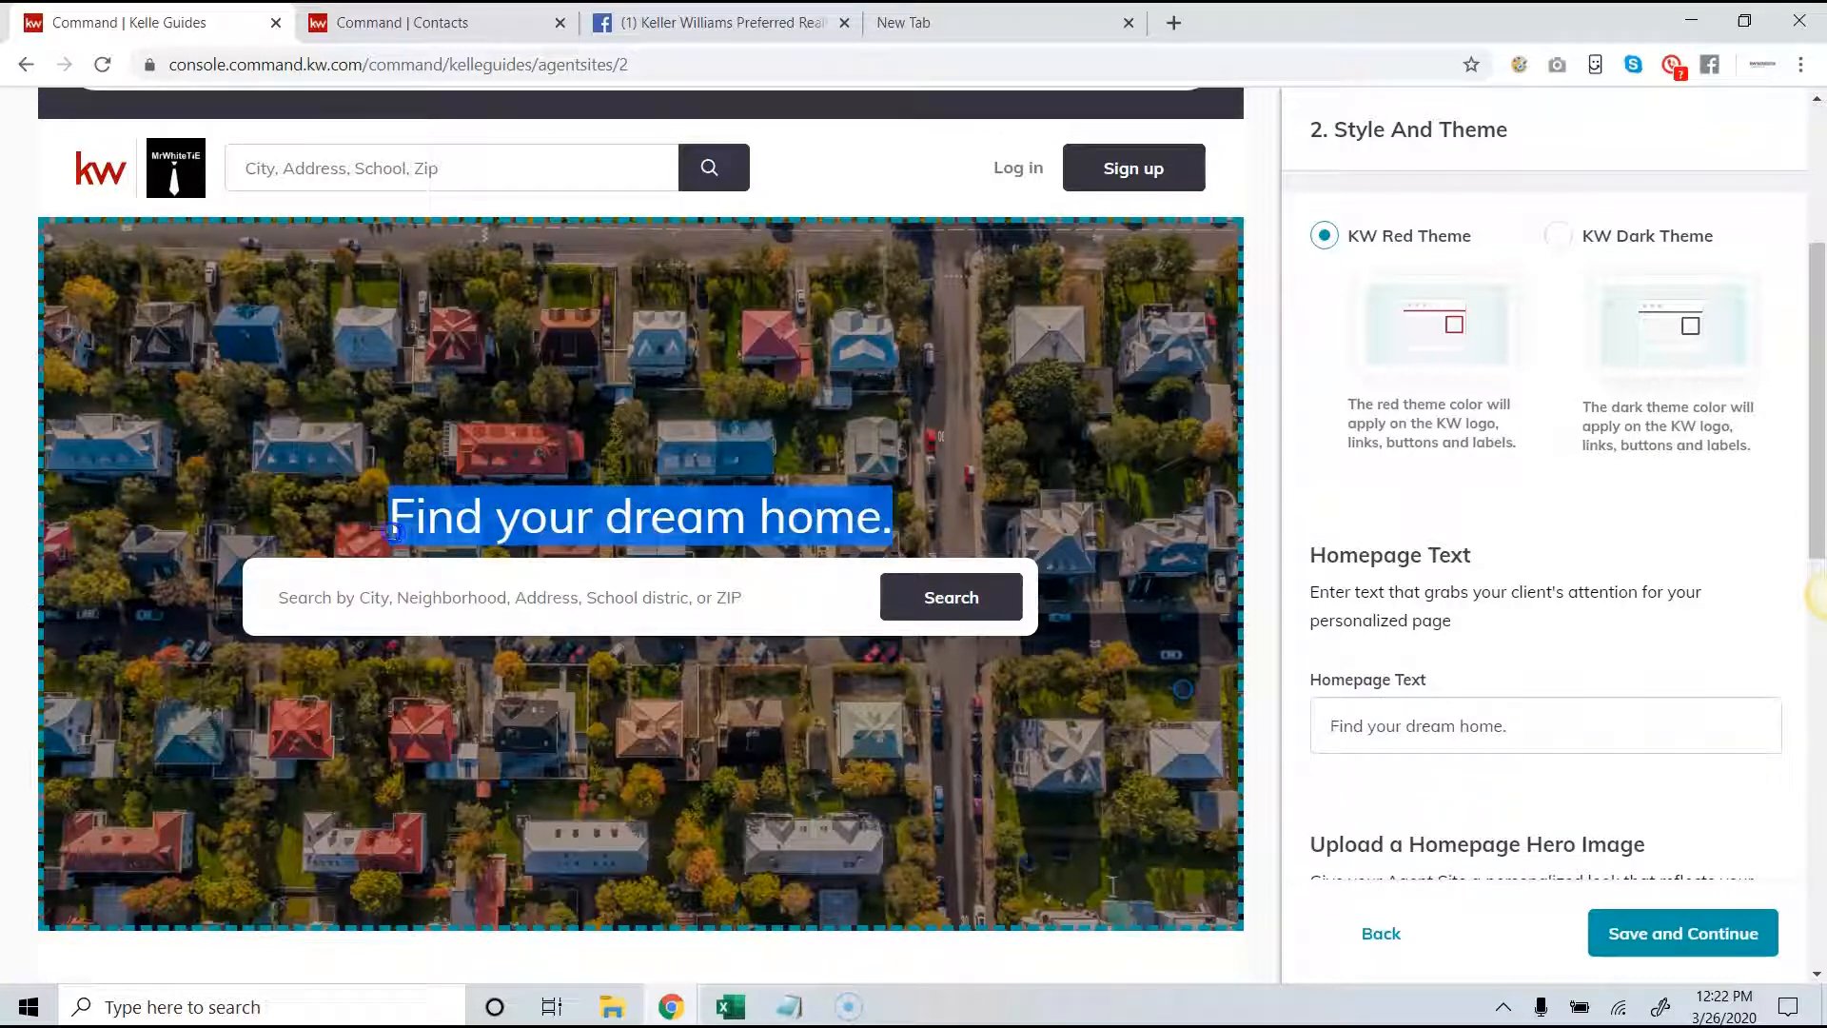
- Examine the available homepage hero images alongside the site preview
{"action": "scroll", "coordinate": [1632, 590], "scroll_direction": "down", "scroll_amount": 5}
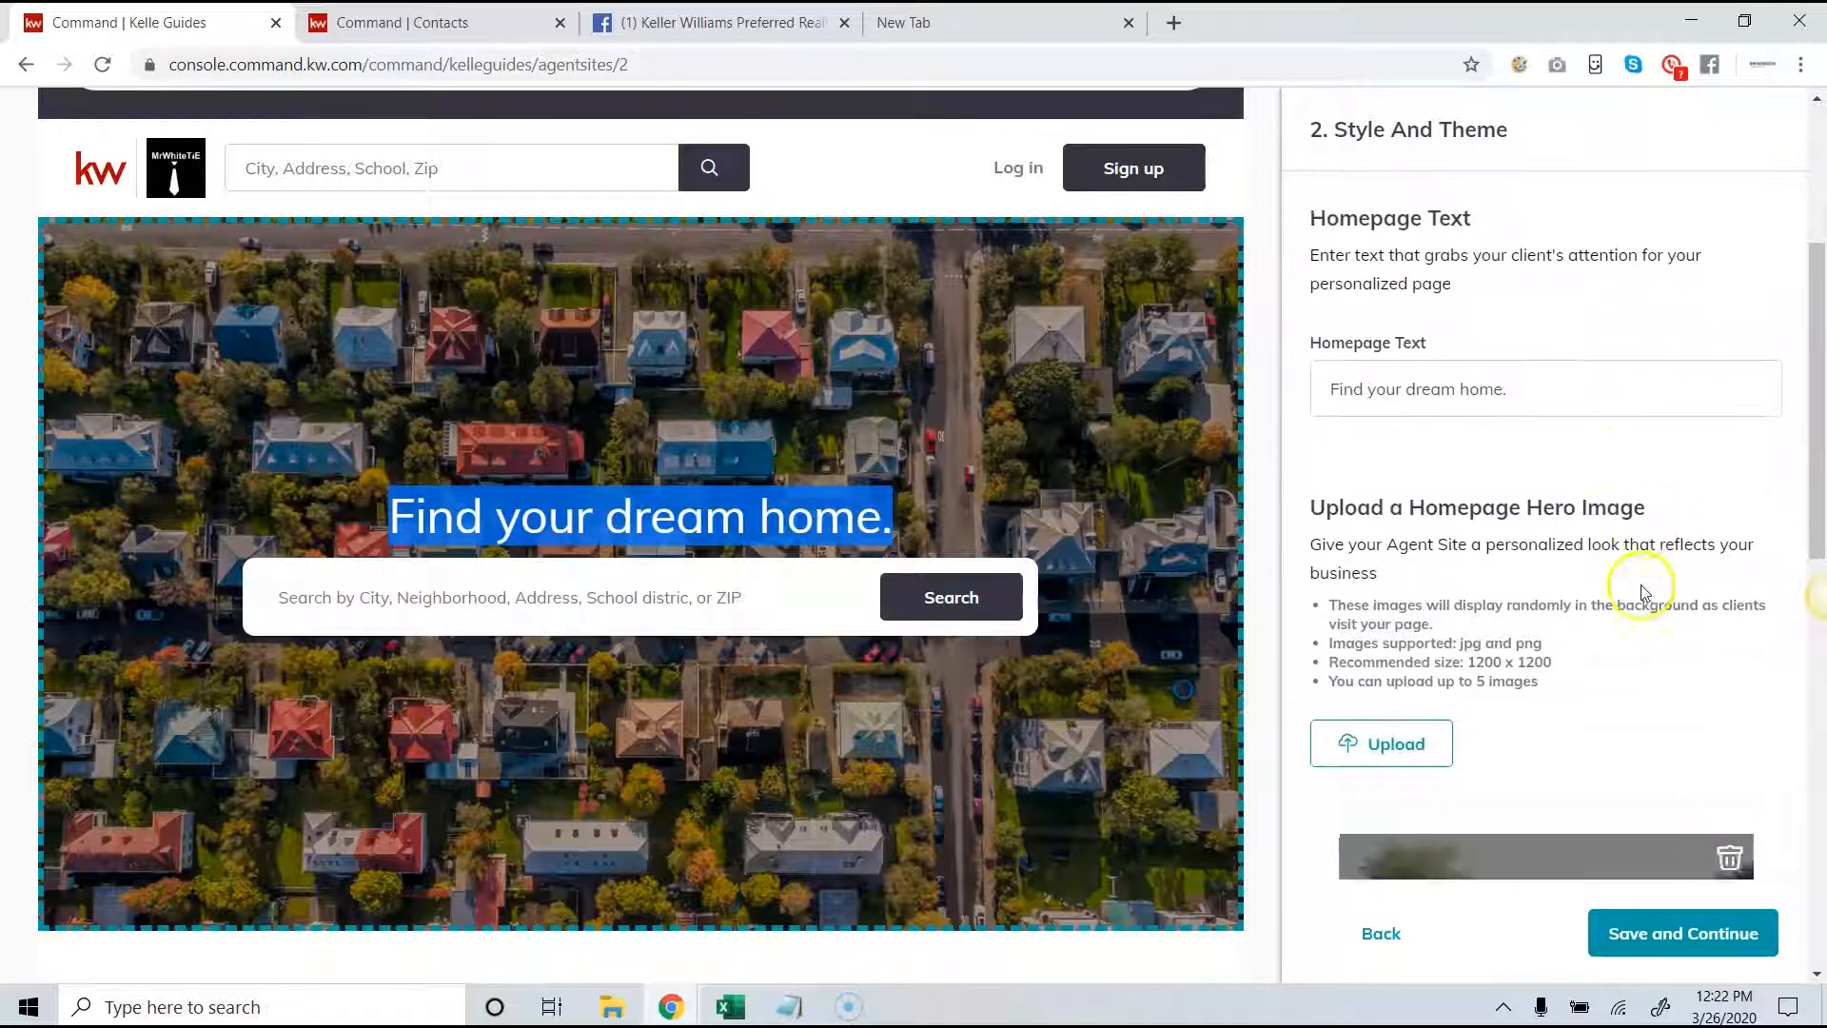
{"action": "scroll", "coordinate": [1630, 595], "scroll_direction": "down", "scroll_amount": 1}
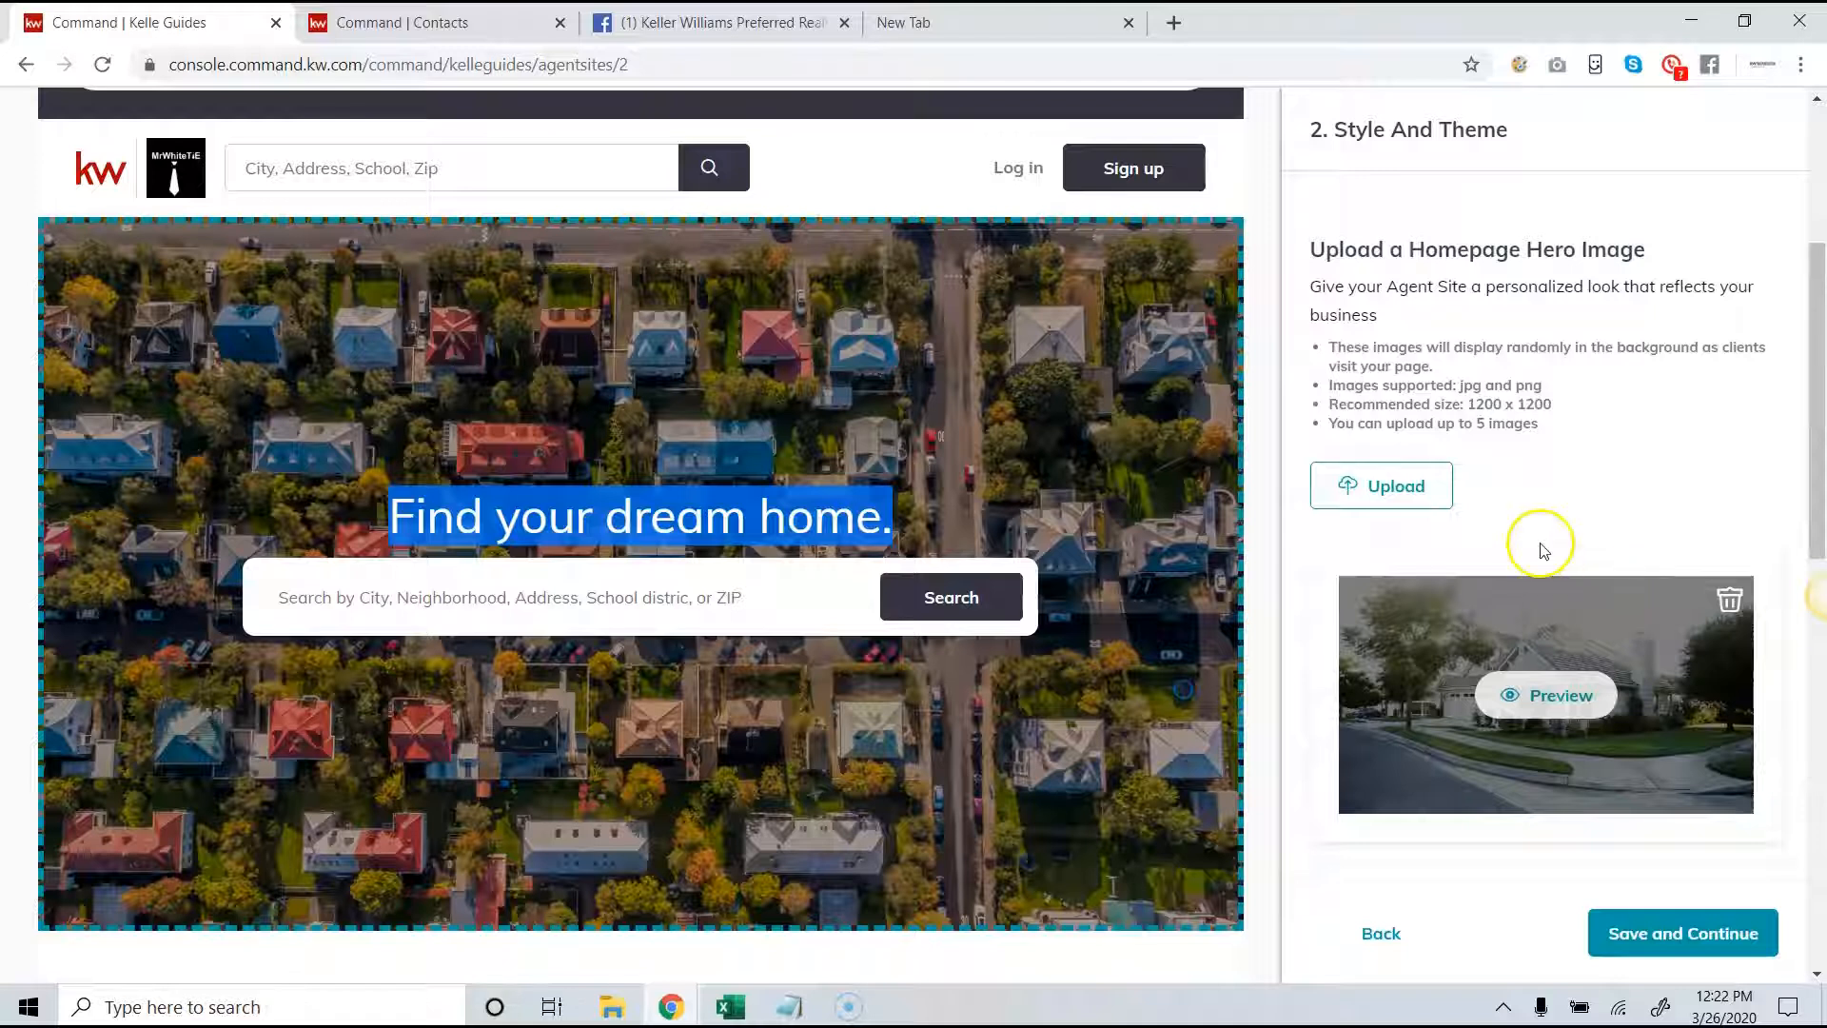
{"action": "scroll", "coordinate": [1539, 549], "scroll_direction": "down", "scroll_amount": 5}
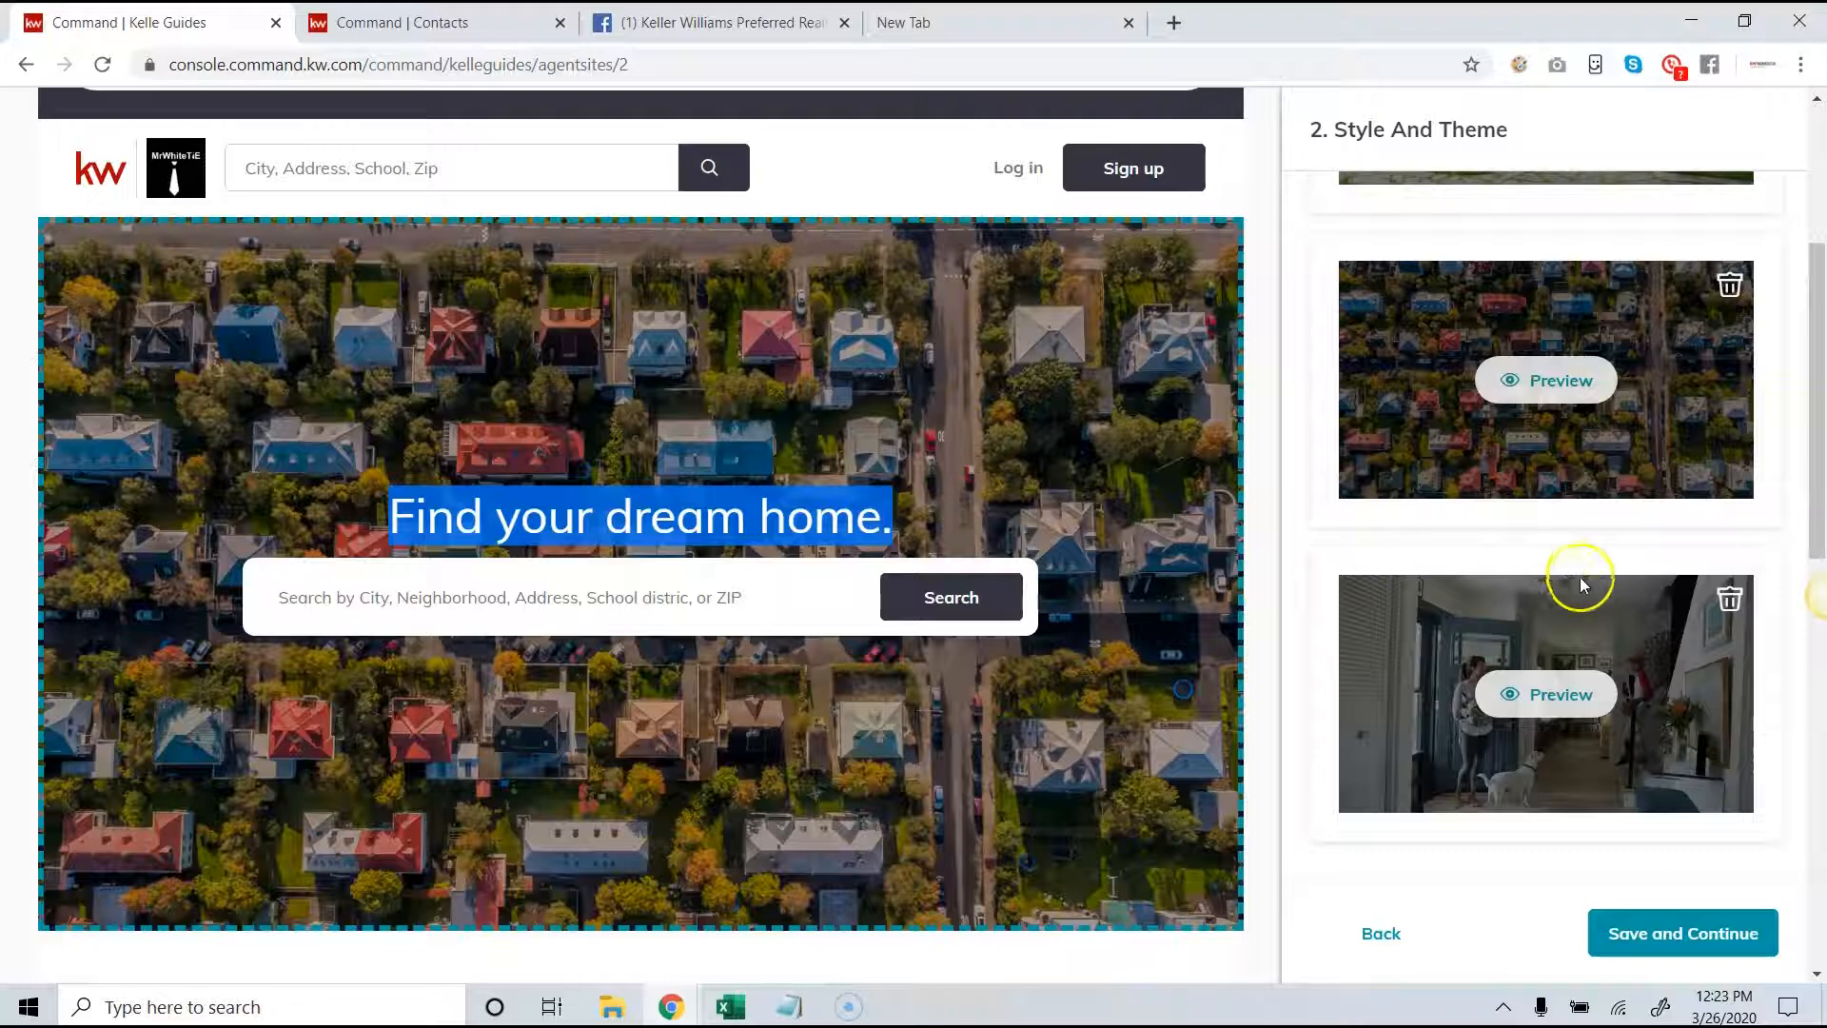
{"action": "scroll", "coordinate": [1582, 579], "scroll_direction": "down", "scroll_amount": 3}
{"action": "scroll", "coordinate": [1602, 596], "scroll_direction": "up", "scroll_amount": 4}
{"action": "scroll", "coordinate": [1049, 559], "scroll_direction": "down", "scroll_amount": 3}
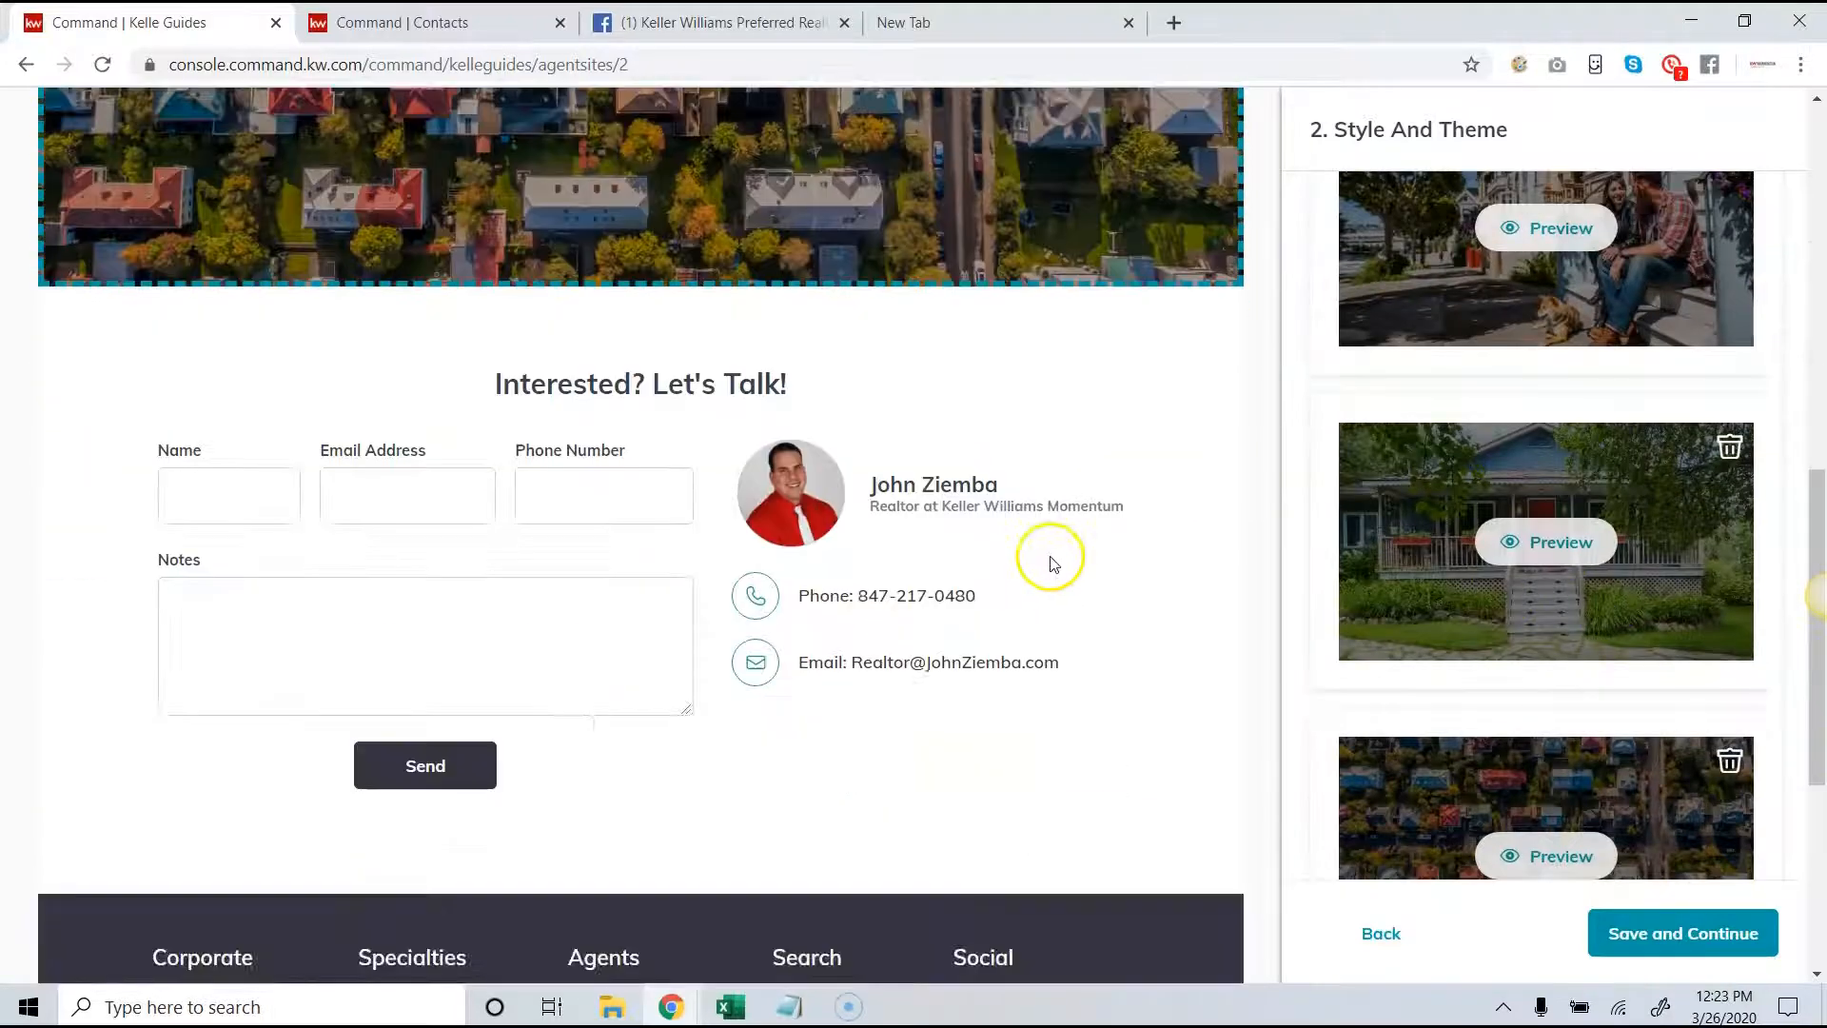
{"action": "scroll", "coordinate": [1053, 564], "scroll_direction": "up", "scroll_amount": 5}
{"action": "scroll", "coordinate": [1506, 568], "scroll_direction": "down", "scroll_amount": 3}
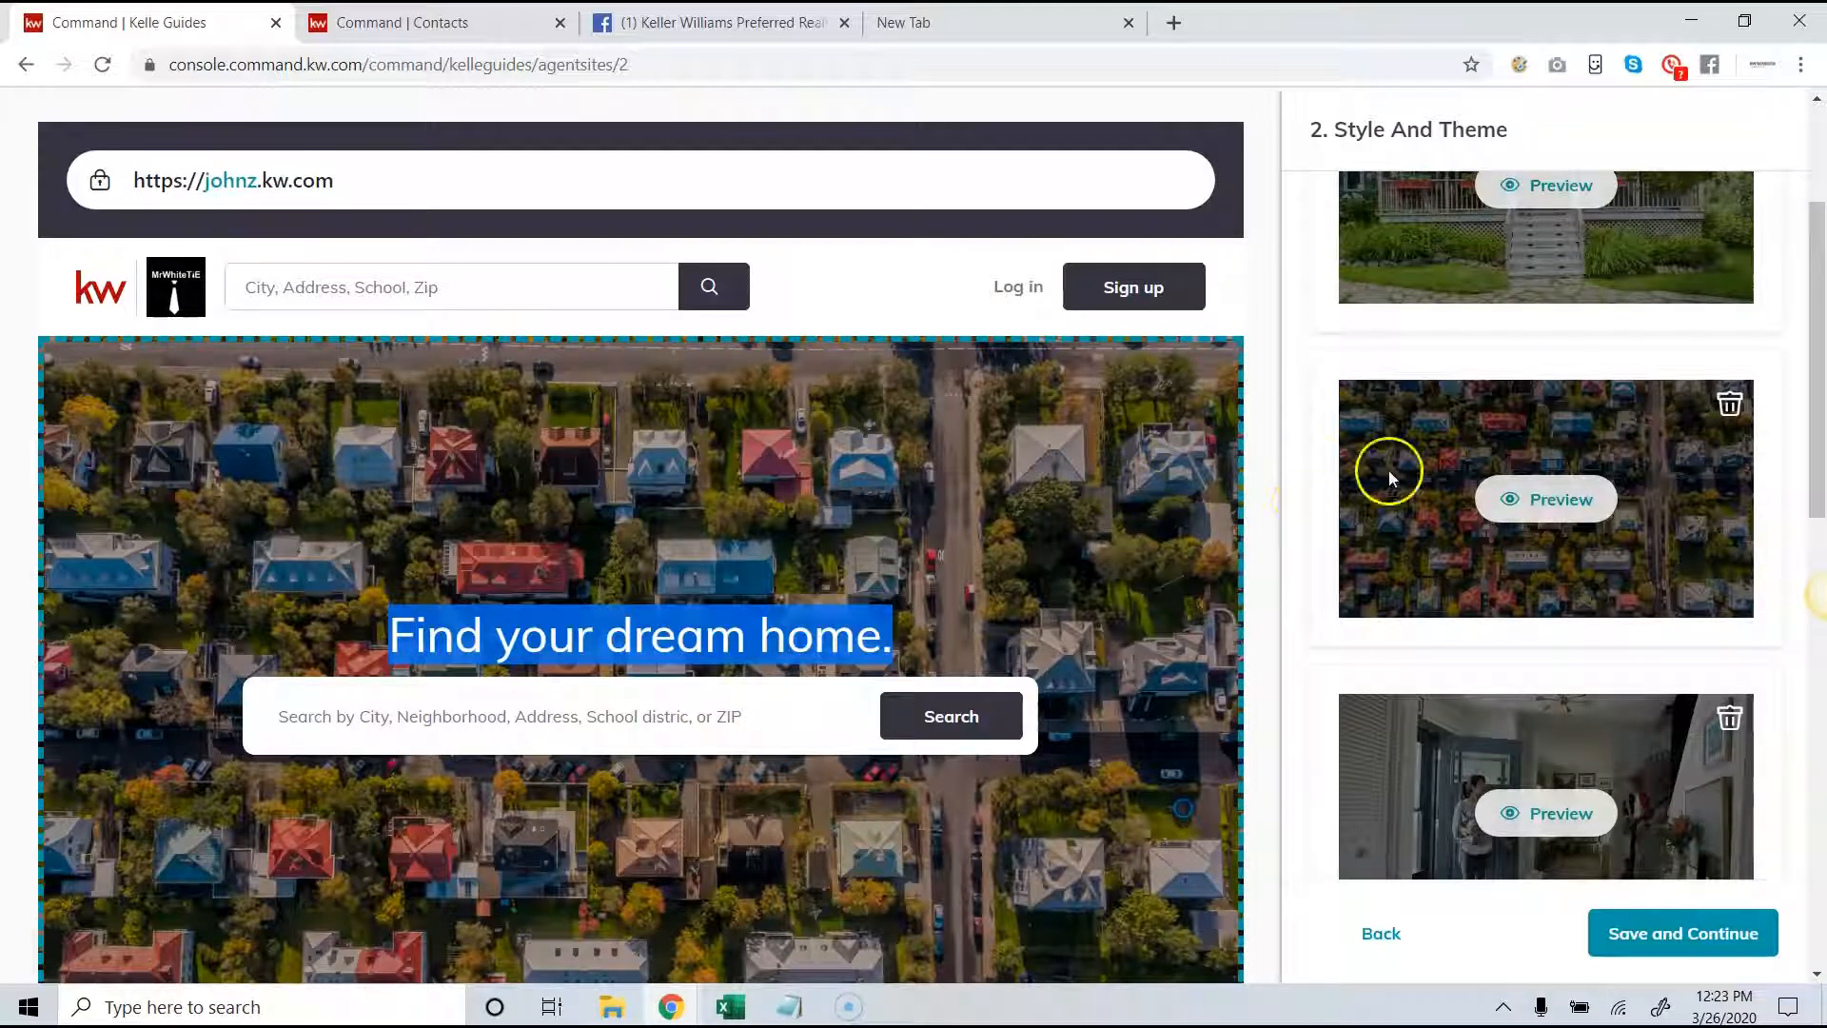
{"action": "scroll", "coordinate": [1571, 490], "scroll_direction": "up", "scroll_amount": 3}
{"action": "scroll", "coordinate": [1570, 486], "scroll_direction": "up", "scroll_amount": 5}
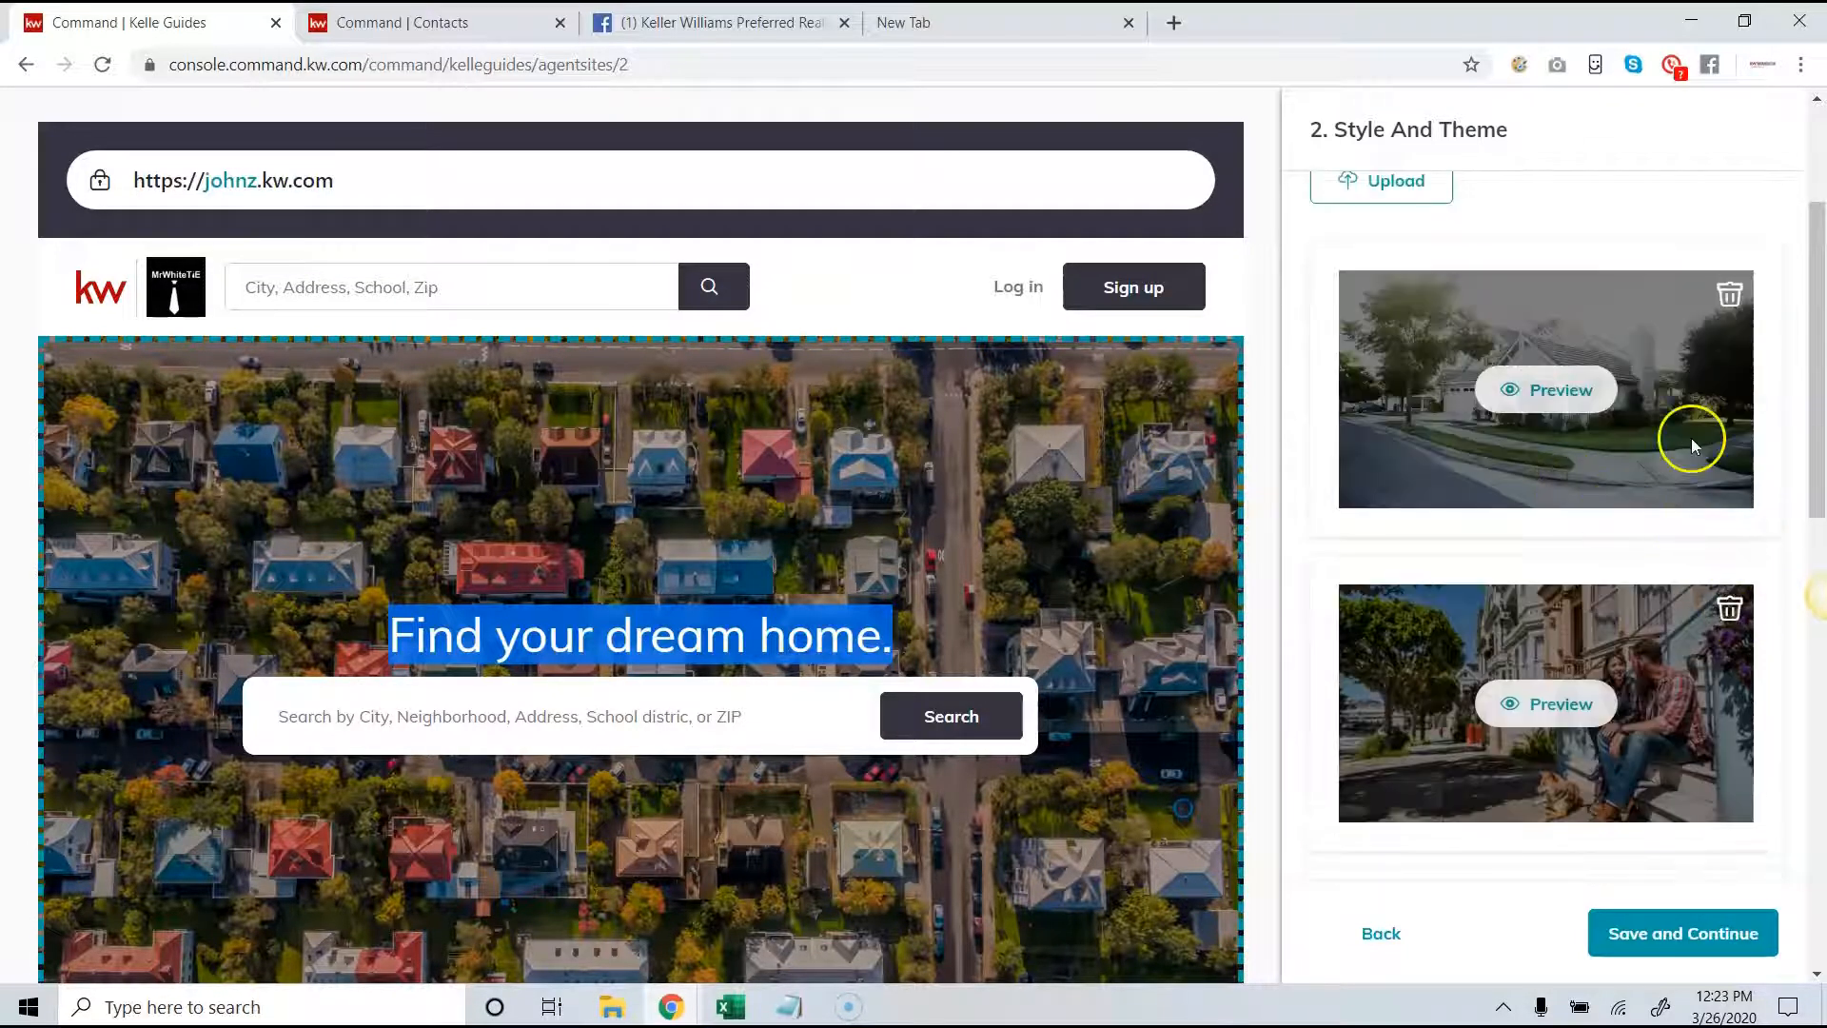
- Check the recommended hero image size, and save the style and theme stage to continue to the site's content
{"action": "scroll", "coordinate": [1441, 352], "scroll_direction": "up", "scroll_amount": 1}
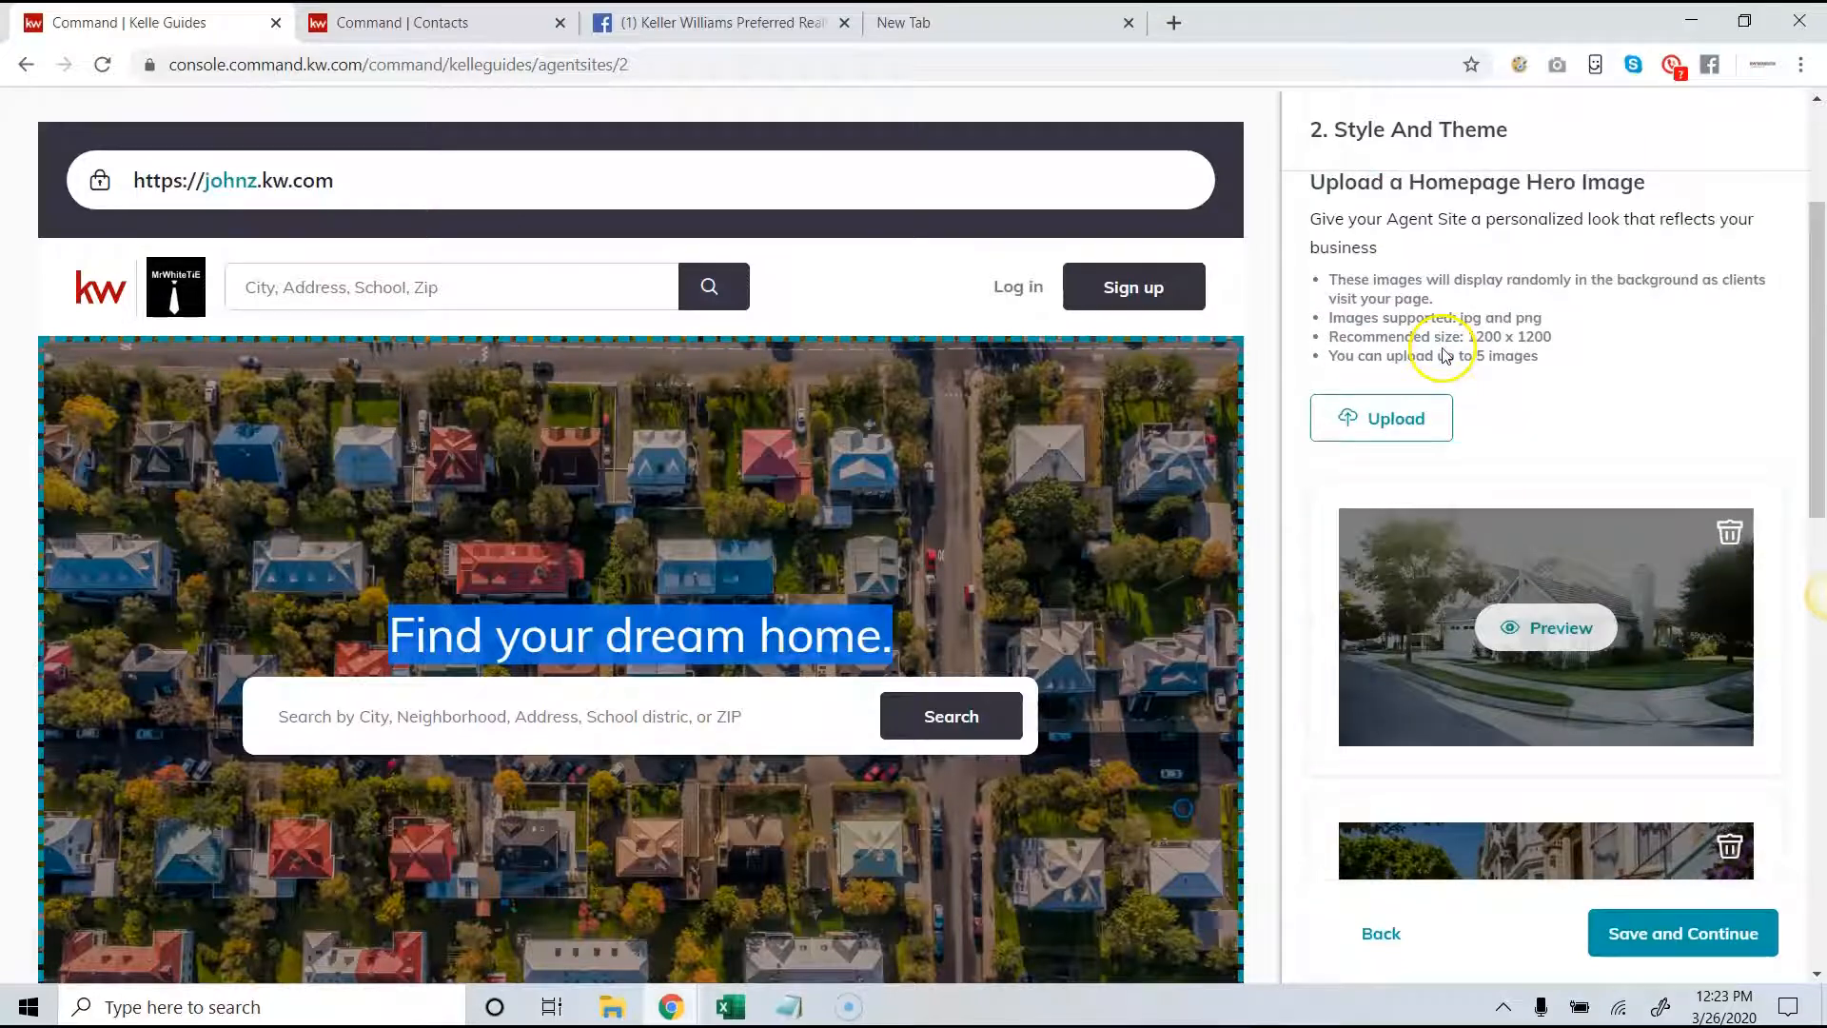
{"action": "left_click_drag", "start_coordinate": [1466, 337], "coordinate": [1513, 337]}
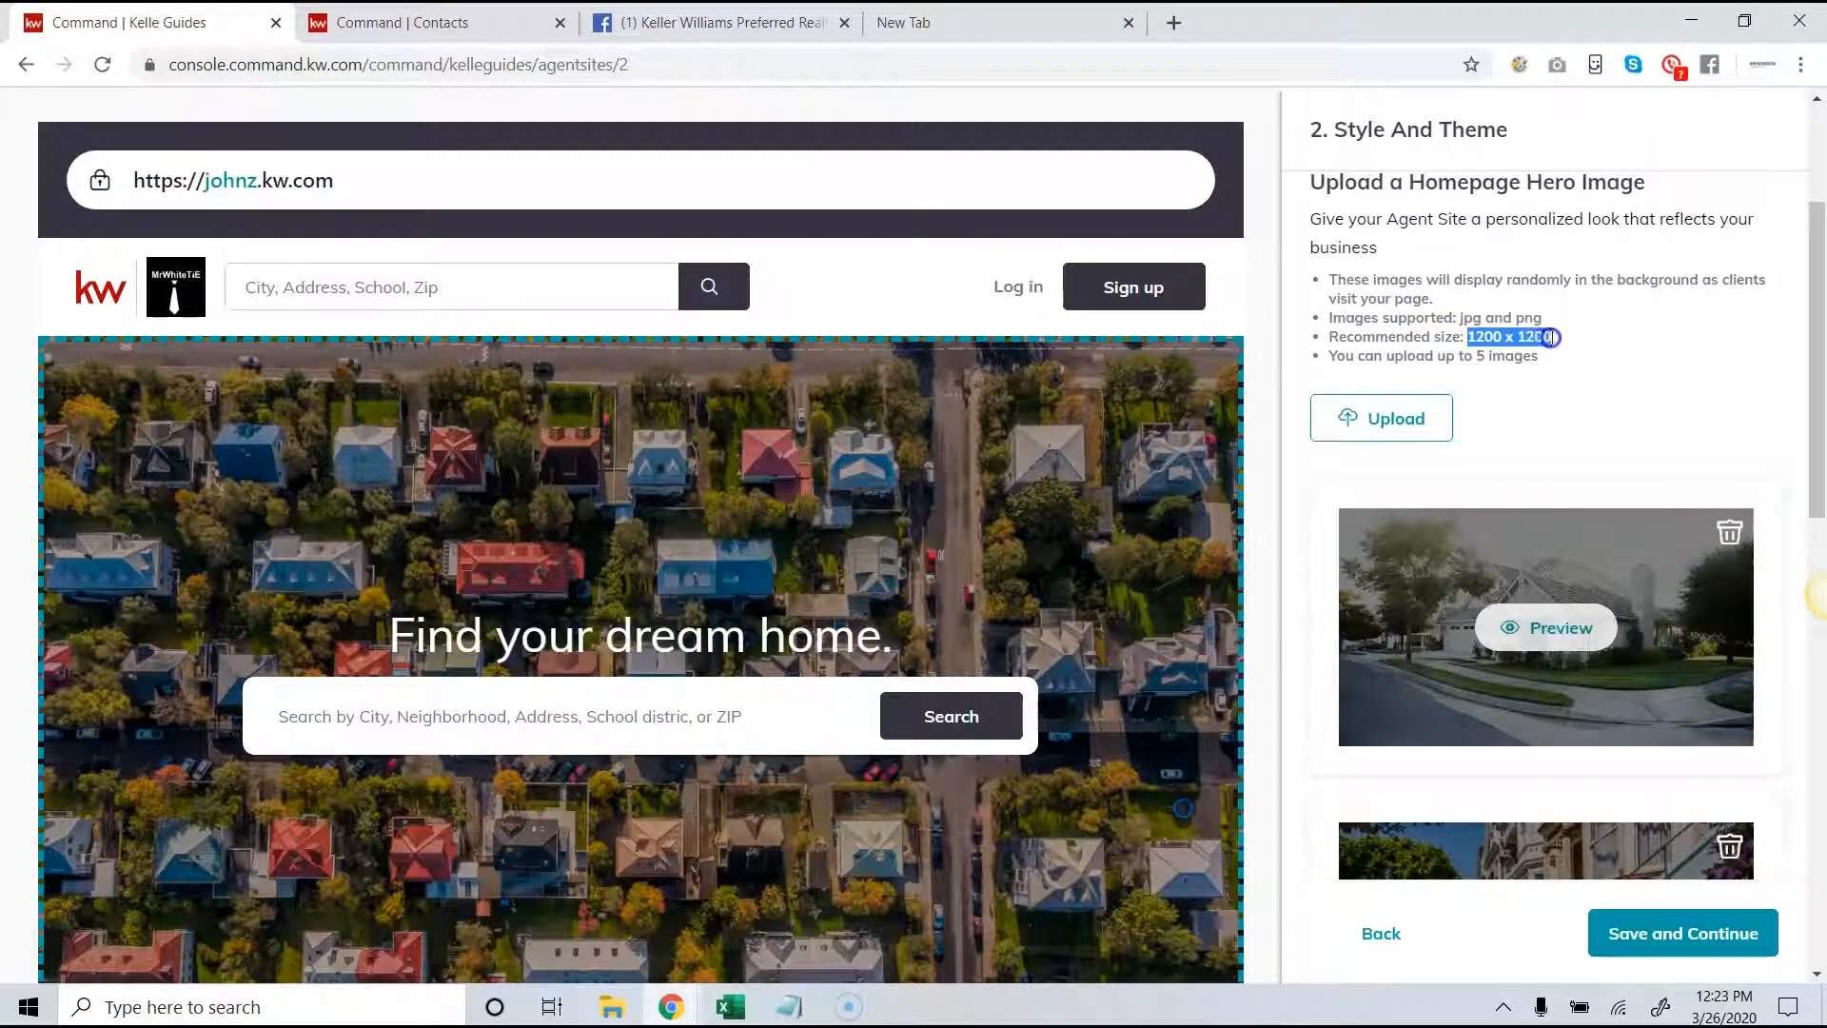
{"action": "left_click", "coordinate": [1551, 337]}
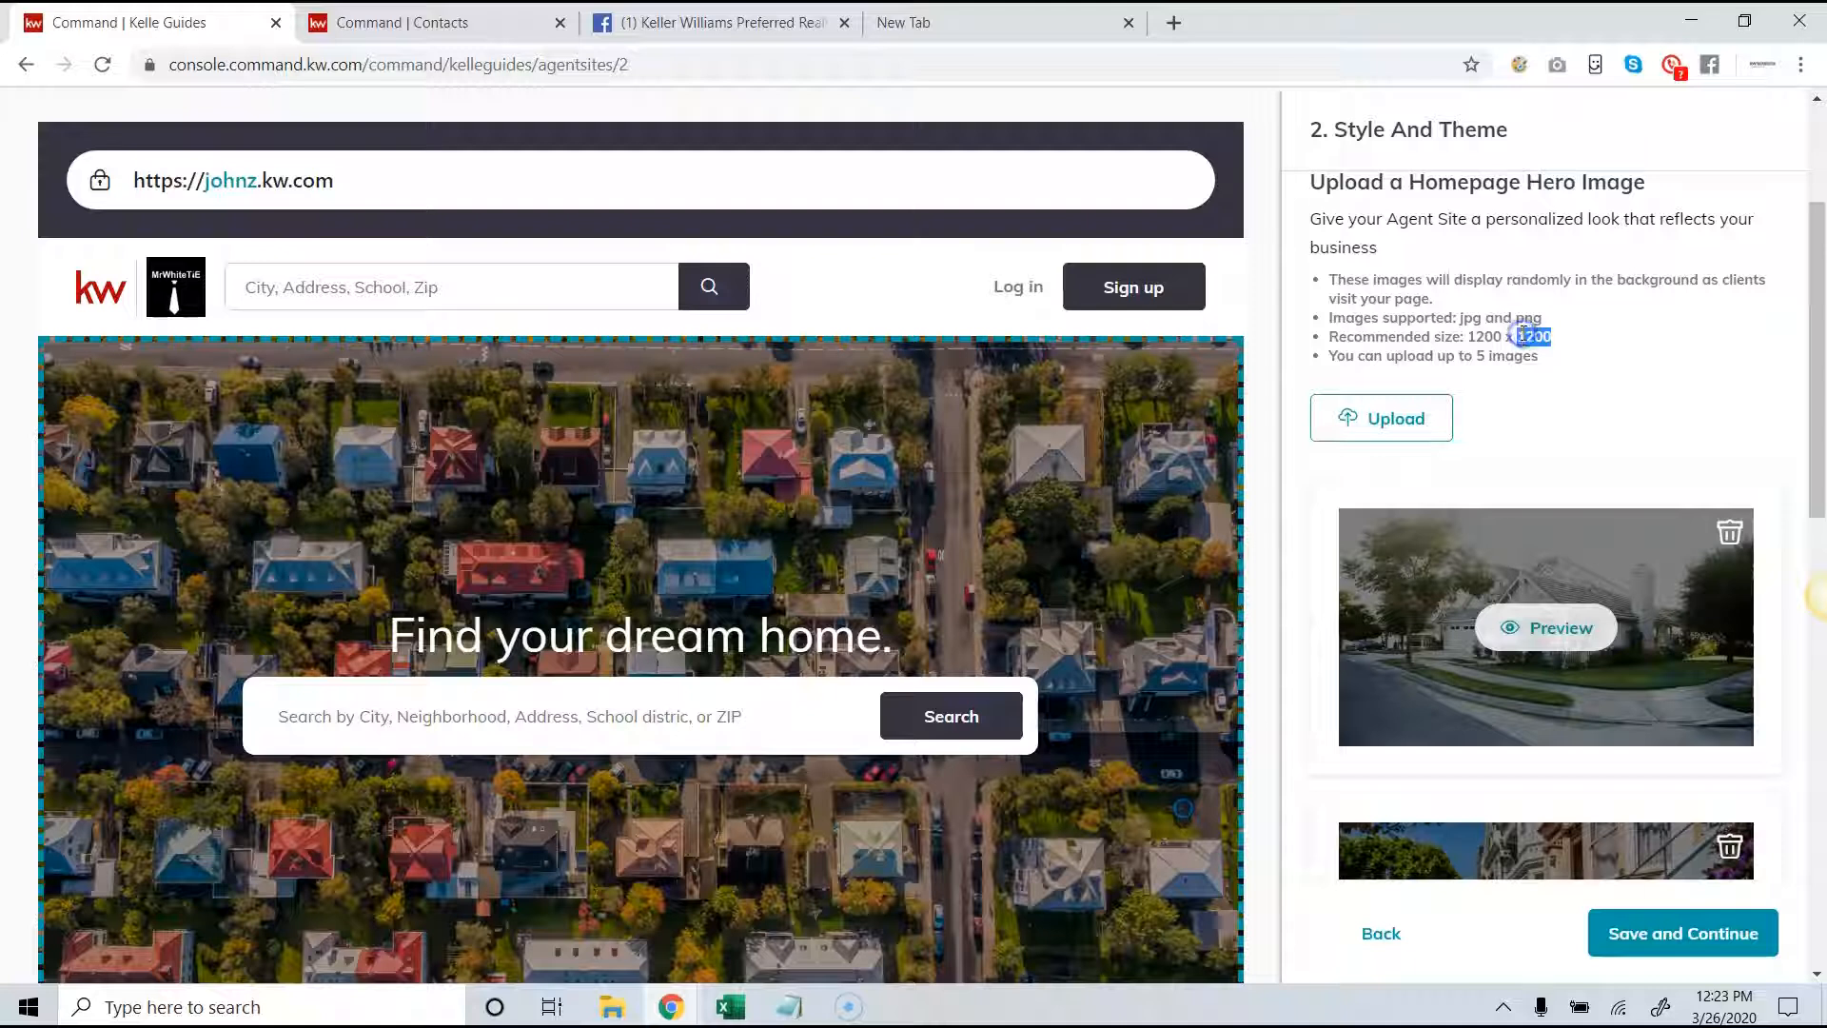
{"action": "scroll", "coordinate": [1493, 388], "scroll_direction": "down", "scroll_amount": 5}
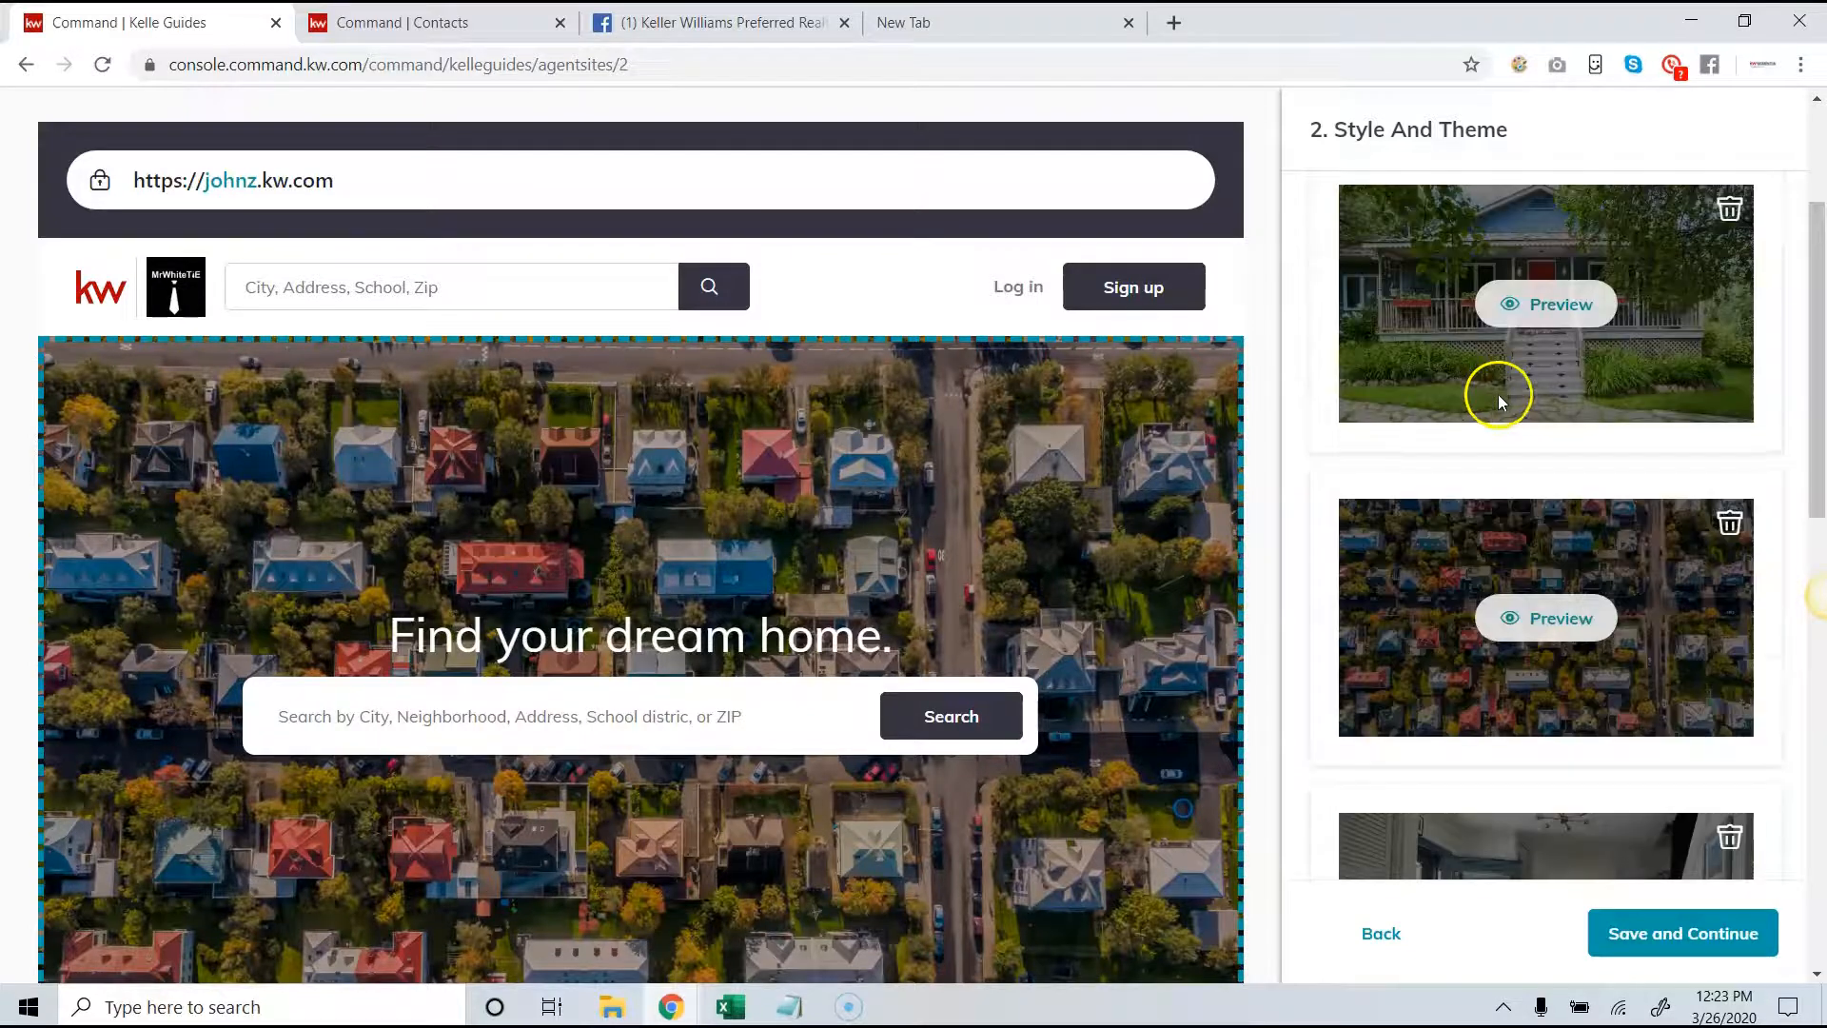
{"action": "scroll", "coordinate": [1505, 410], "scroll_direction": "down", "scroll_amount": 6}
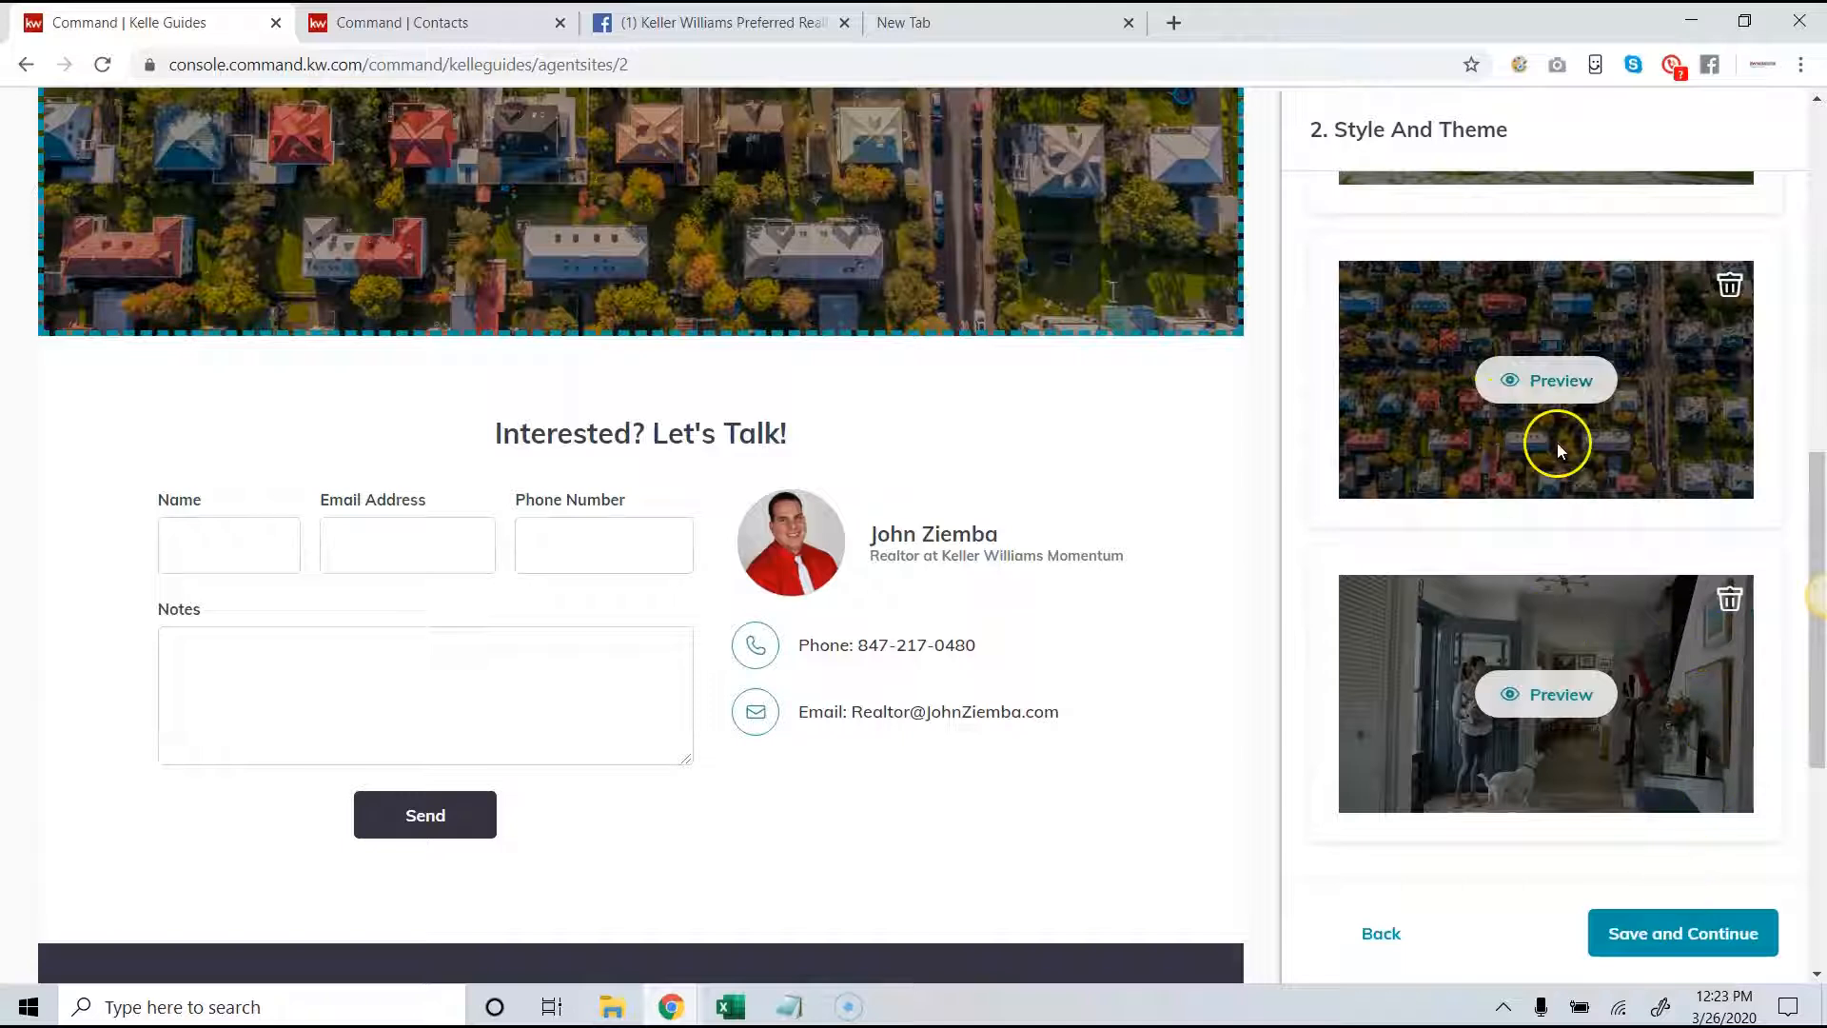
{"action": "left_click", "coordinate": [1660, 935]}
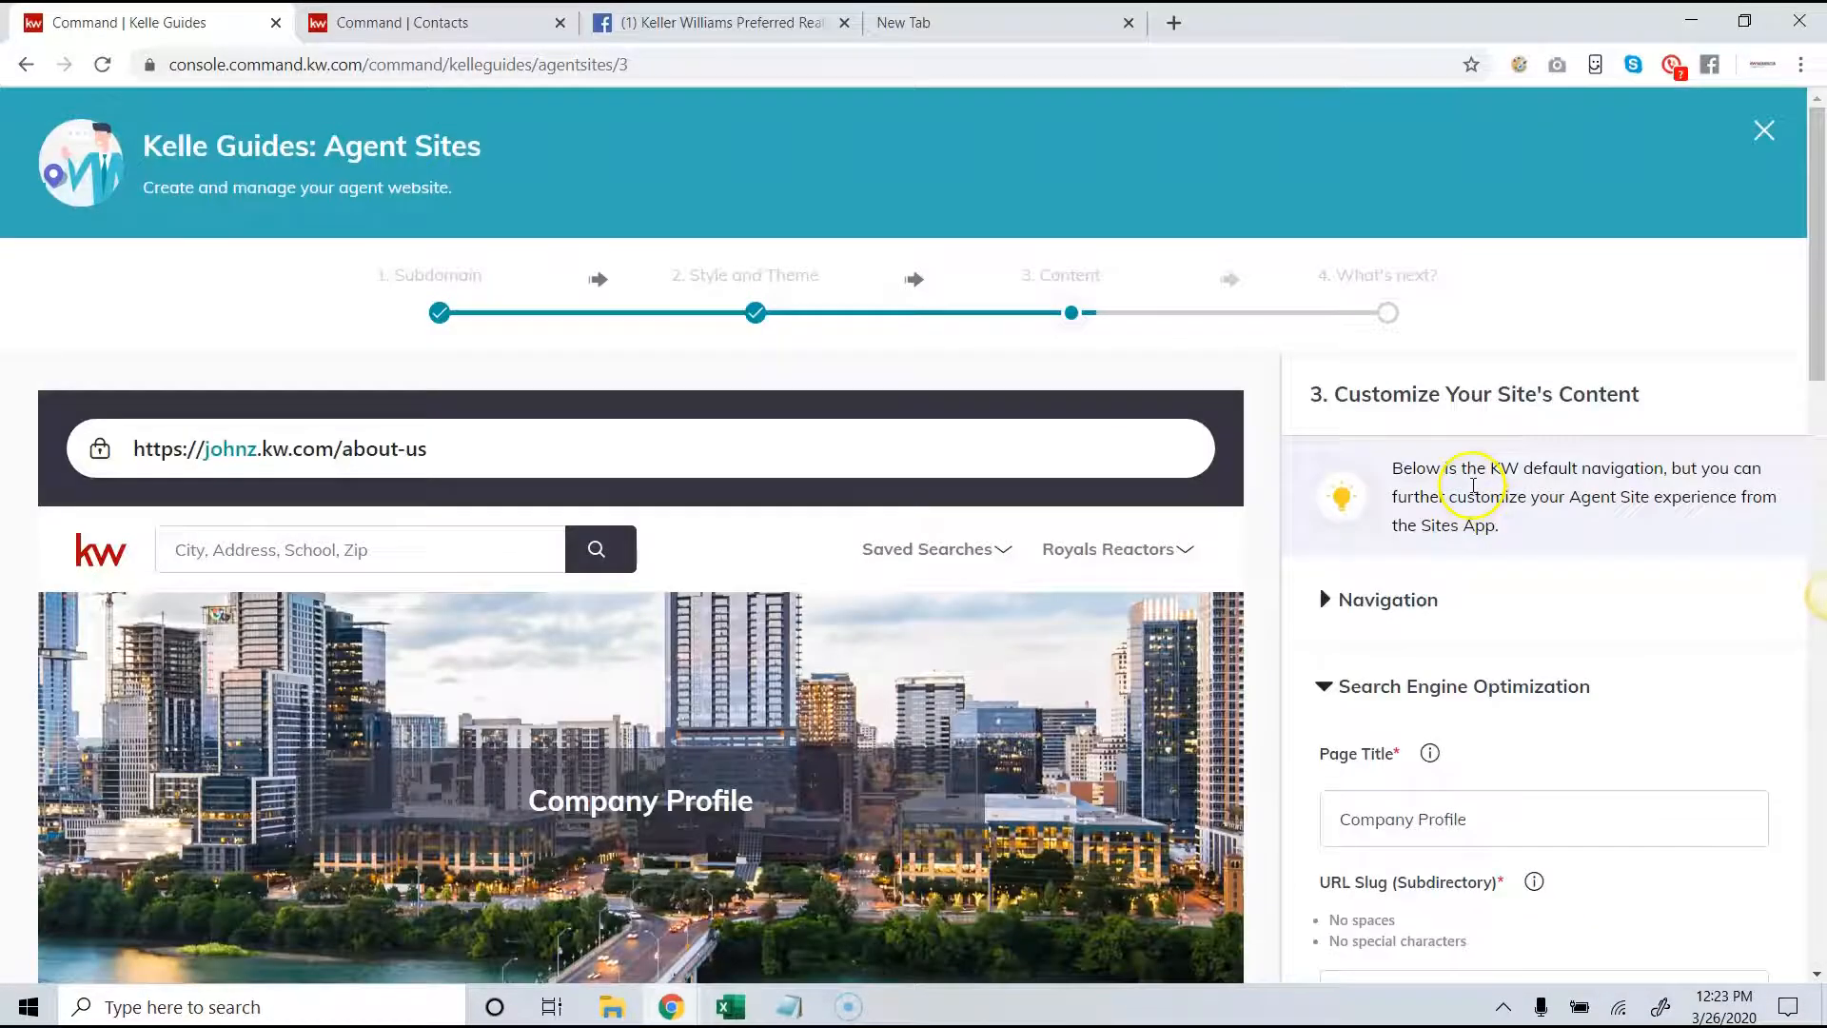
- Examine the About KW page's preview and its founder section in the content stage
{"action": "scroll", "coordinate": [1468, 474], "scroll_direction": "down", "scroll_amount": 2}
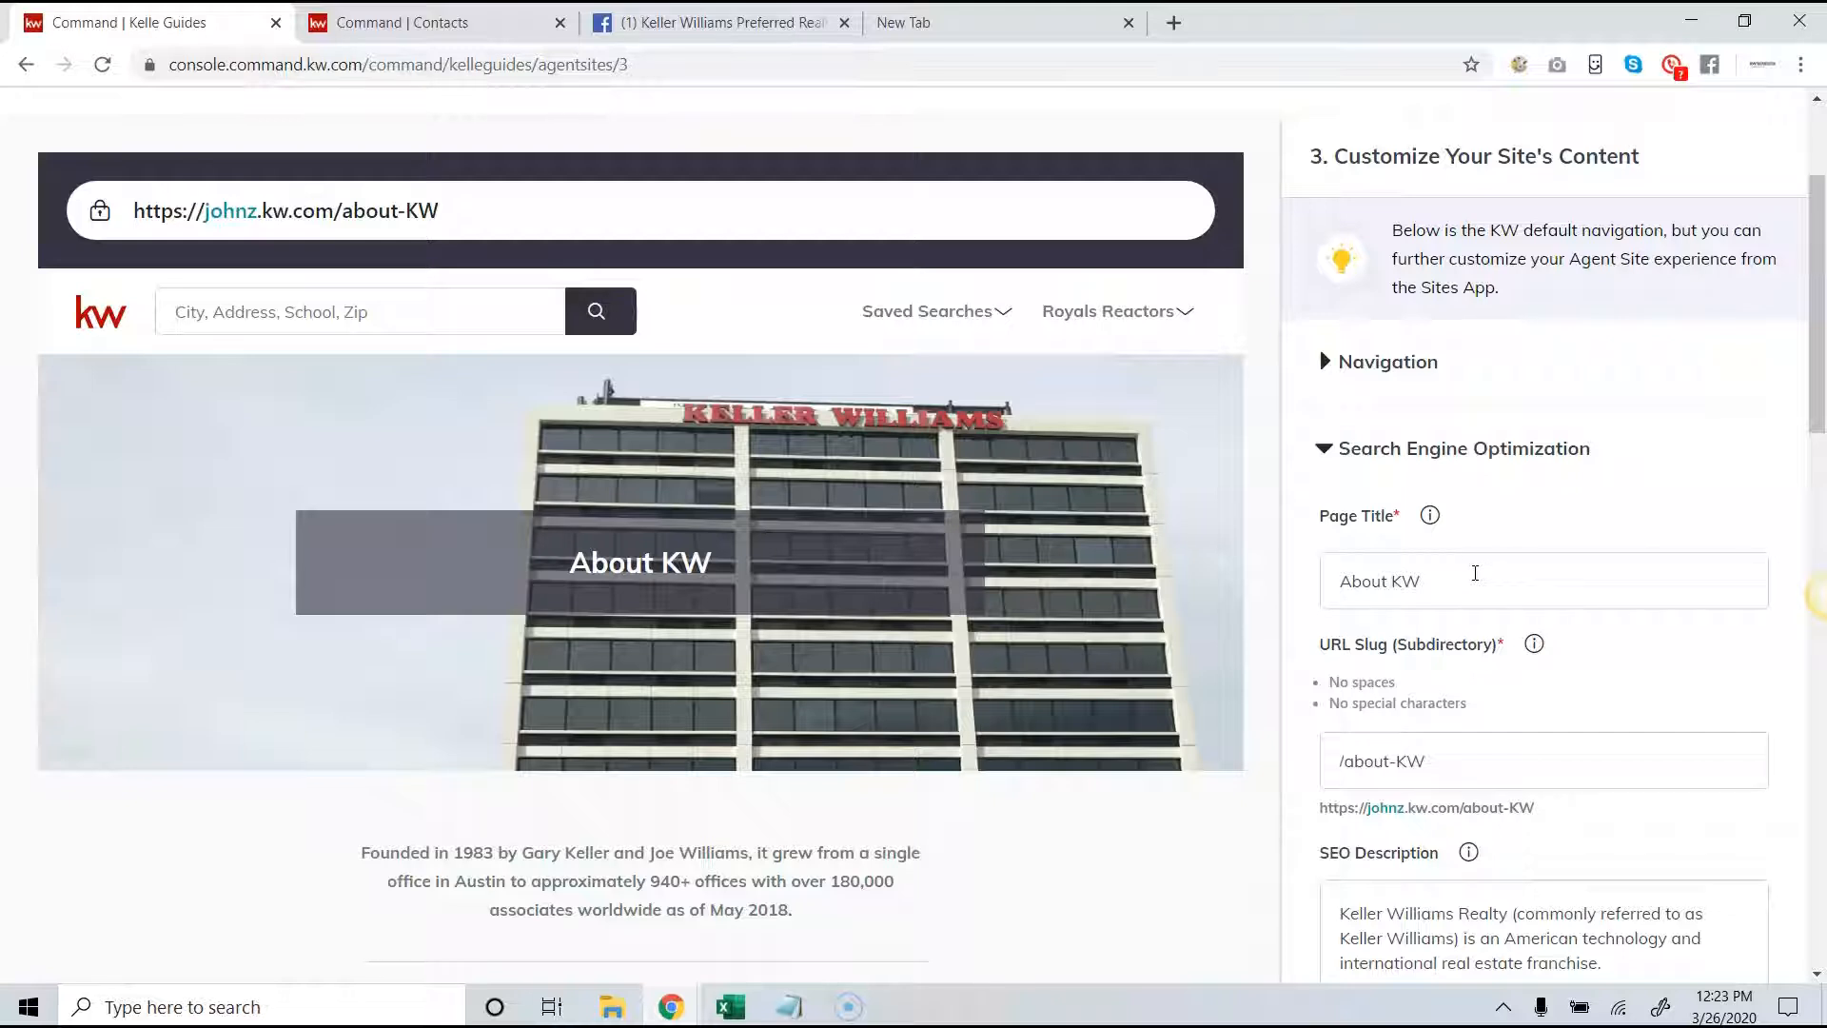
{"action": "scroll", "coordinate": [1474, 574], "scroll_direction": "down", "scroll_amount": 1}
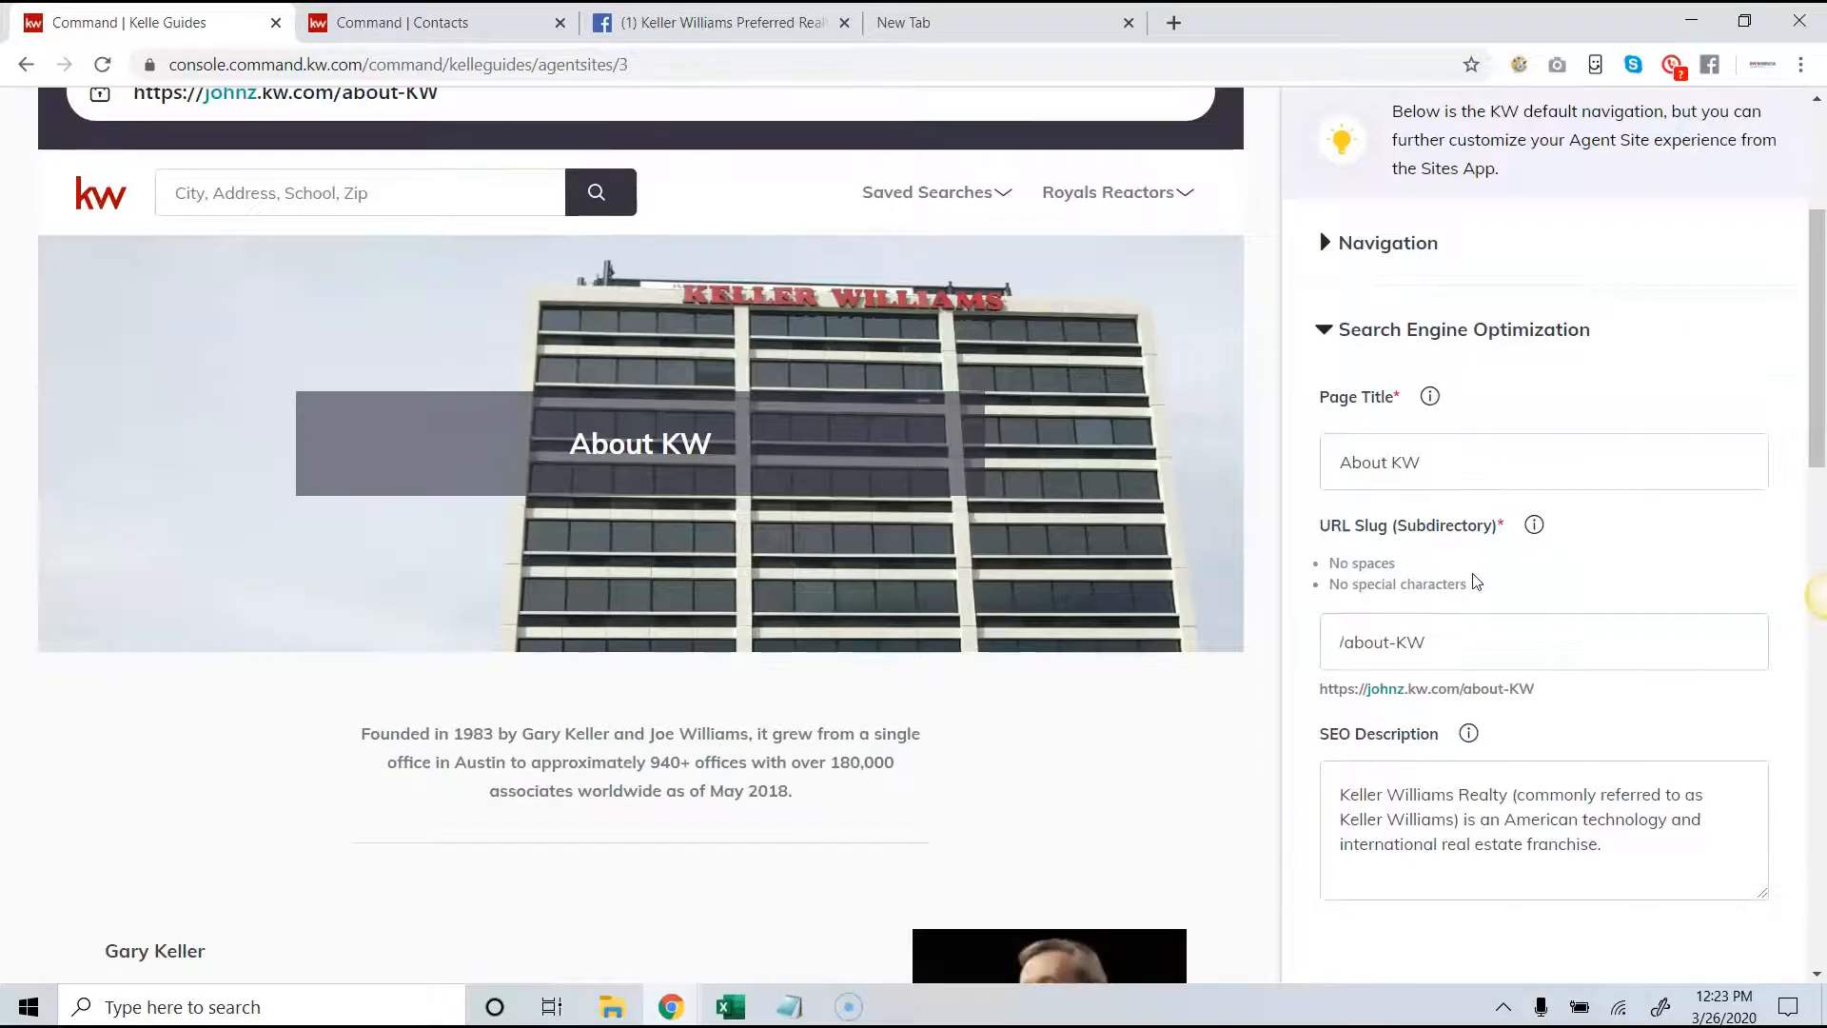
{"action": "scroll", "coordinate": [1075, 718], "scroll_direction": "down", "scroll_amount": 3}
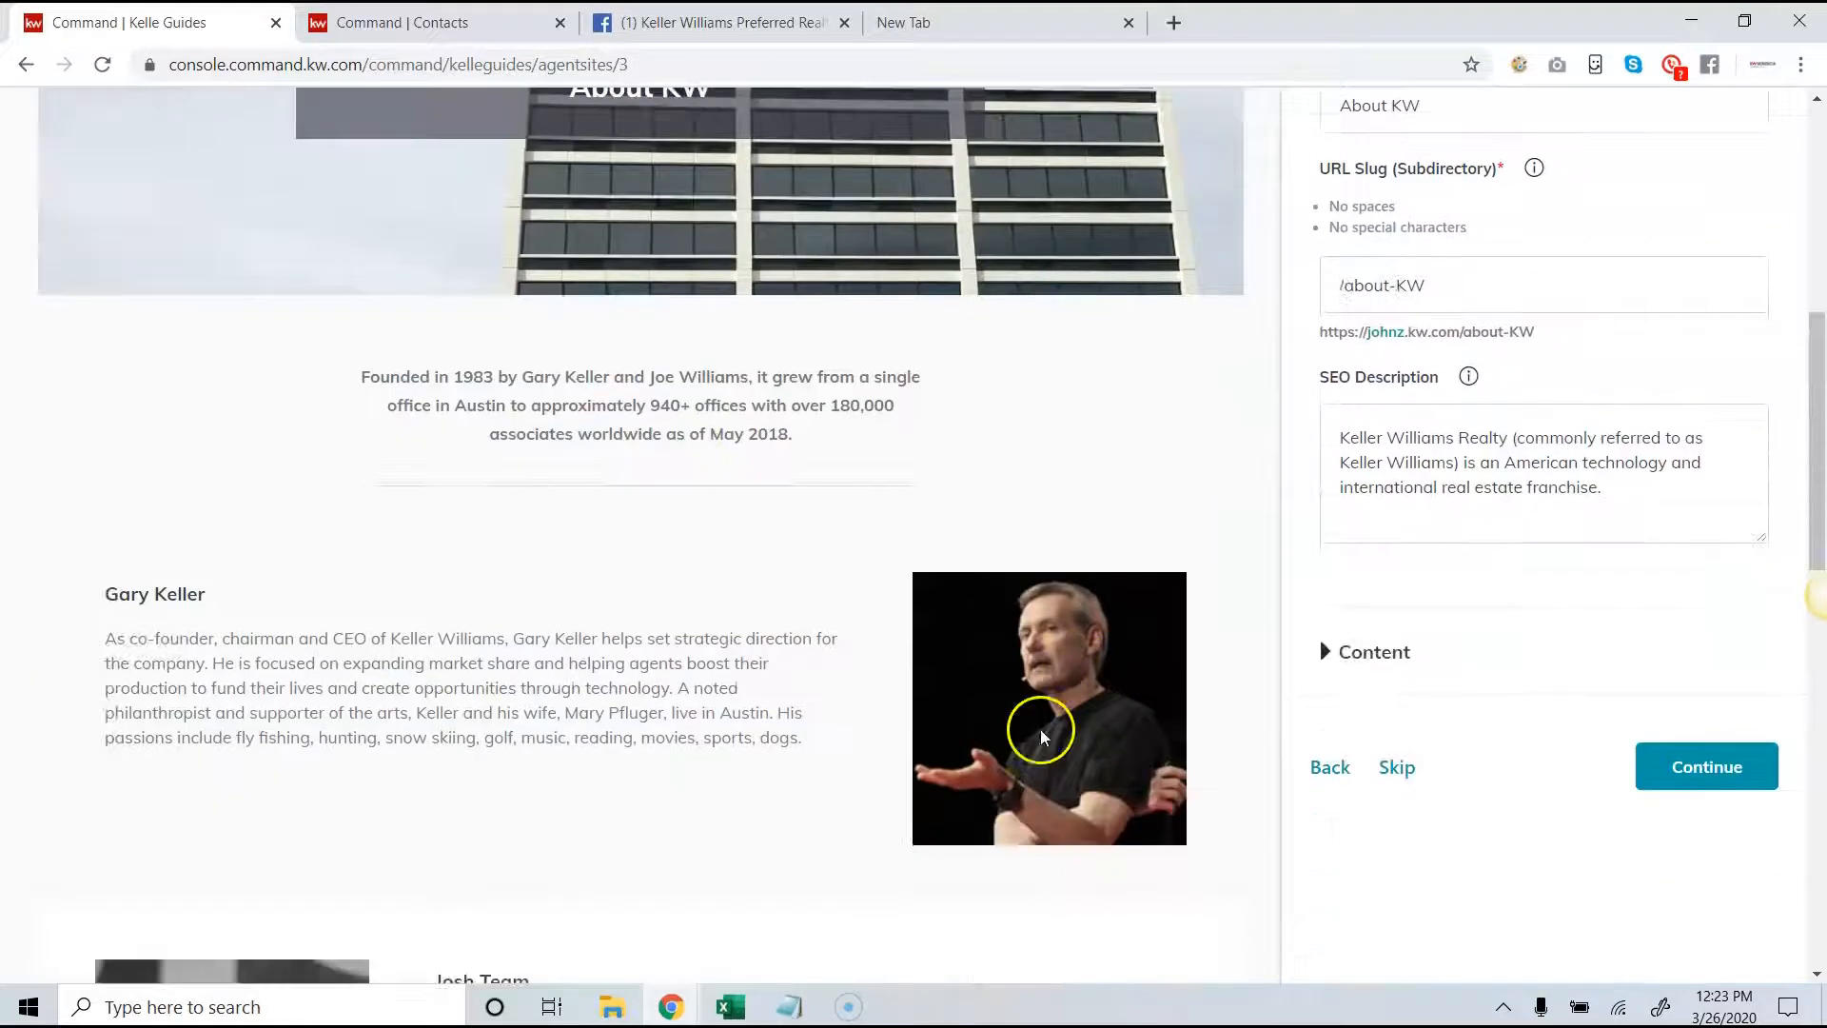
{"action": "right_click", "coordinate": [950, 693]}
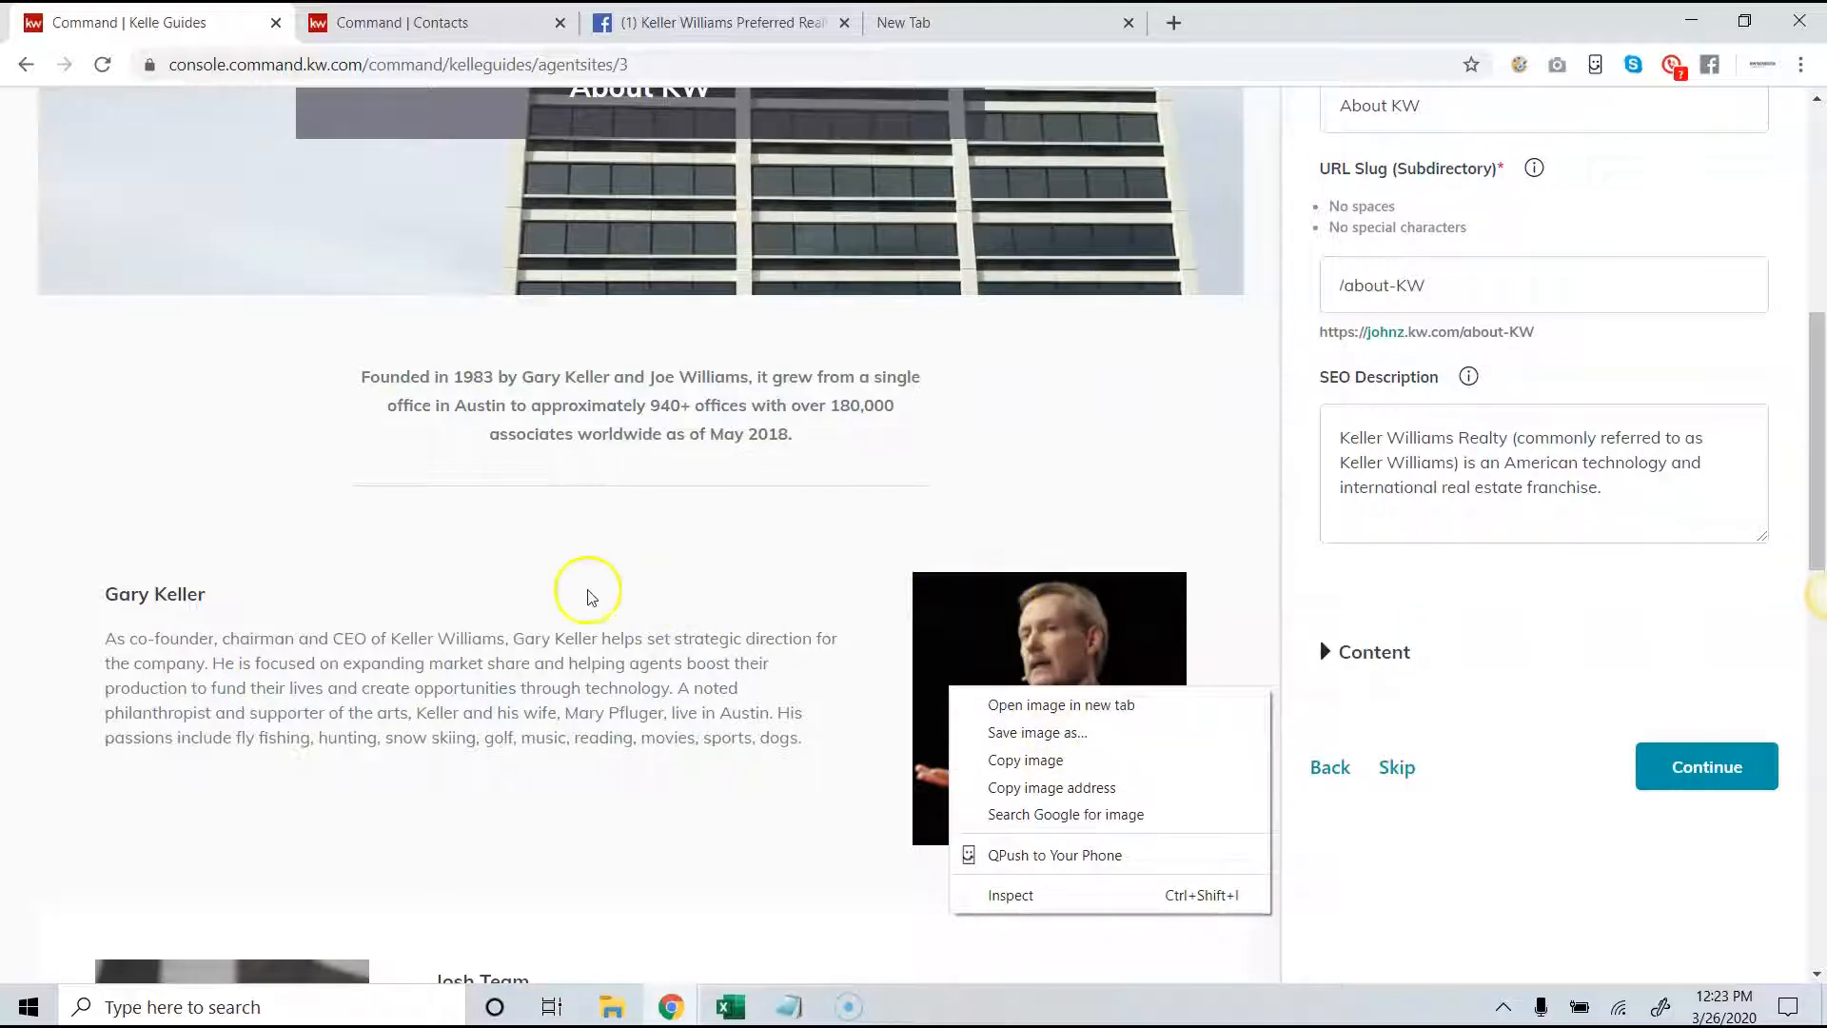
{"action": "scroll", "coordinate": [1304, 561], "scroll_direction": "up", "scroll_amount": 3}
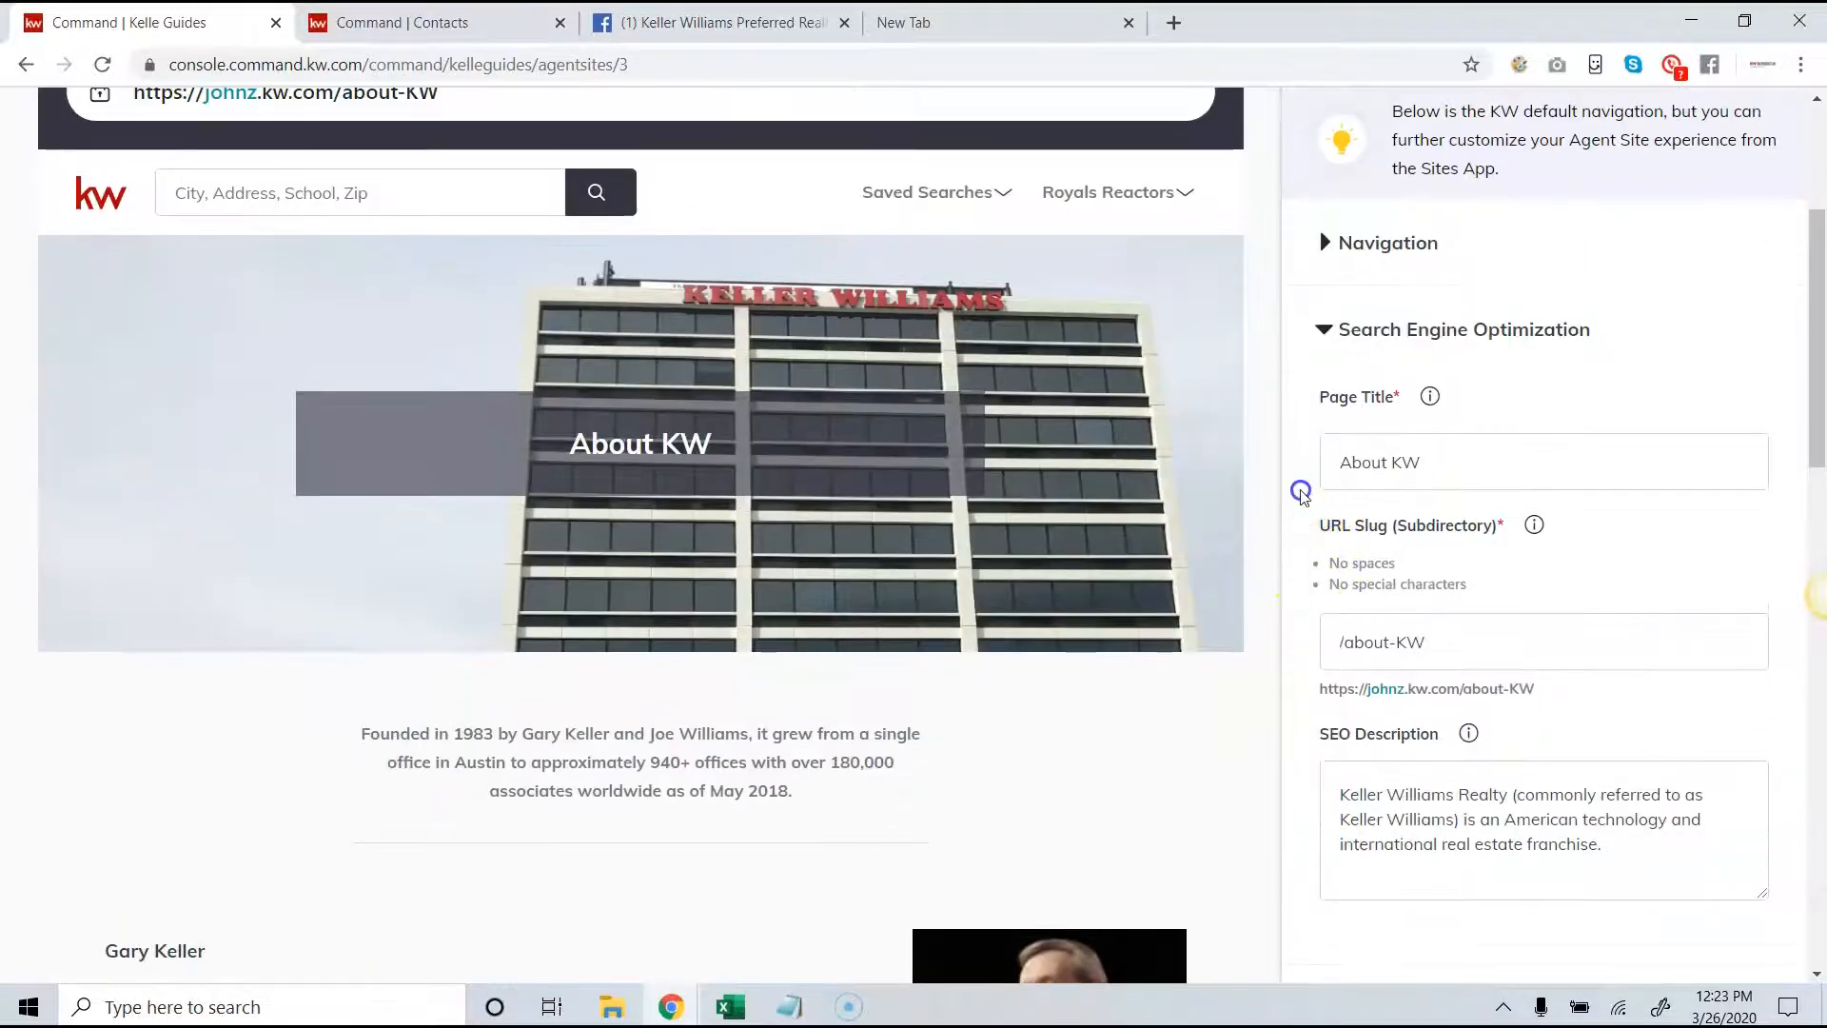
- Examine the About KW page's search engine optimization entries: page title, URL slug and SEO description
{"action": "left_click", "coordinate": [1441, 466]}
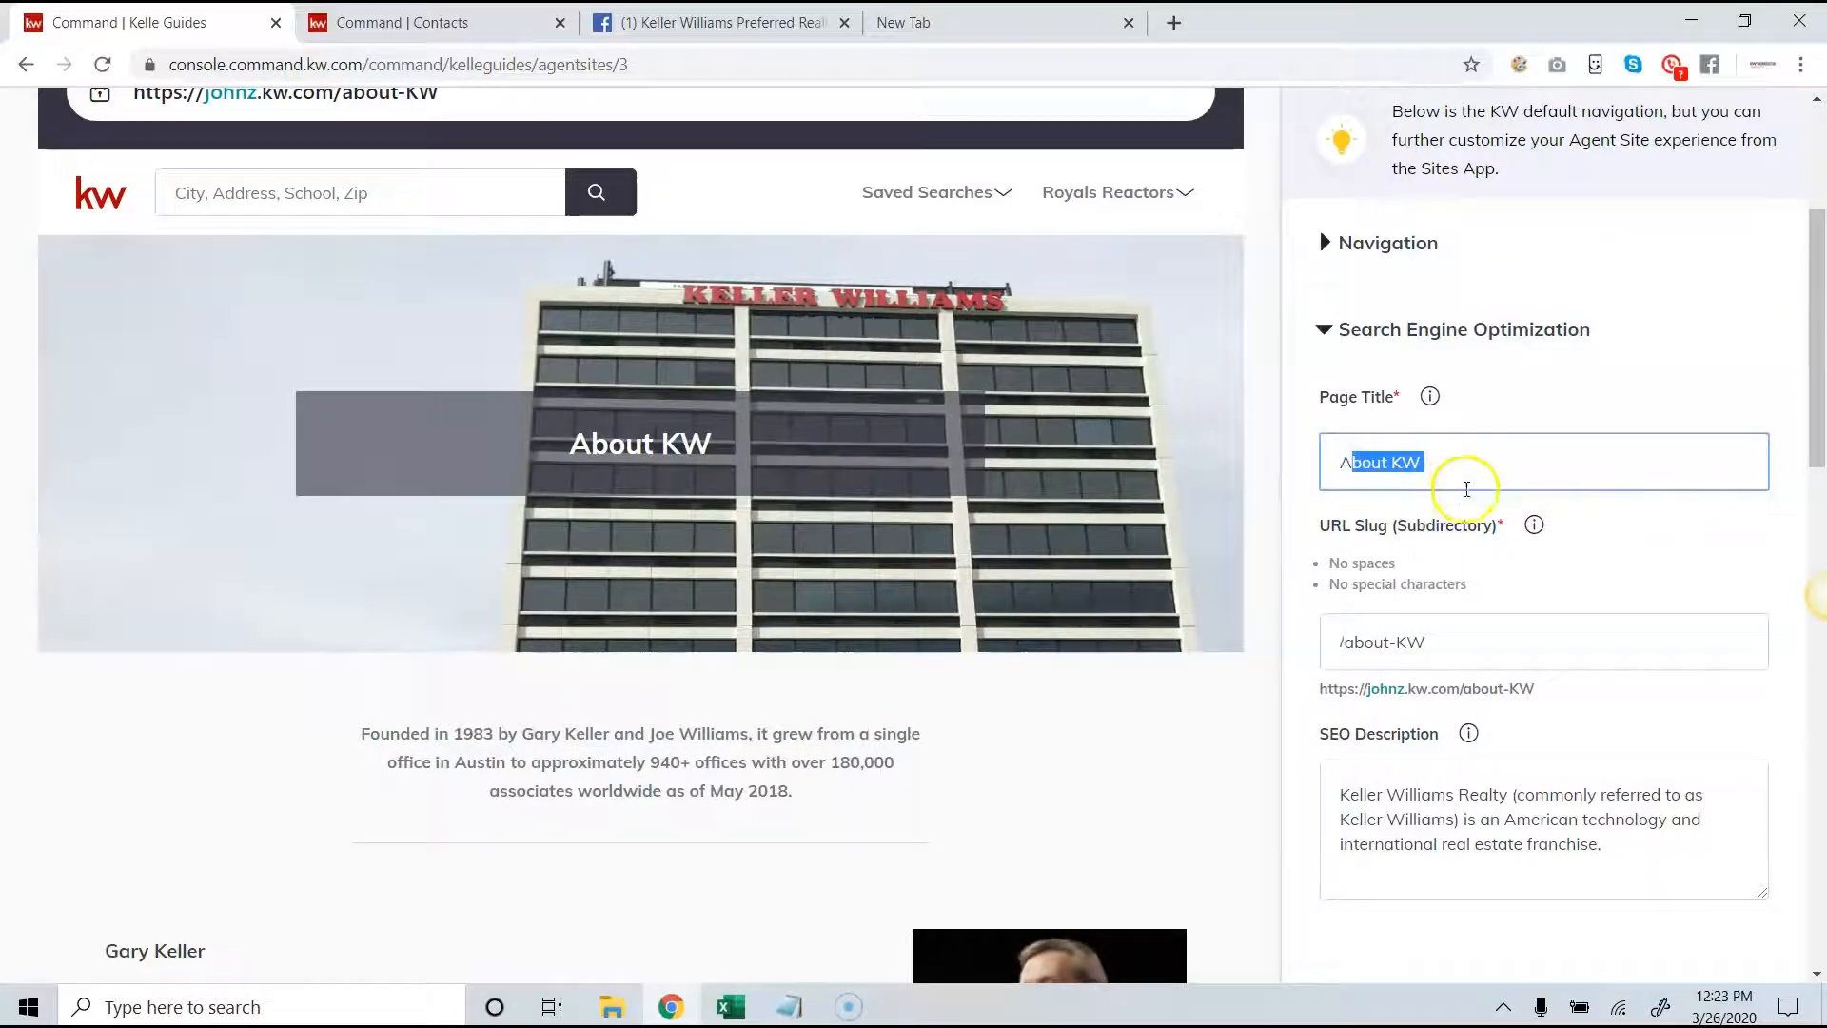
{"action": "left_click", "coordinate": [1463, 468]}
{"action": "scroll", "coordinate": [1456, 485], "scroll_direction": "up", "scroll_amount": 1}
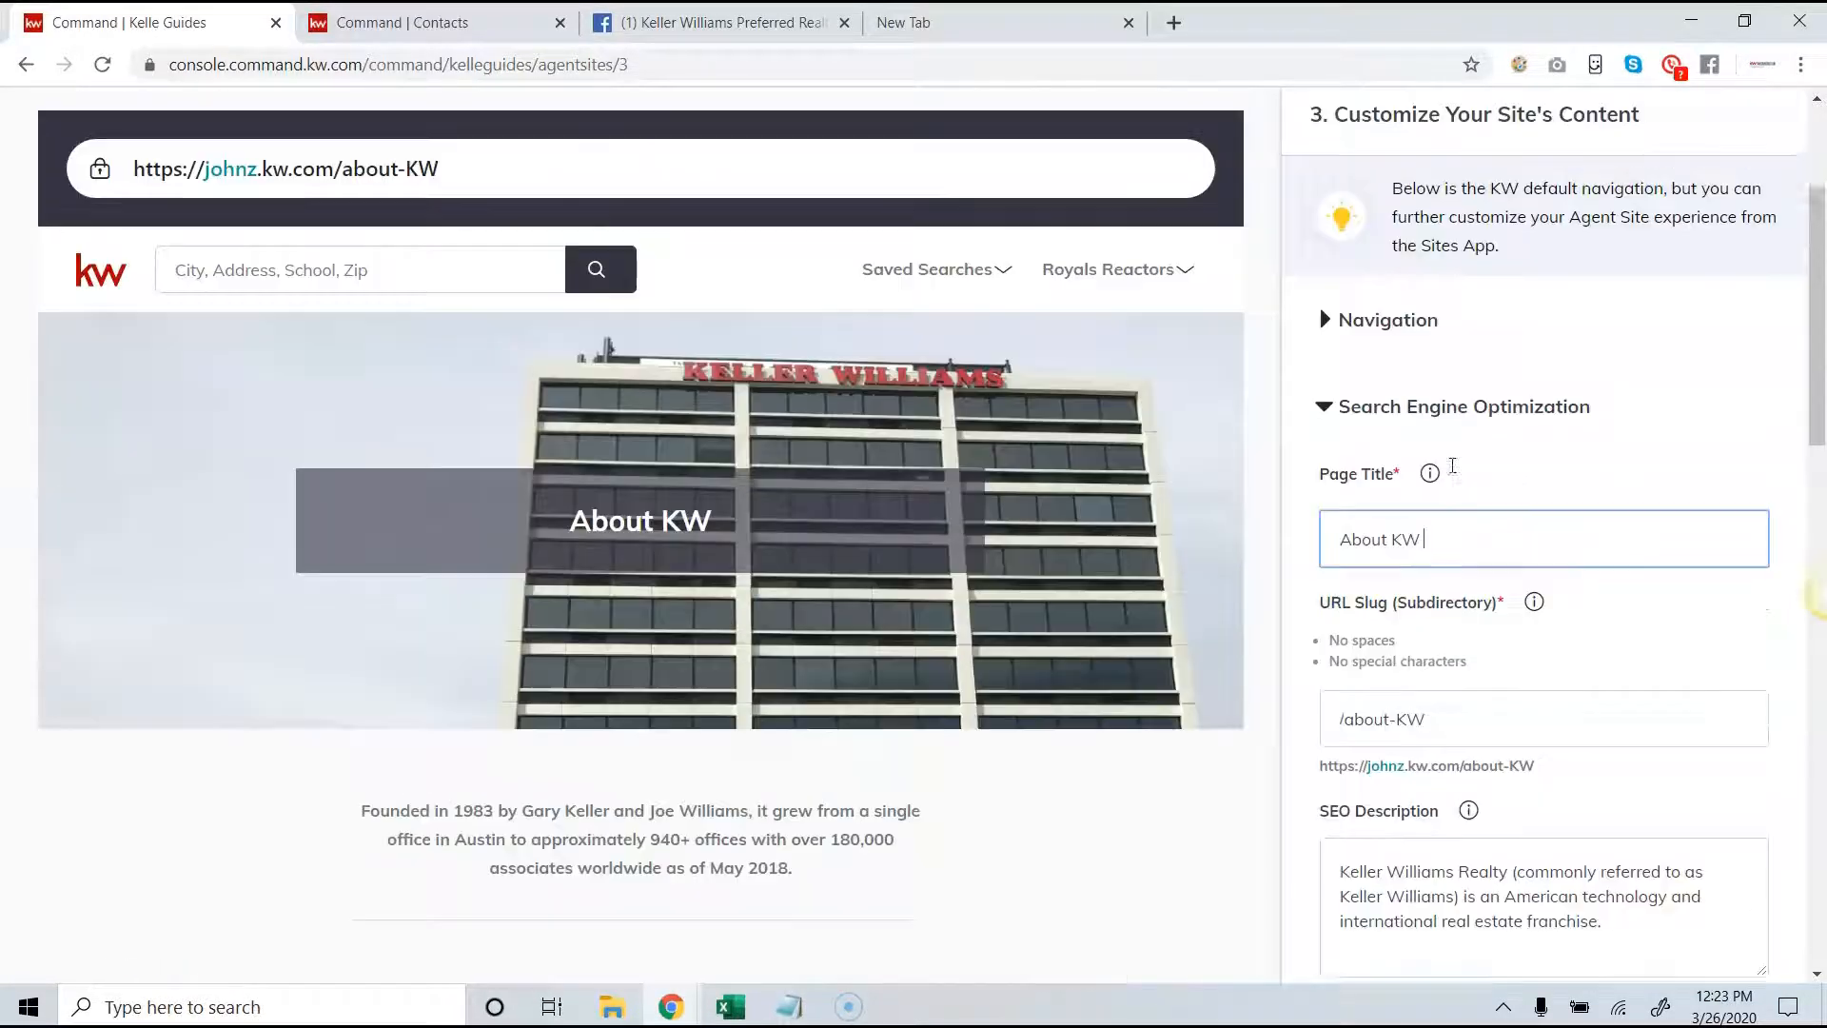
{"action": "scroll", "coordinate": [1485, 485], "scroll_direction": "down", "scroll_amount": 1}
{"action": "scroll", "coordinate": [1460, 567], "scroll_direction": "down", "scroll_amount": 1}
{"action": "left_click", "coordinate": [1439, 527]}
{"action": "left_click_drag", "start_coordinate": [1407, 576], "coordinate": [1385, 575]}
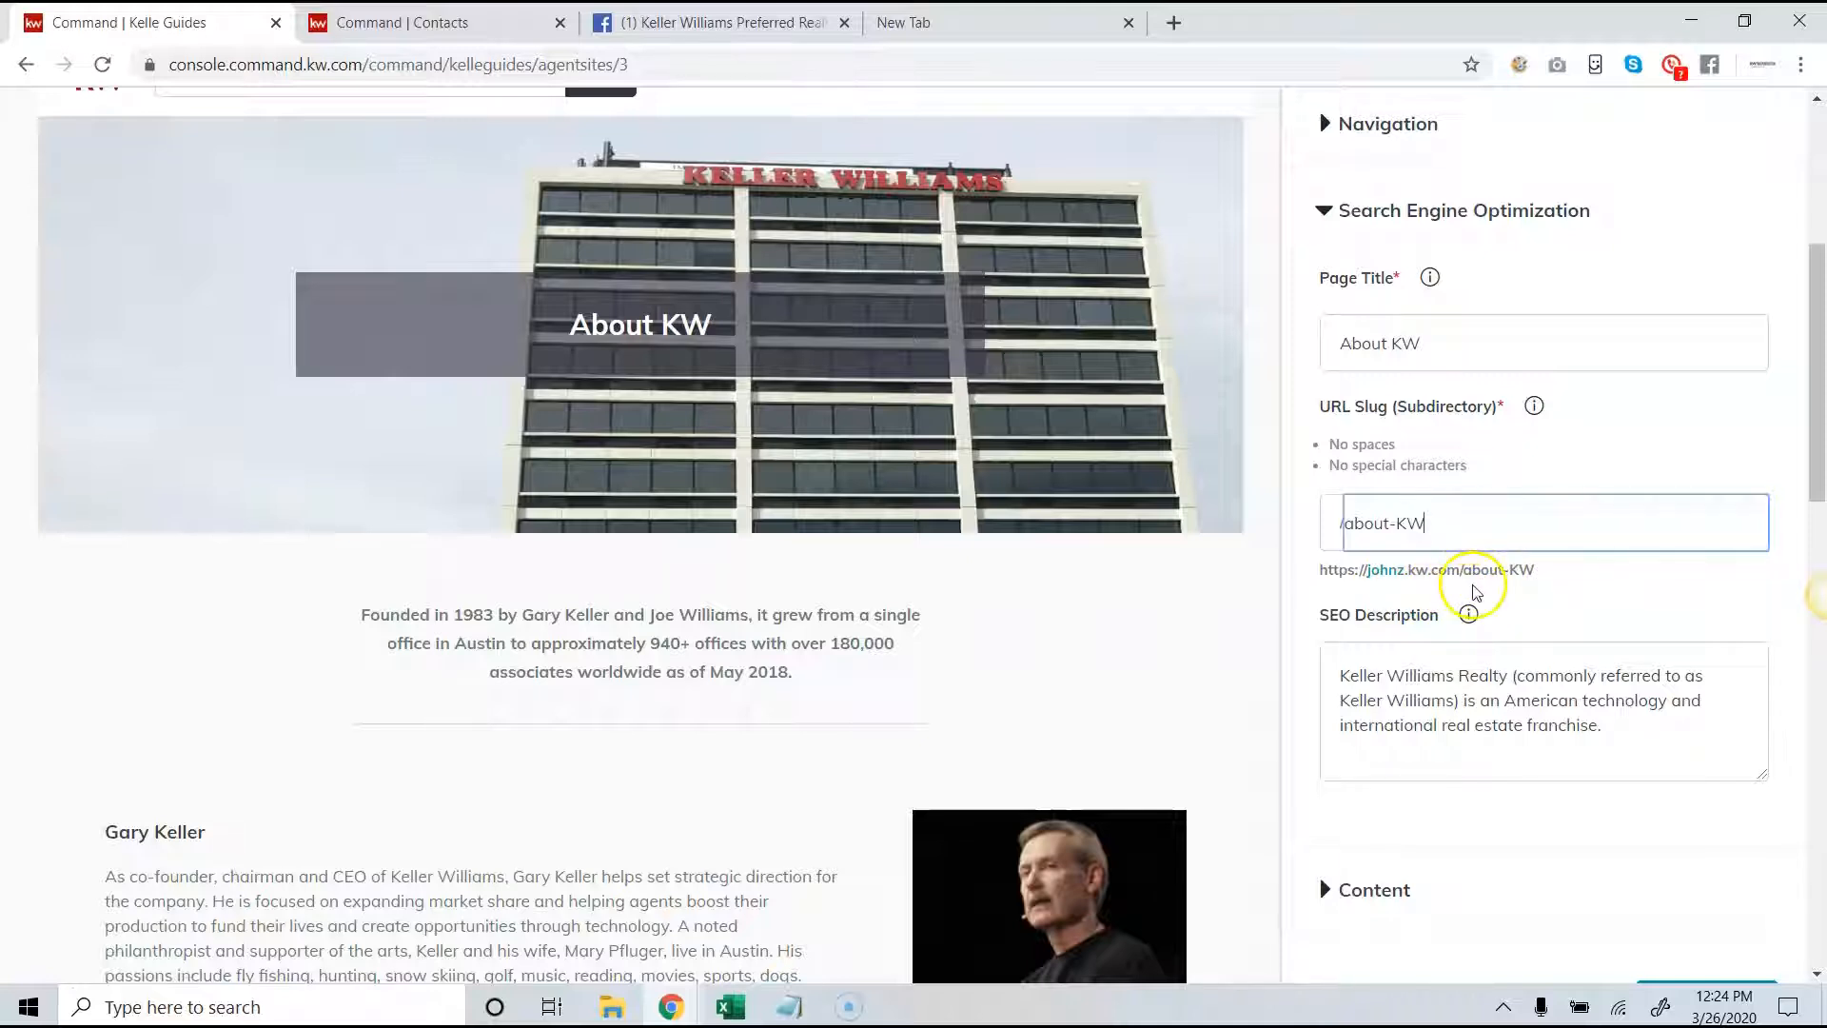
{"action": "left_click_drag", "start_coordinate": [1605, 726], "coordinate": [1353, 670]}
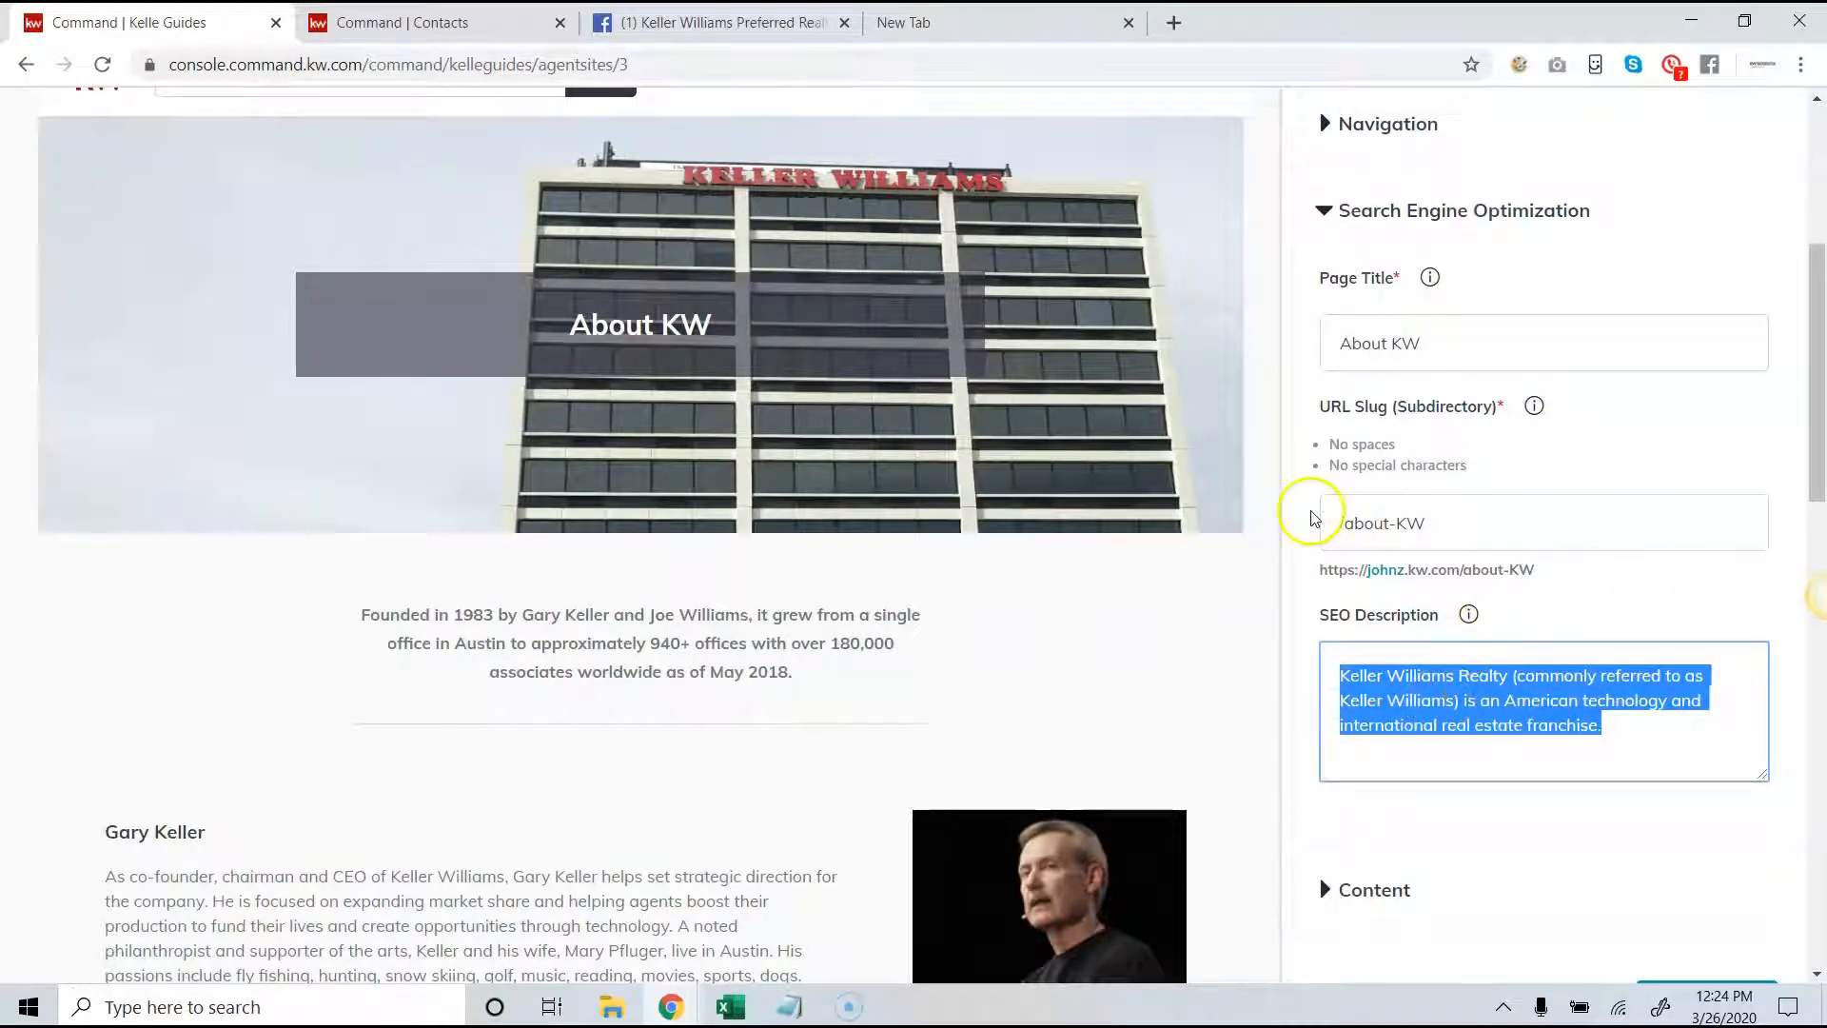
- Review the About KW page's content fields, from intro paragraph through both sections to the footer, and continue to the About Me page
{"action": "scroll", "coordinate": [1328, 504], "scroll_direction": "down", "scroll_amount": 5}
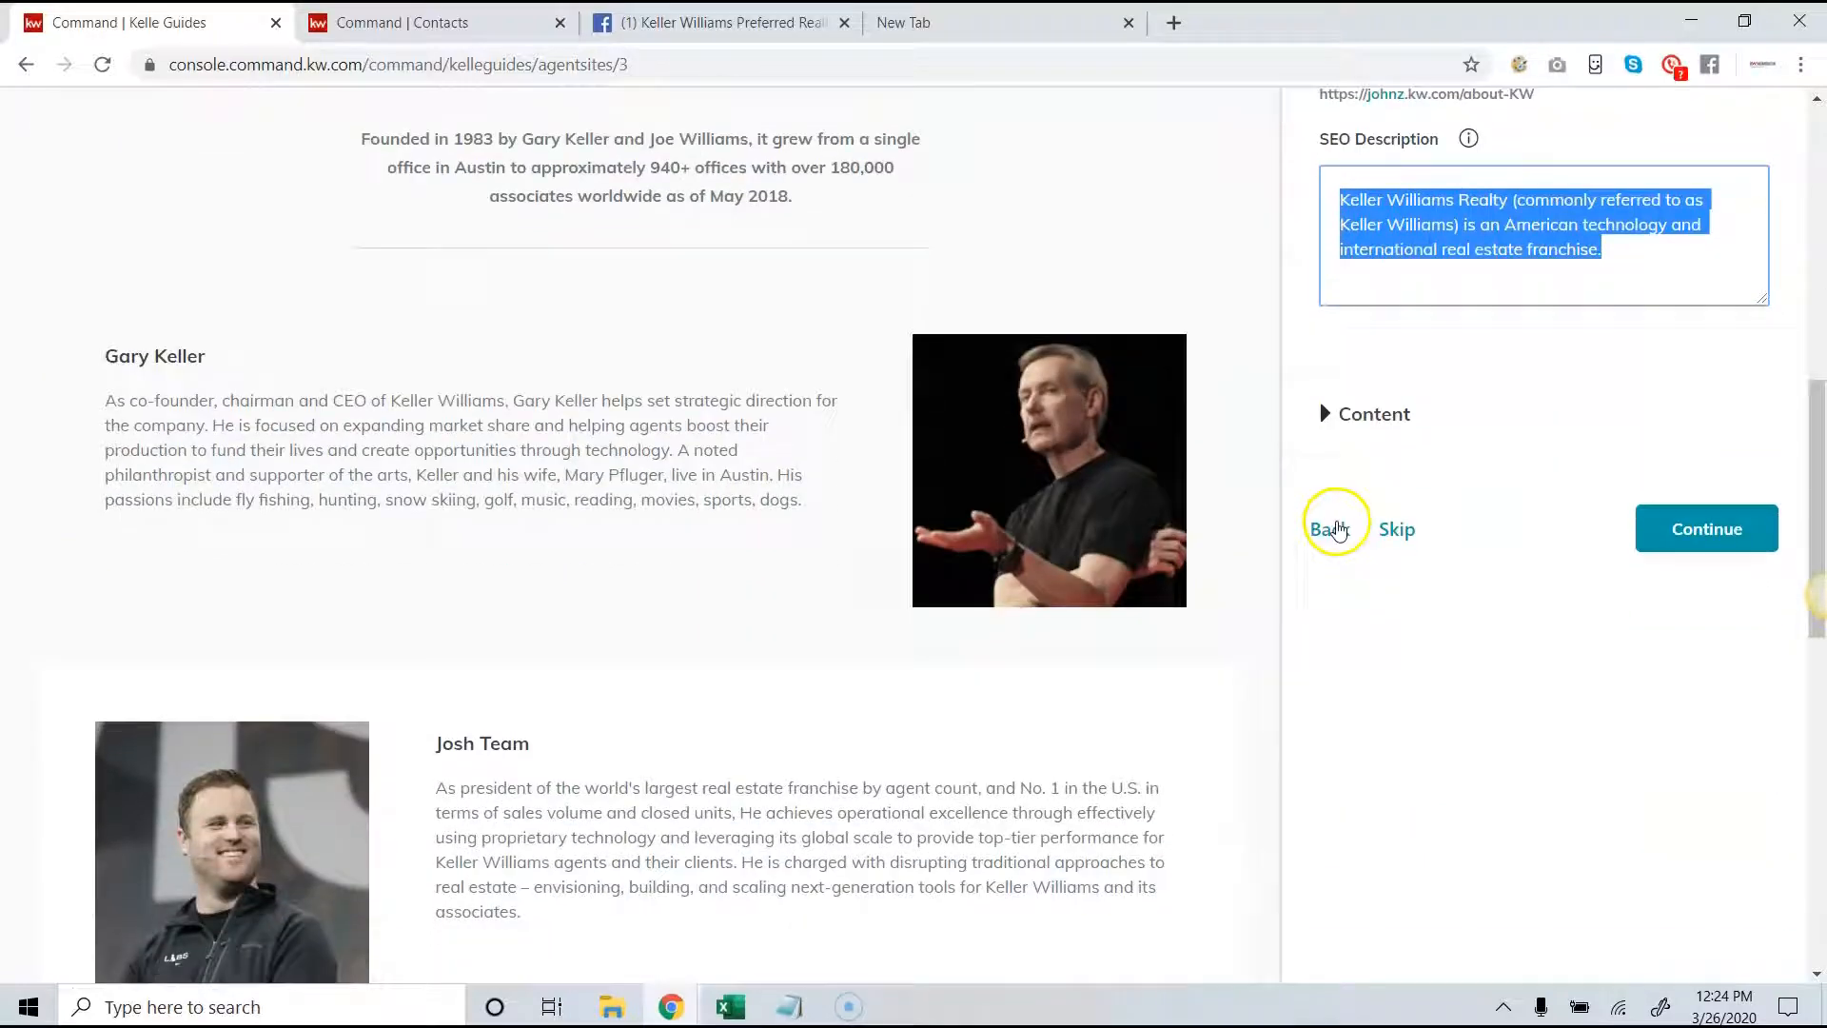
{"action": "left_click", "coordinate": [1366, 413]}
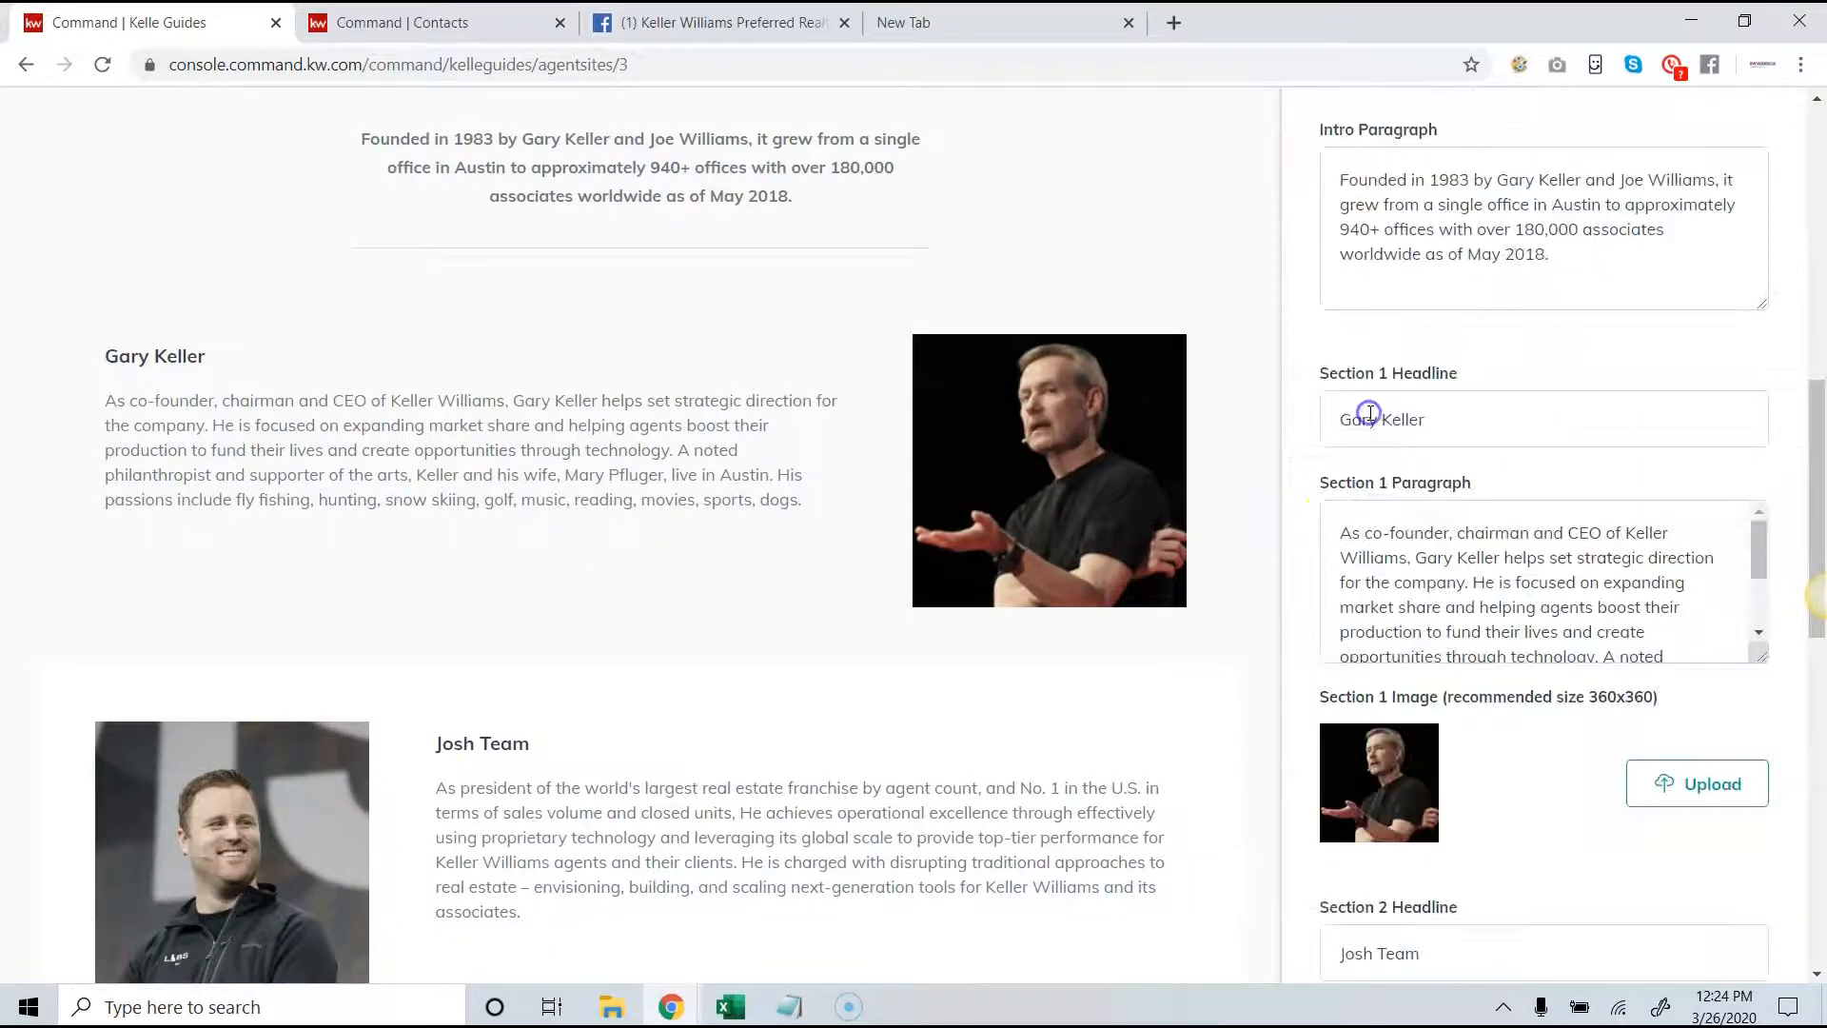
{"action": "left_click", "coordinate": [1448, 411]}
{"action": "left_click", "coordinate": [1450, 422]}
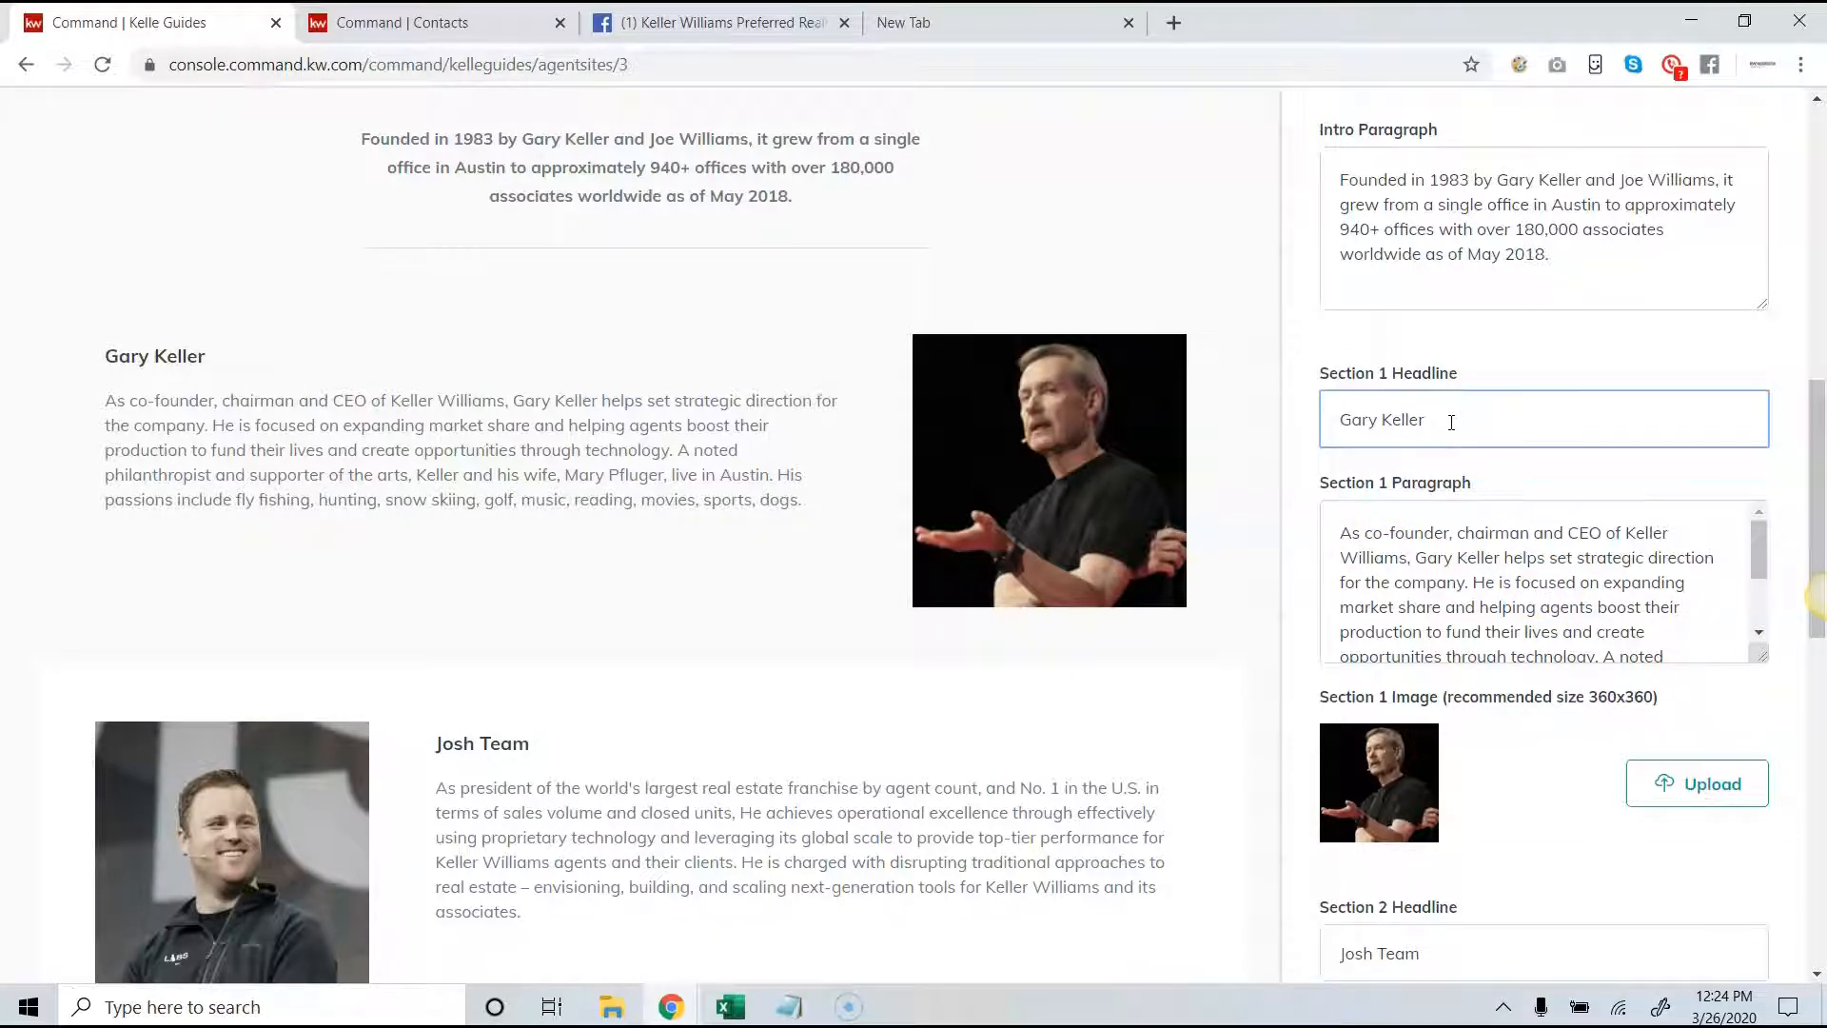
{"action": "scroll", "coordinate": [1456, 447], "scroll_direction": "down", "scroll_amount": 7}
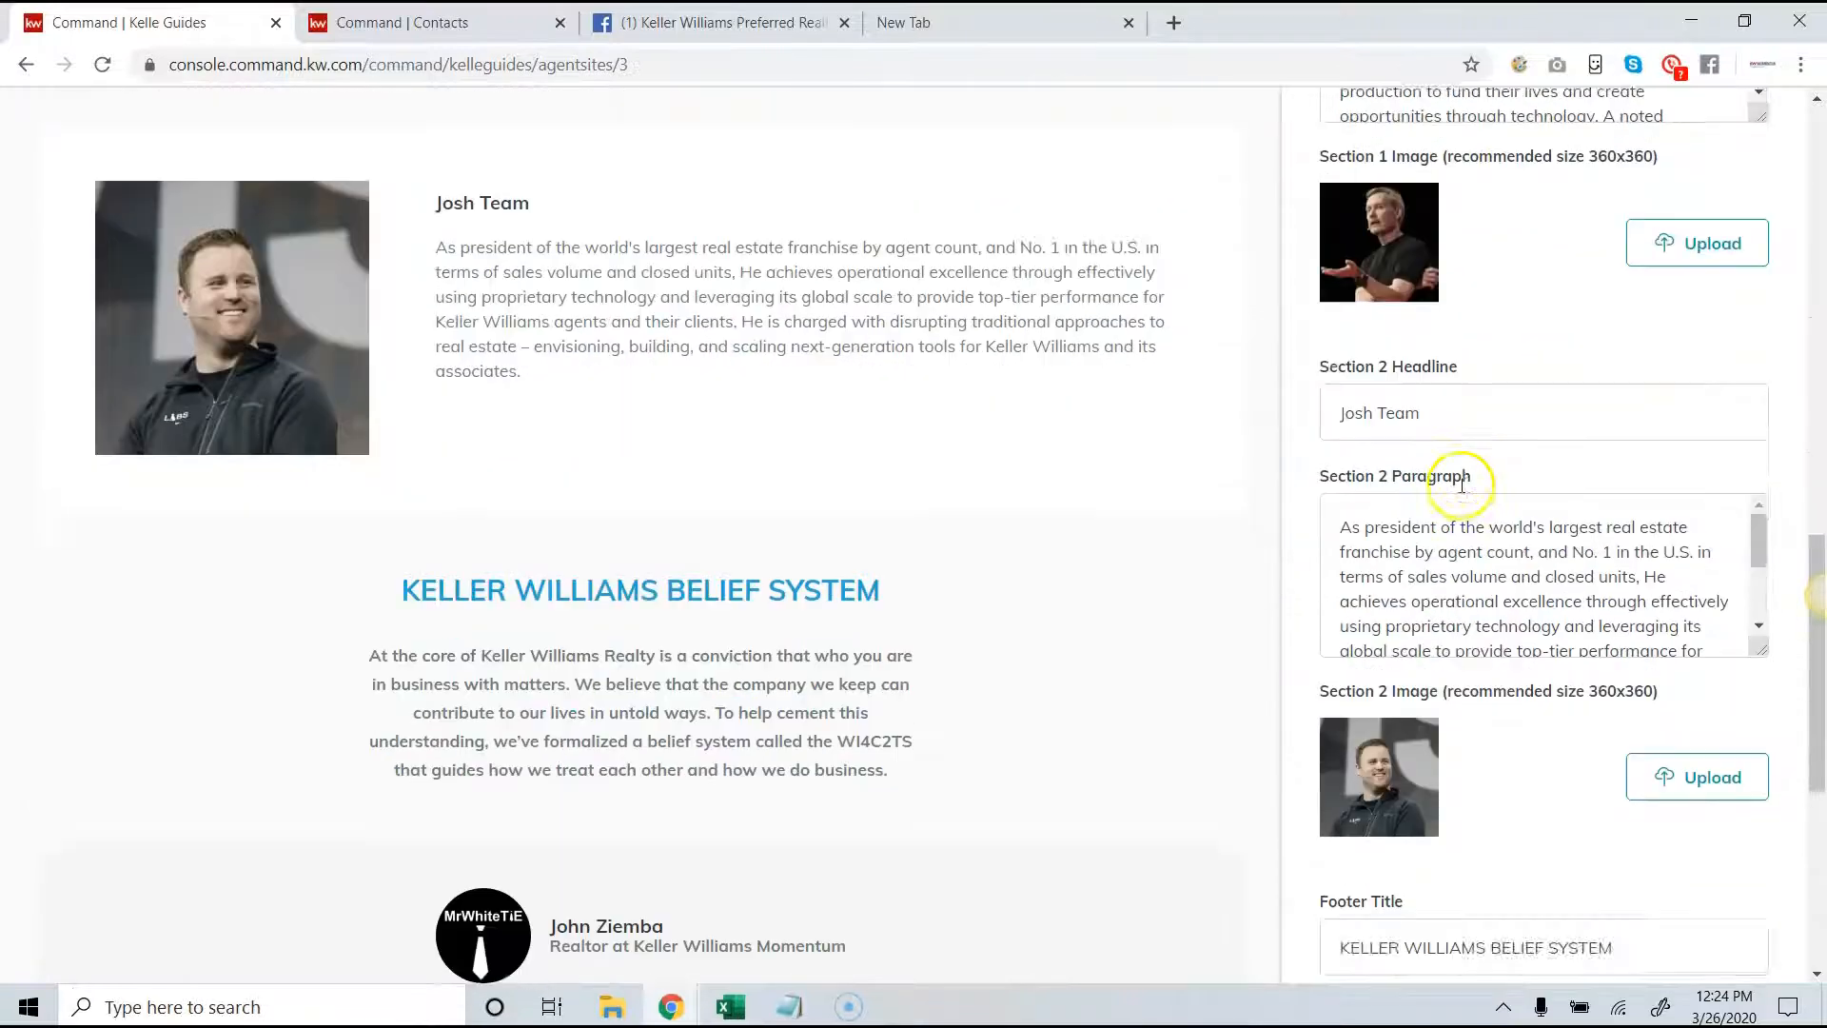
{"action": "scroll", "coordinate": [1463, 491], "scroll_direction": "down", "scroll_amount": 3}
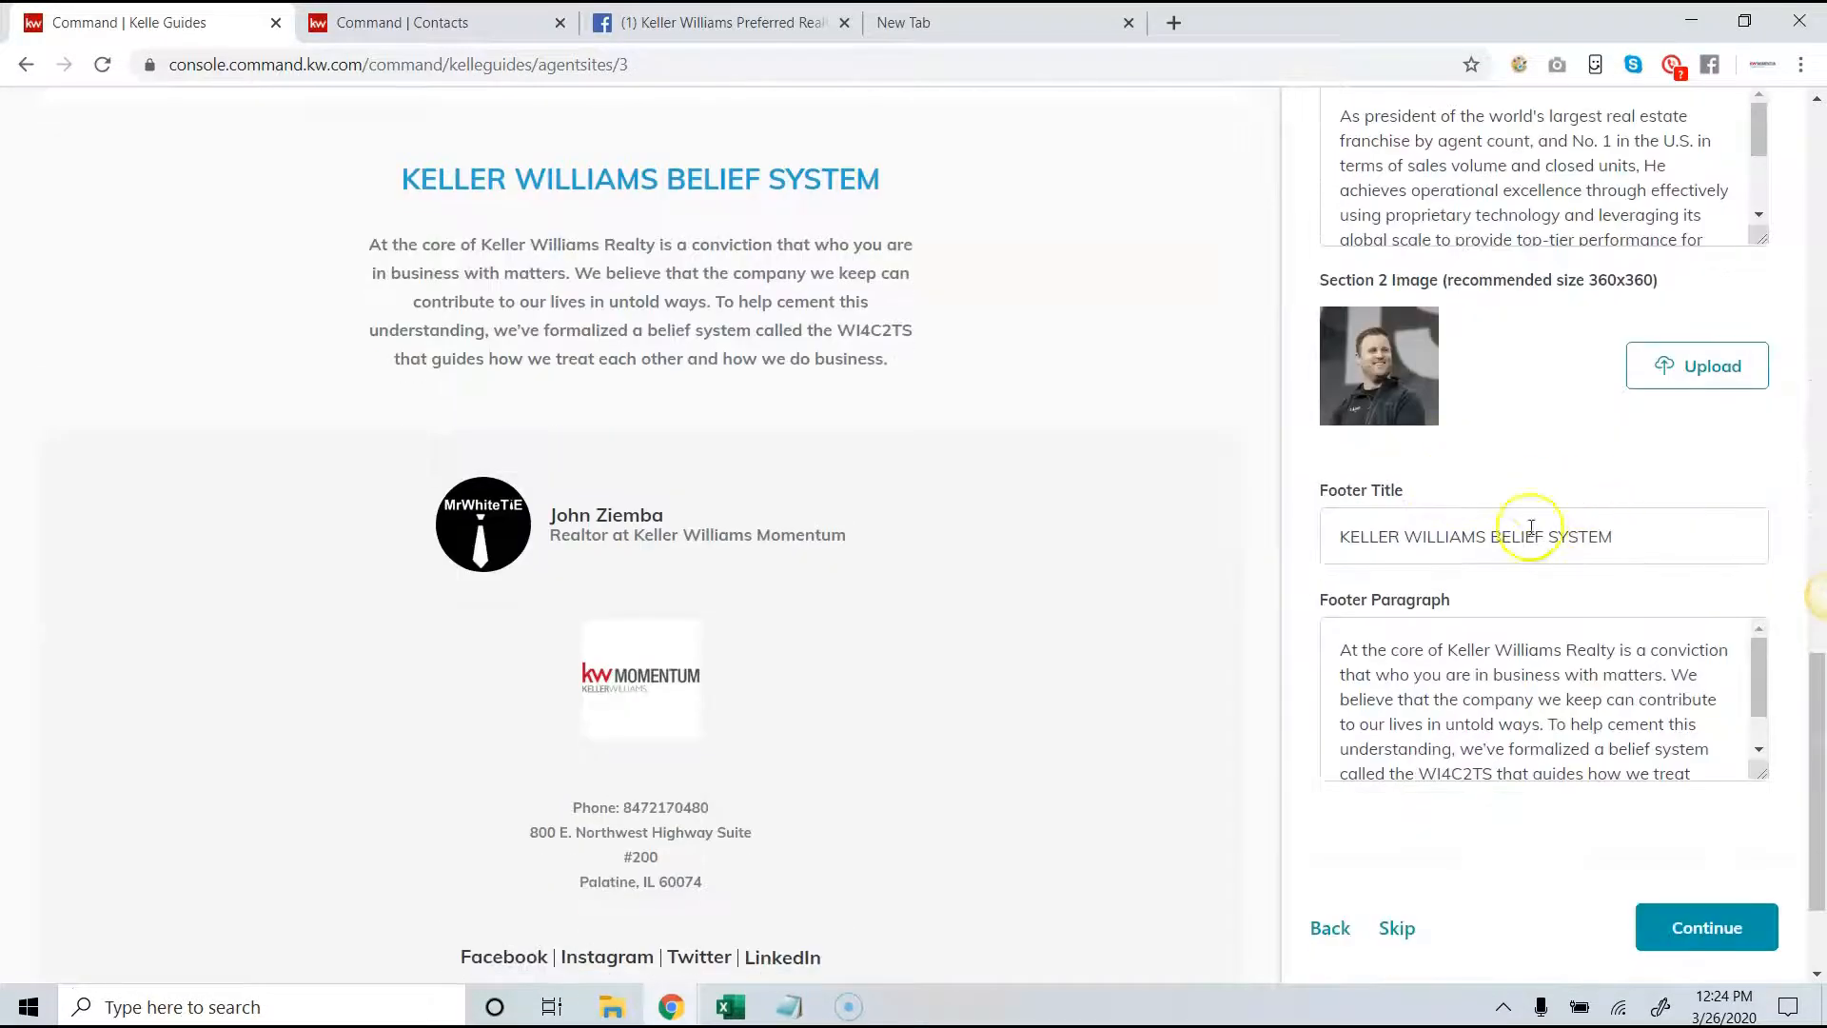
{"action": "scroll", "coordinate": [1360, 539], "scroll_direction": "down", "scroll_amount": 2}
{"action": "scroll", "coordinate": [1358, 522], "scroll_direction": "down", "scroll_amount": 1}
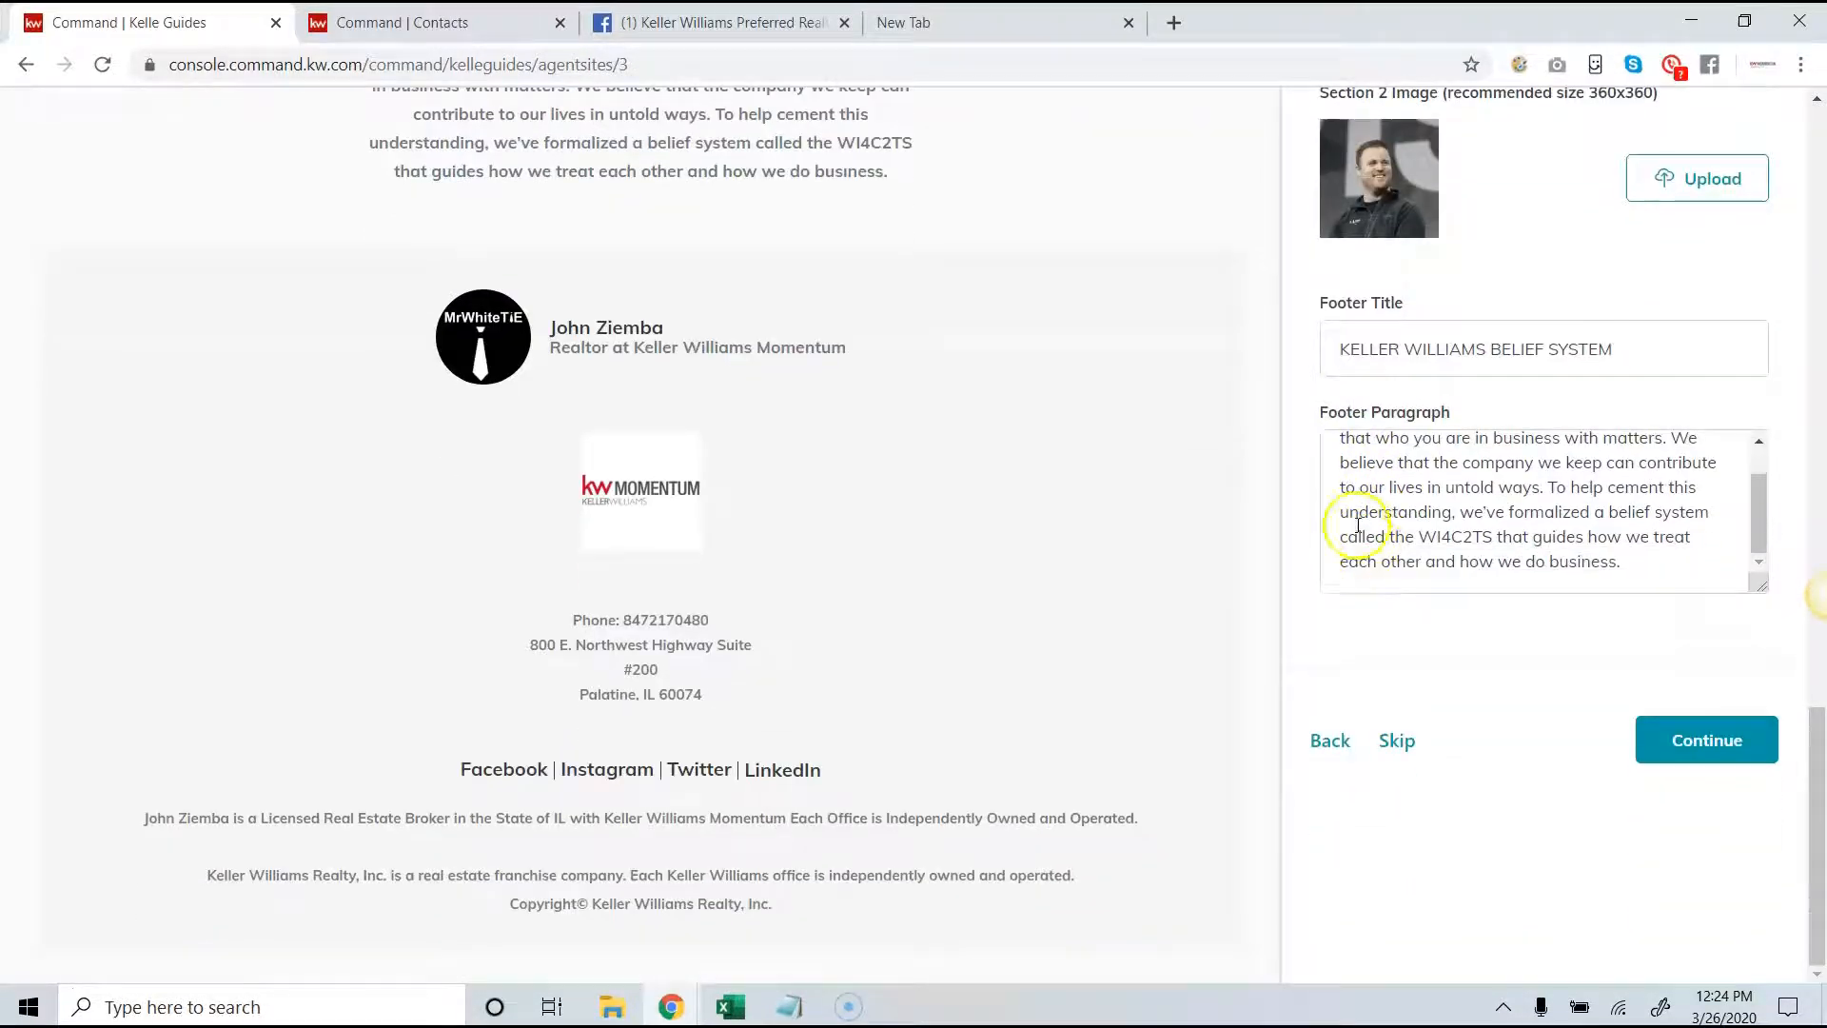
{"action": "scroll", "coordinate": [1489, 428], "scroll_direction": "up", "scroll_amount": 10}
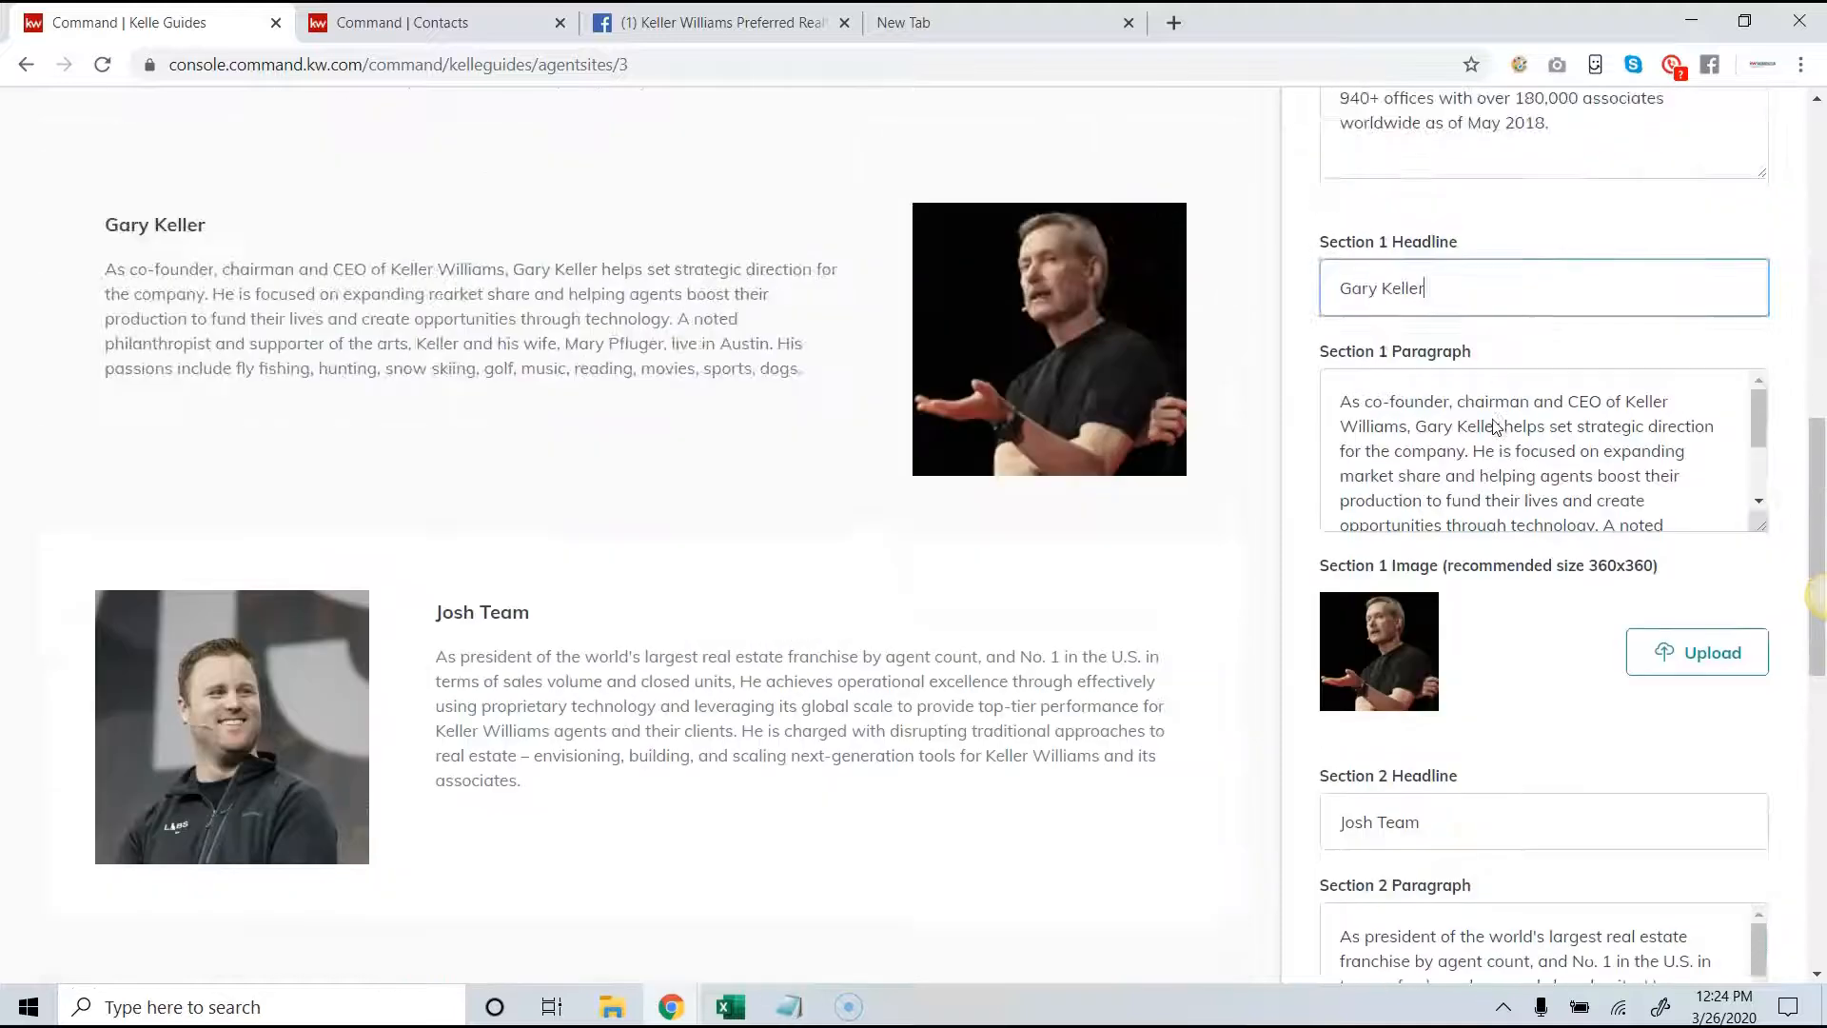
{"action": "scroll", "coordinate": [1492, 426], "scroll_direction": "up", "scroll_amount": 4}
{"action": "scroll", "coordinate": [1492, 426], "scroll_direction": "down", "scroll_amount": 14}
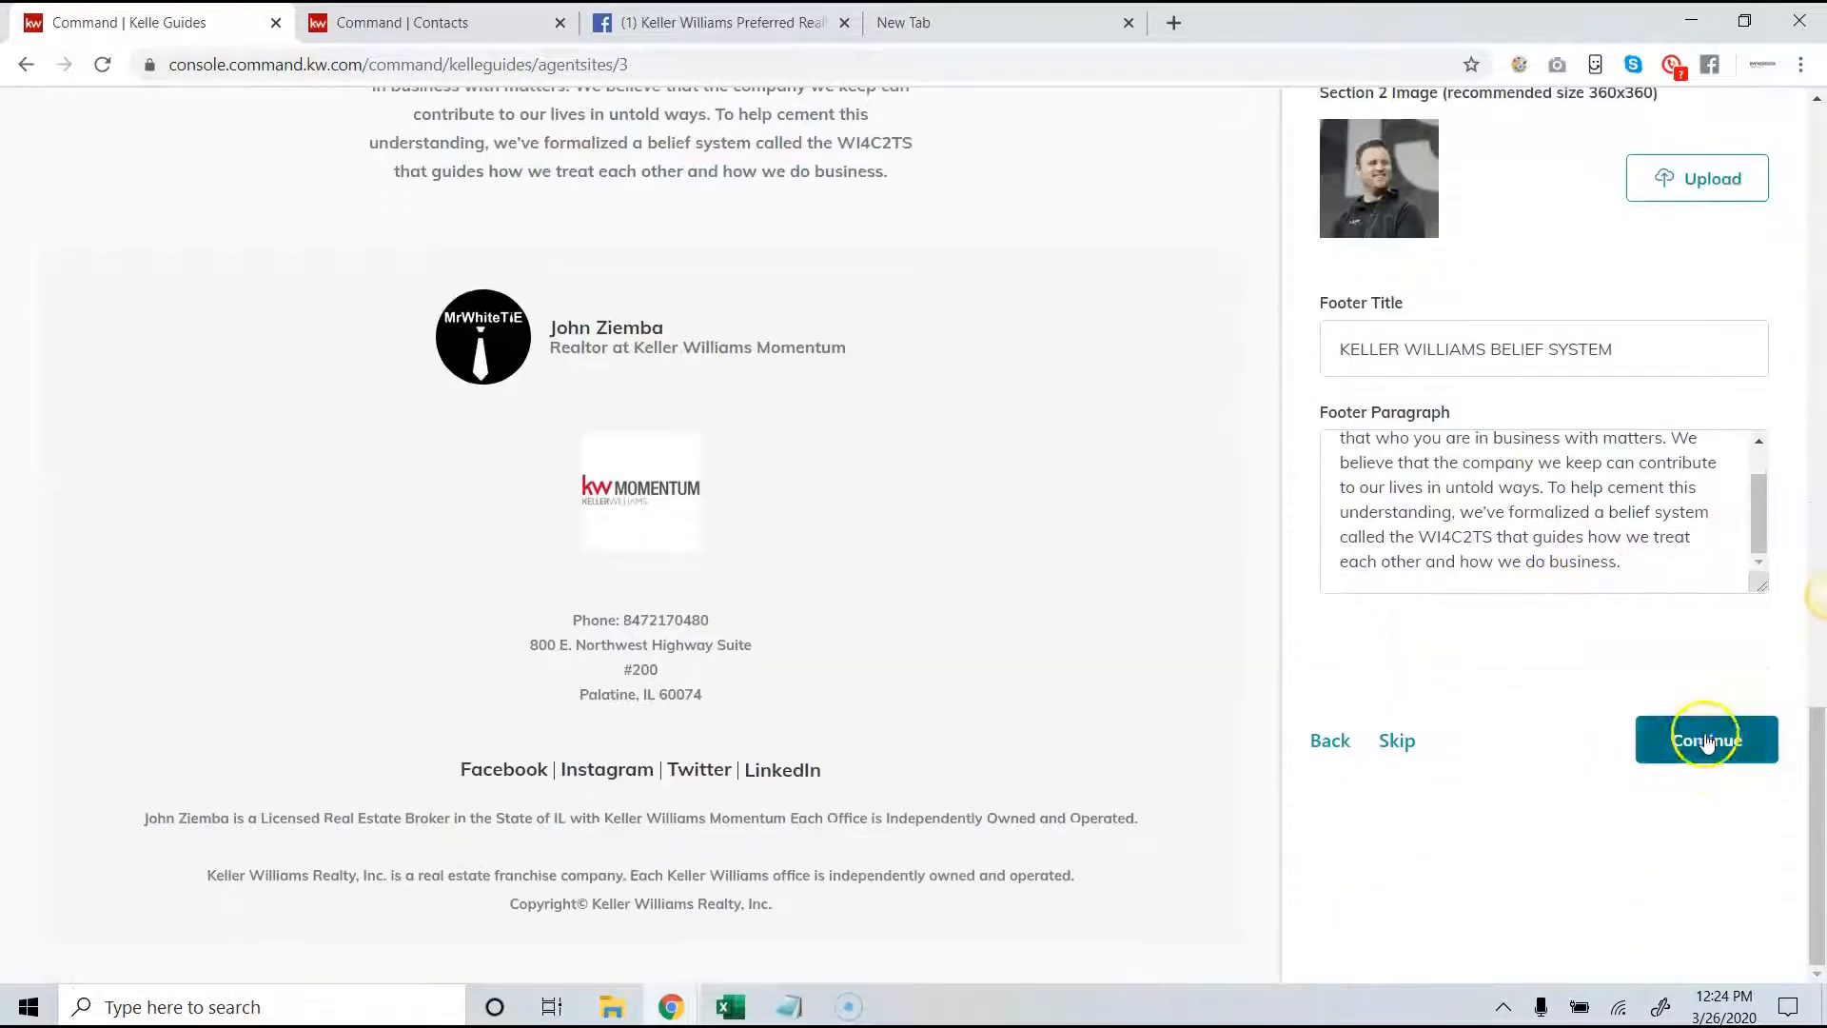
{"action": "left_click", "coordinate": [1704, 743]}
- Review the About Me page's search engine optimization and its title, bio and contact fields, and continue to the Contact Us page
{"action": "scroll", "coordinate": [1637, 645], "scroll_direction": "down", "scroll_amount": 3}
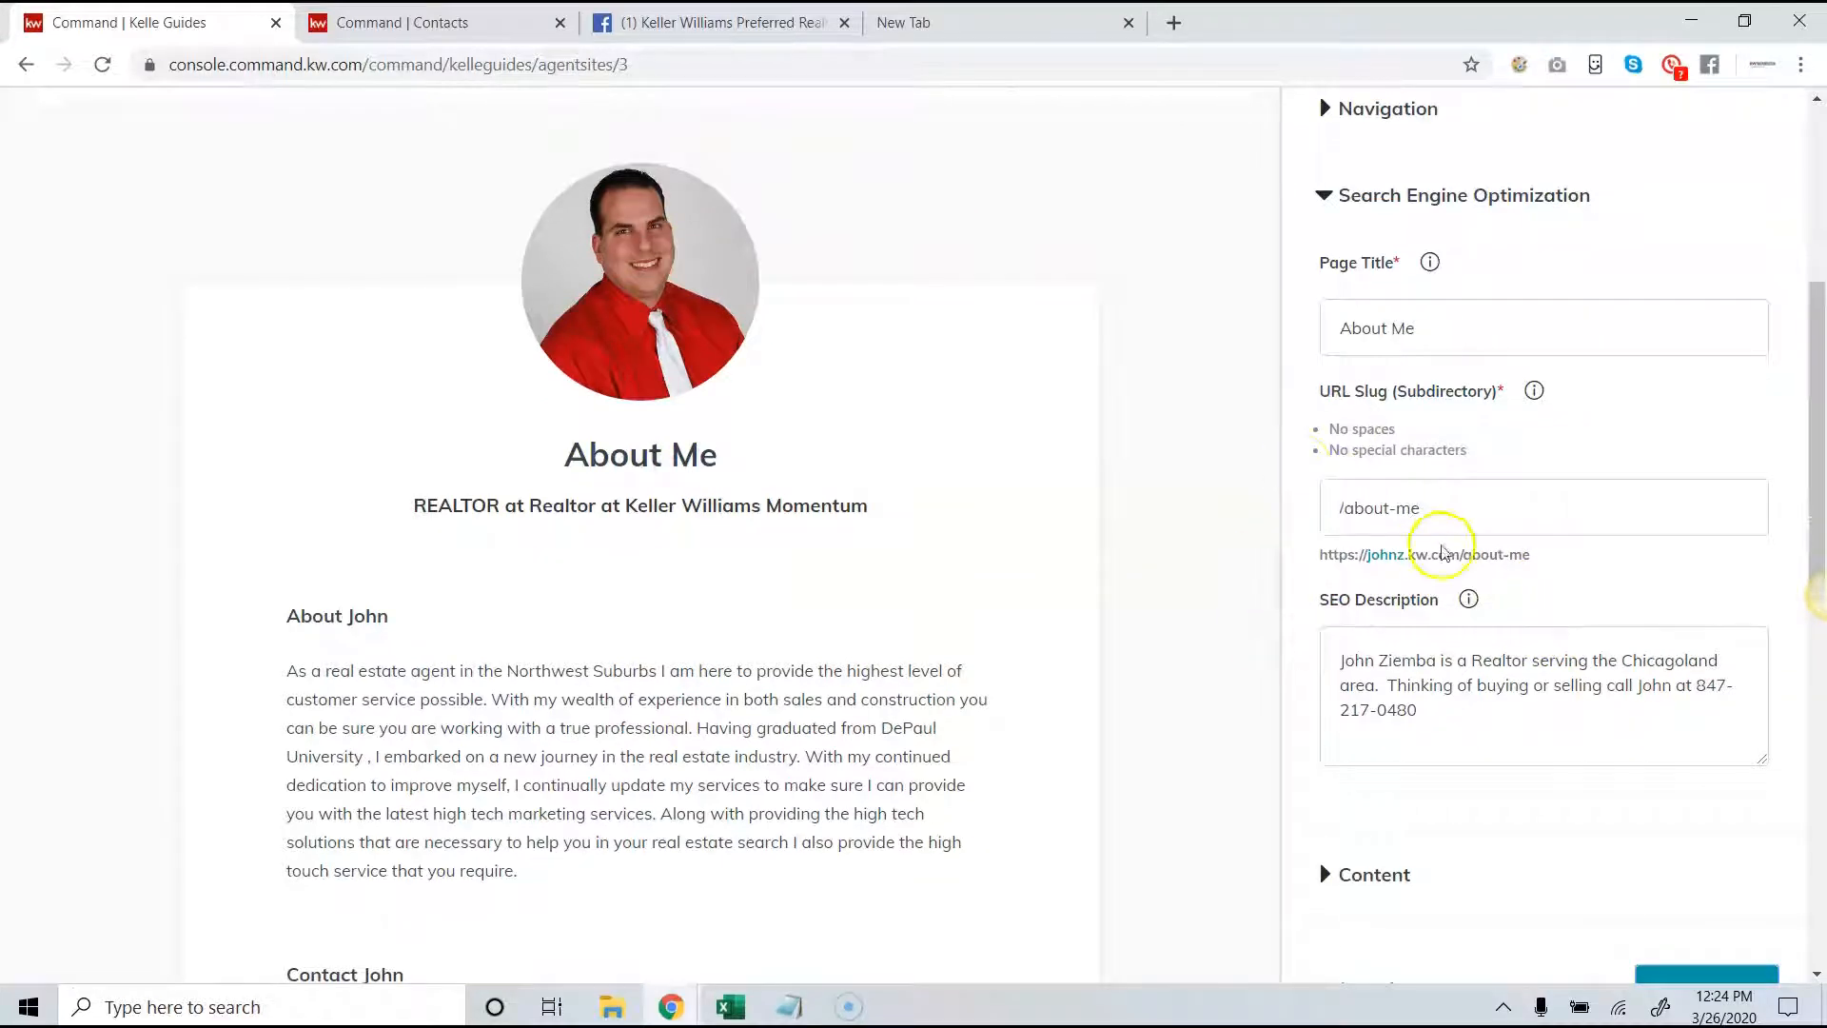
{"action": "scroll", "coordinate": [1463, 502], "scroll_direction": "up", "scroll_amount": 1}
{"action": "scroll", "coordinate": [1448, 510], "scroll_direction": "down", "scroll_amount": 3}
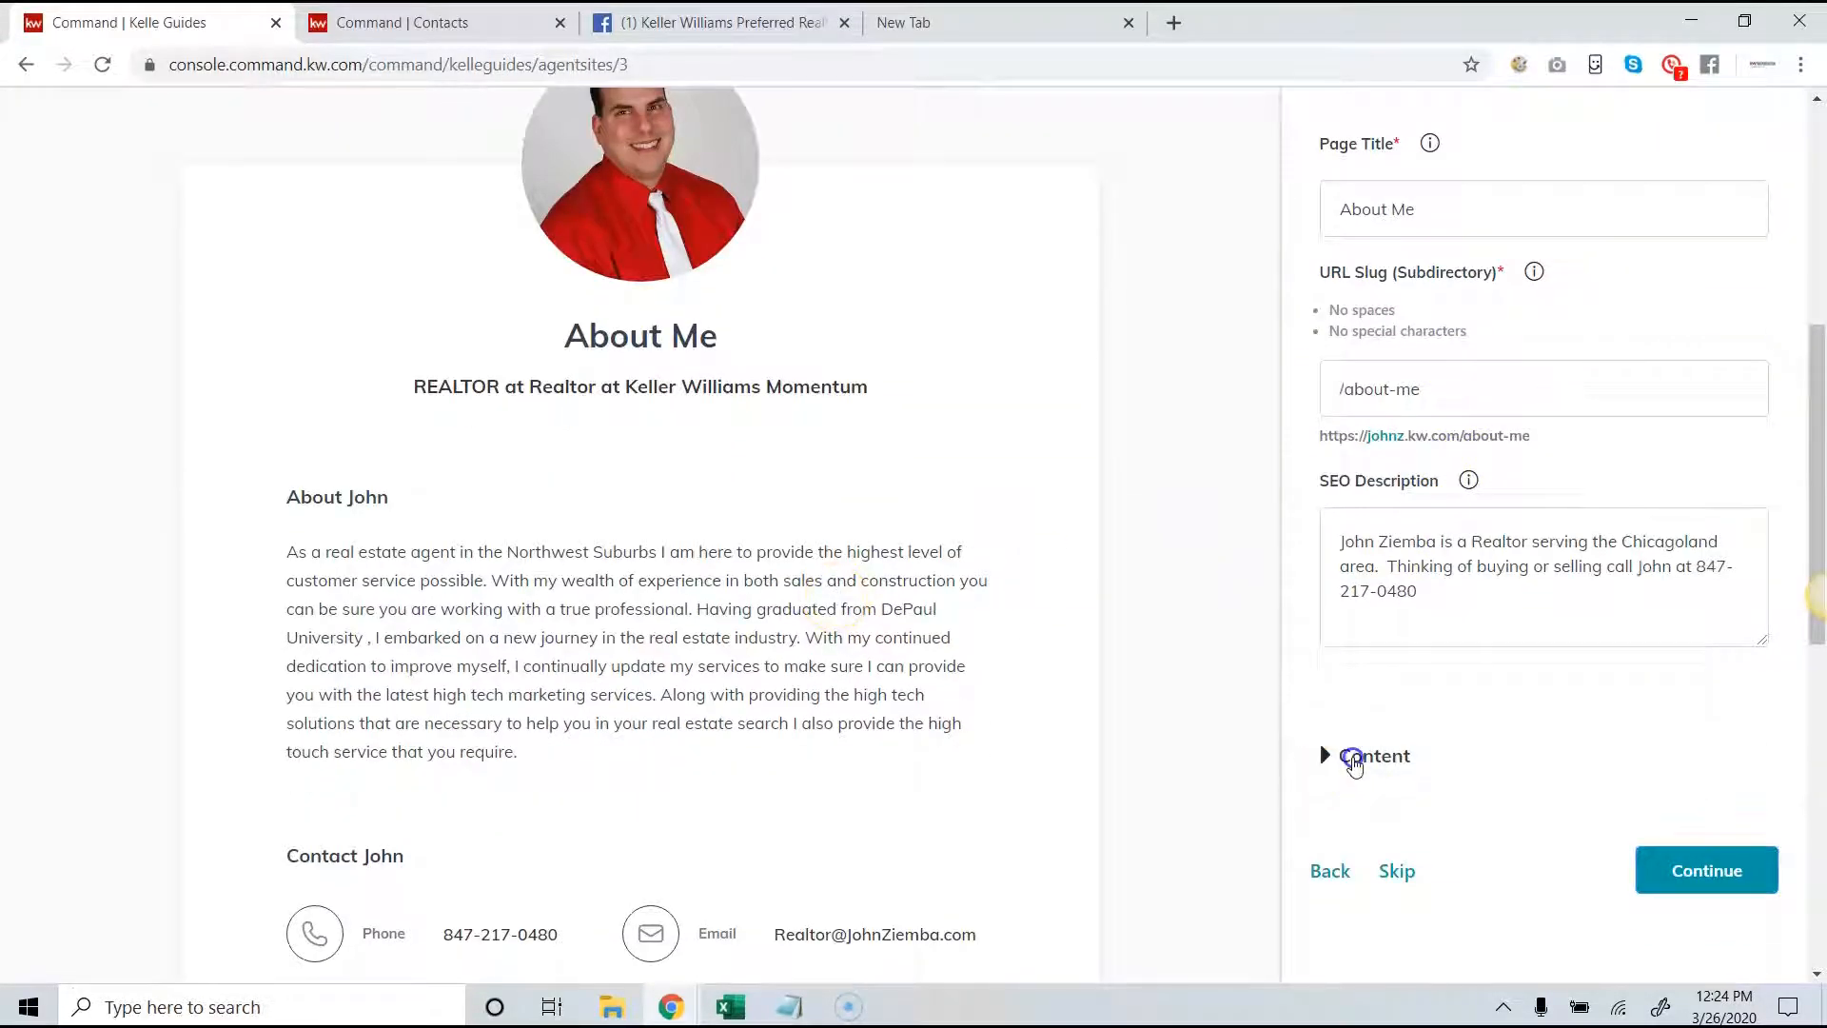
{"action": "left_click", "coordinate": [1351, 755]}
{"action": "scroll", "coordinate": [1370, 723], "scroll_direction": "down", "scroll_amount": 3}
{"action": "scroll", "coordinate": [1386, 680], "scroll_direction": "down", "scroll_amount": 1}
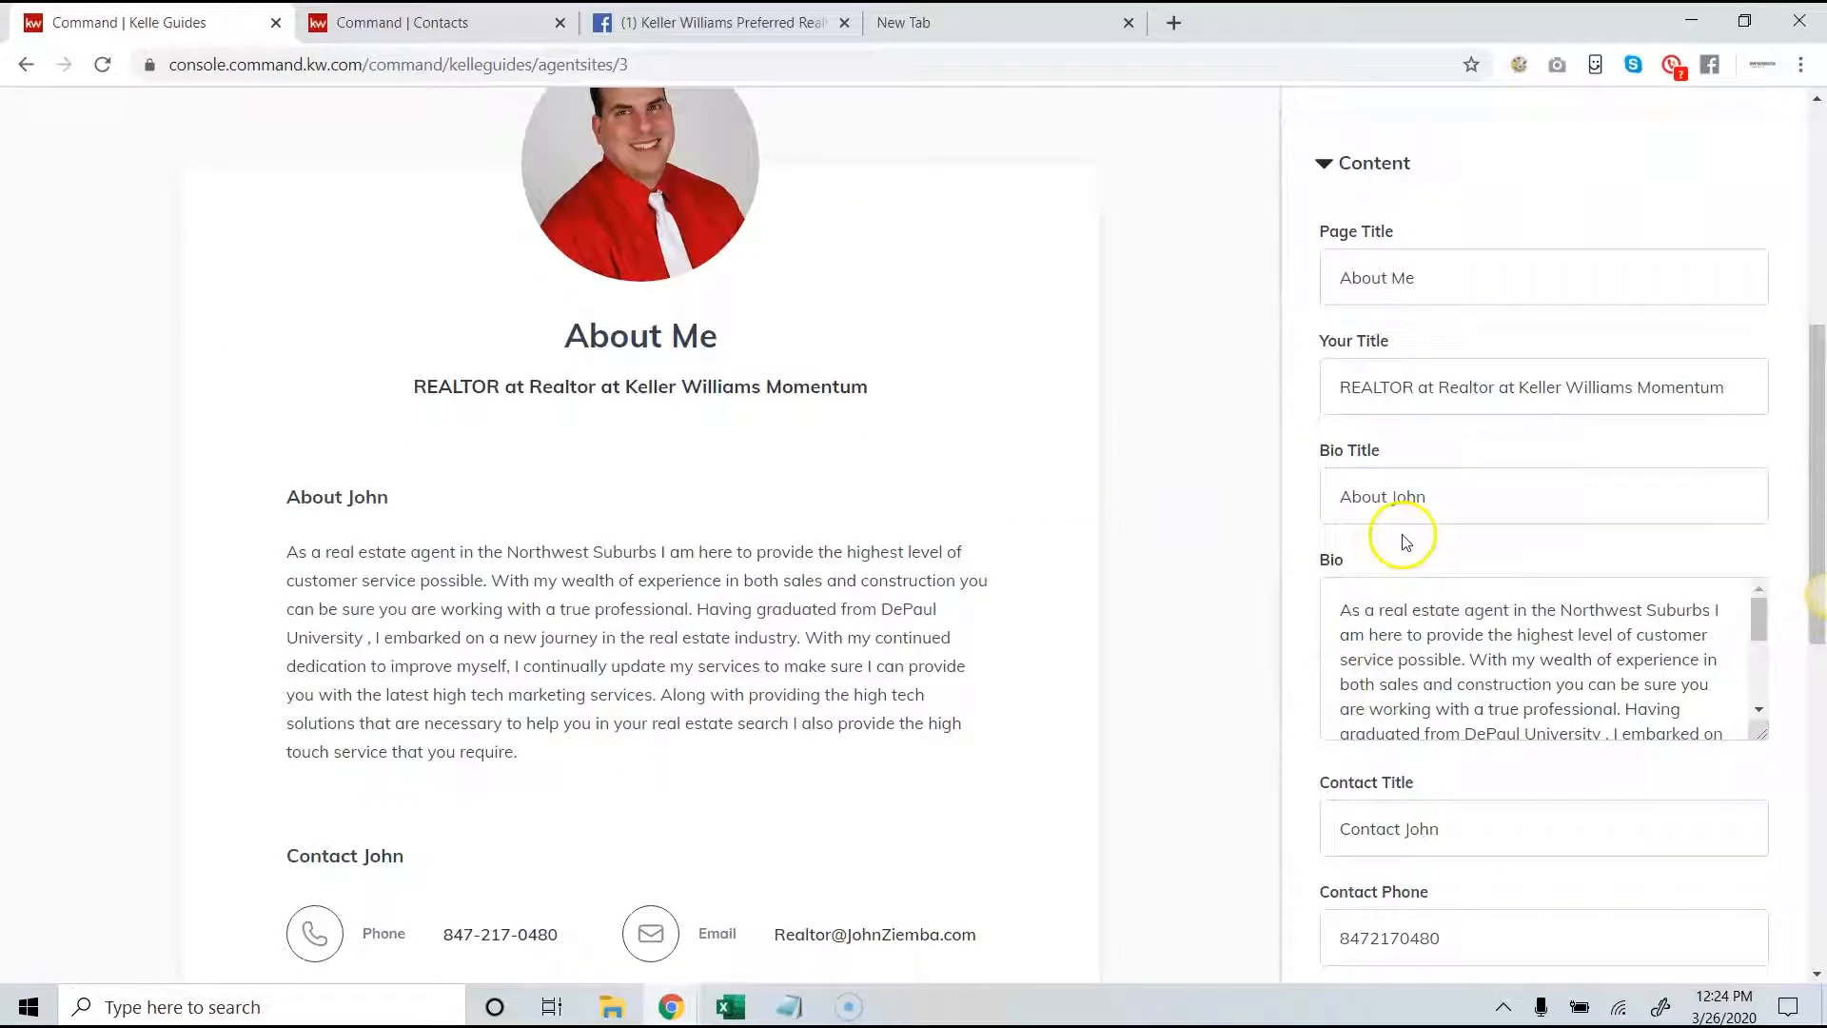
{"action": "scroll", "coordinate": [1433, 434], "scroll_direction": "up", "scroll_amount": 1}
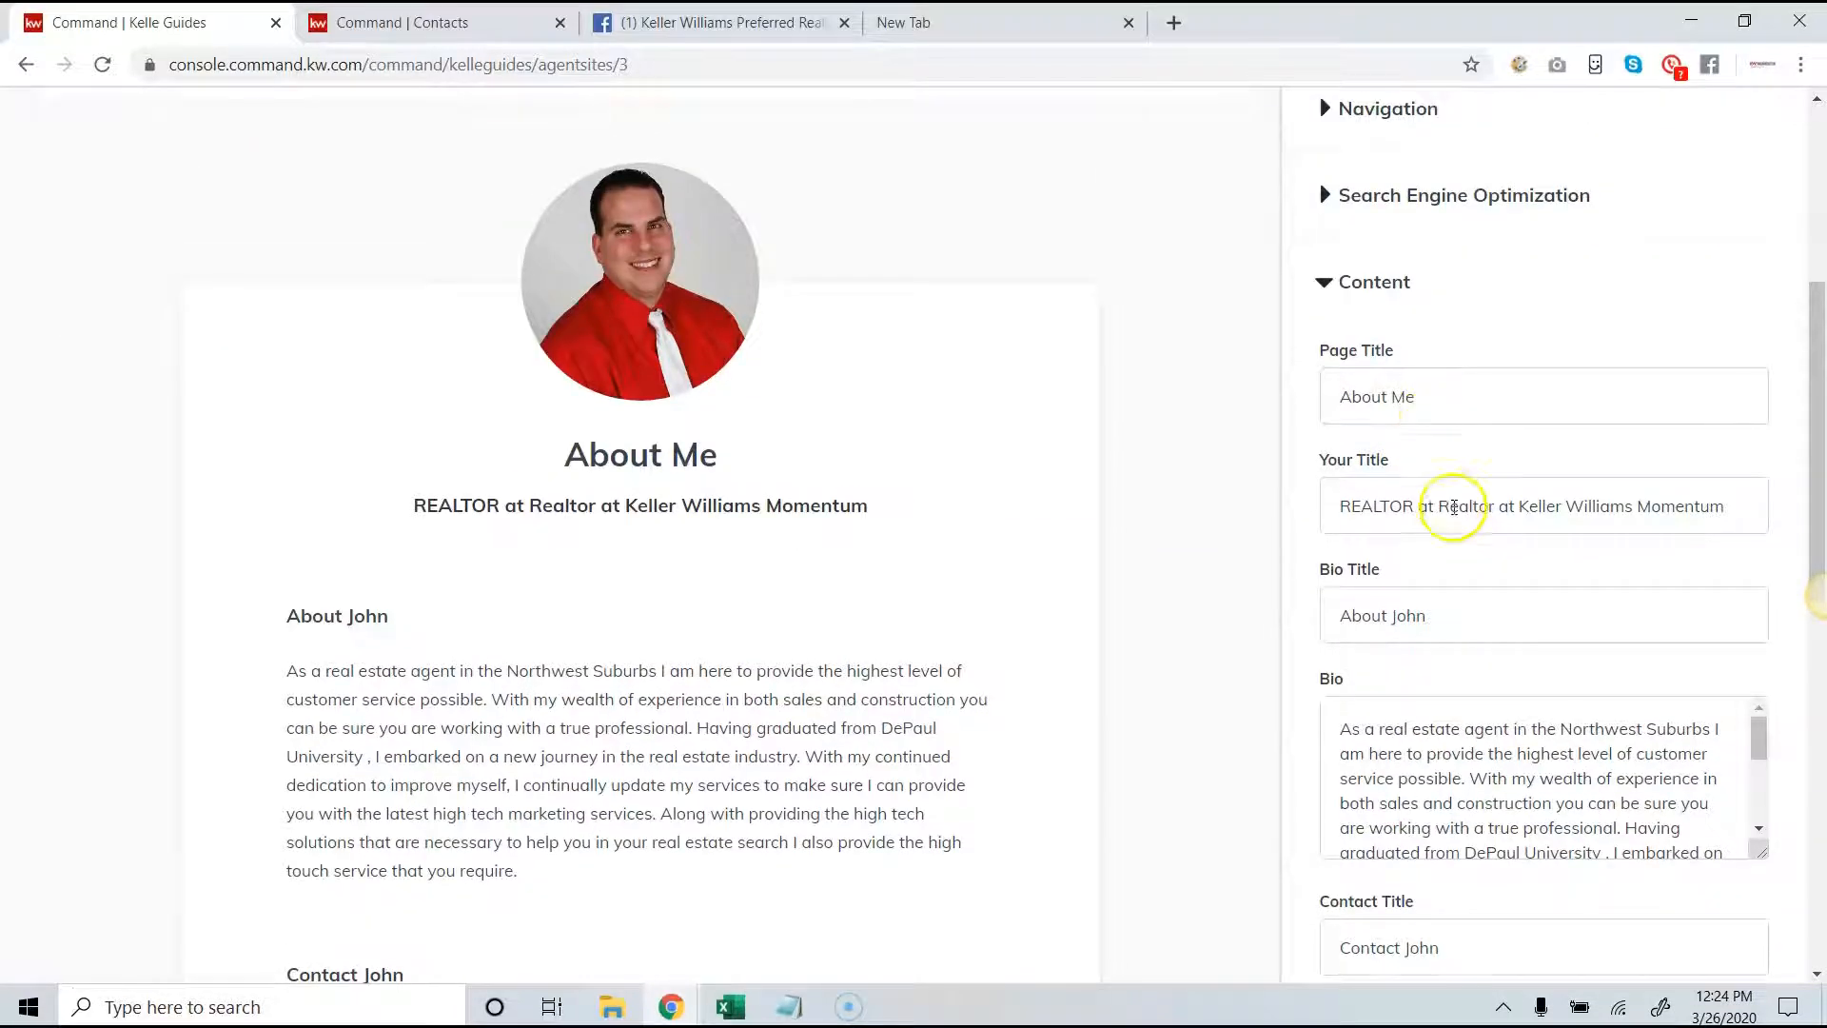
{"action": "scroll", "coordinate": [1456, 523], "scroll_direction": "down", "scroll_amount": 8}
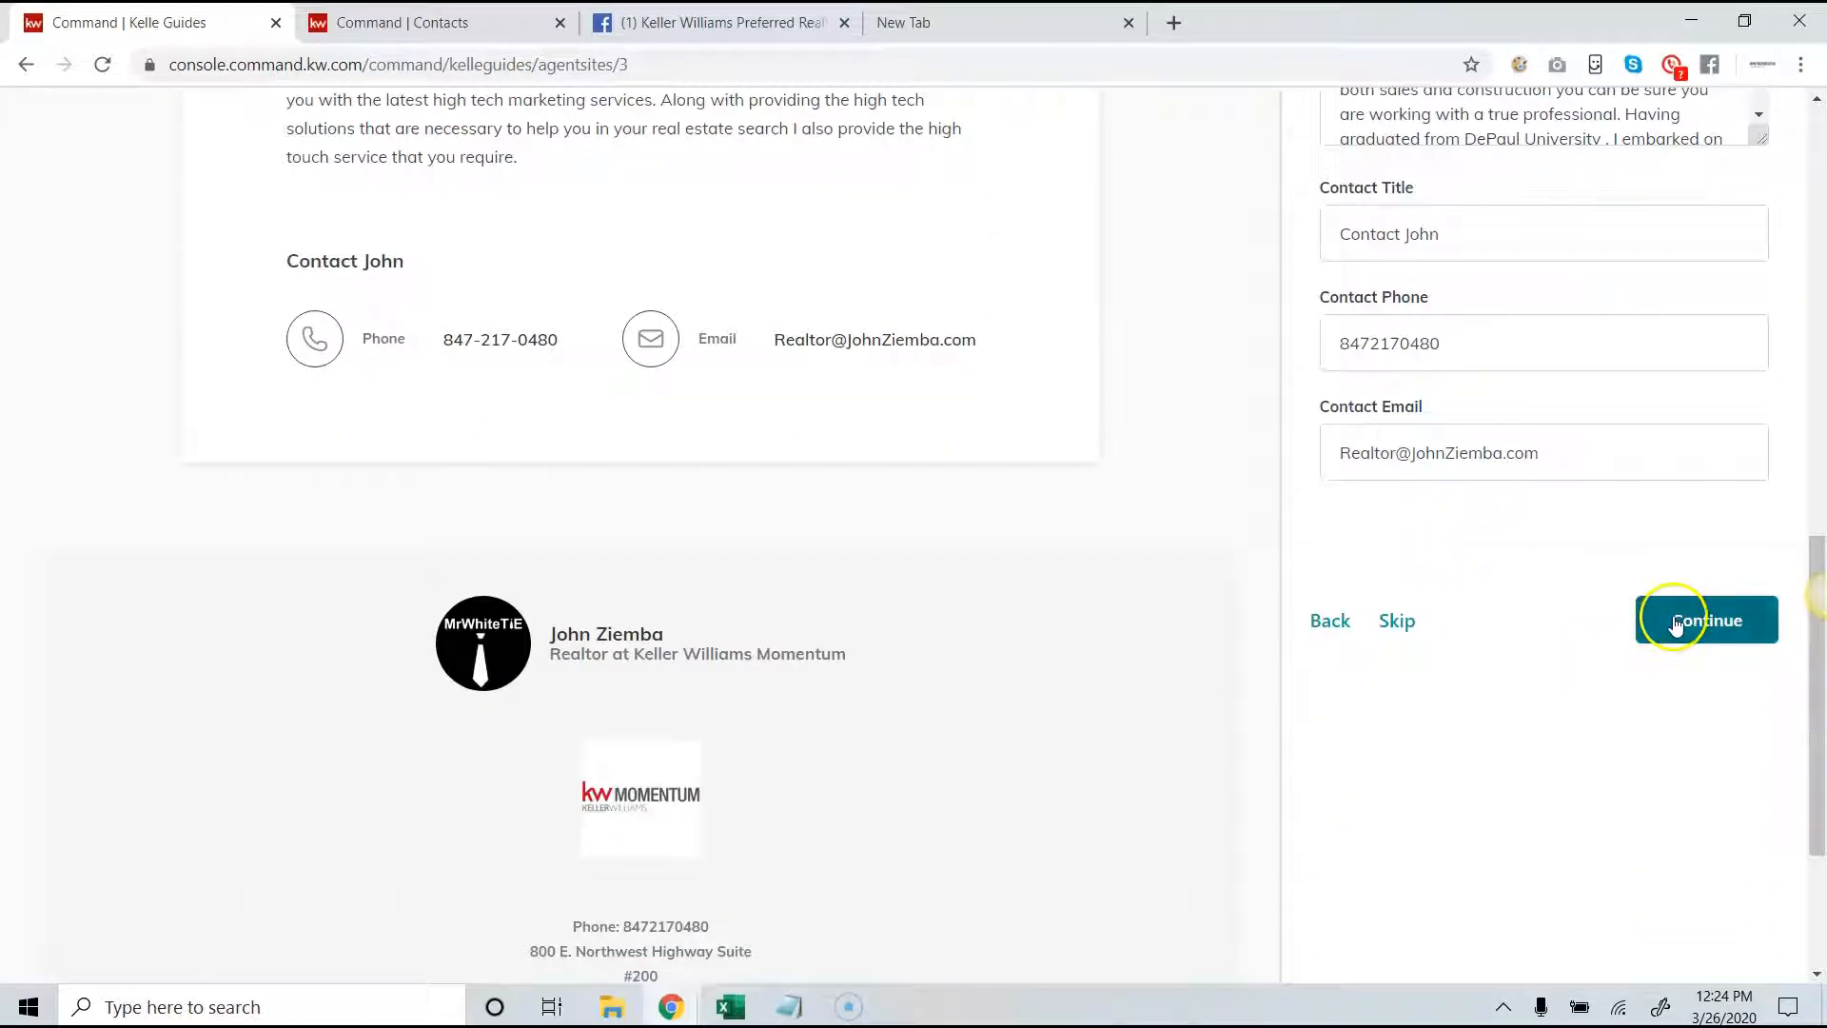
{"action": "left_click", "coordinate": [1671, 623]}
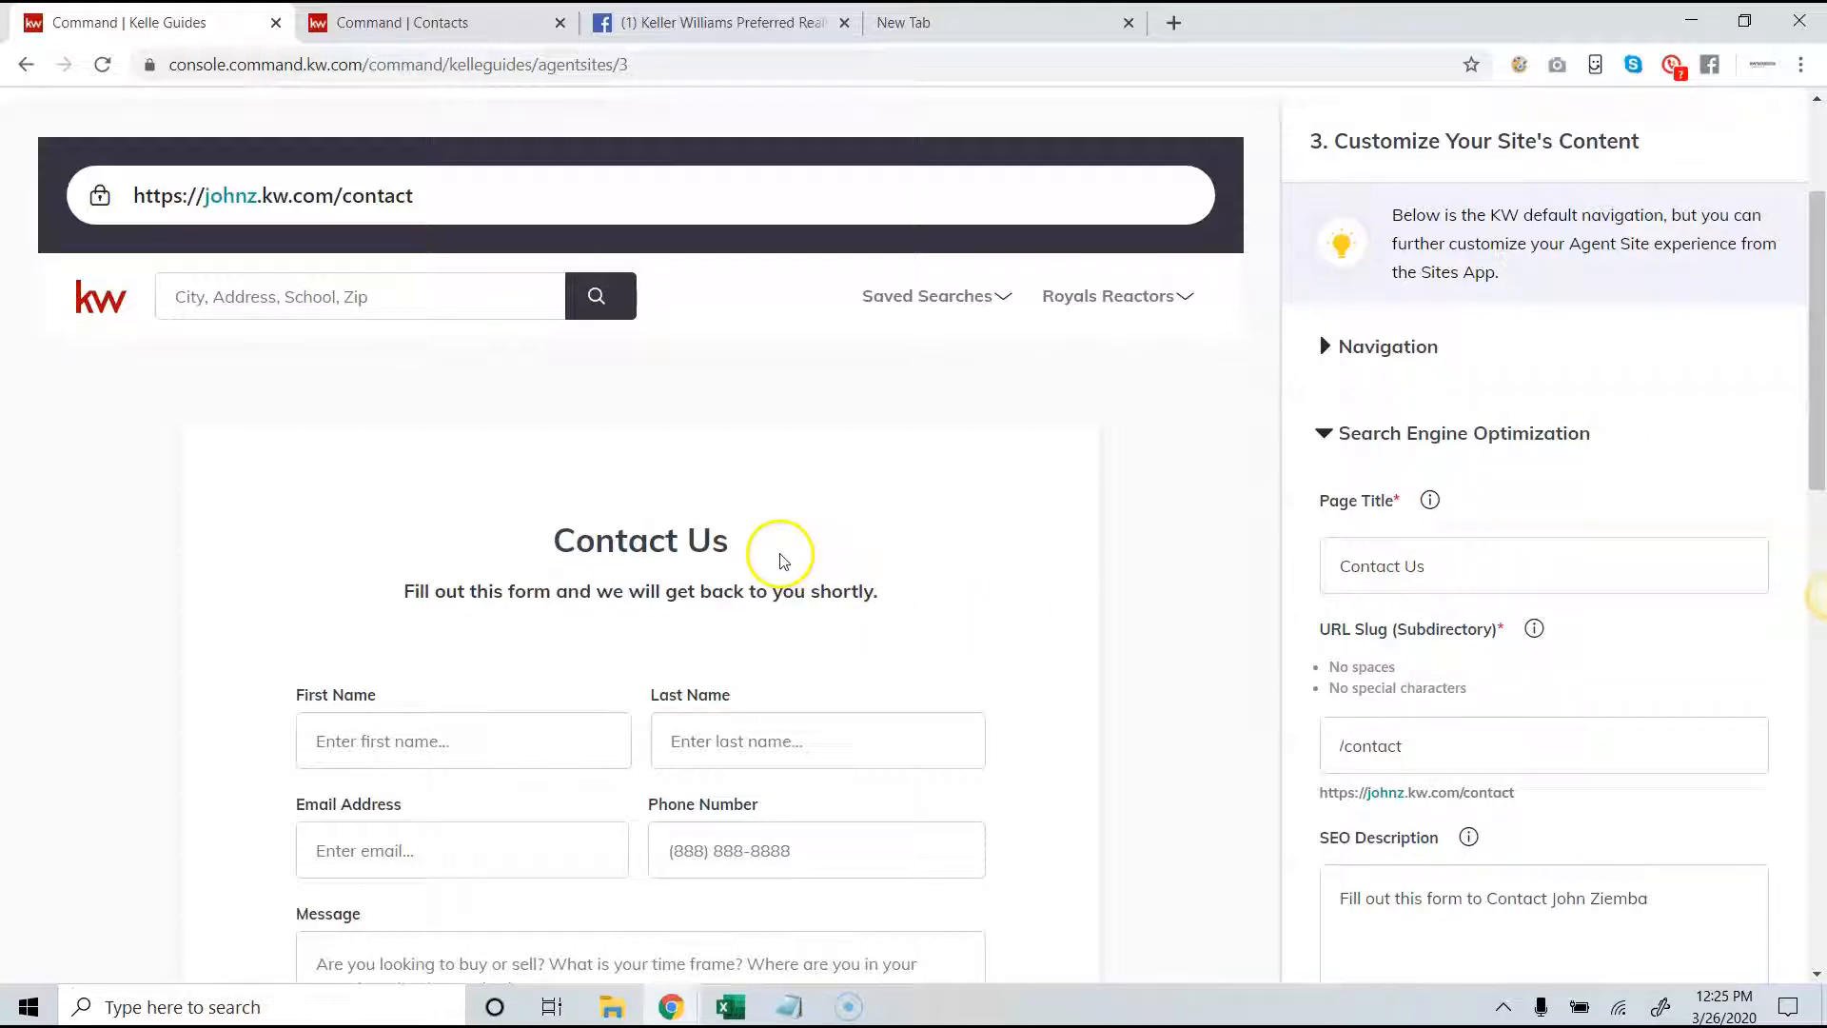
- Review the Contact Us page's SEO, intro paragraph, message hint and contact fields, and save the content stage
{"action": "scroll", "coordinate": [1295, 632], "scroll_direction": "down", "scroll_amount": 1}
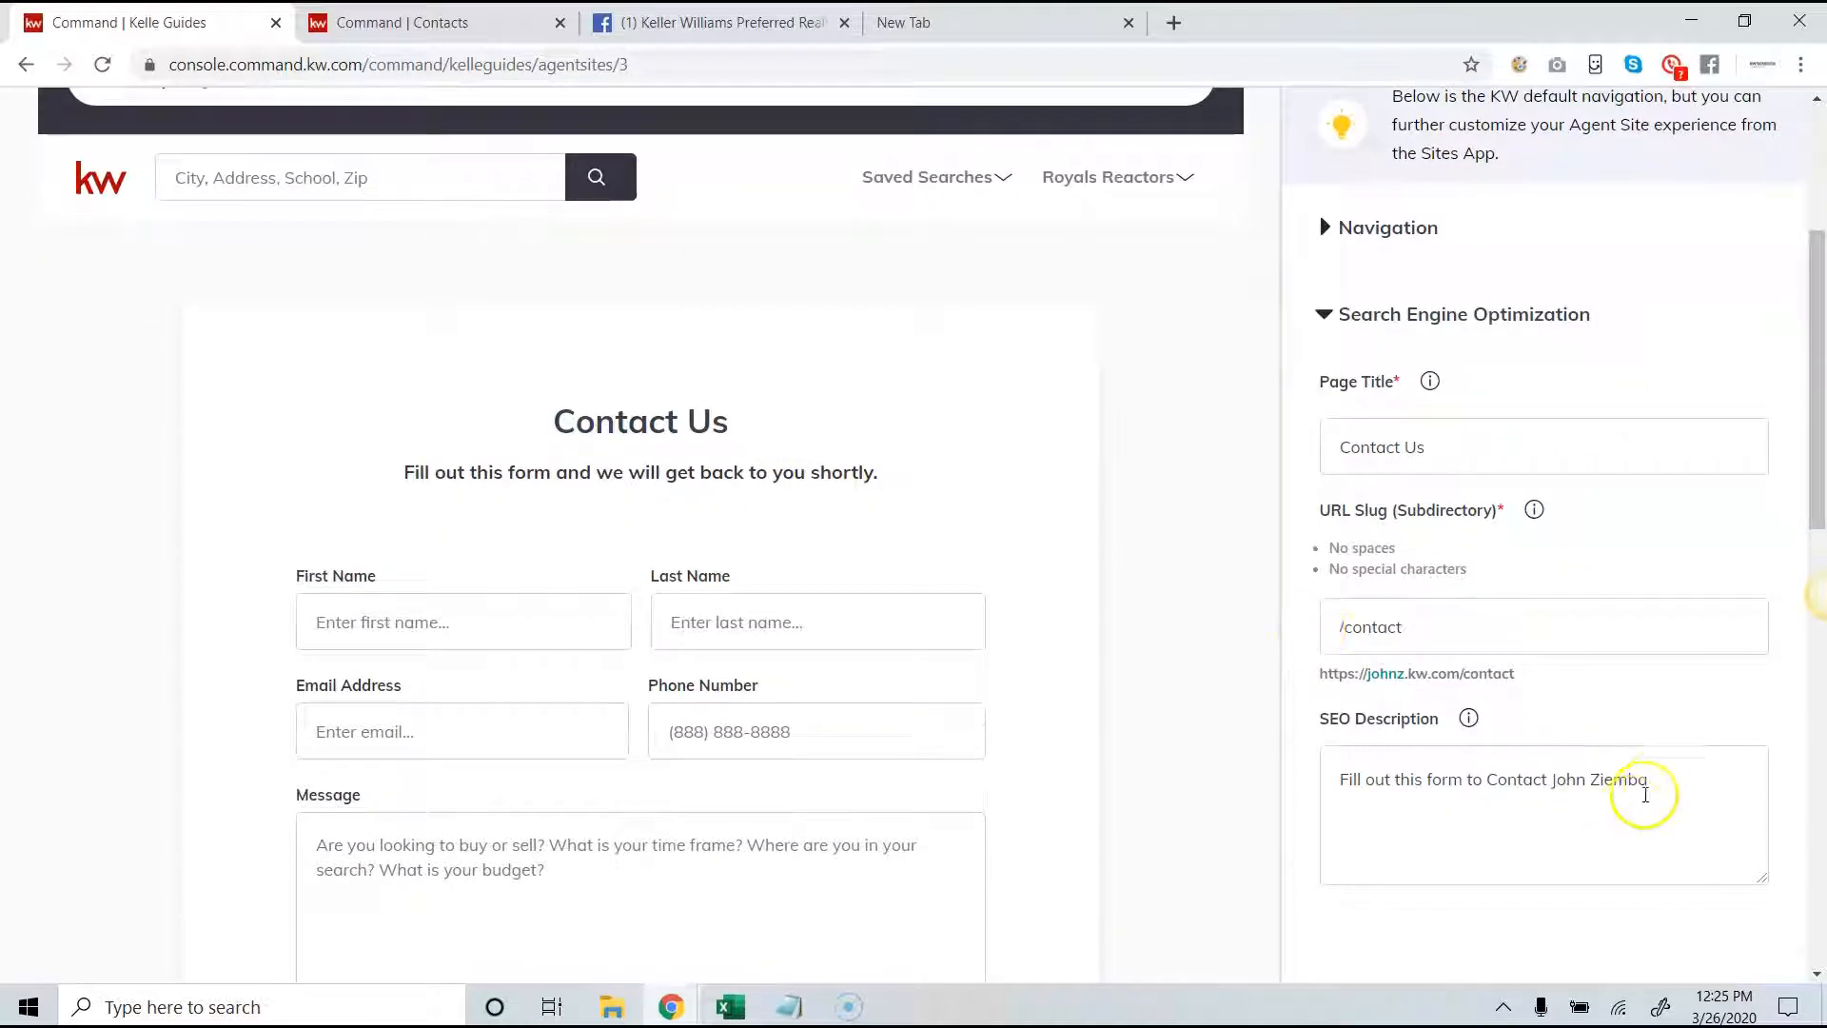
{"action": "scroll", "coordinate": [1426, 745], "scroll_direction": "down", "scroll_amount": 3}
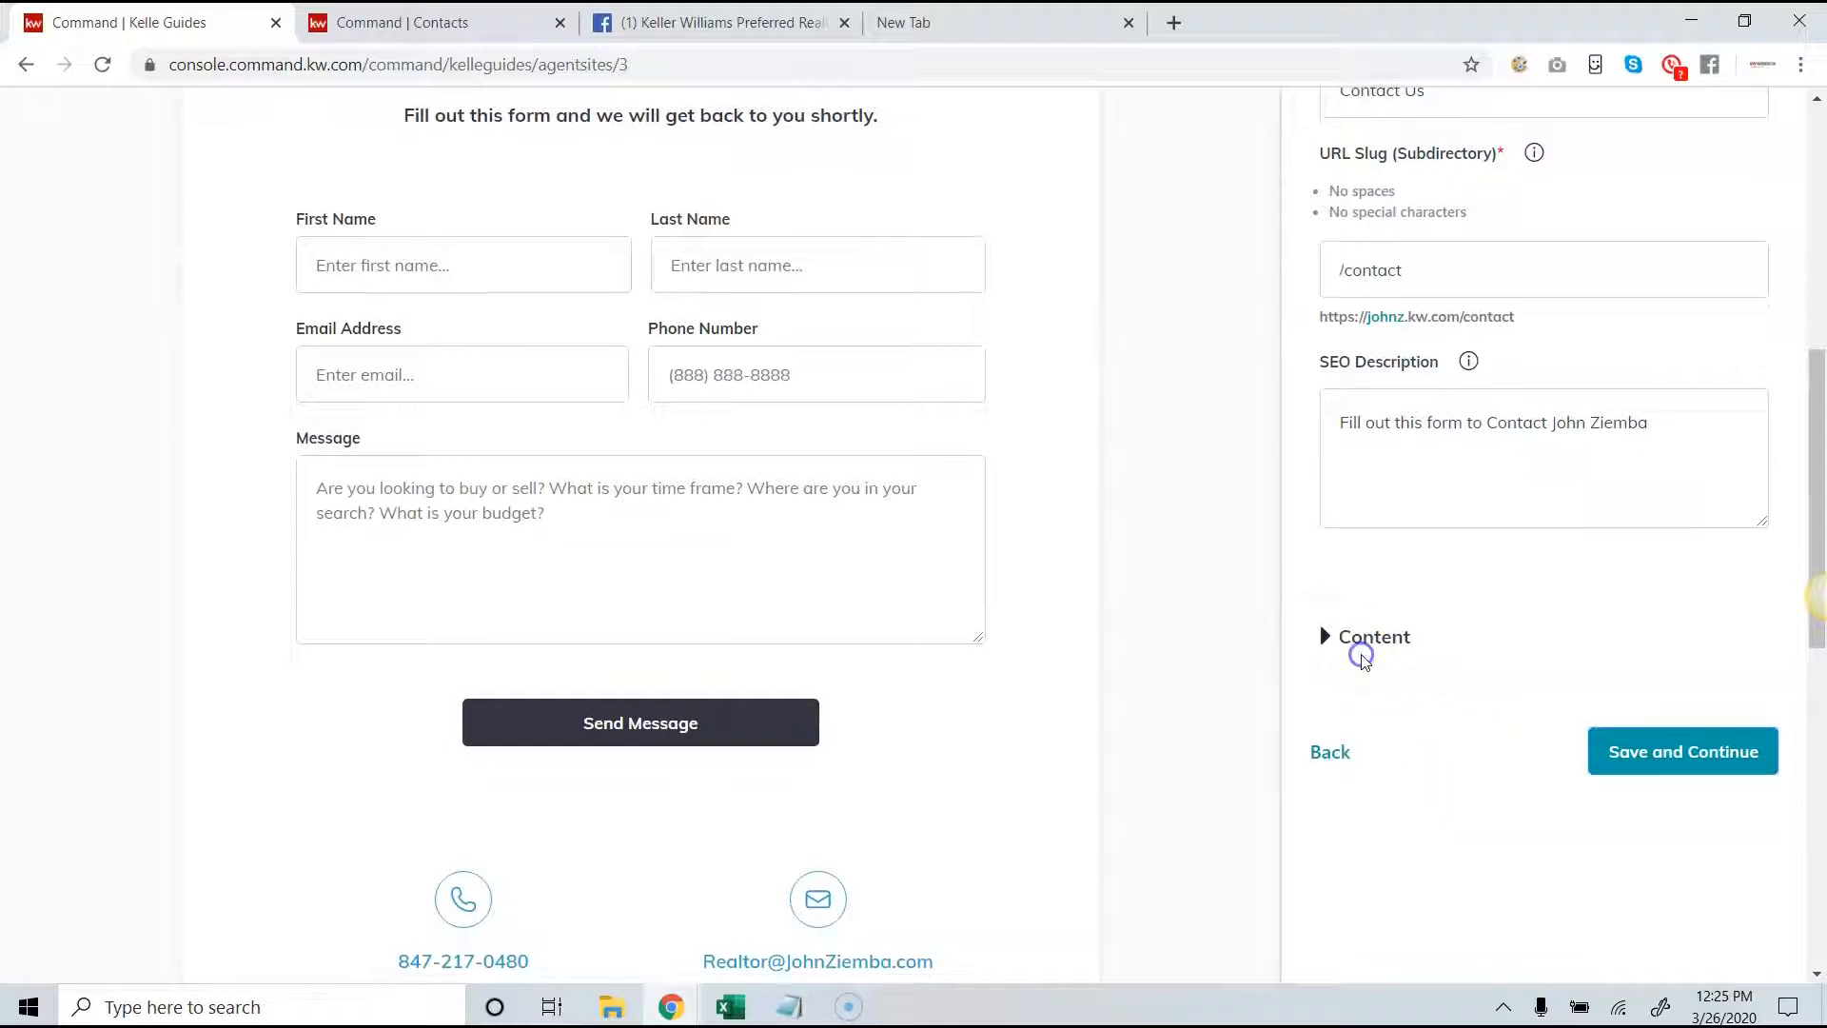
{"action": "left_click", "coordinate": [1364, 638]}
{"action": "scroll", "coordinate": [1375, 614], "scroll_direction": "down", "scroll_amount": 1}
{"action": "scroll", "coordinate": [1391, 600], "scroll_direction": "up", "scroll_amount": 3}
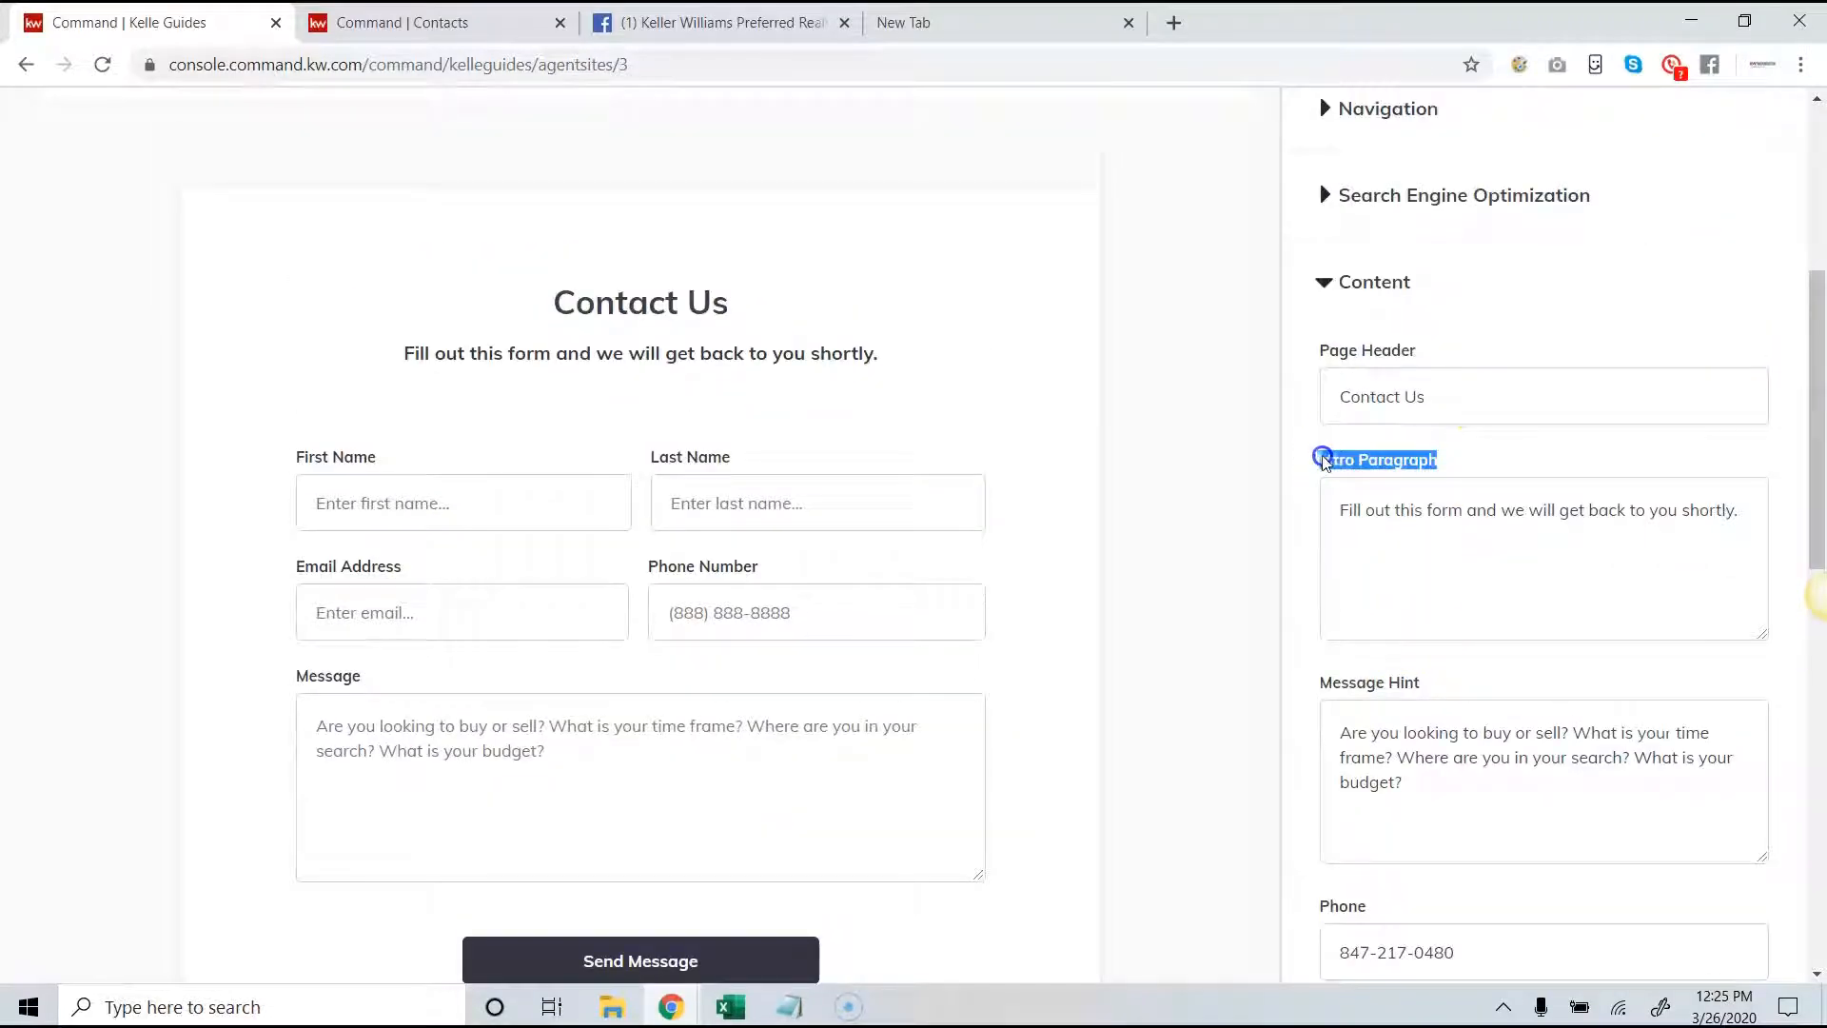
{"action": "left_click_drag", "start_coordinate": [1734, 510], "coordinate": [1404, 521]}
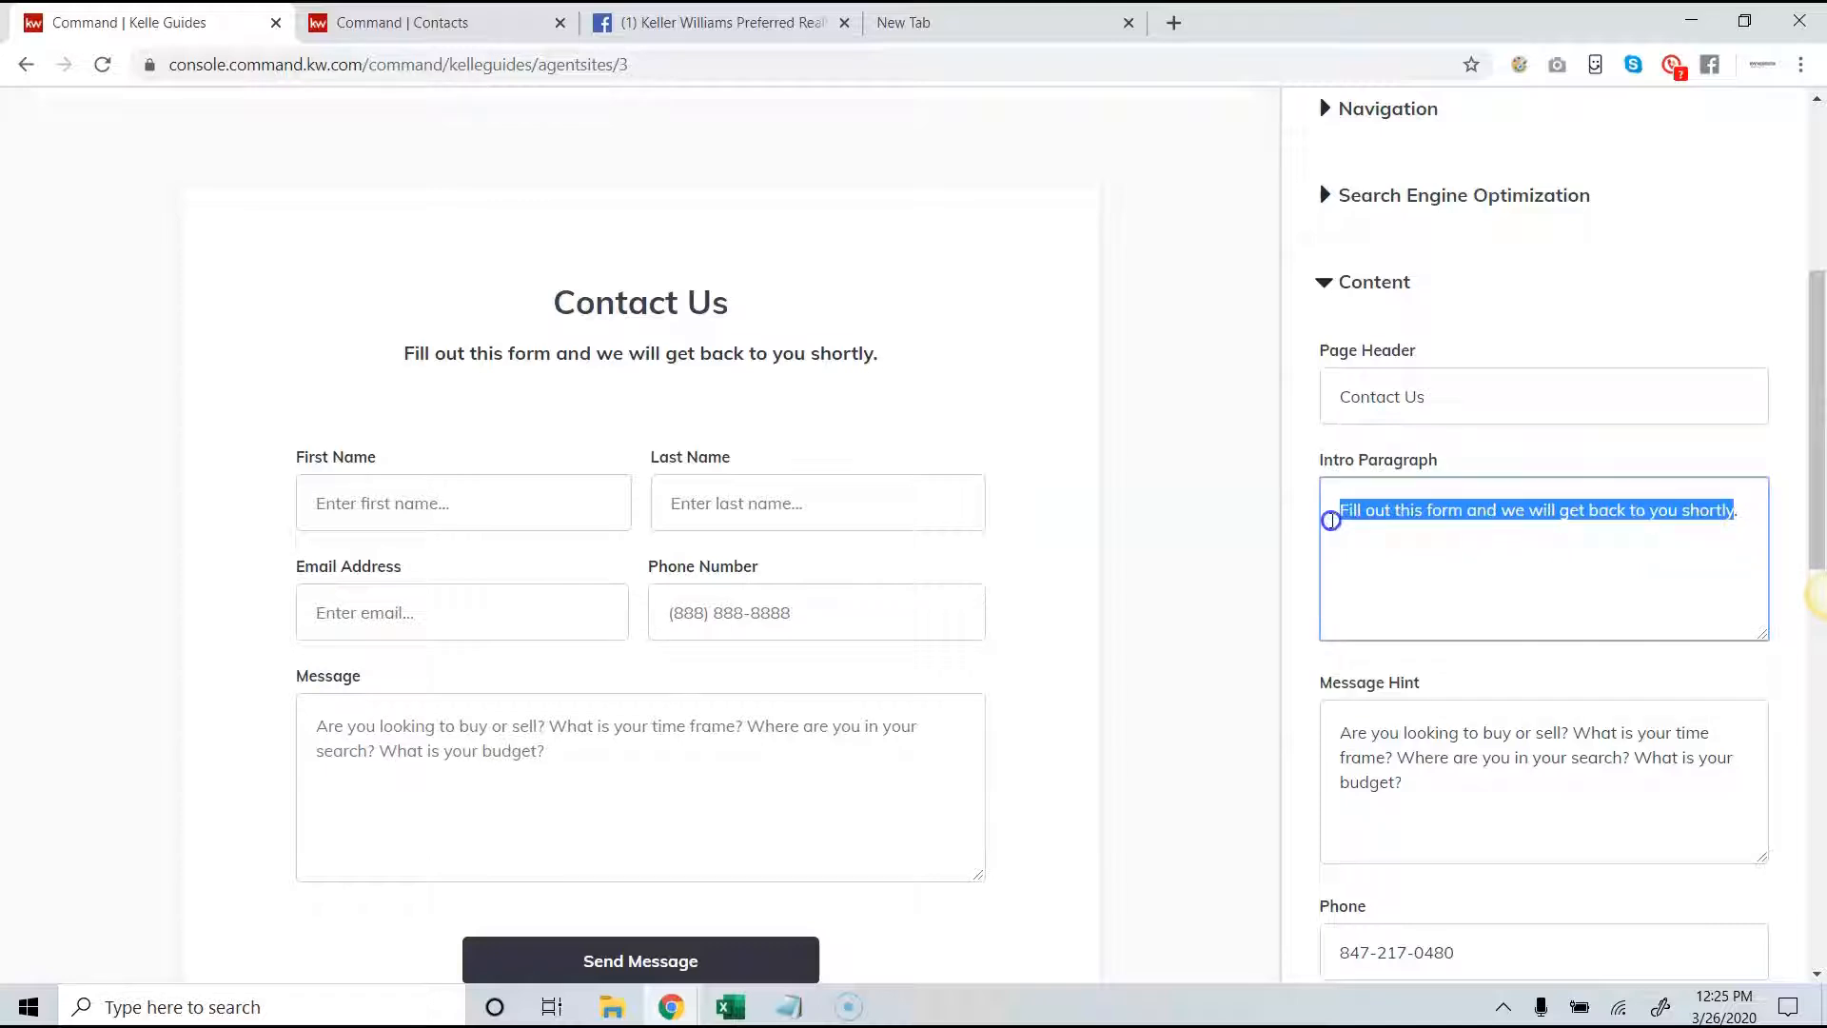
{"action": "scroll", "coordinate": [1370, 561], "scroll_direction": "down", "scroll_amount": 3}
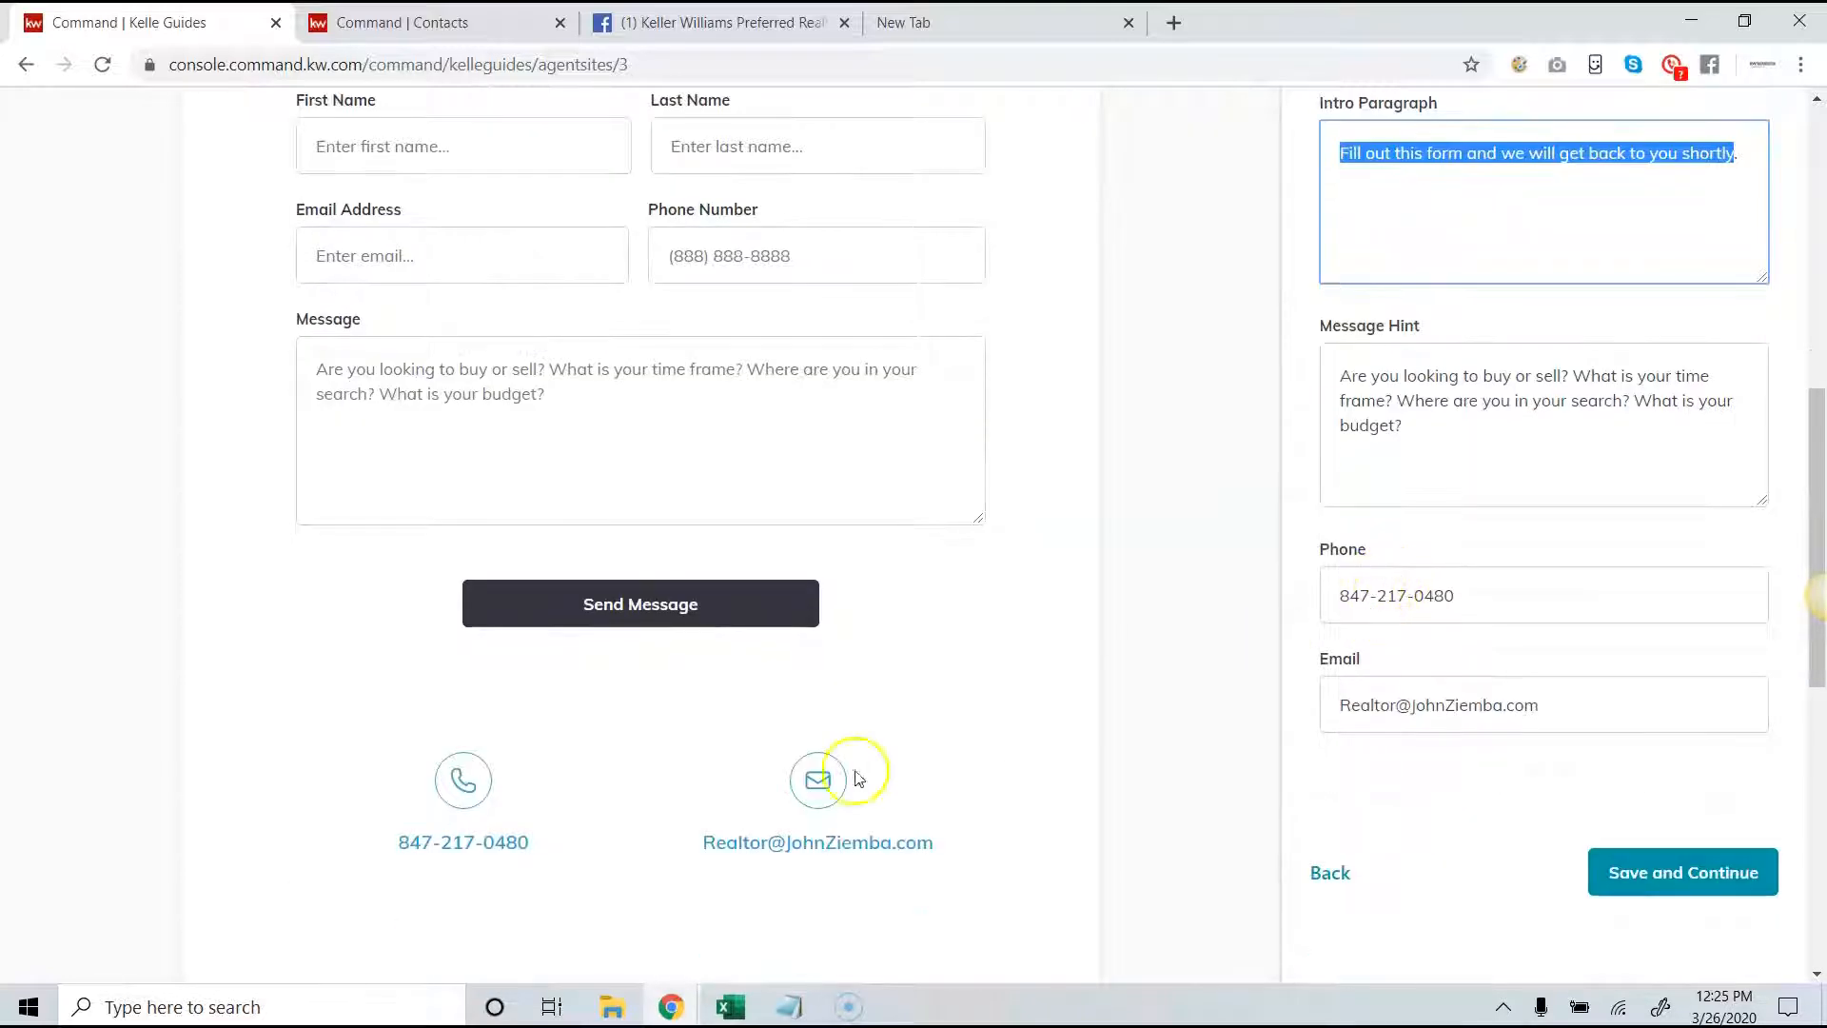
{"action": "left_click_drag", "start_coordinate": [1558, 614], "coordinate": [1301, 609]}
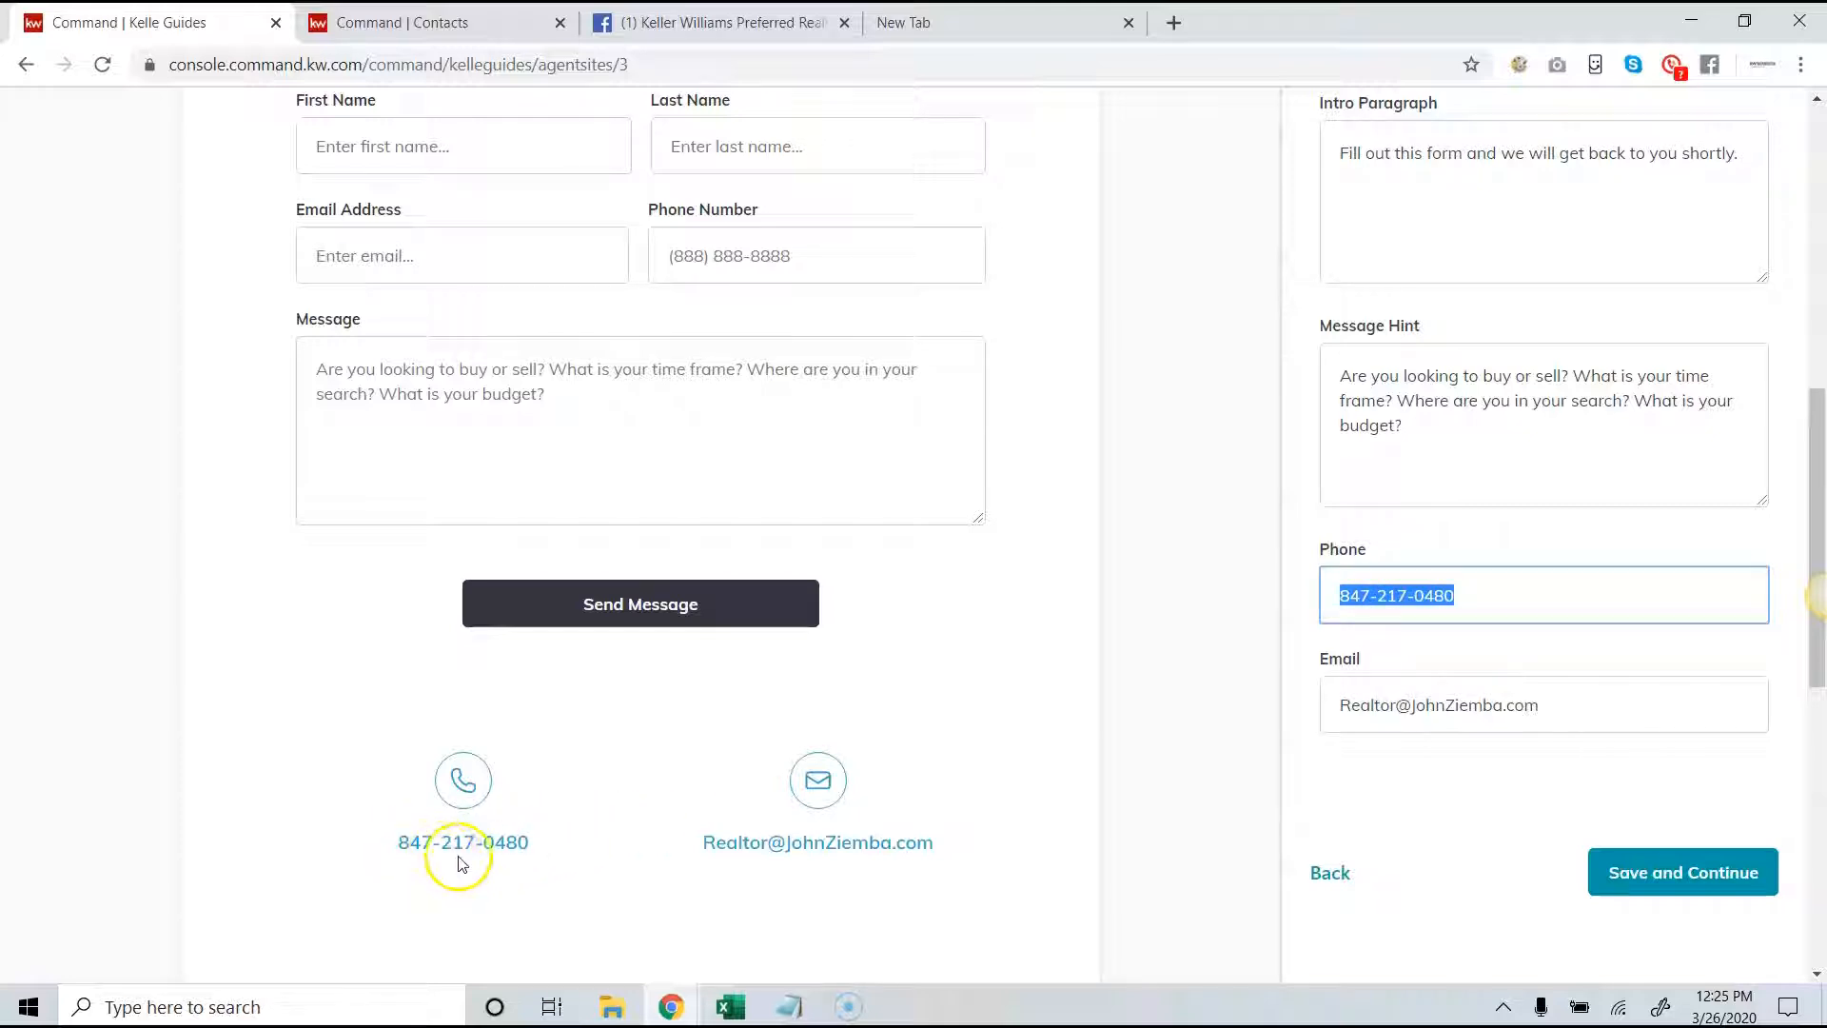
{"action": "left_click", "coordinate": [1673, 880]}
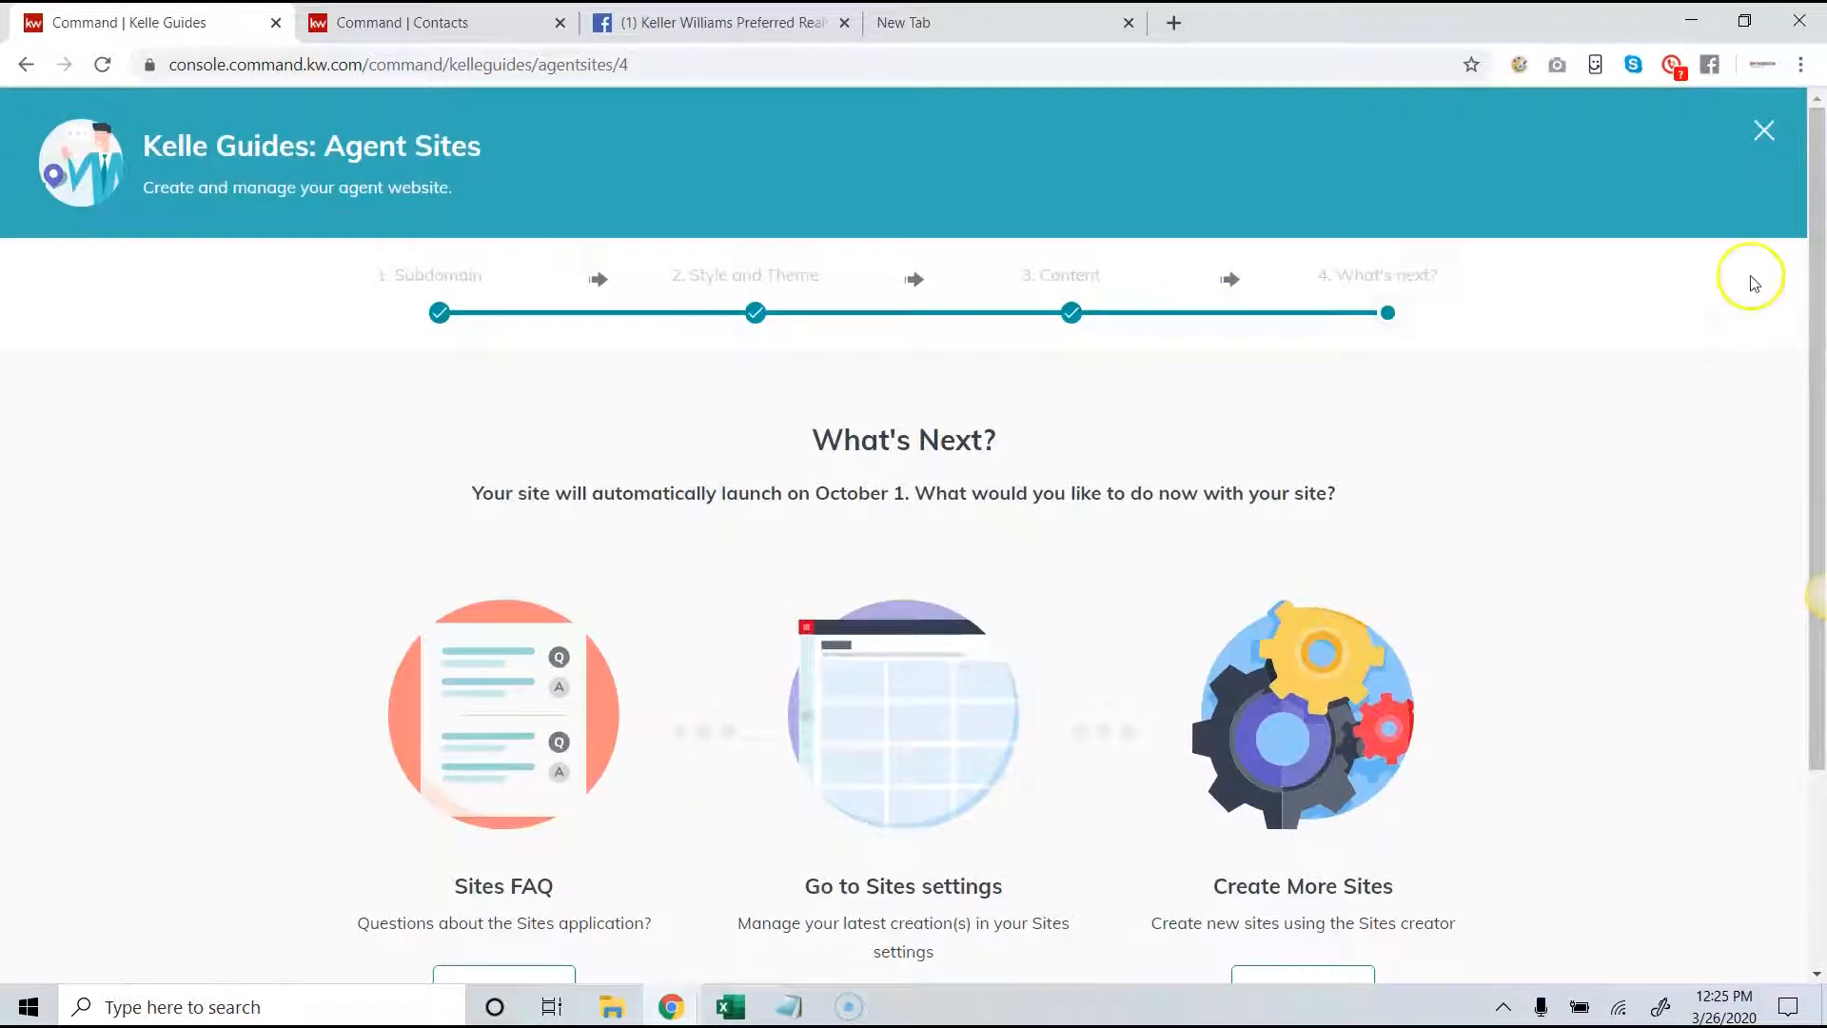
- Close the finished guide and reopen the Agent Site Kelle guide from the site and app settings, leaving that page without saving
{"action": "left_click", "coordinate": [1762, 135]}
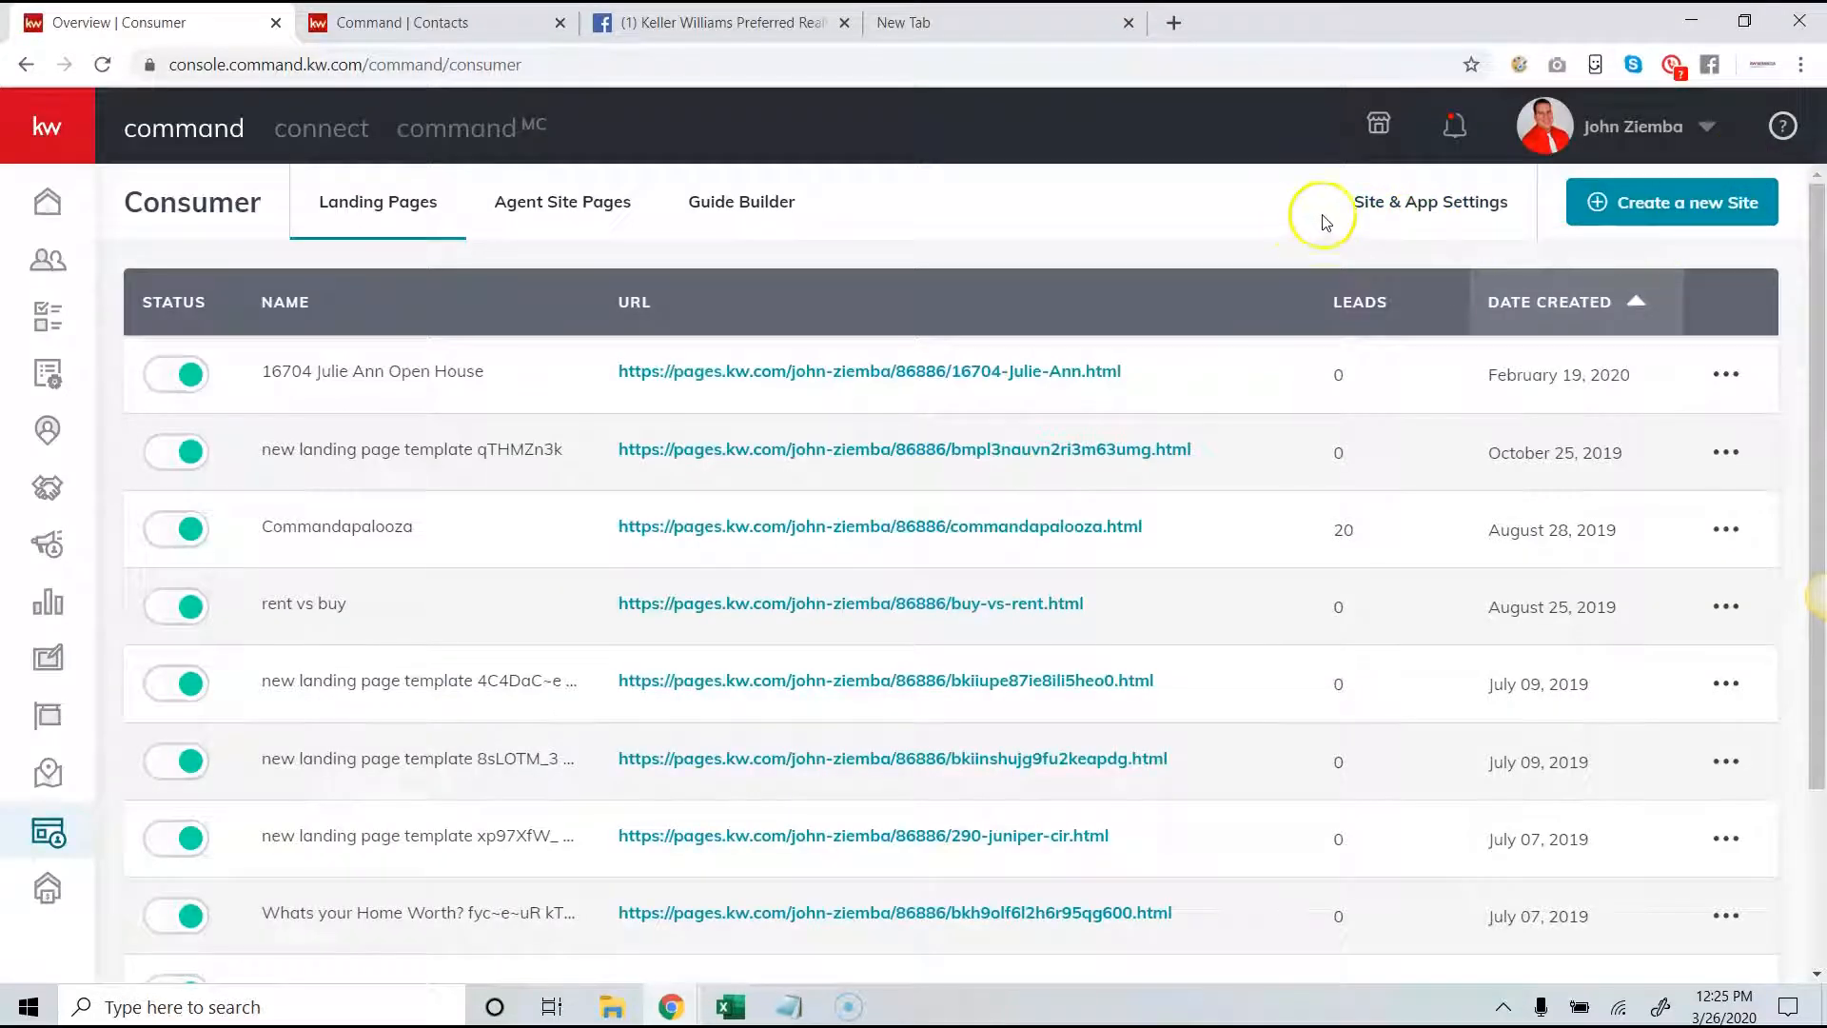
{"action": "left_click", "coordinate": [1411, 213]}
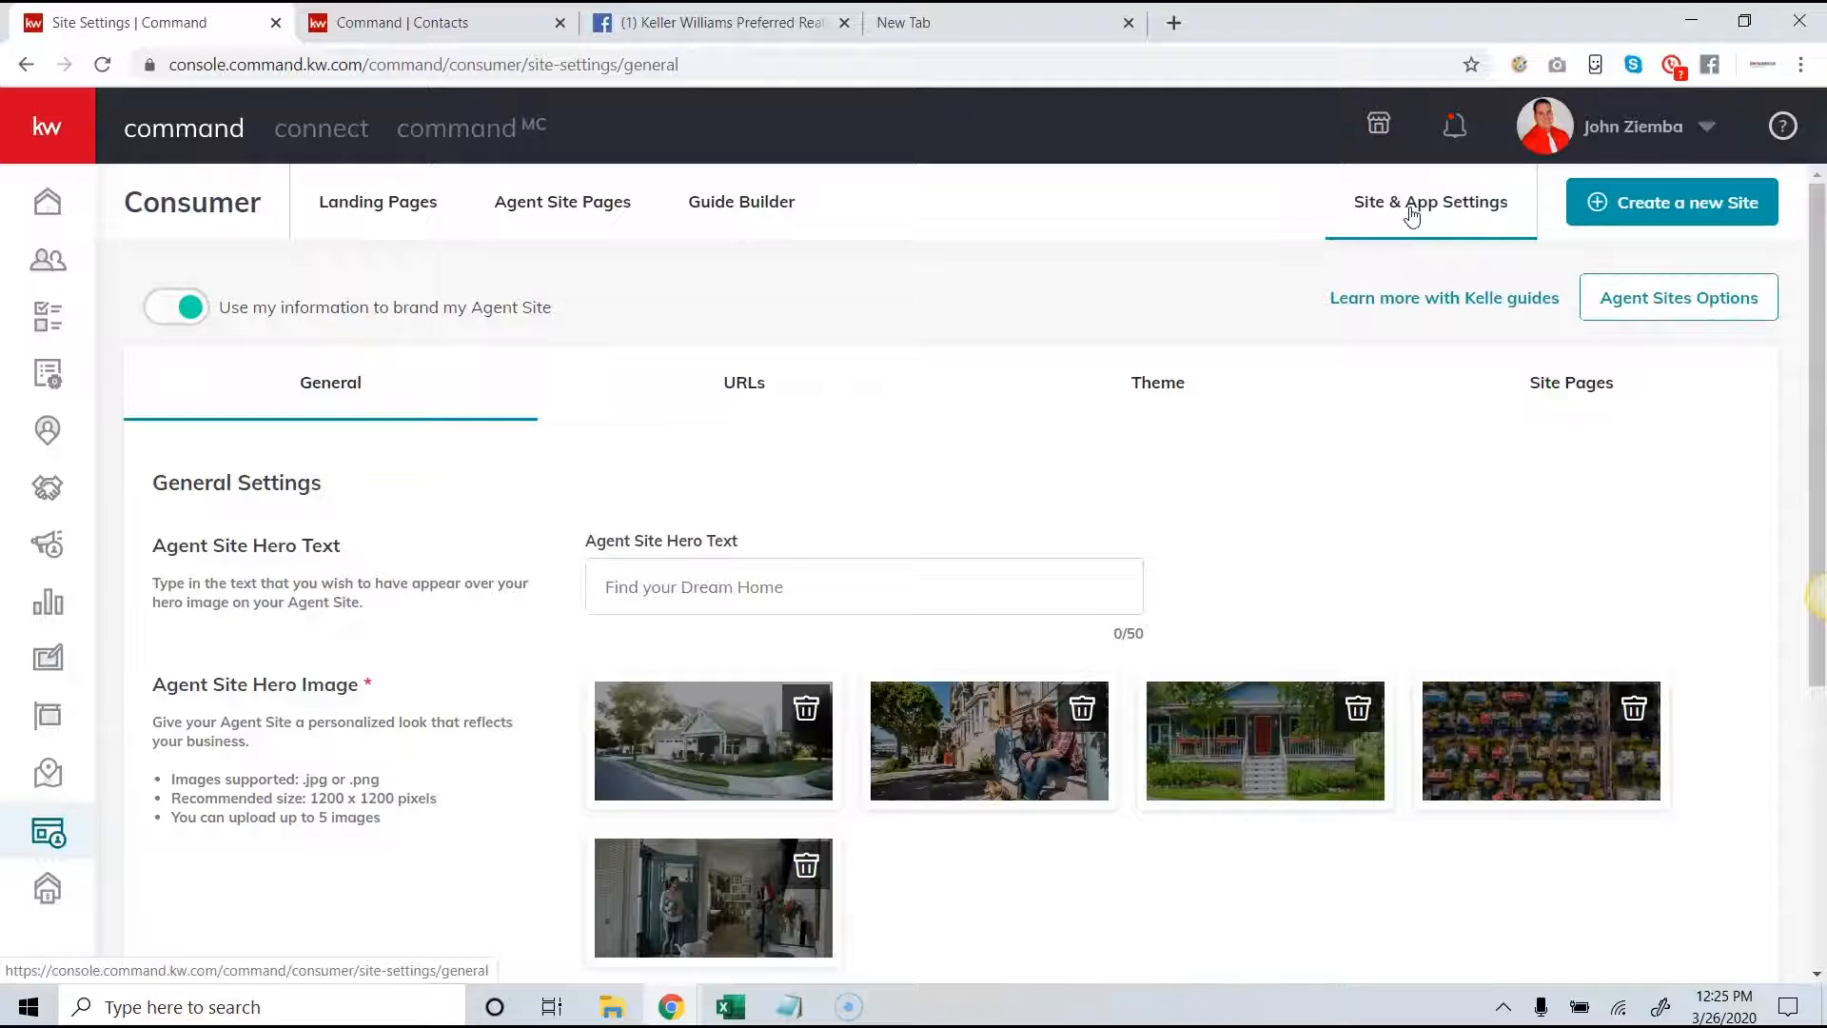
{"action": "left_click", "coordinate": [1428, 302]}
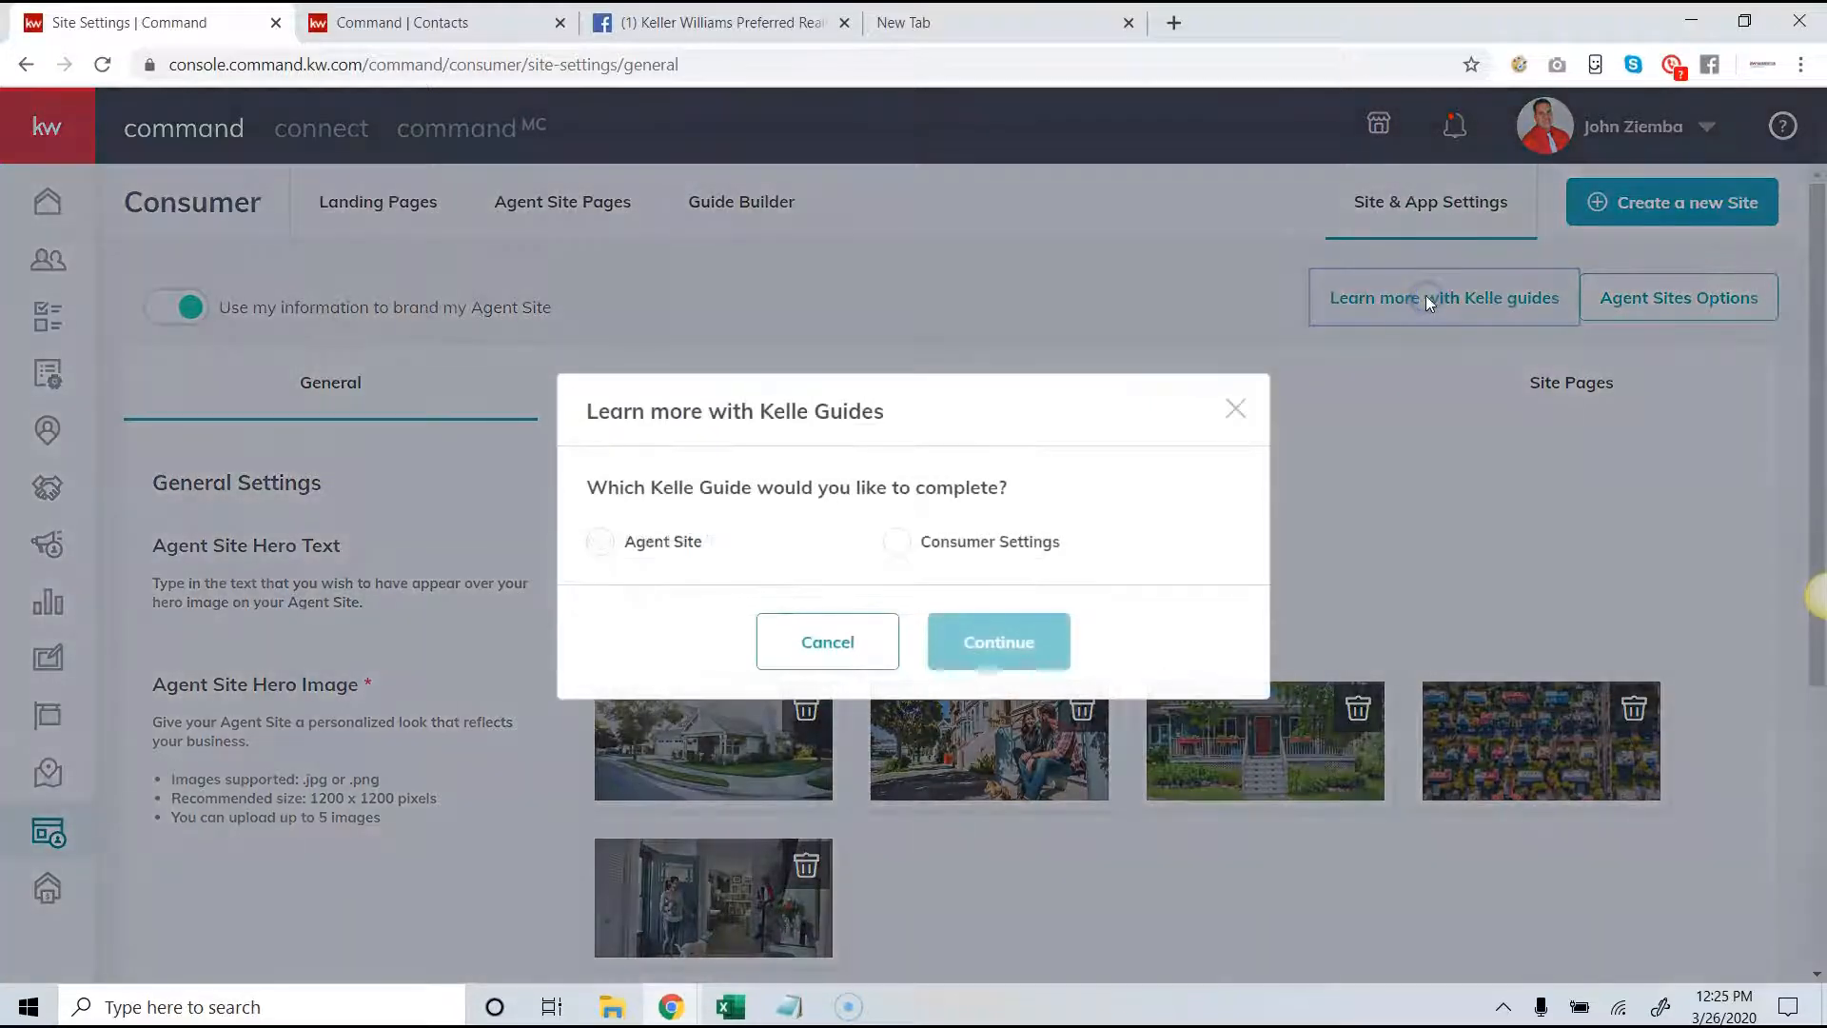
{"action": "left_click", "coordinate": [602, 544]}
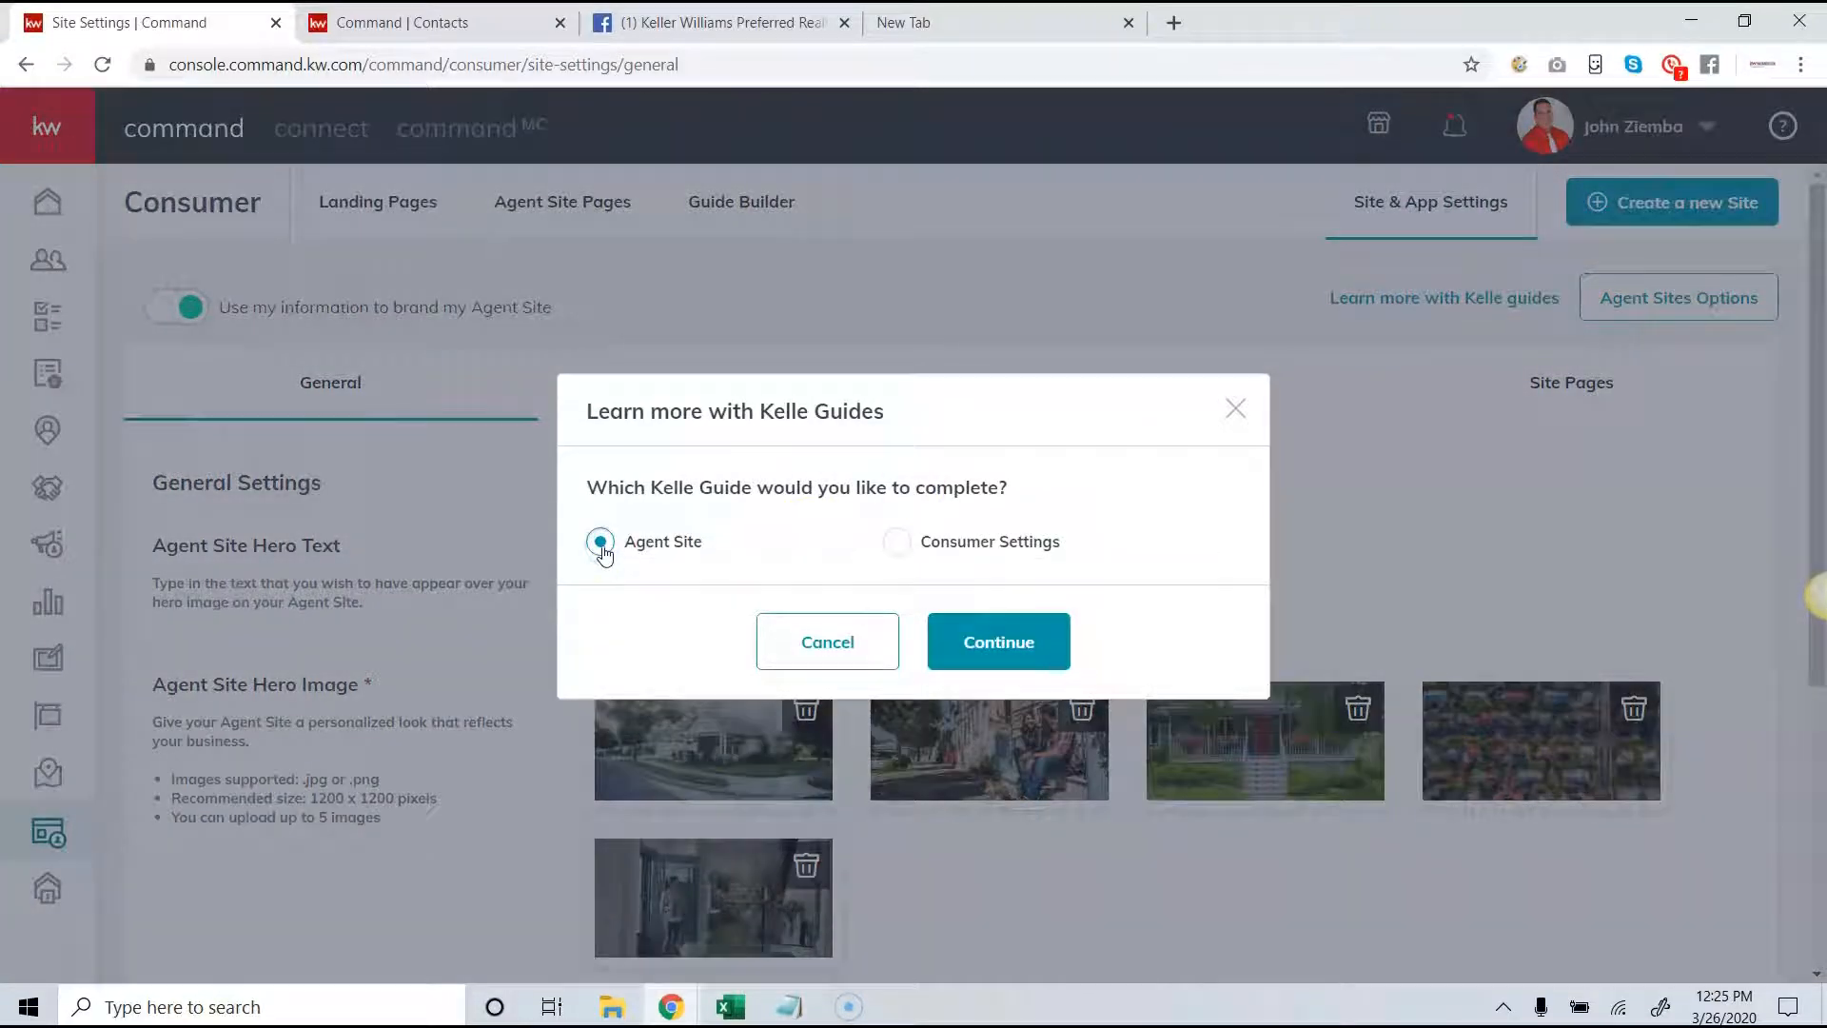
{"action": "left_click", "coordinate": [999, 644]}
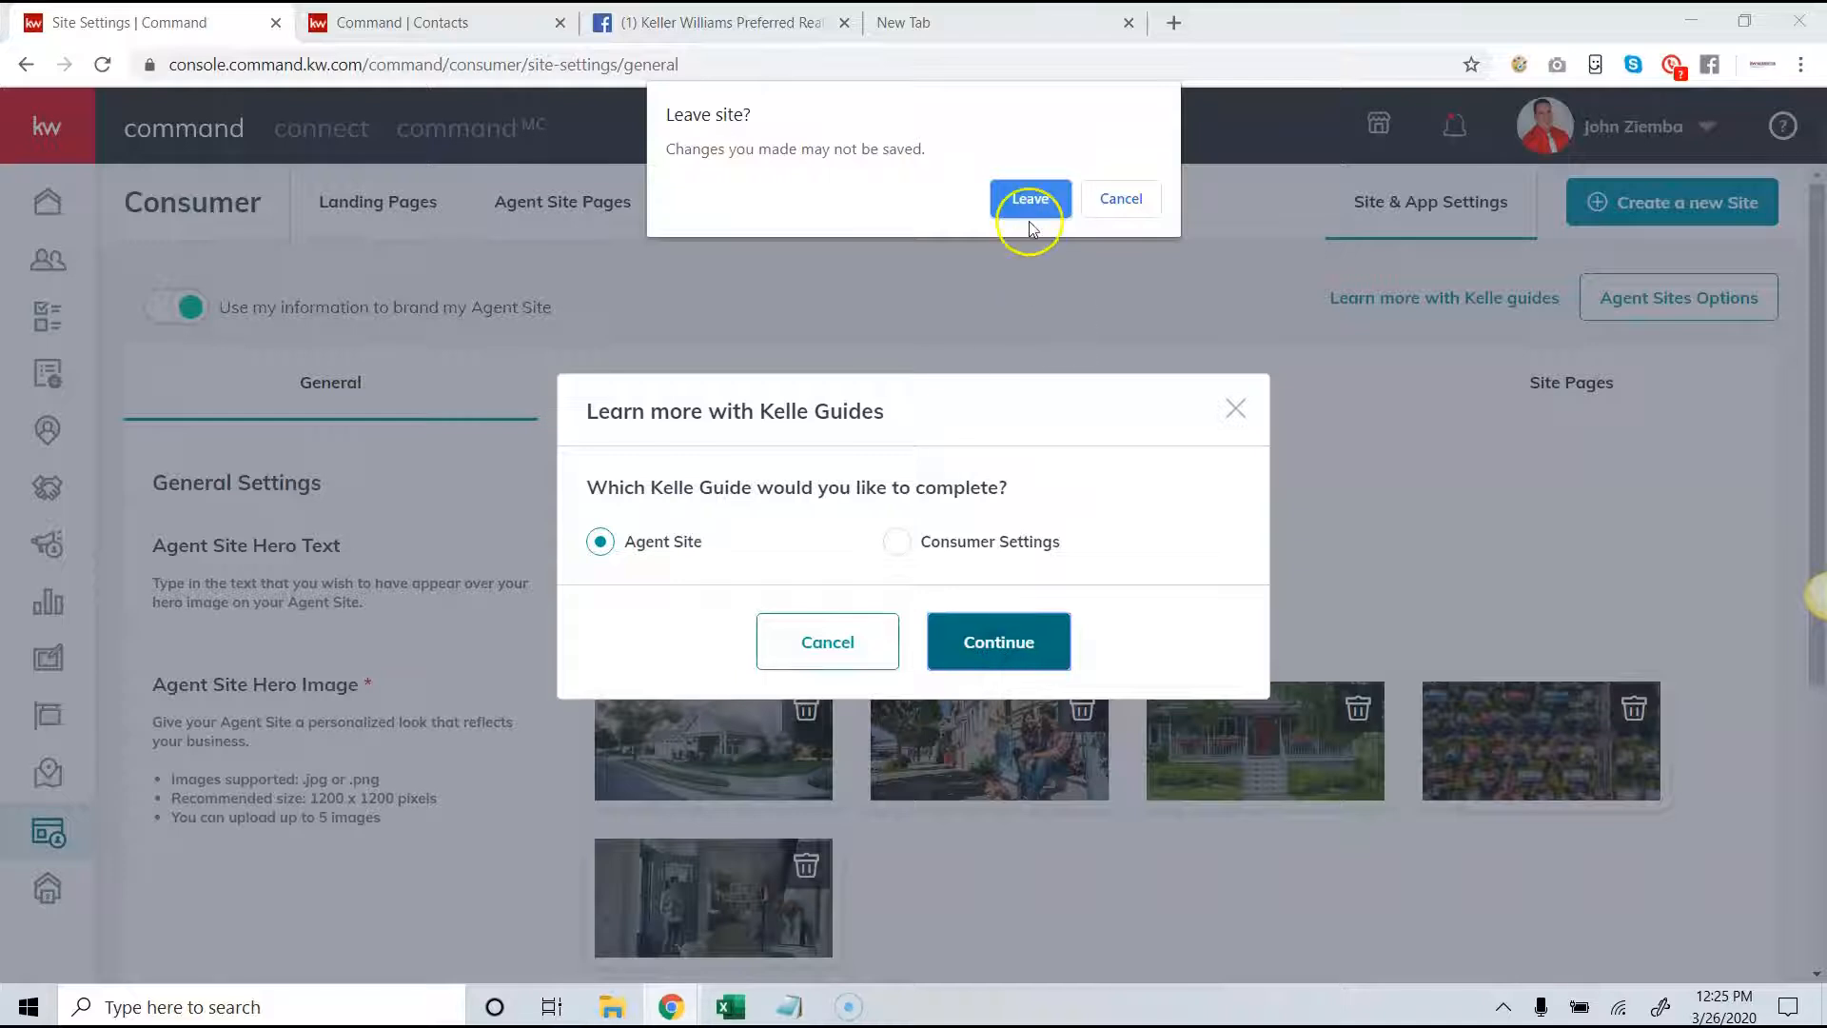
{"action": "left_click", "coordinate": [1030, 202]}
- Start the Agent Sites guide and acknowledge the compliance reminder
{"action": "scroll", "coordinate": [1019, 447], "scroll_direction": "down", "scroll_amount": 3}
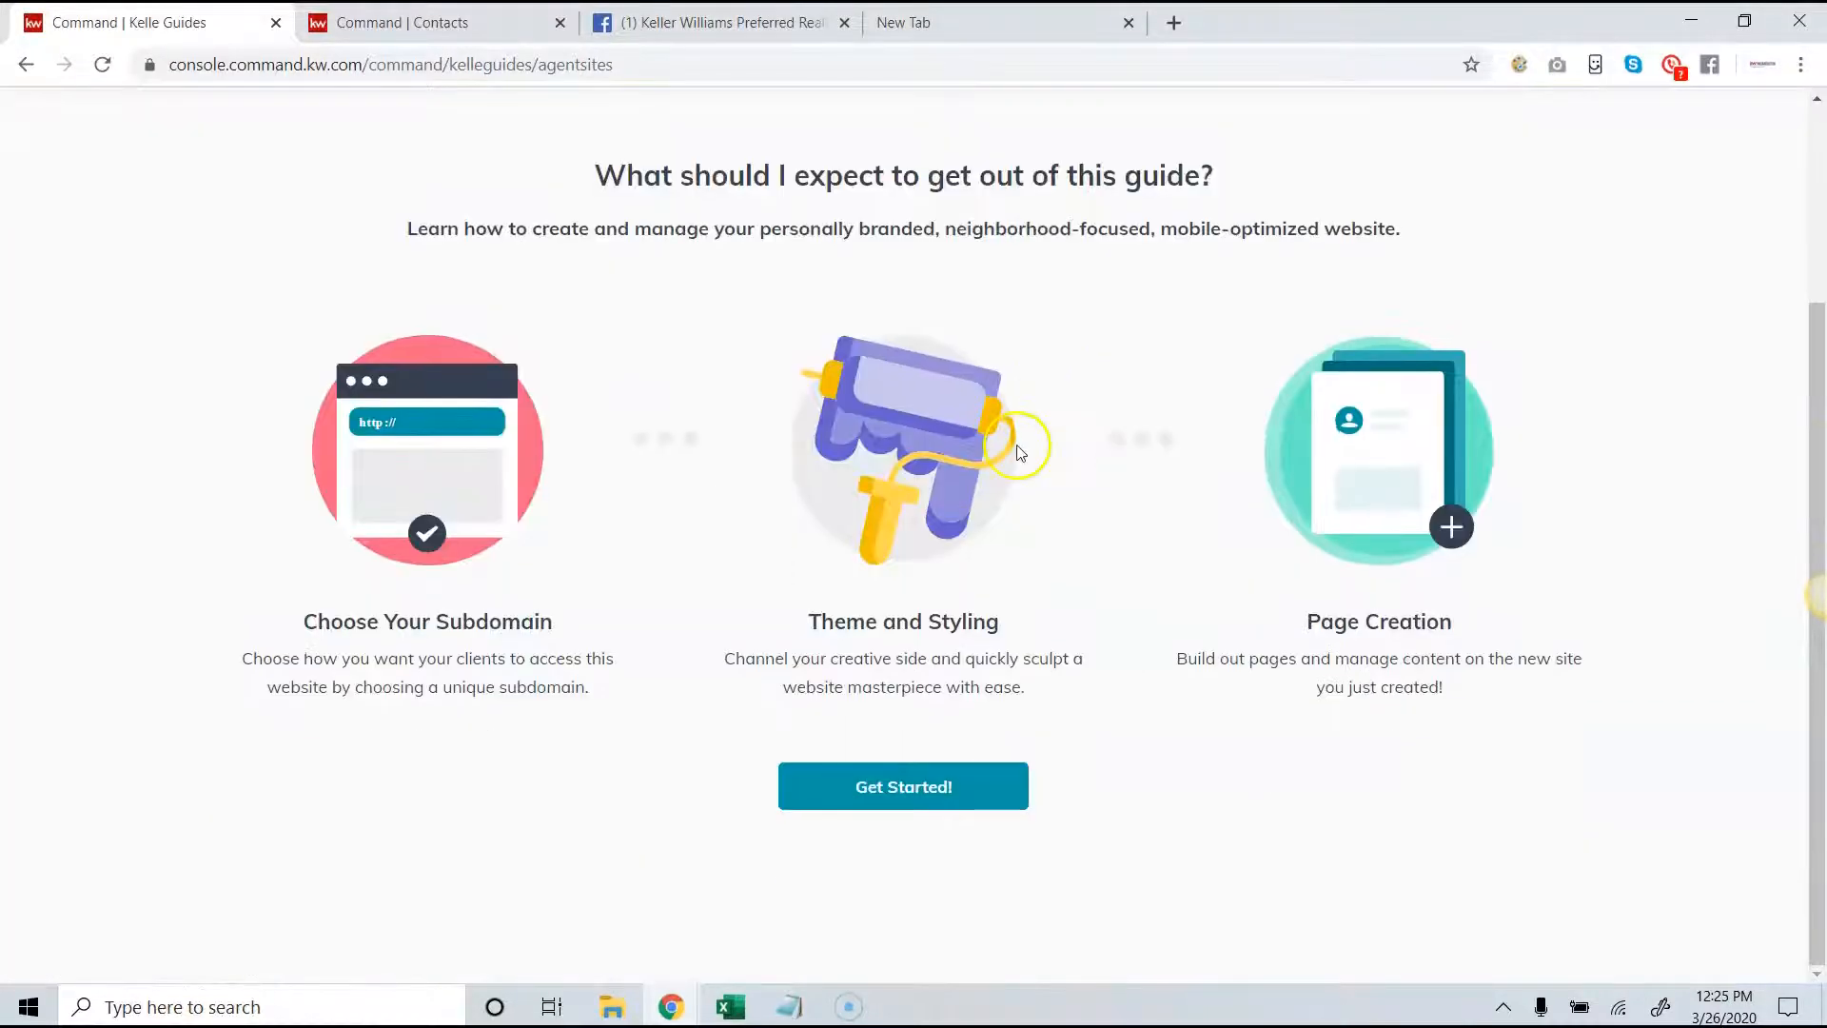
{"action": "left_click", "coordinate": [965, 786]}
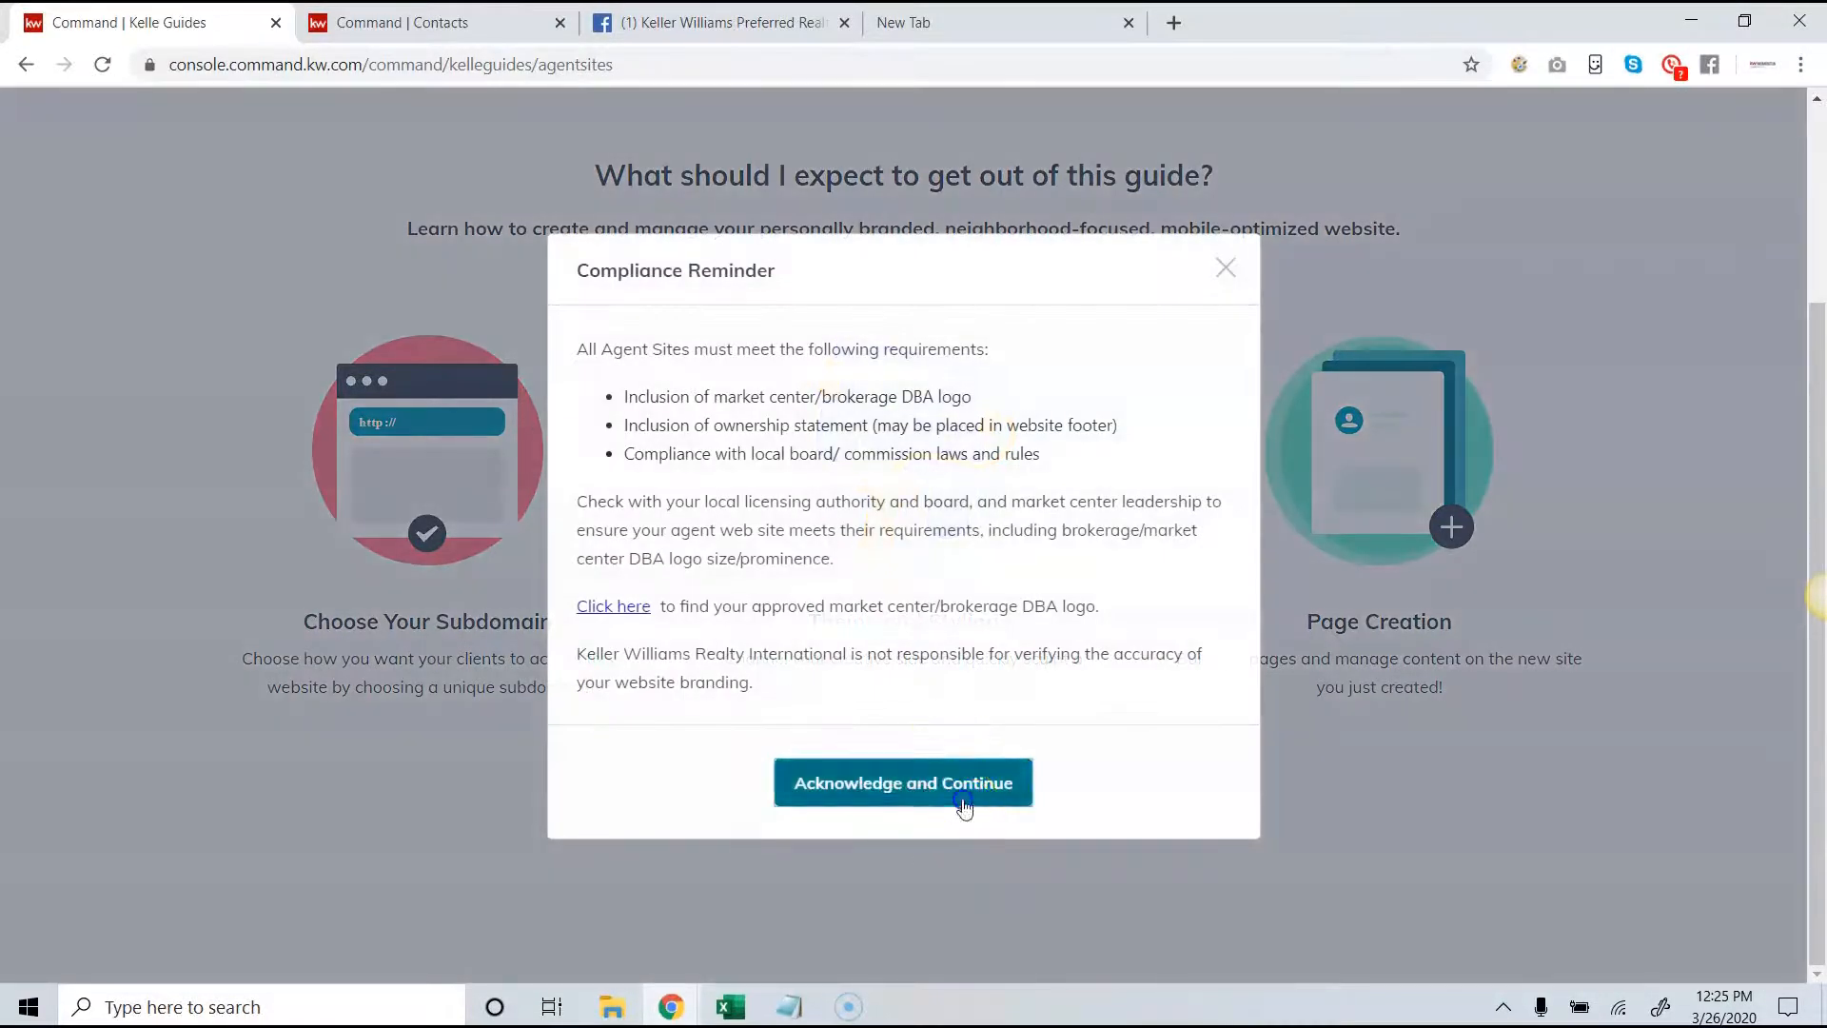
{"action": "left_click", "coordinate": [965, 807]}
- Save the subdomain stage and the style and theme stage with their existing settings to reach the site's content
{"action": "scroll", "coordinate": [1456, 481], "scroll_direction": "down", "scroll_amount": 4}
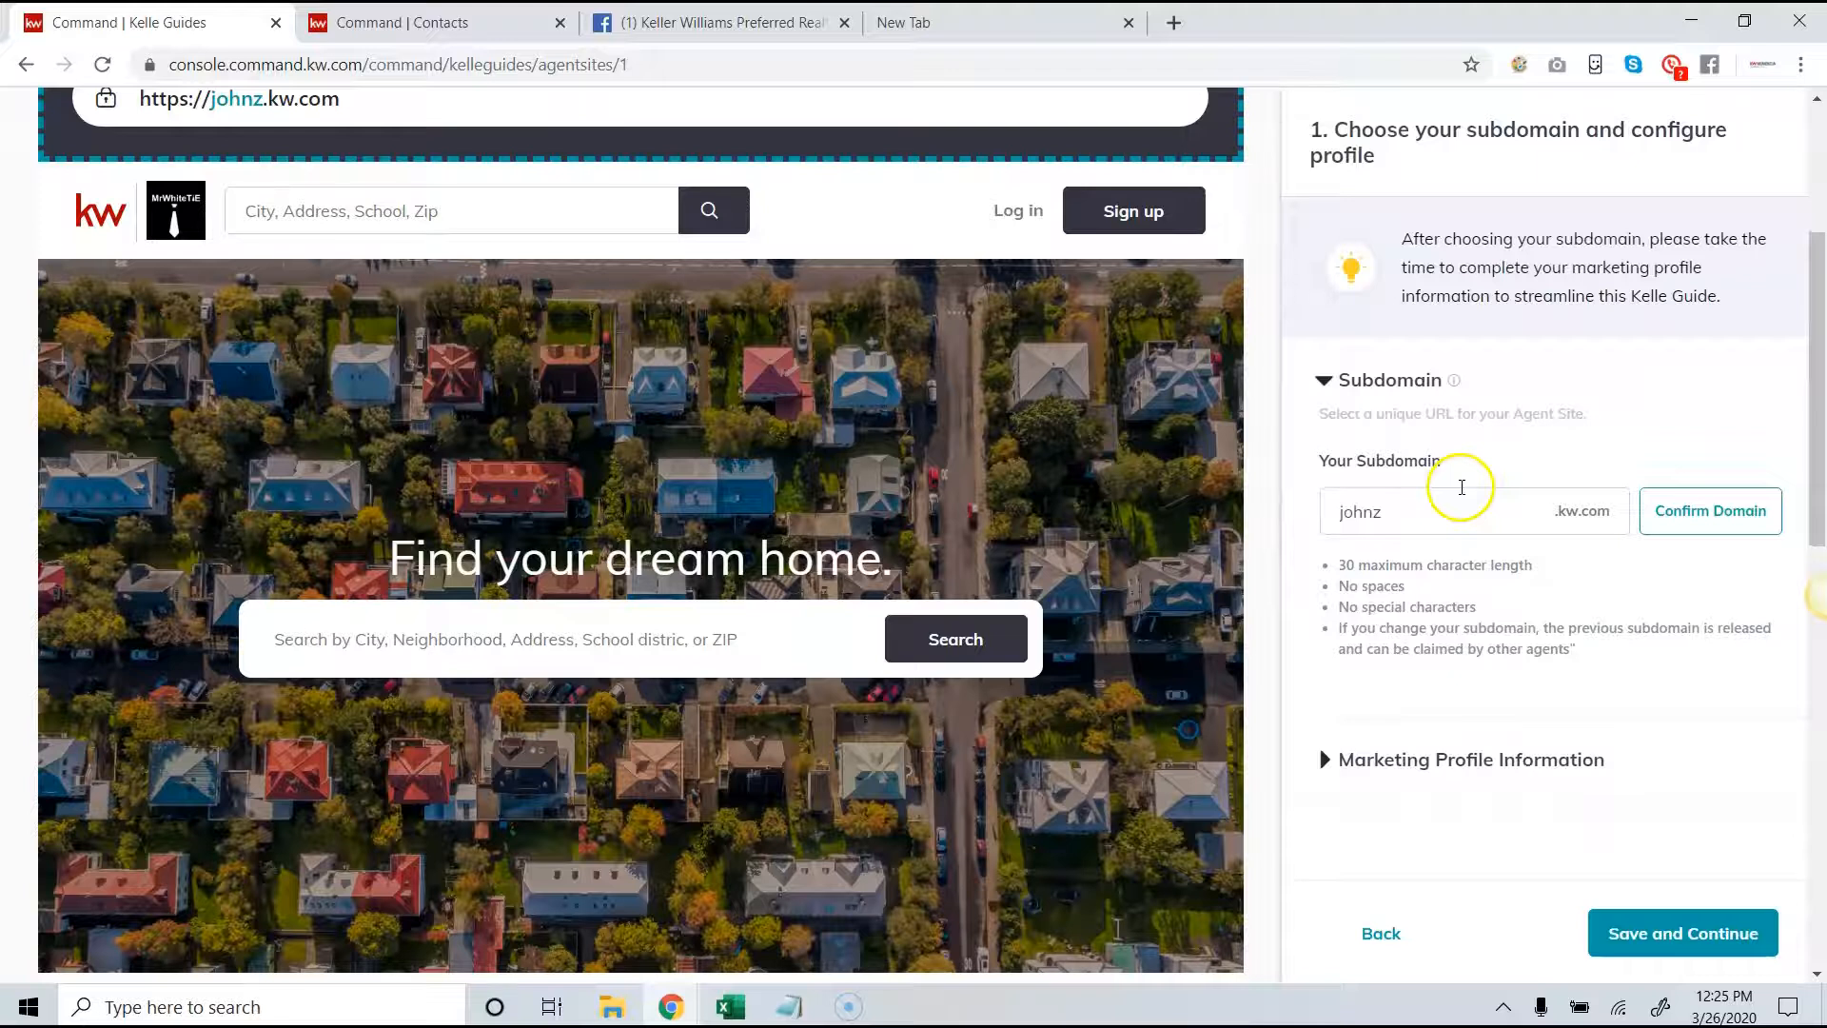
{"action": "scroll", "coordinate": [1462, 487], "scroll_direction": "down", "scroll_amount": 3}
{"action": "left_click", "coordinate": [1681, 935]}
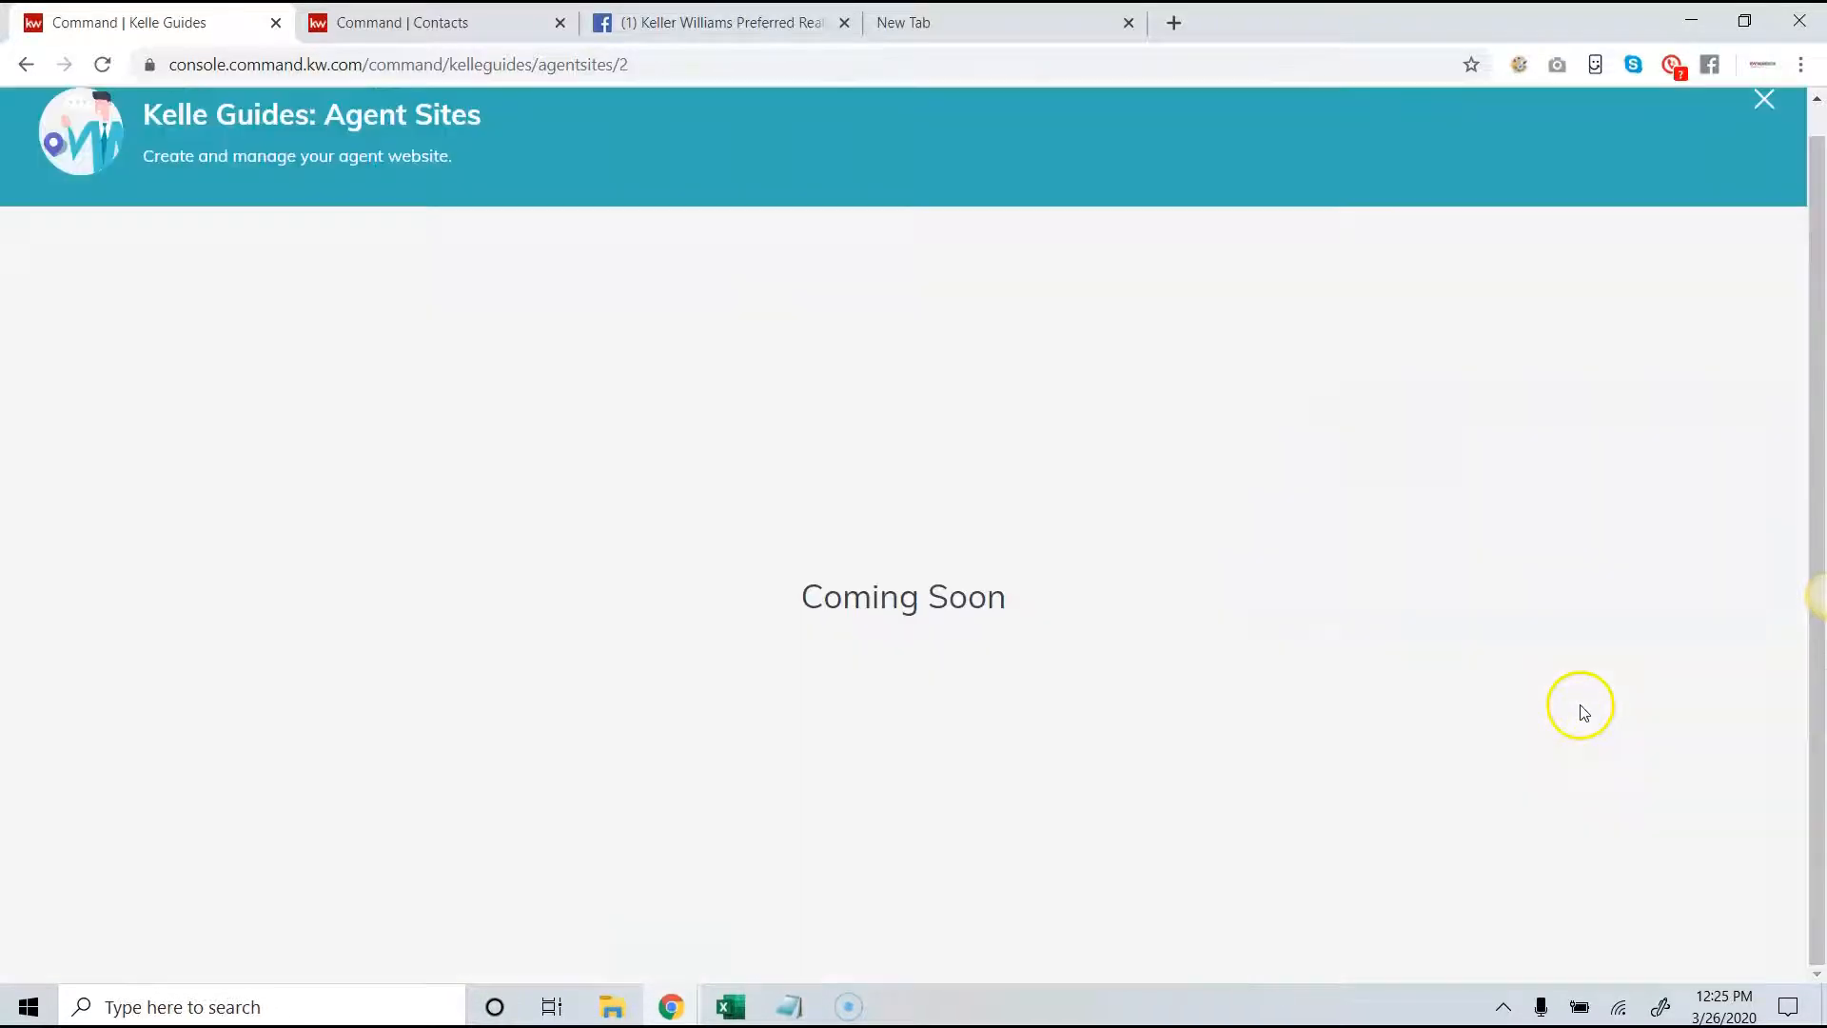
{"action": "scroll", "coordinate": [1570, 714], "scroll_direction": "down", "scroll_amount": 10}
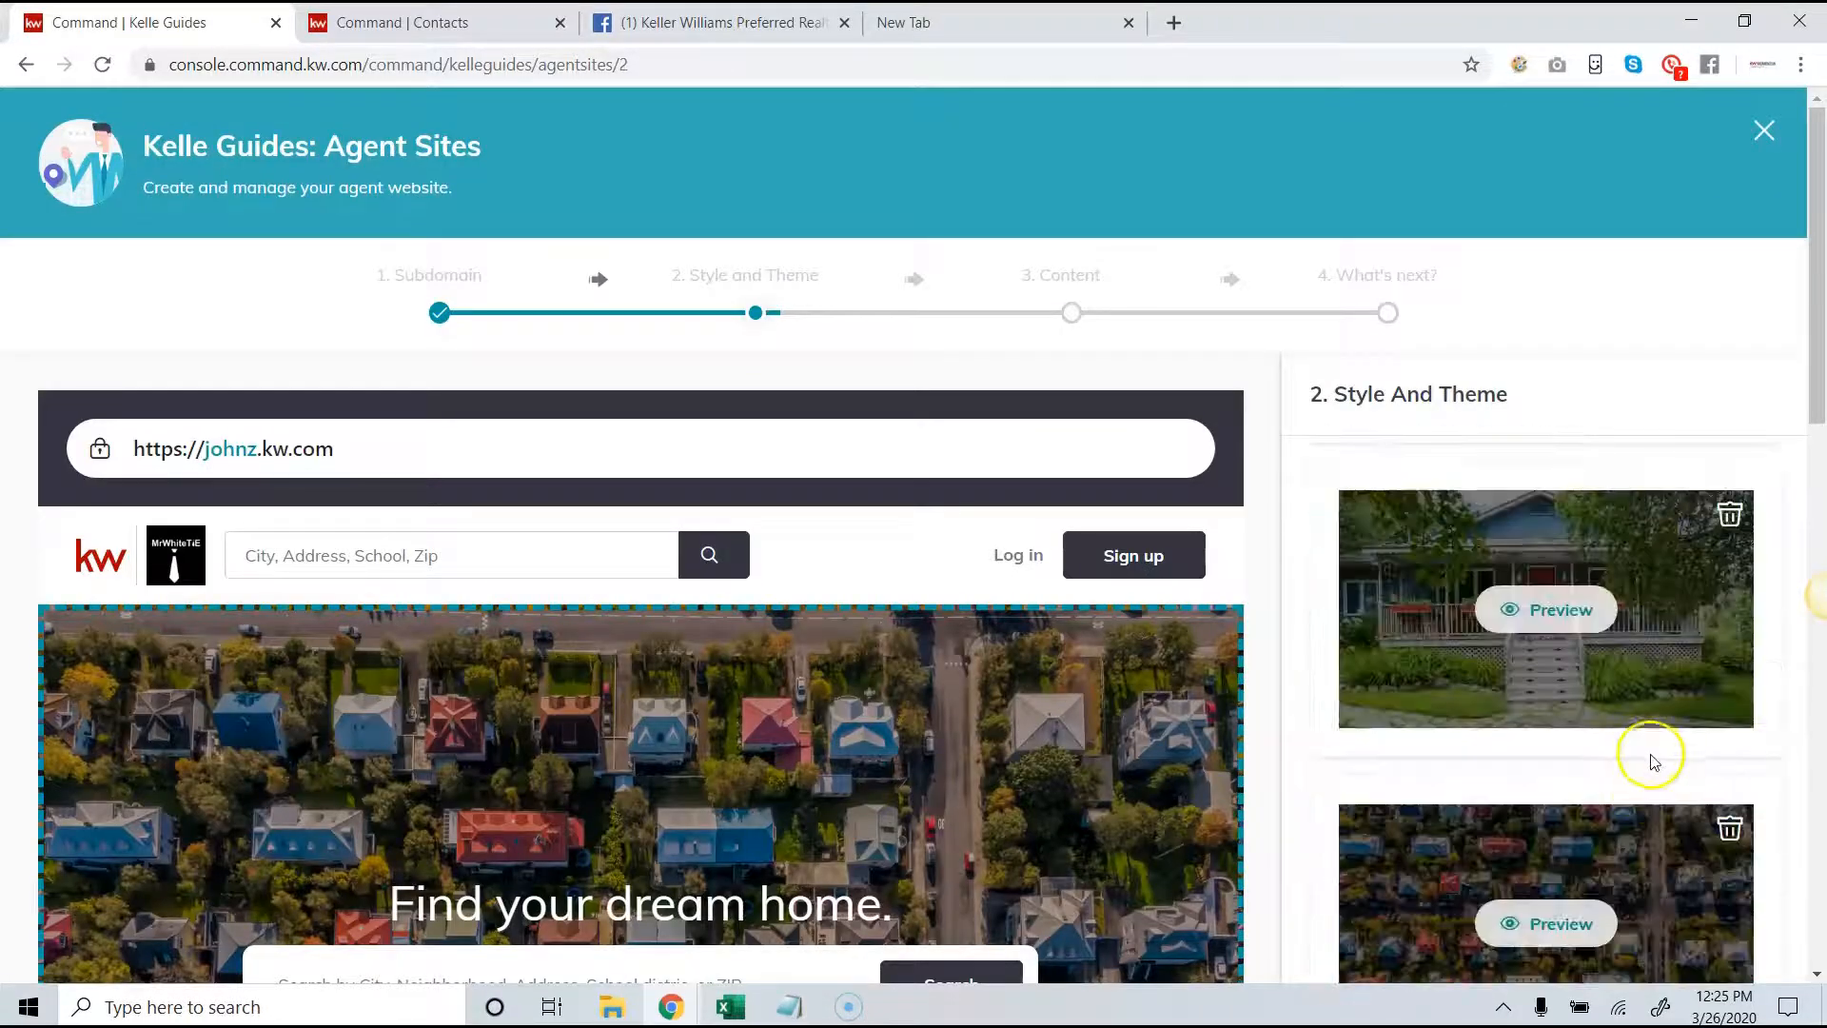
{"action": "scroll", "coordinate": [1651, 760], "scroll_direction": "down", "scroll_amount": 10}
{"action": "left_click", "coordinate": [1694, 933]}
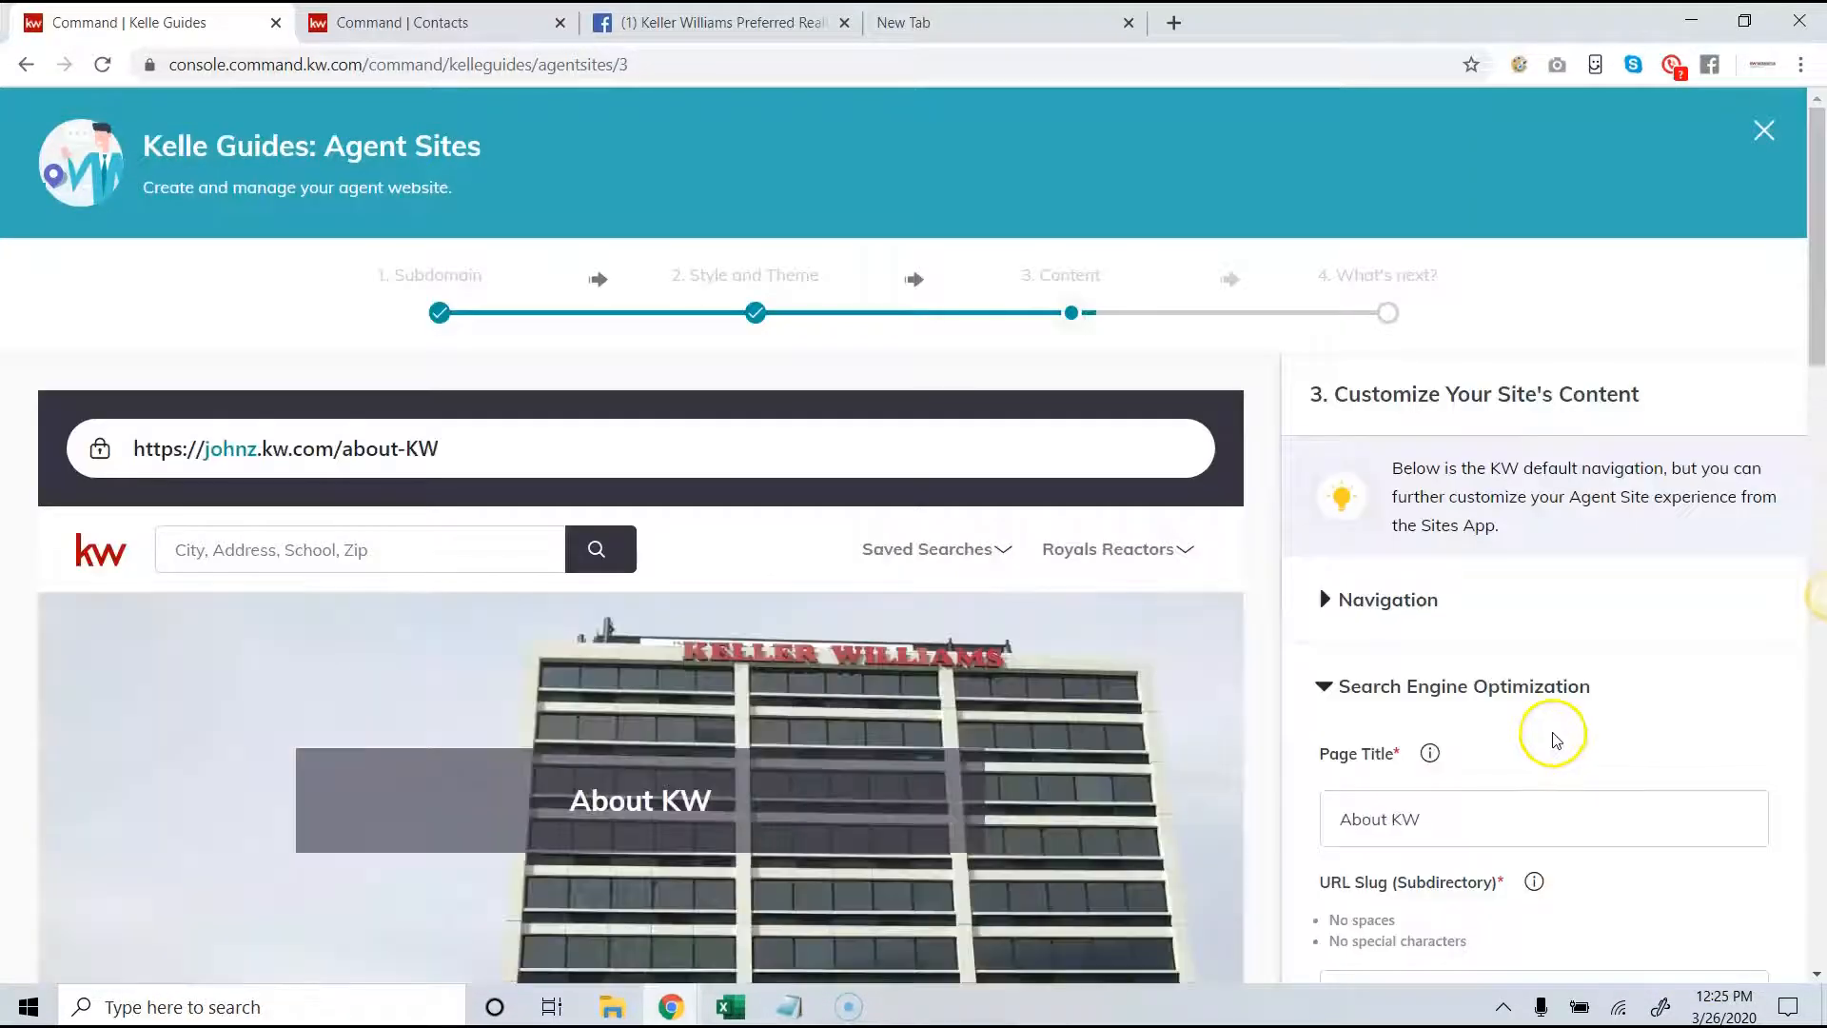
- Accept the existing content of the About KW, About Me and Contact Us pages, and close the completed guide
{"action": "scroll", "coordinate": [1047, 756], "scroll_direction": "down", "scroll_amount": 3}
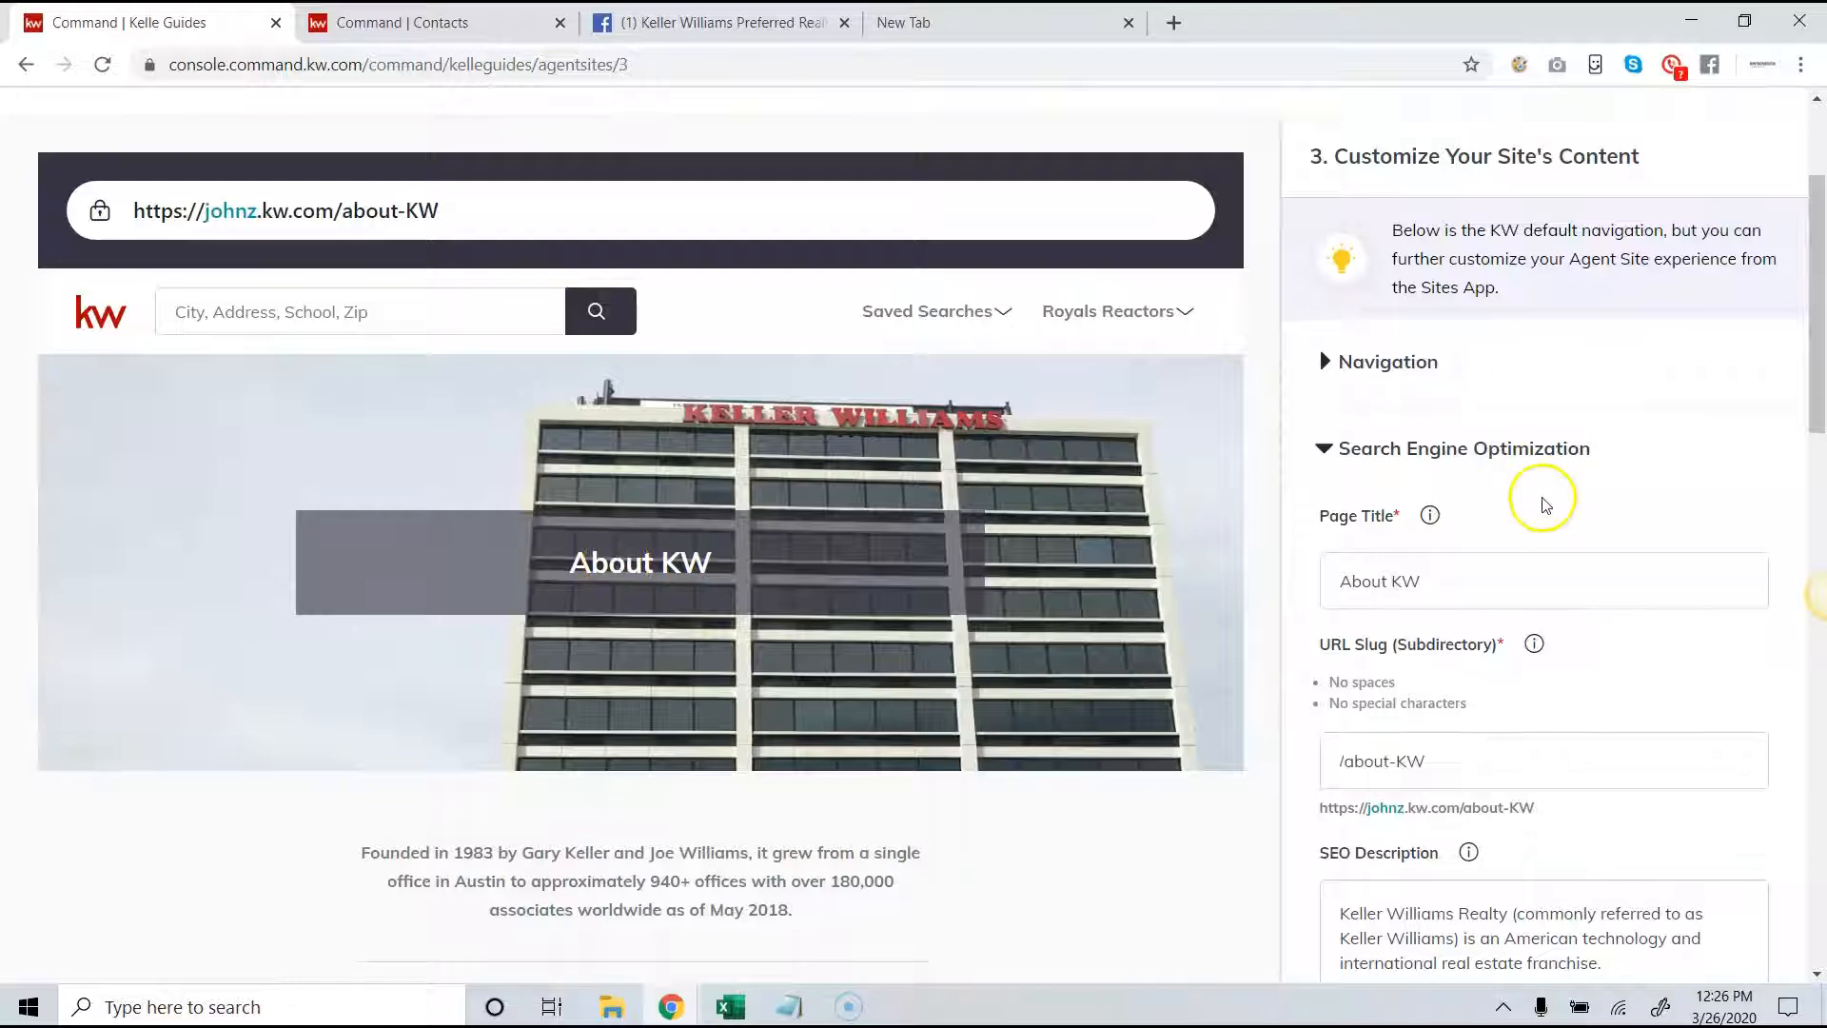
{"action": "scroll", "coordinate": [1543, 504], "scroll_direction": "down", "scroll_amount": 3}
{"action": "scroll", "coordinate": [1589, 476], "scroll_direction": "up", "scroll_amount": 6}
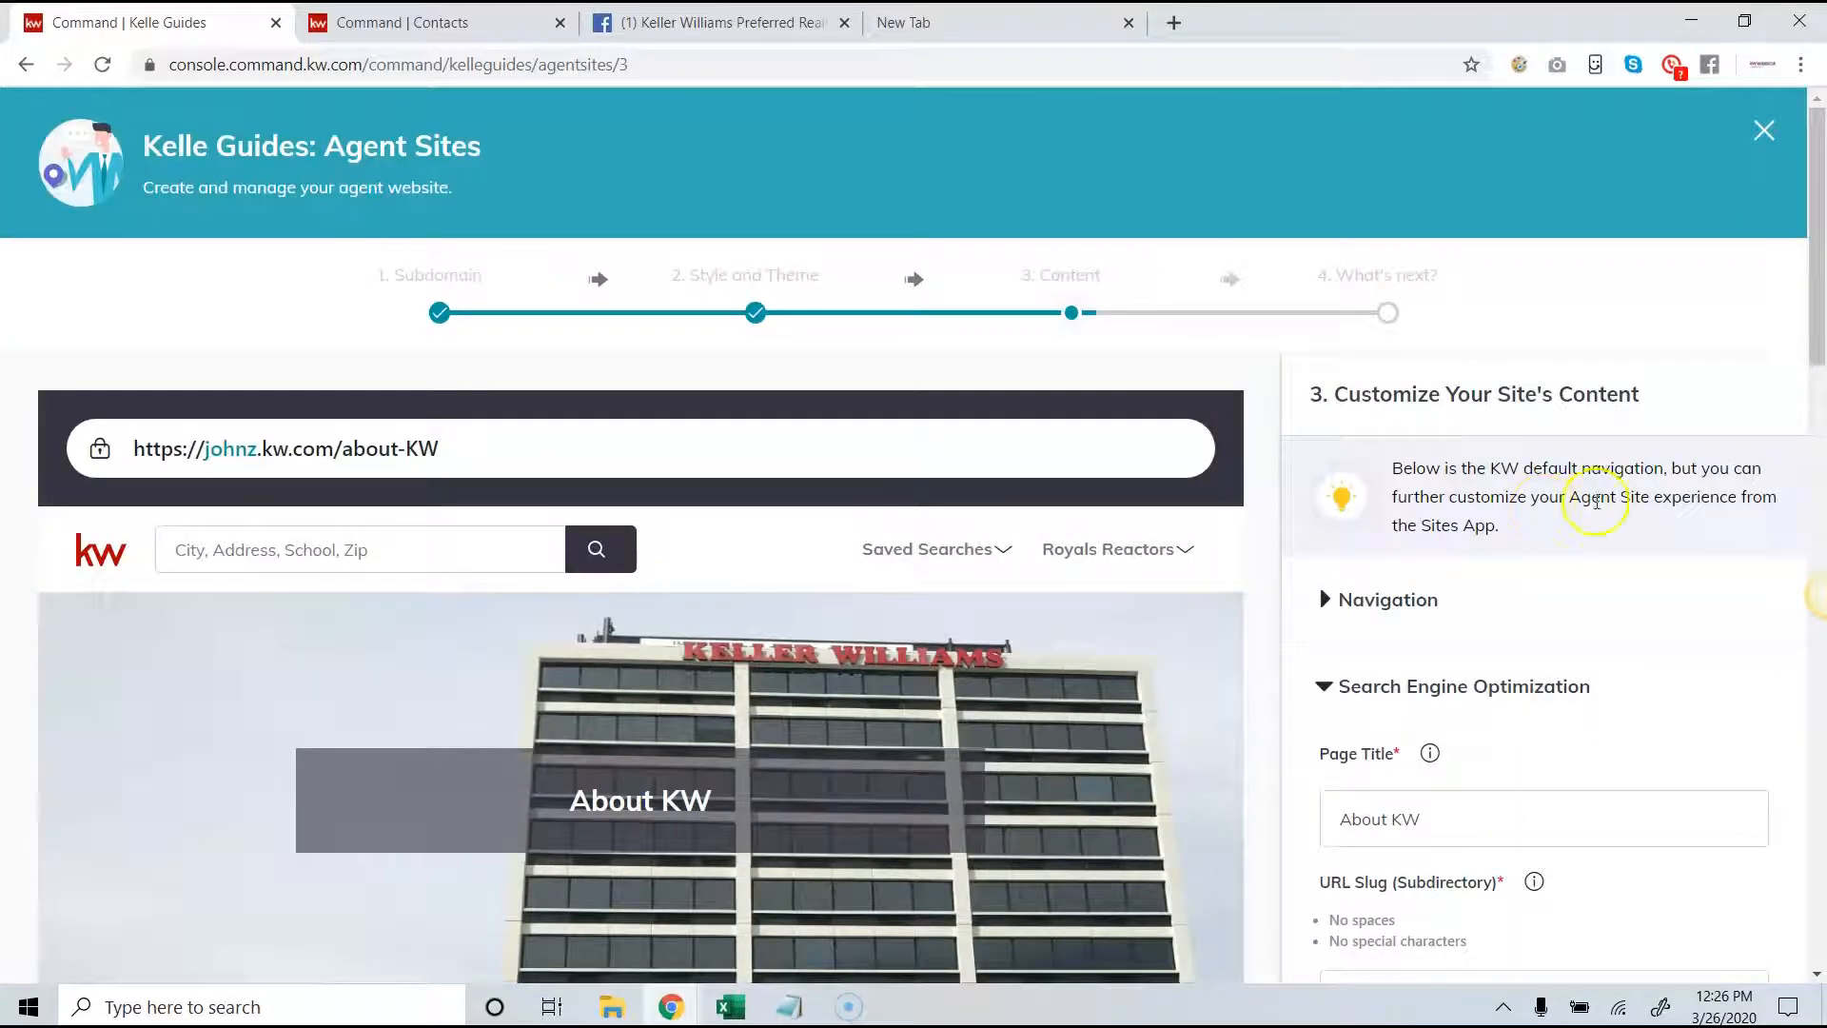
{"action": "left_click_drag", "start_coordinate": [1818, 337], "coordinate": [1810, 591]}
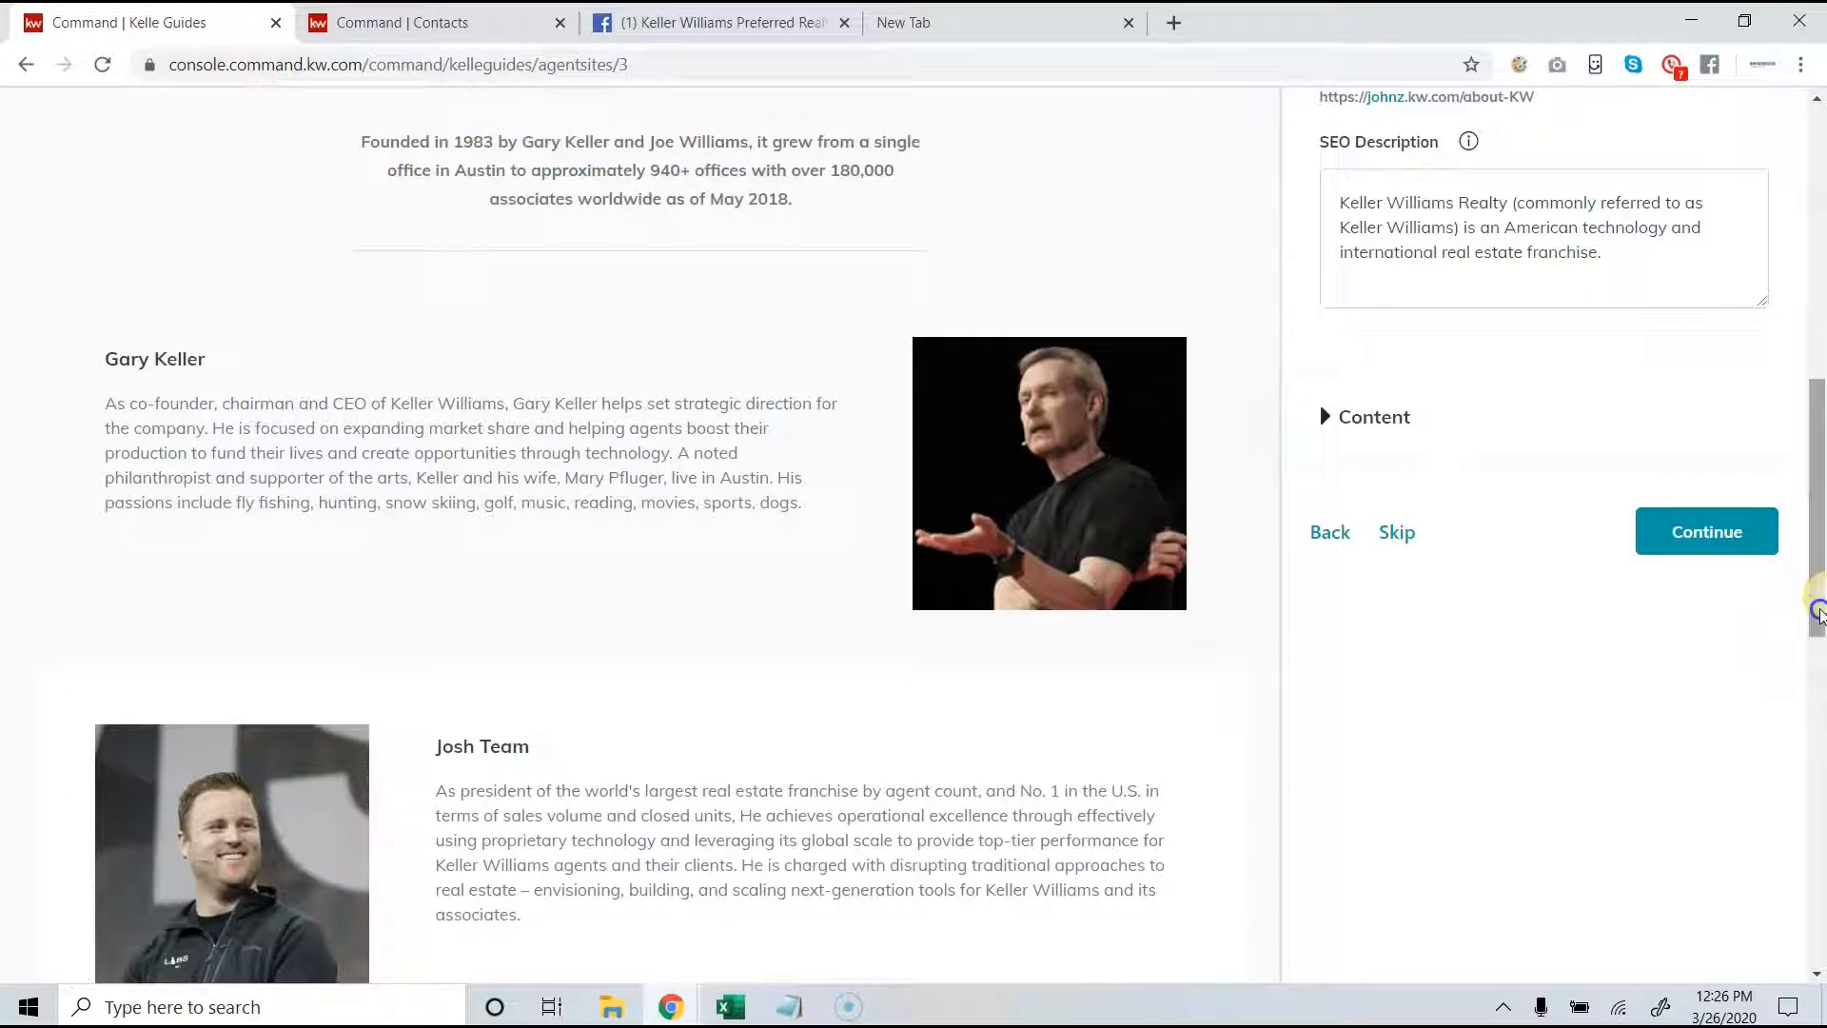
{"action": "left_click", "coordinate": [1697, 531]}
{"action": "scroll", "coordinate": [1699, 571], "scroll_direction": "down", "scroll_amount": 5}
{"action": "left_click", "coordinate": [1689, 628]}
{"action": "scroll", "coordinate": [1690, 623], "scroll_direction": "down", "scroll_amount": 2}
{"action": "scroll", "coordinate": [1690, 618], "scroll_direction": "down", "scroll_amount": 2}
{"action": "left_click", "coordinate": [1681, 636]}
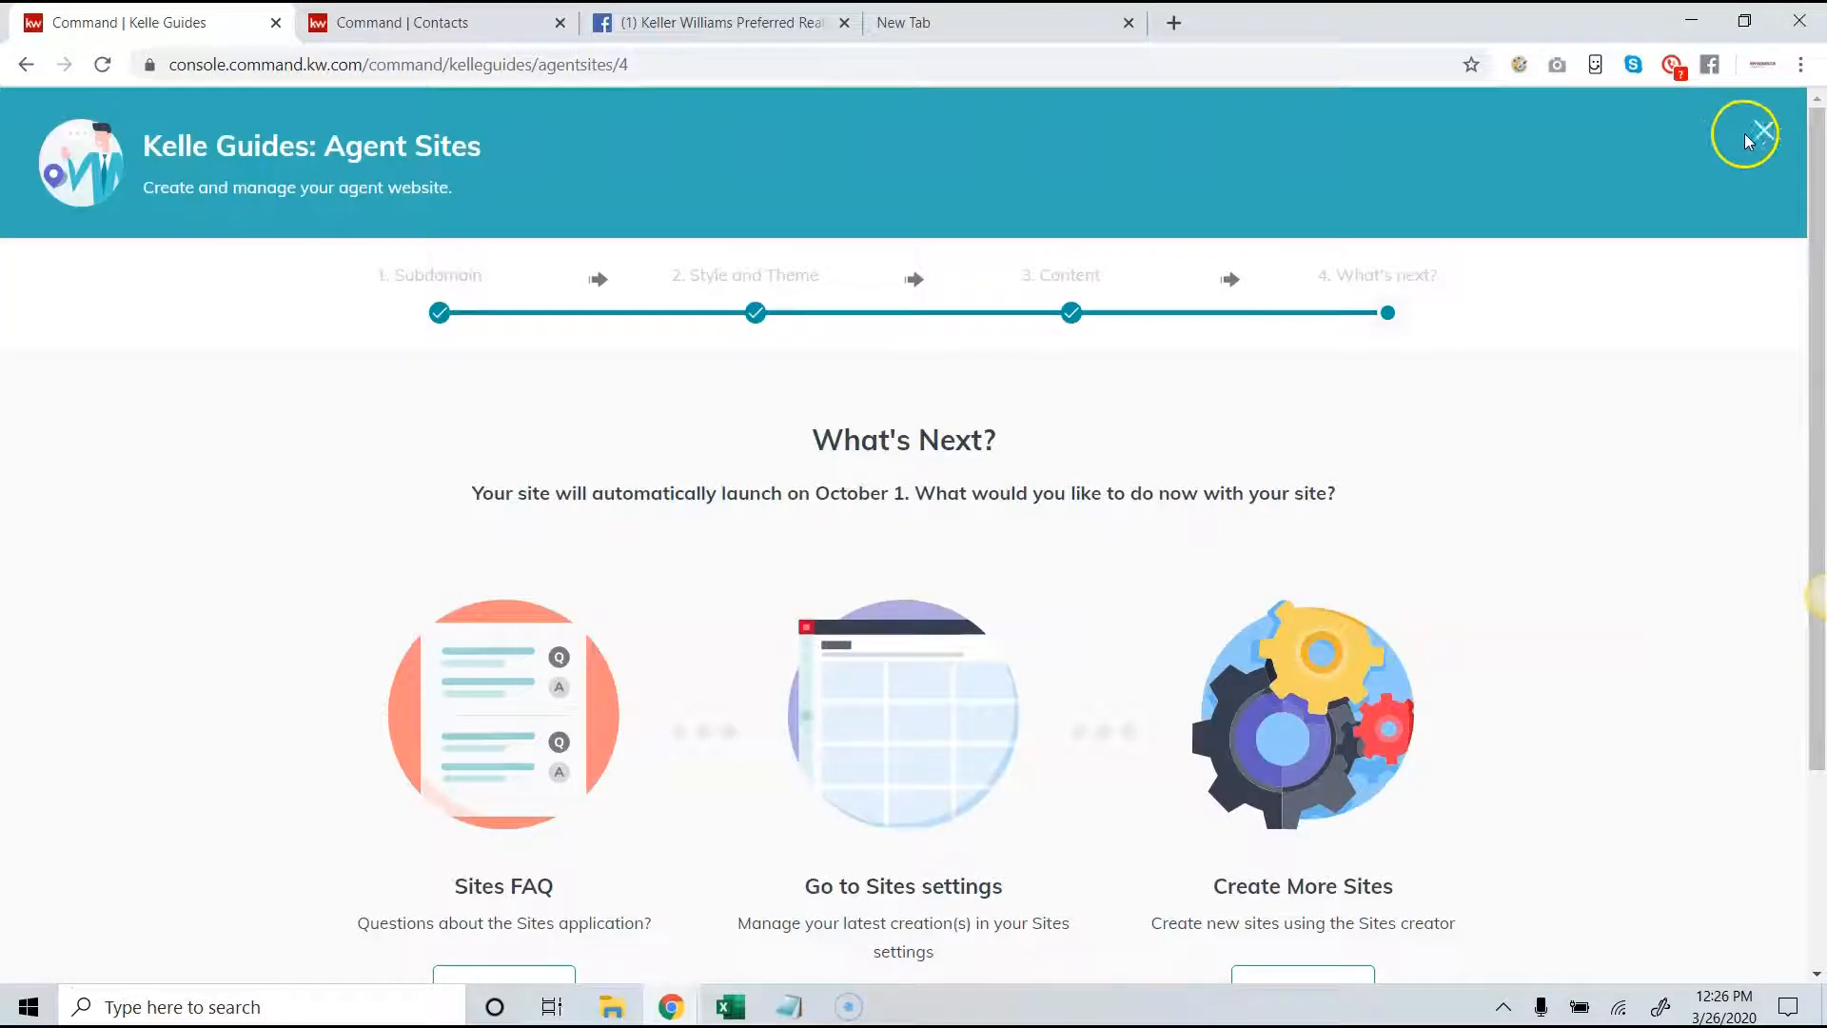
{"action": "left_click", "coordinate": [1763, 135]}
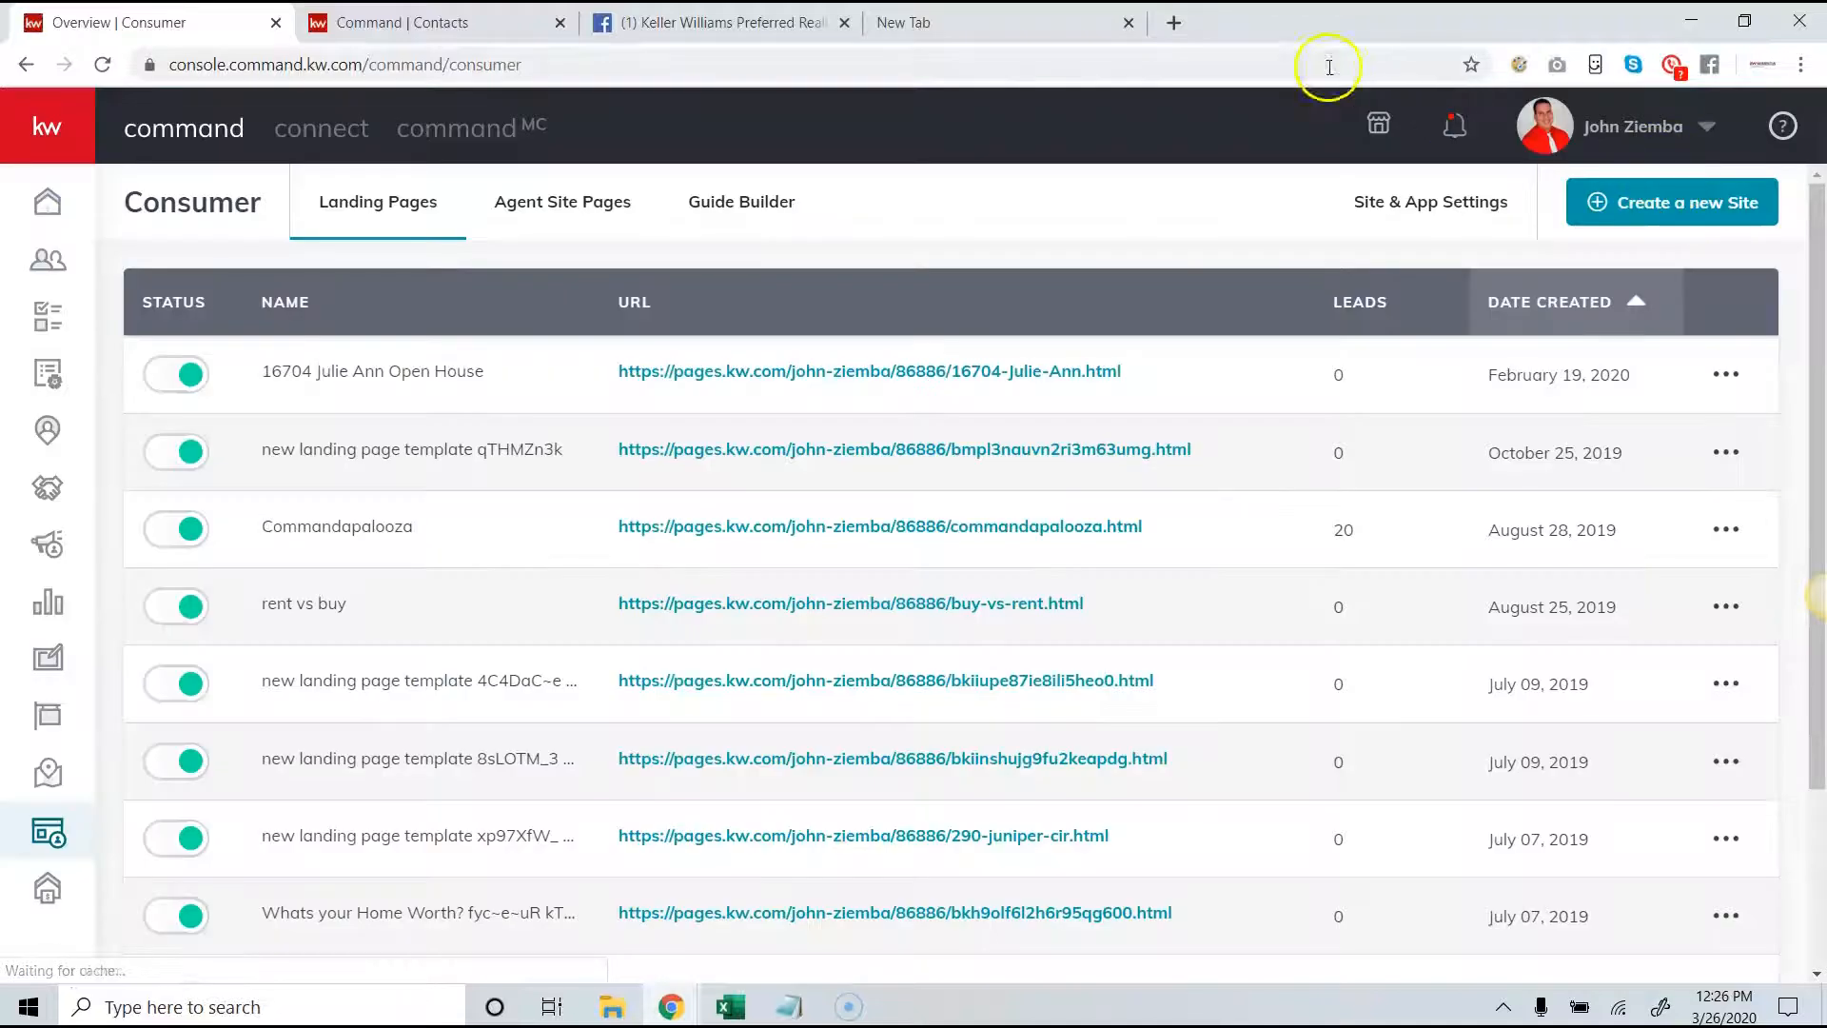
- Open the agent's live website at its kw.com subdomain in the empty browser tab
{"action": "left_click", "coordinate": [1034, 14]}
{"action": "type", "text": "john"}
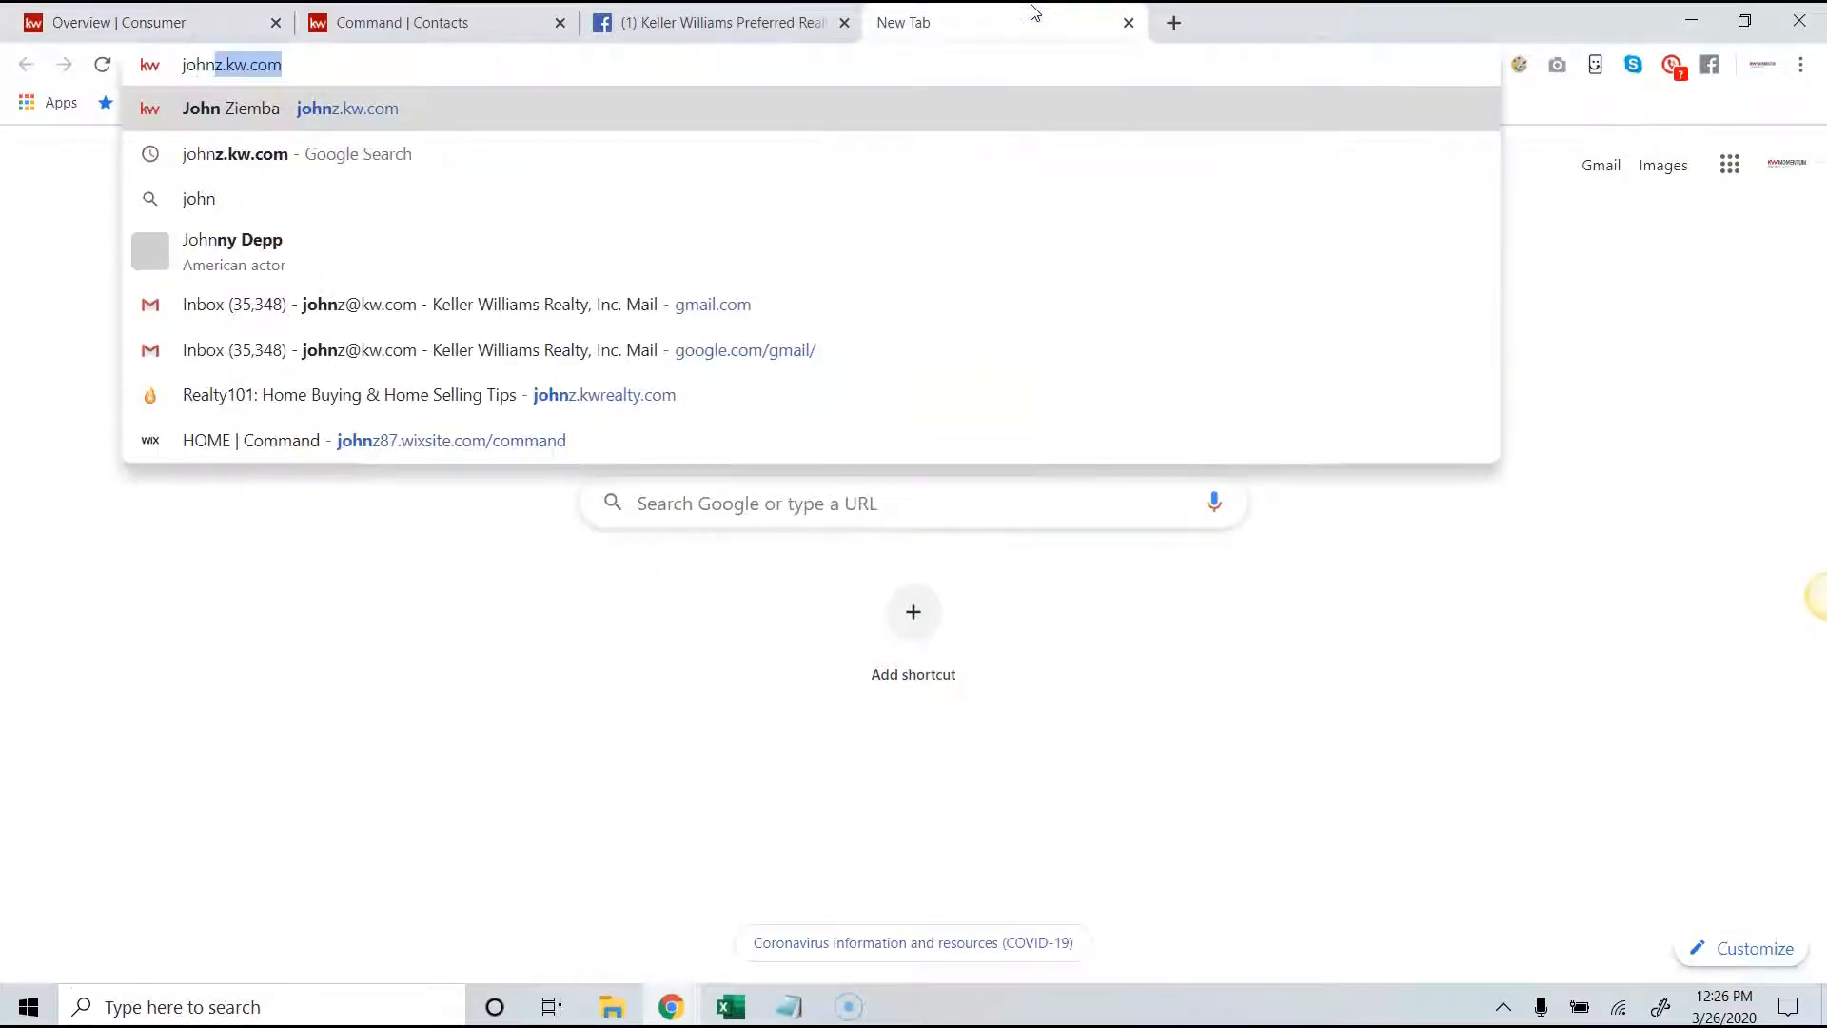
{"action": "key", "text": "Return"}
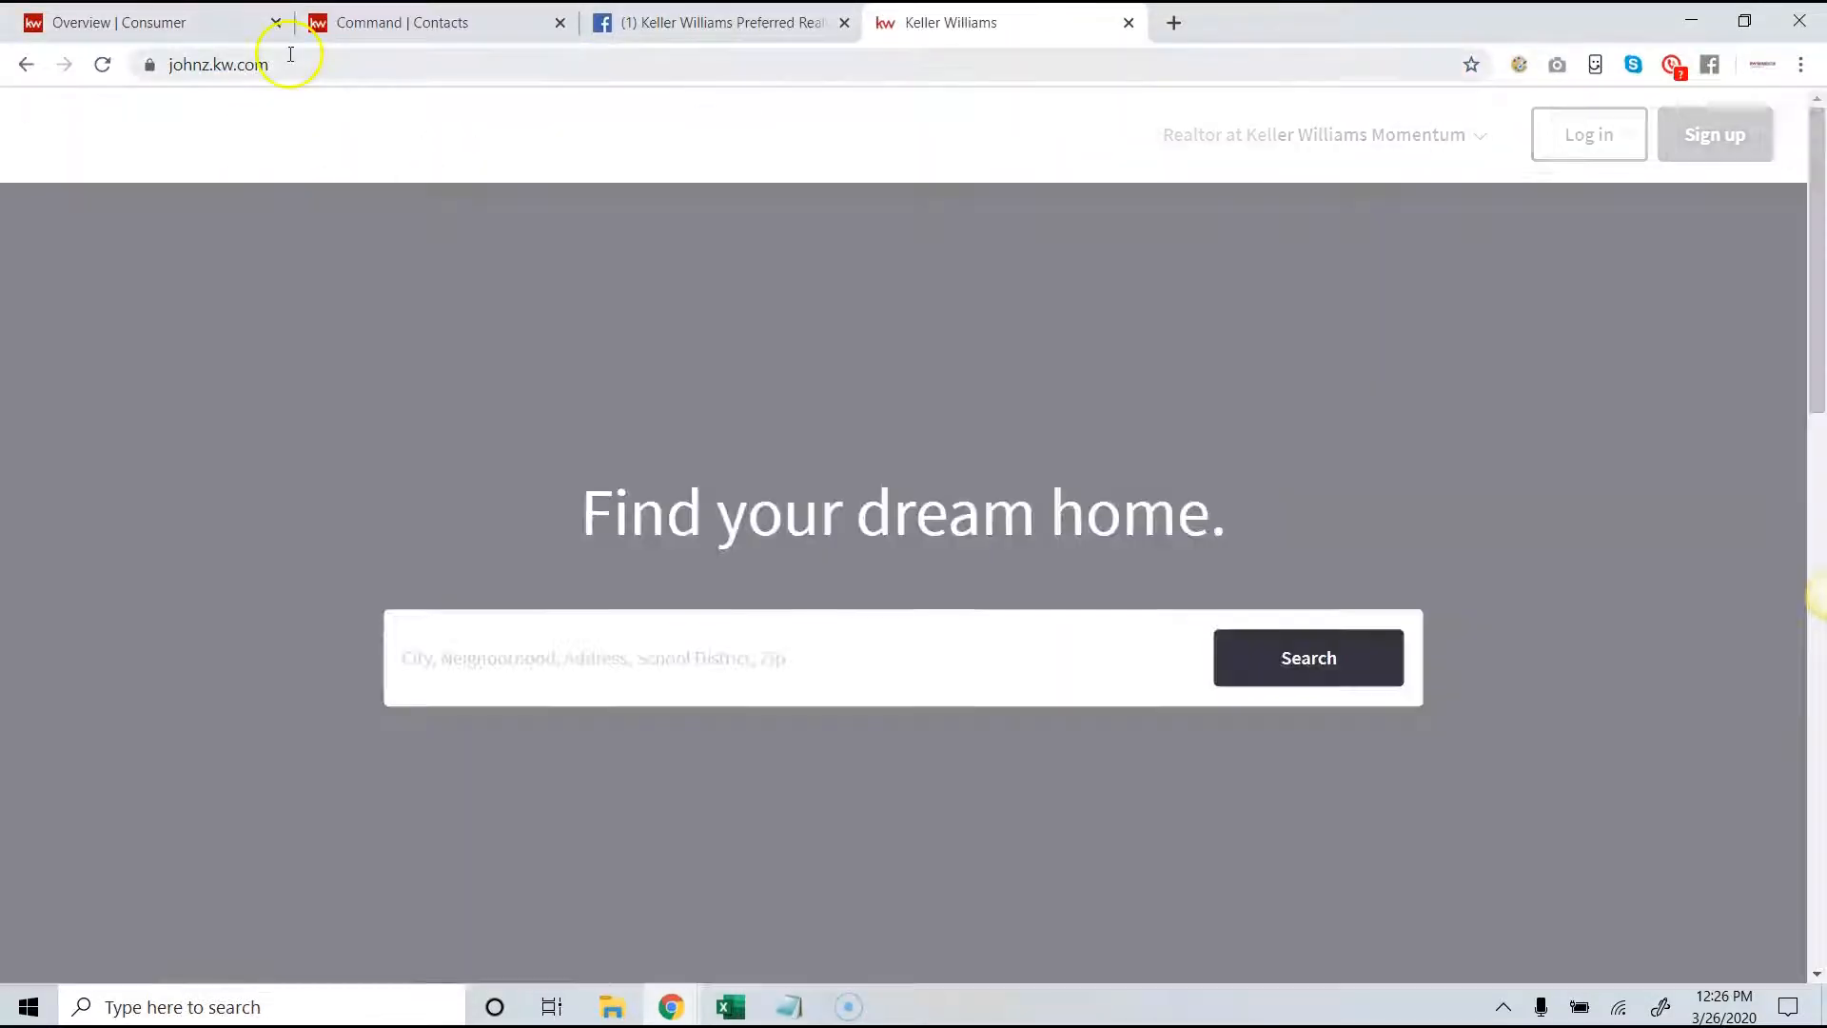